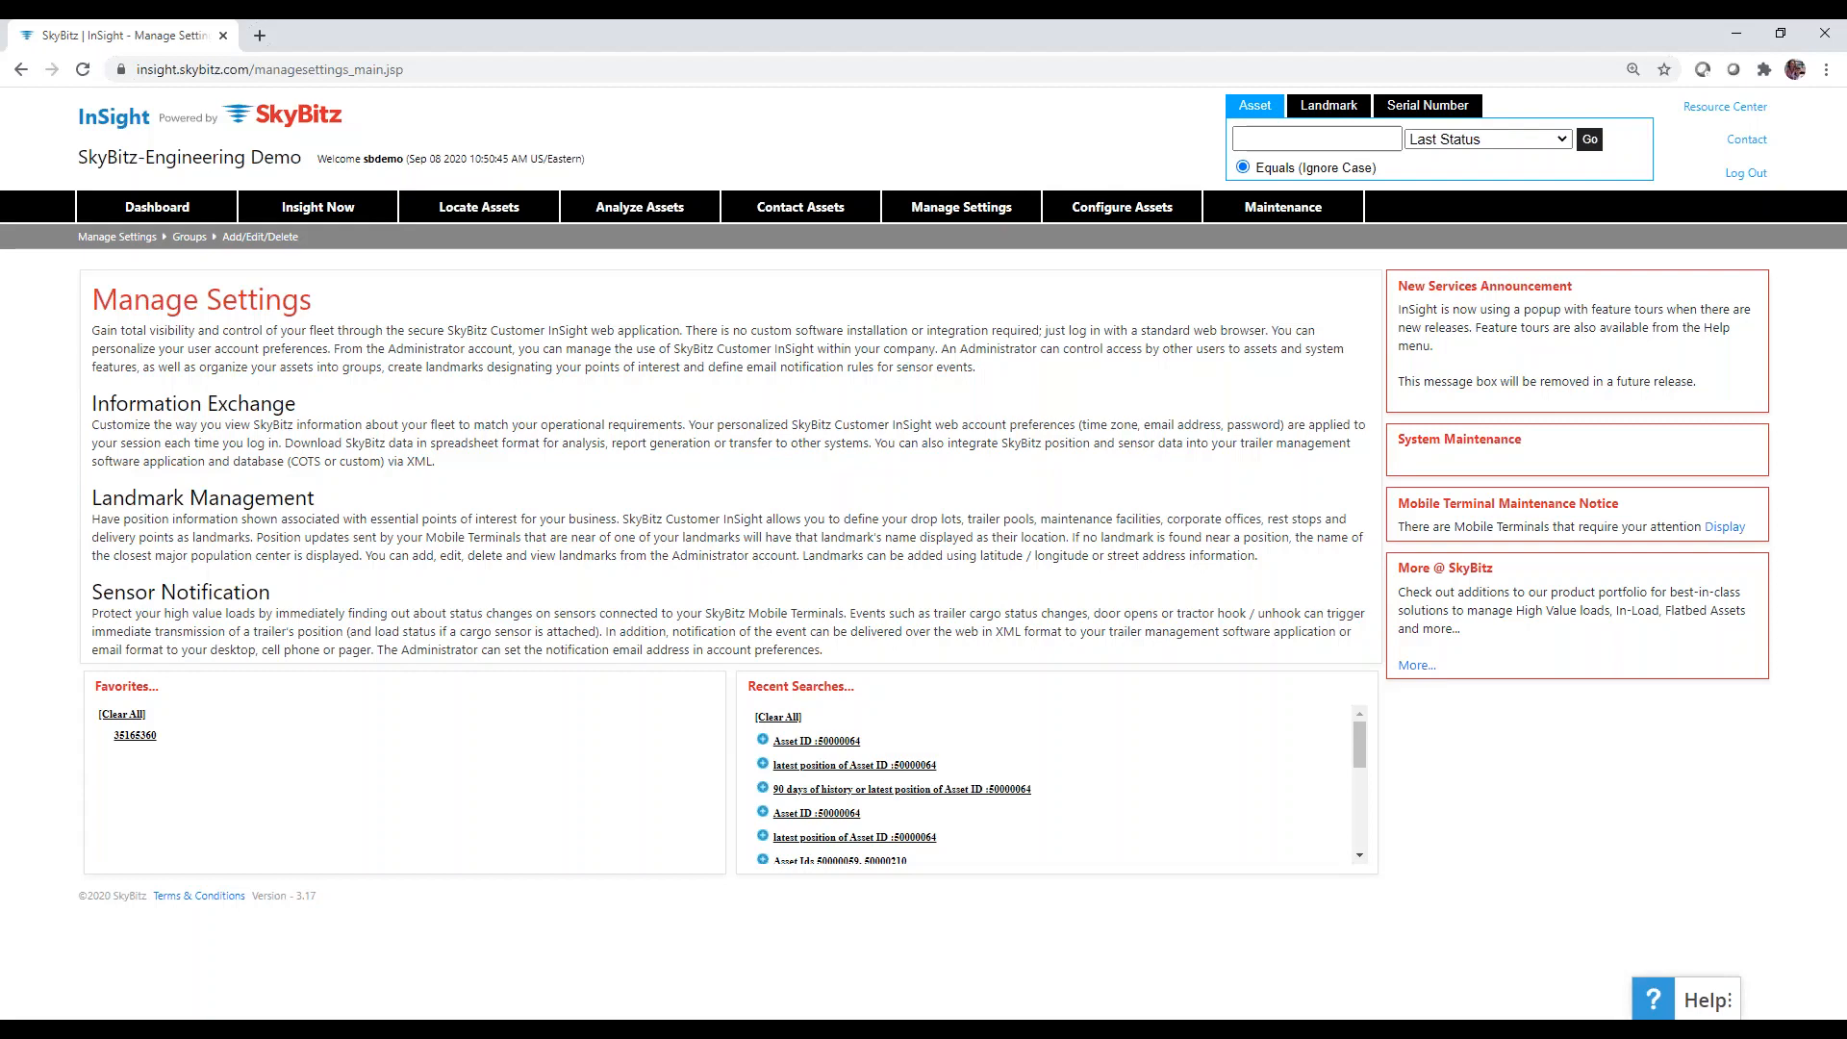
Bring up the Groups submenu under Manage Settings in the top navigation.
mouse_move(938, 211)
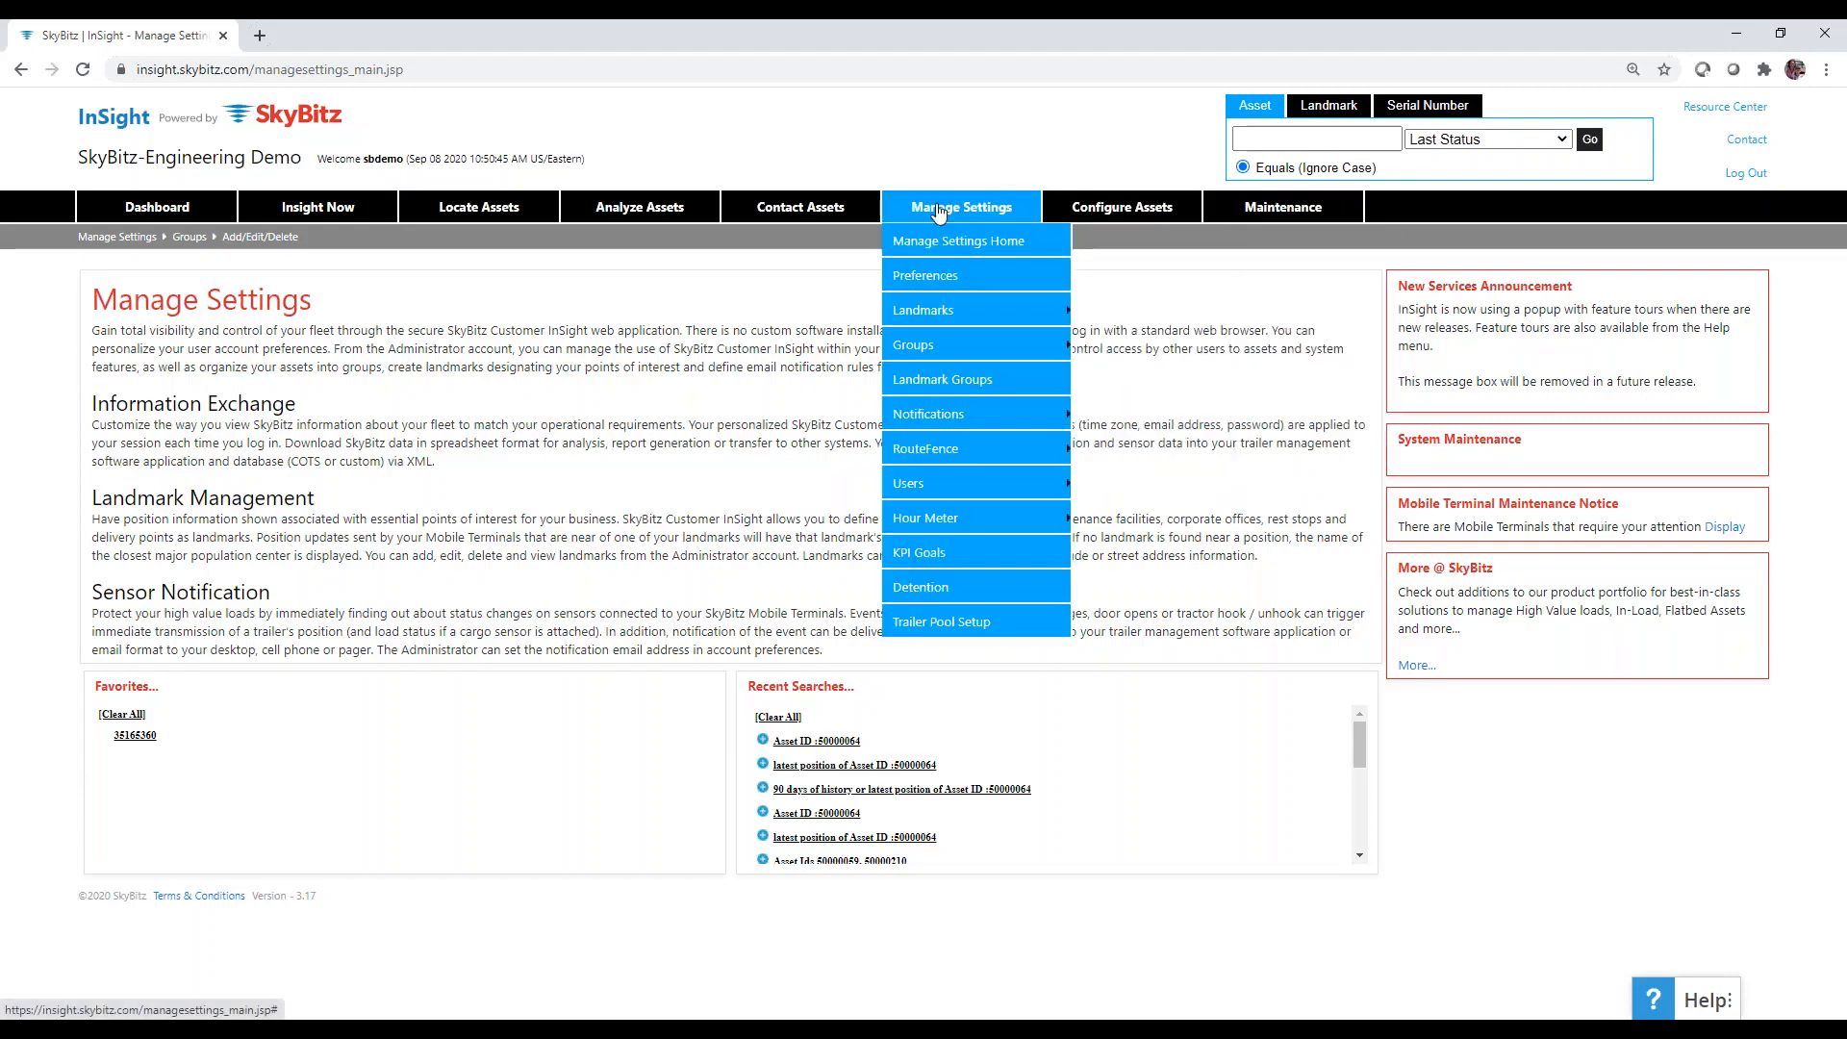
mouse_move(1000, 413)
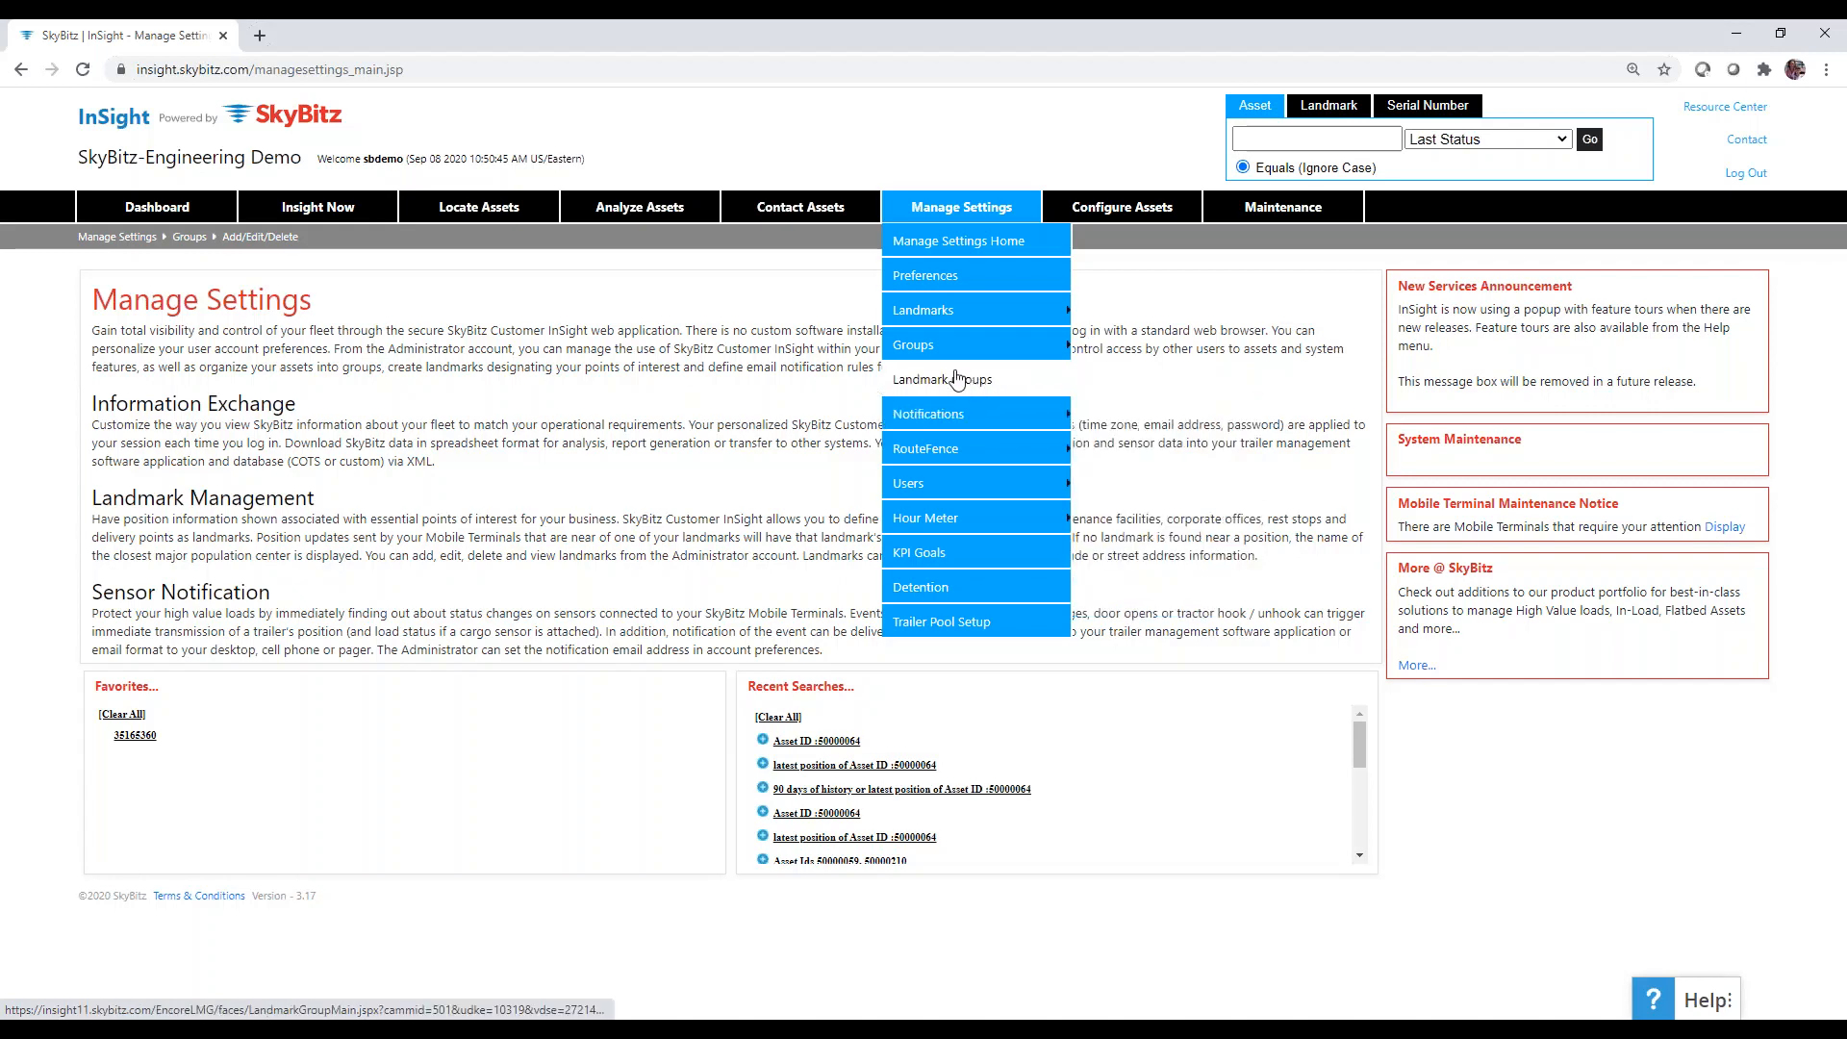
mouse_move(953, 361)
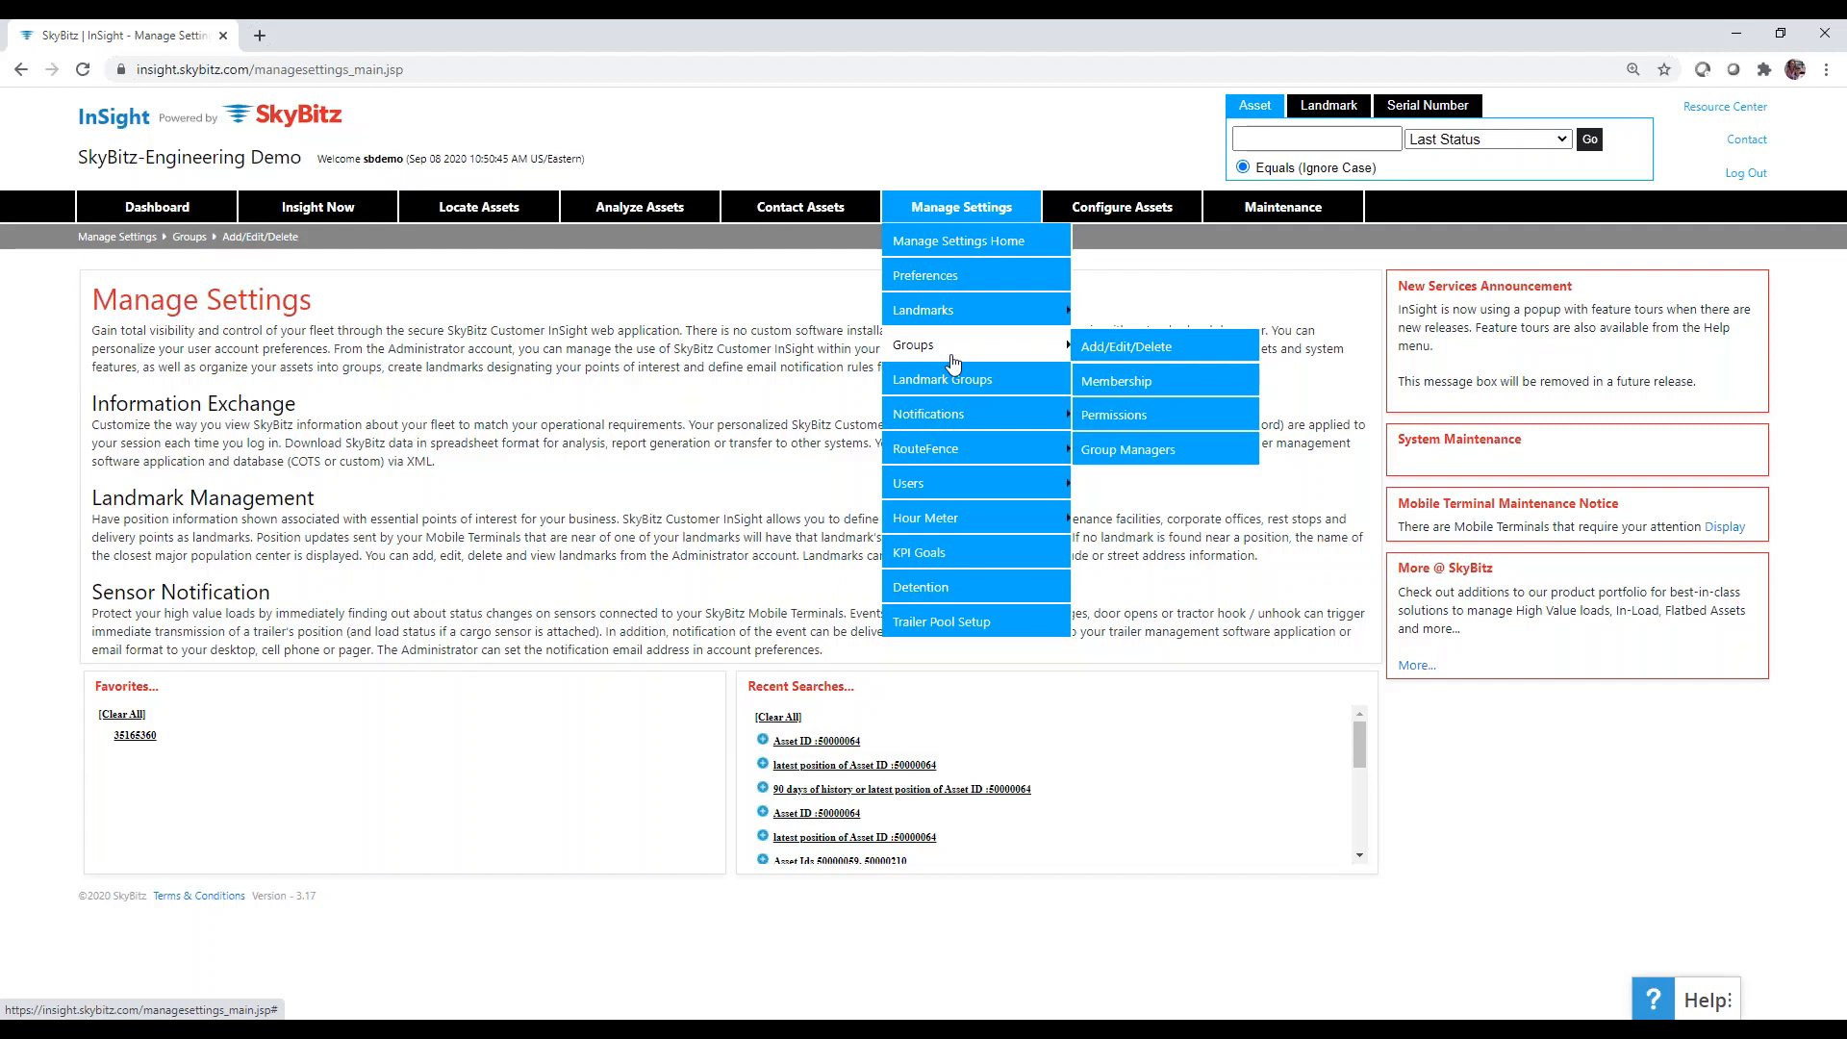
Go to Groups Add/Edit/Delete and open group GTP1150 for editing.
left_click(1123, 348)
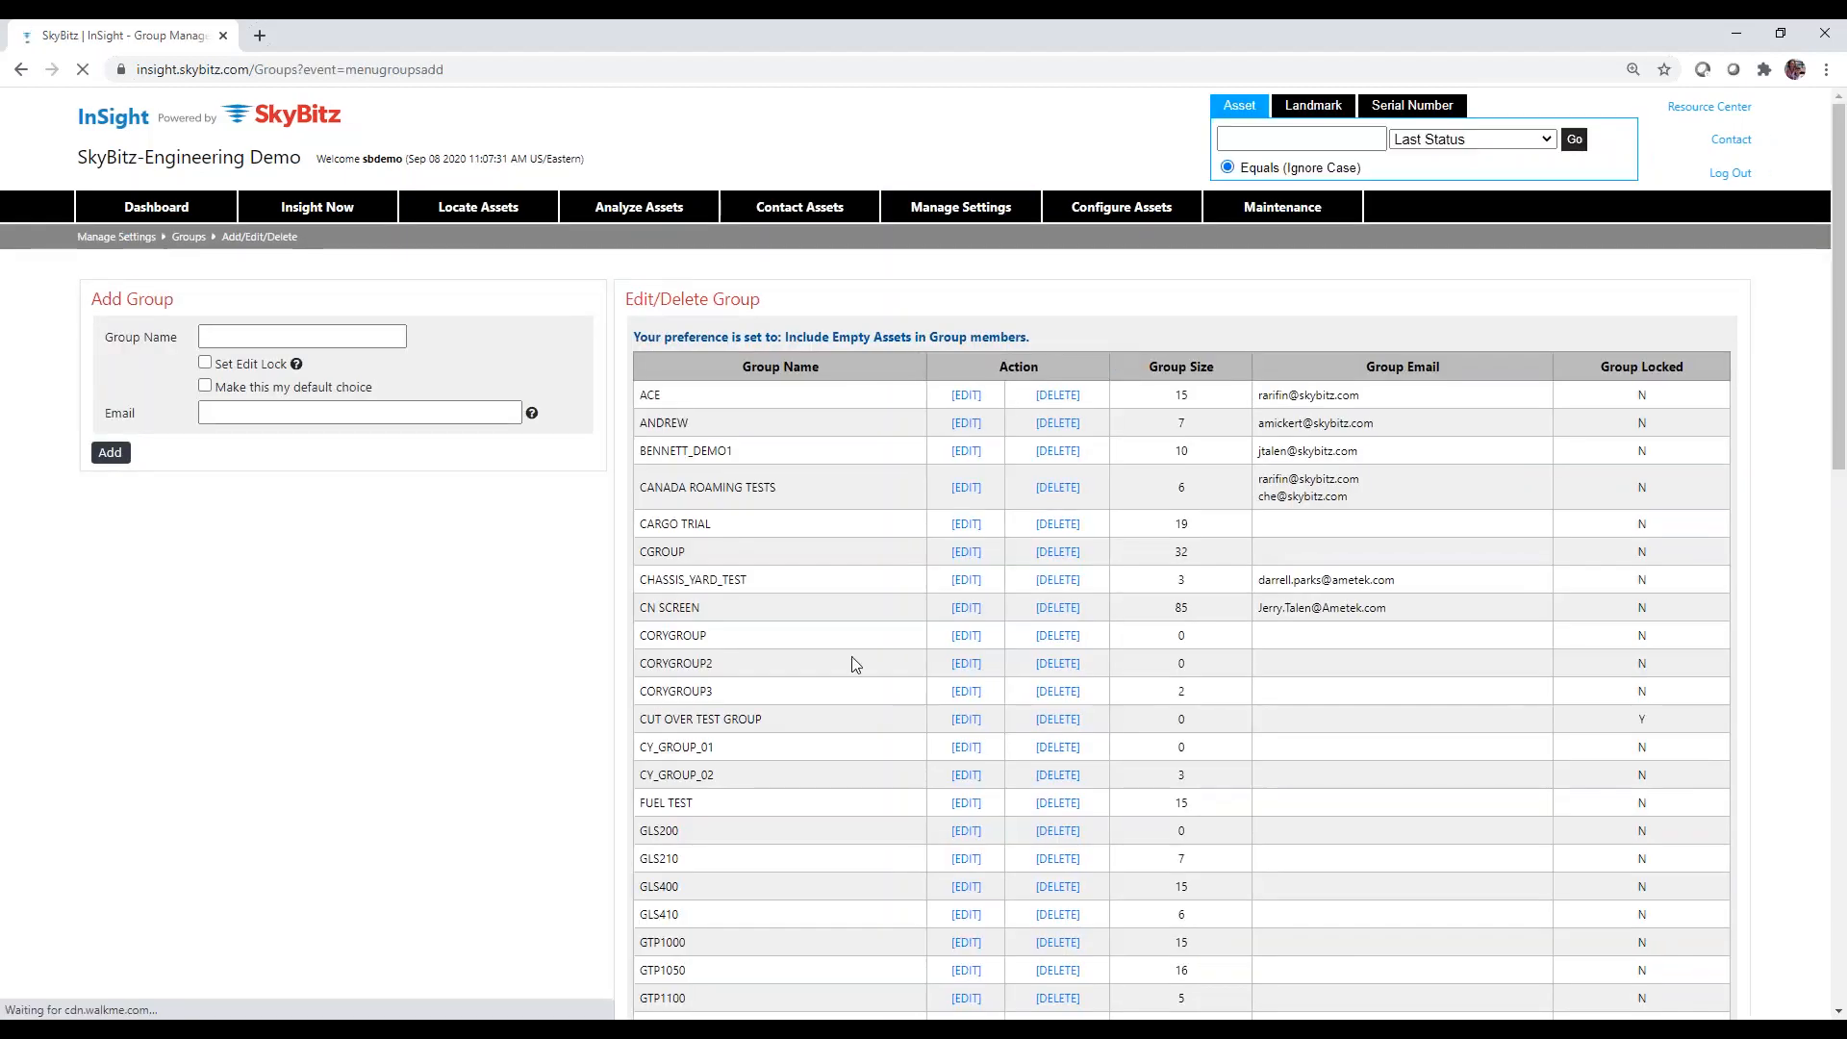
scroll(855, 664, "down", 3)
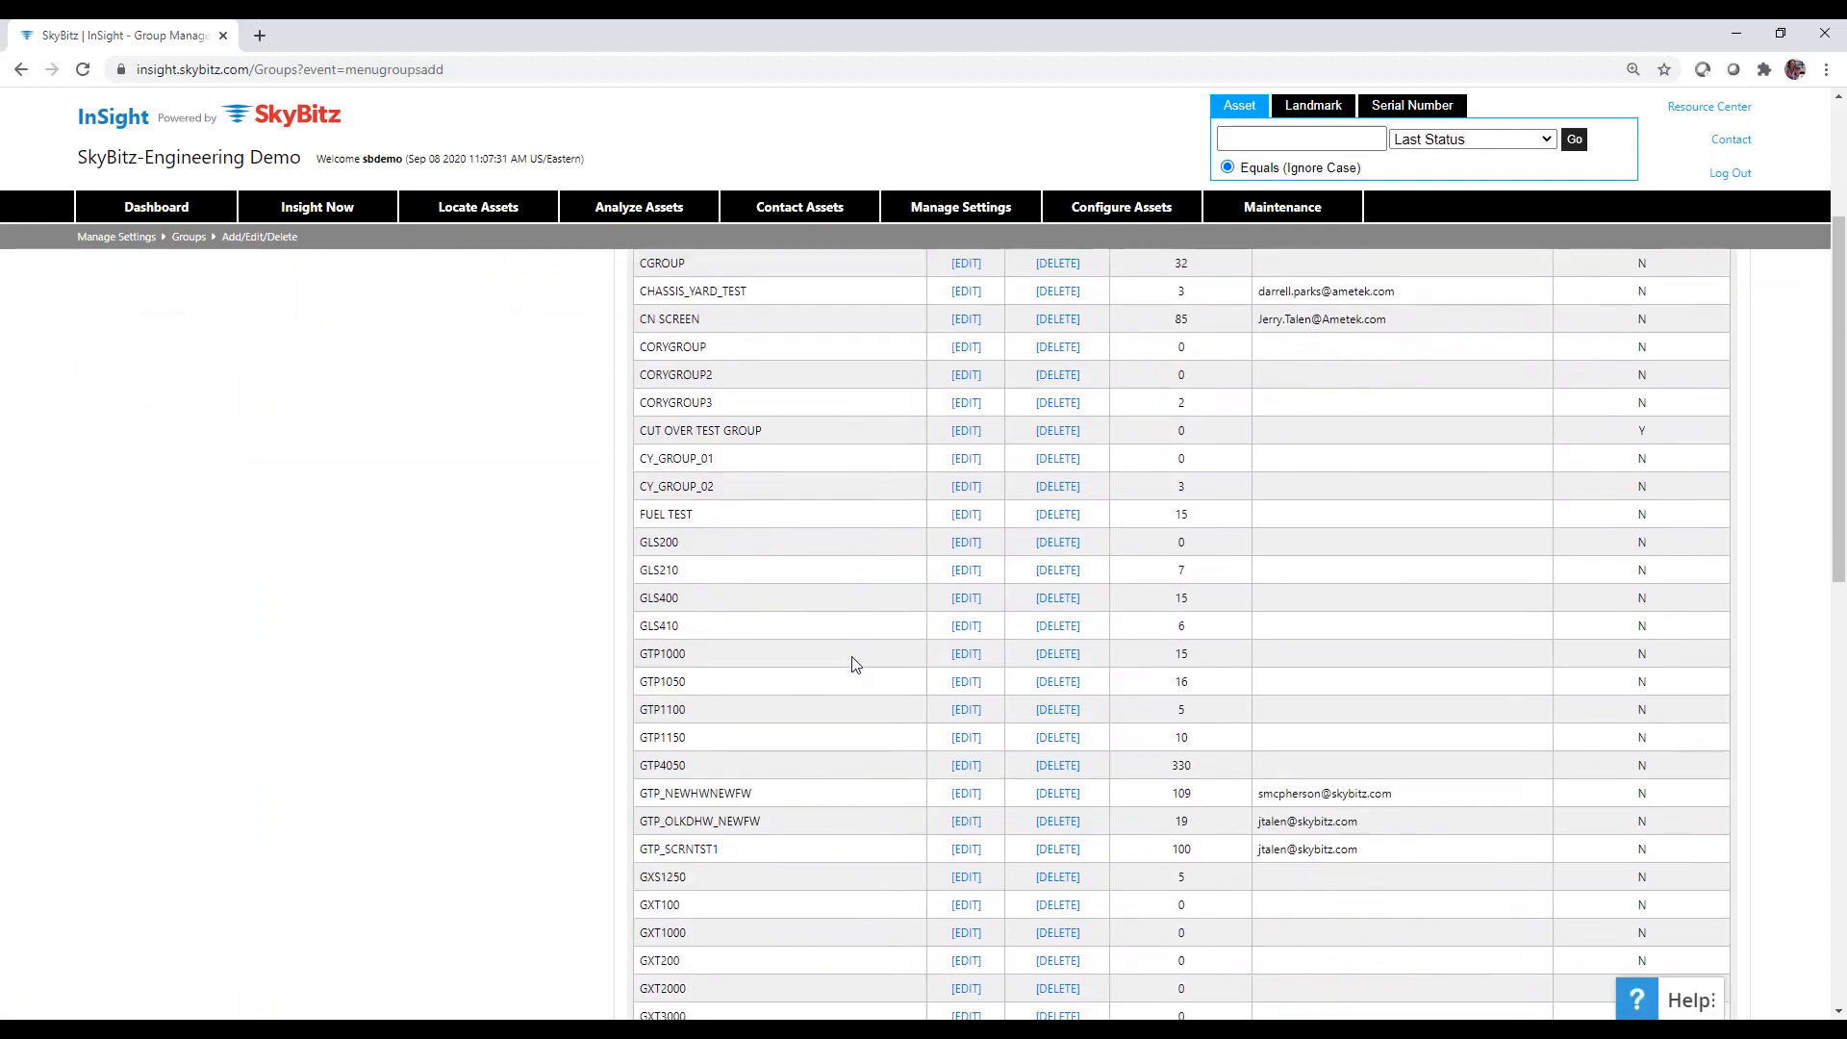
scroll(856, 664, "down", 1)
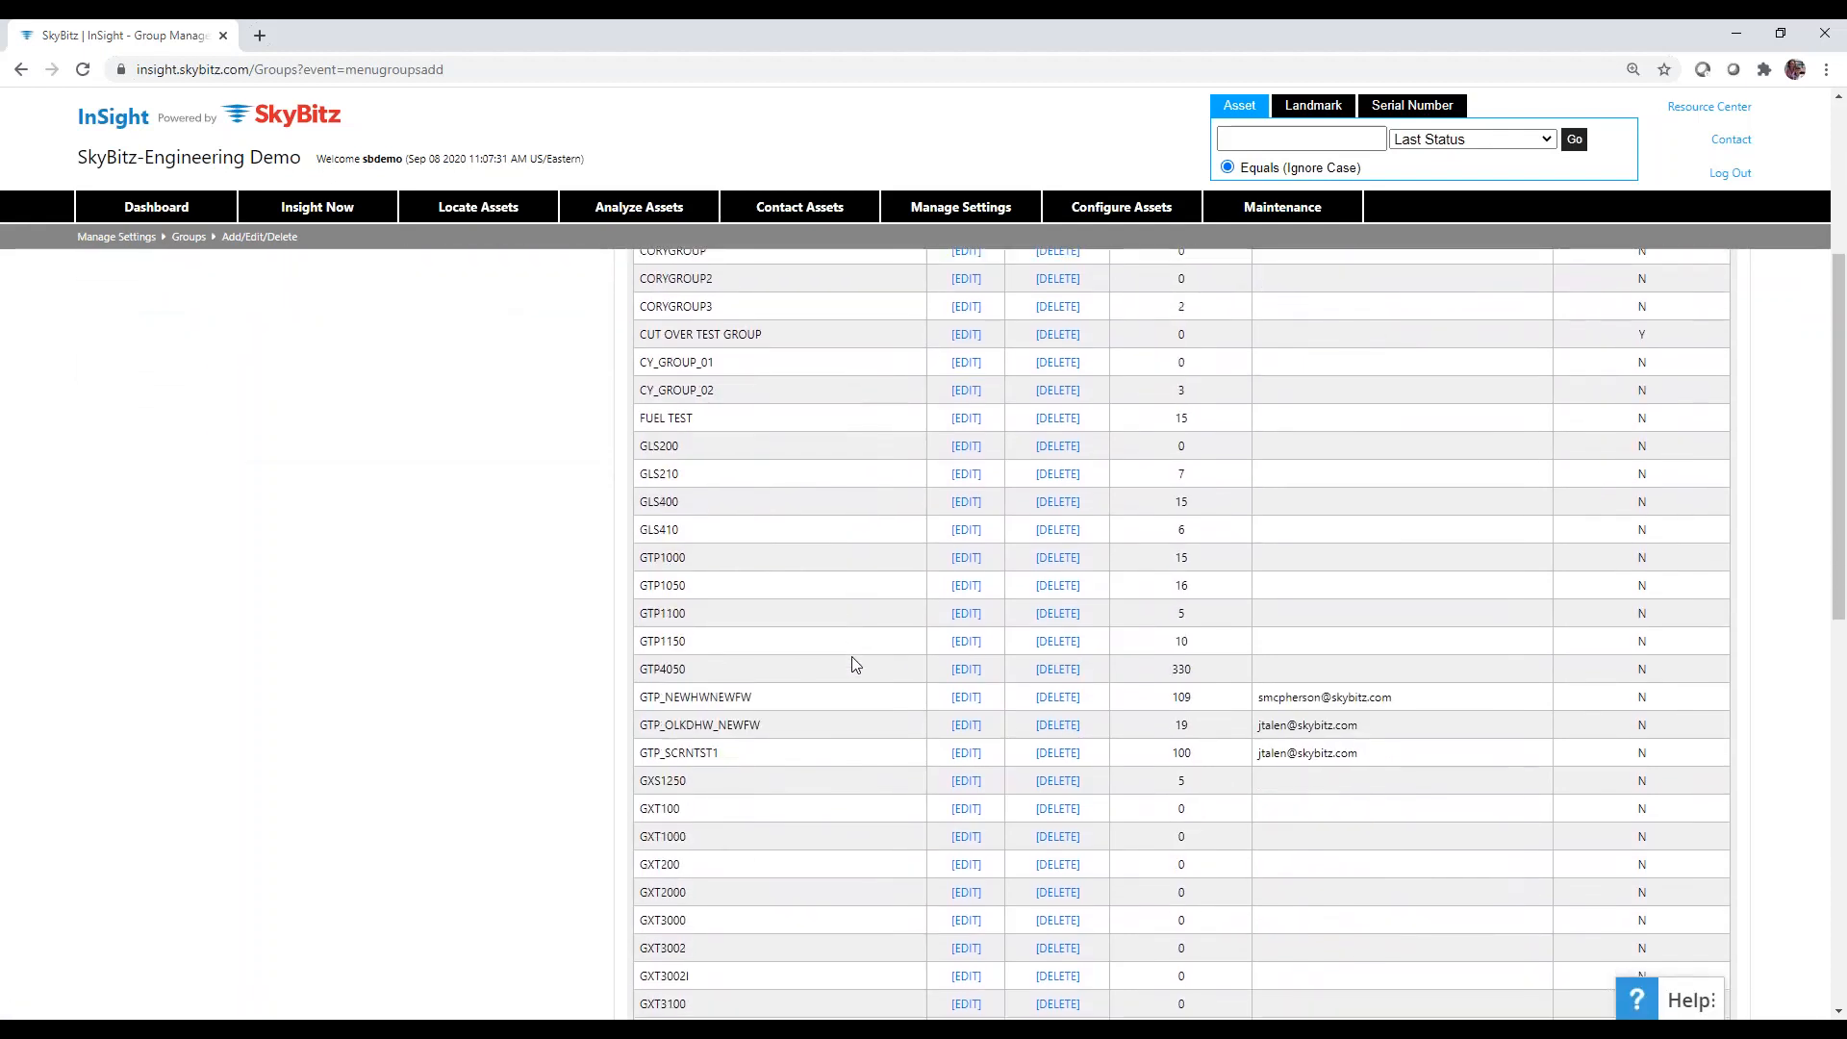
left_click(963, 643)
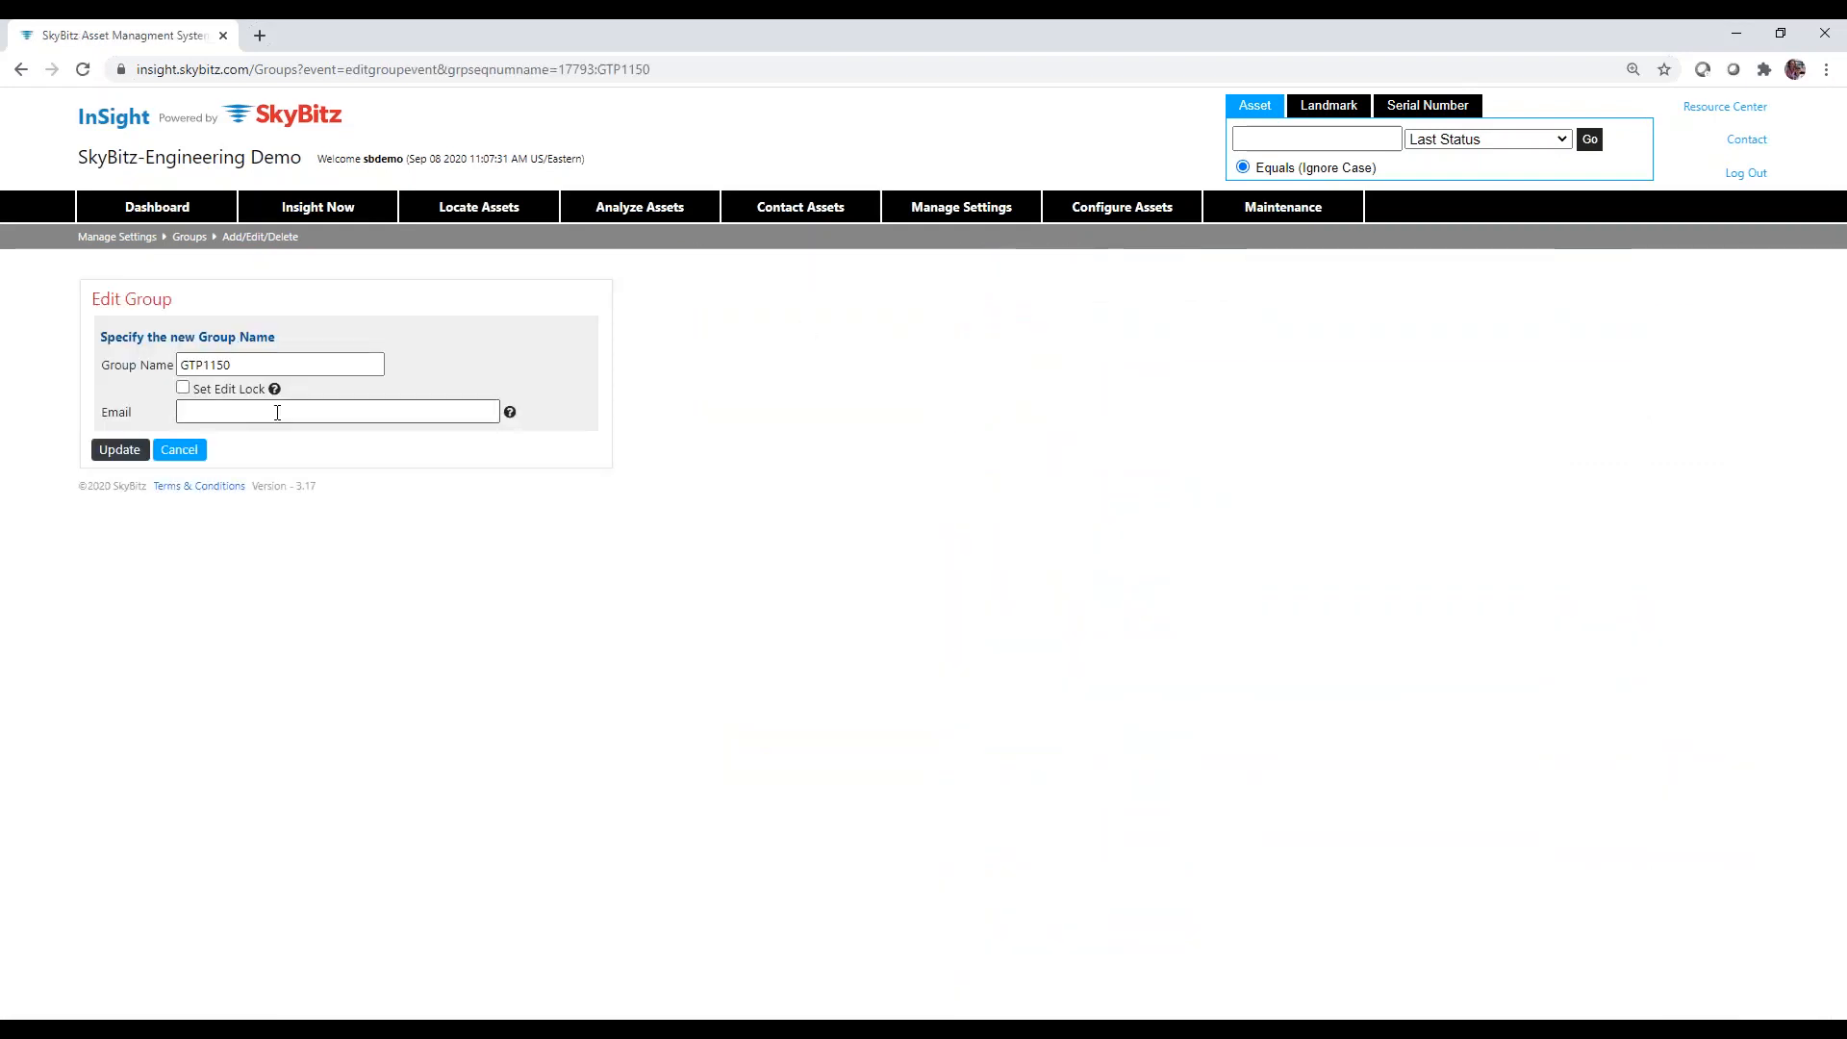
Check the help note for the group's Email field, then dismiss it.
left_click(410, 412)
left_click(510, 413)
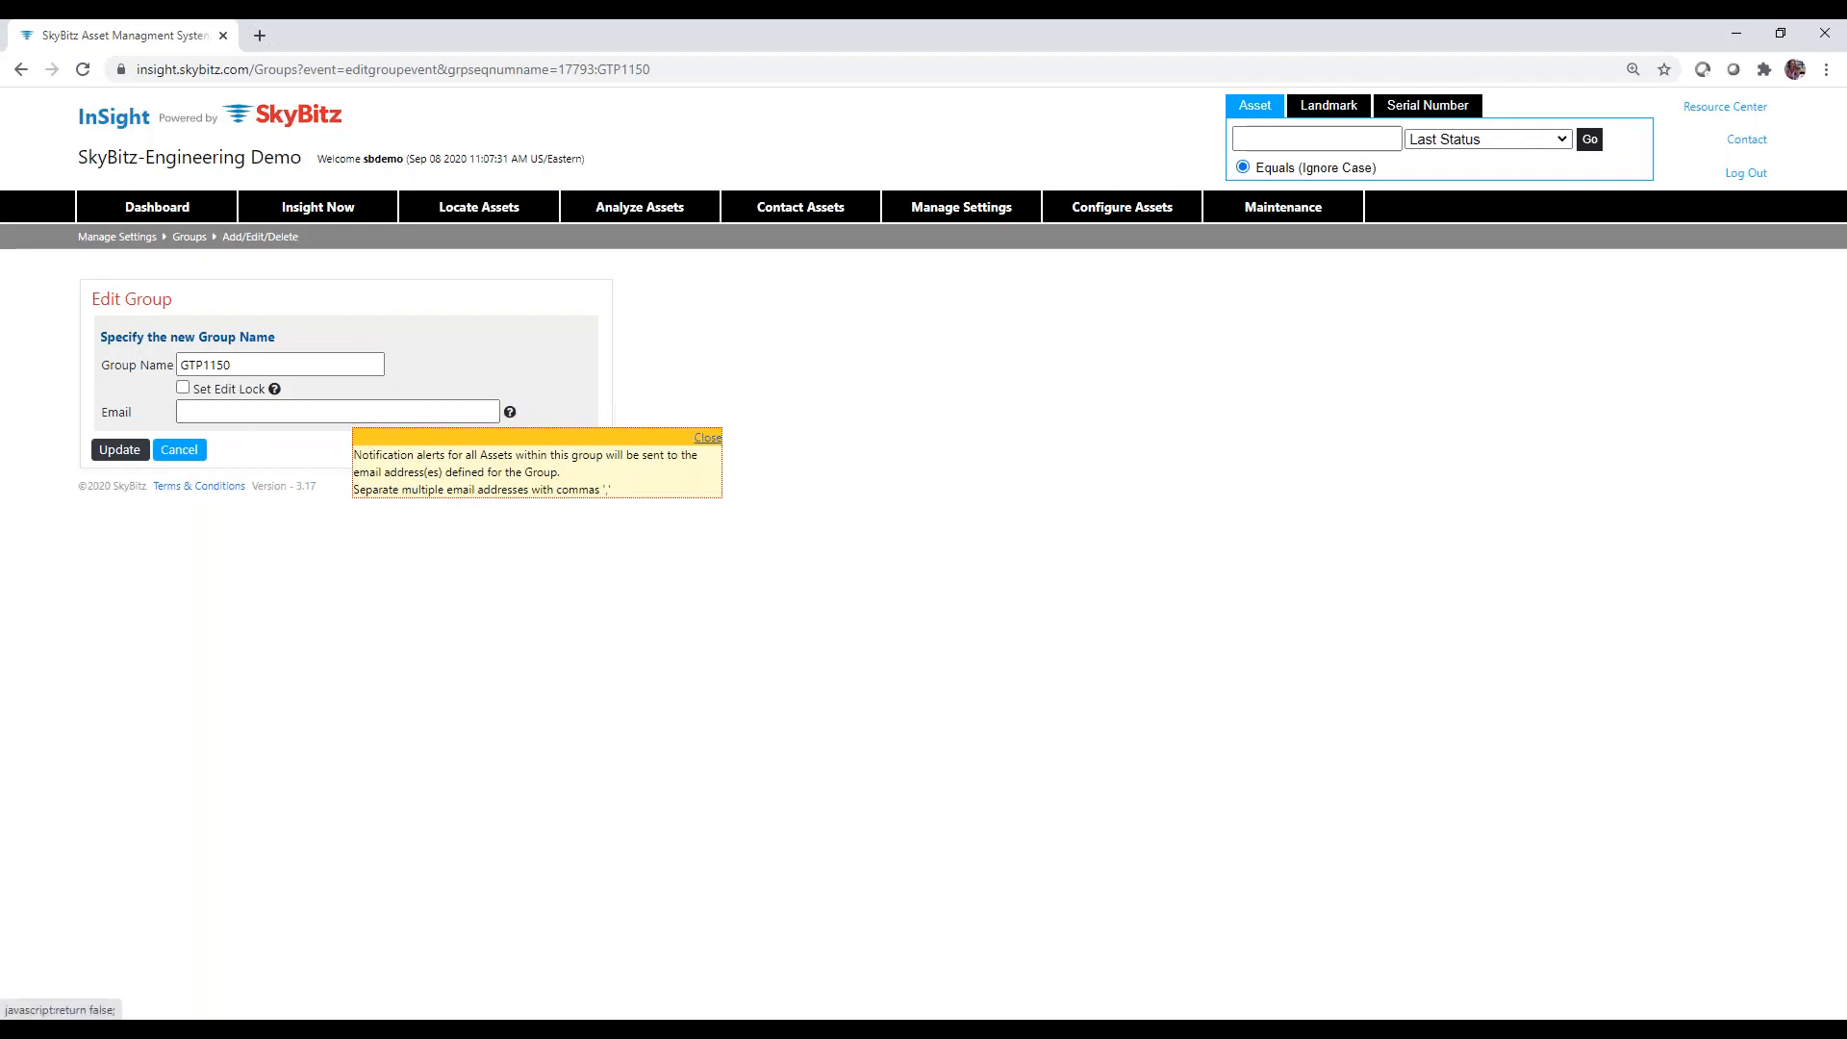
left_click(708, 437)
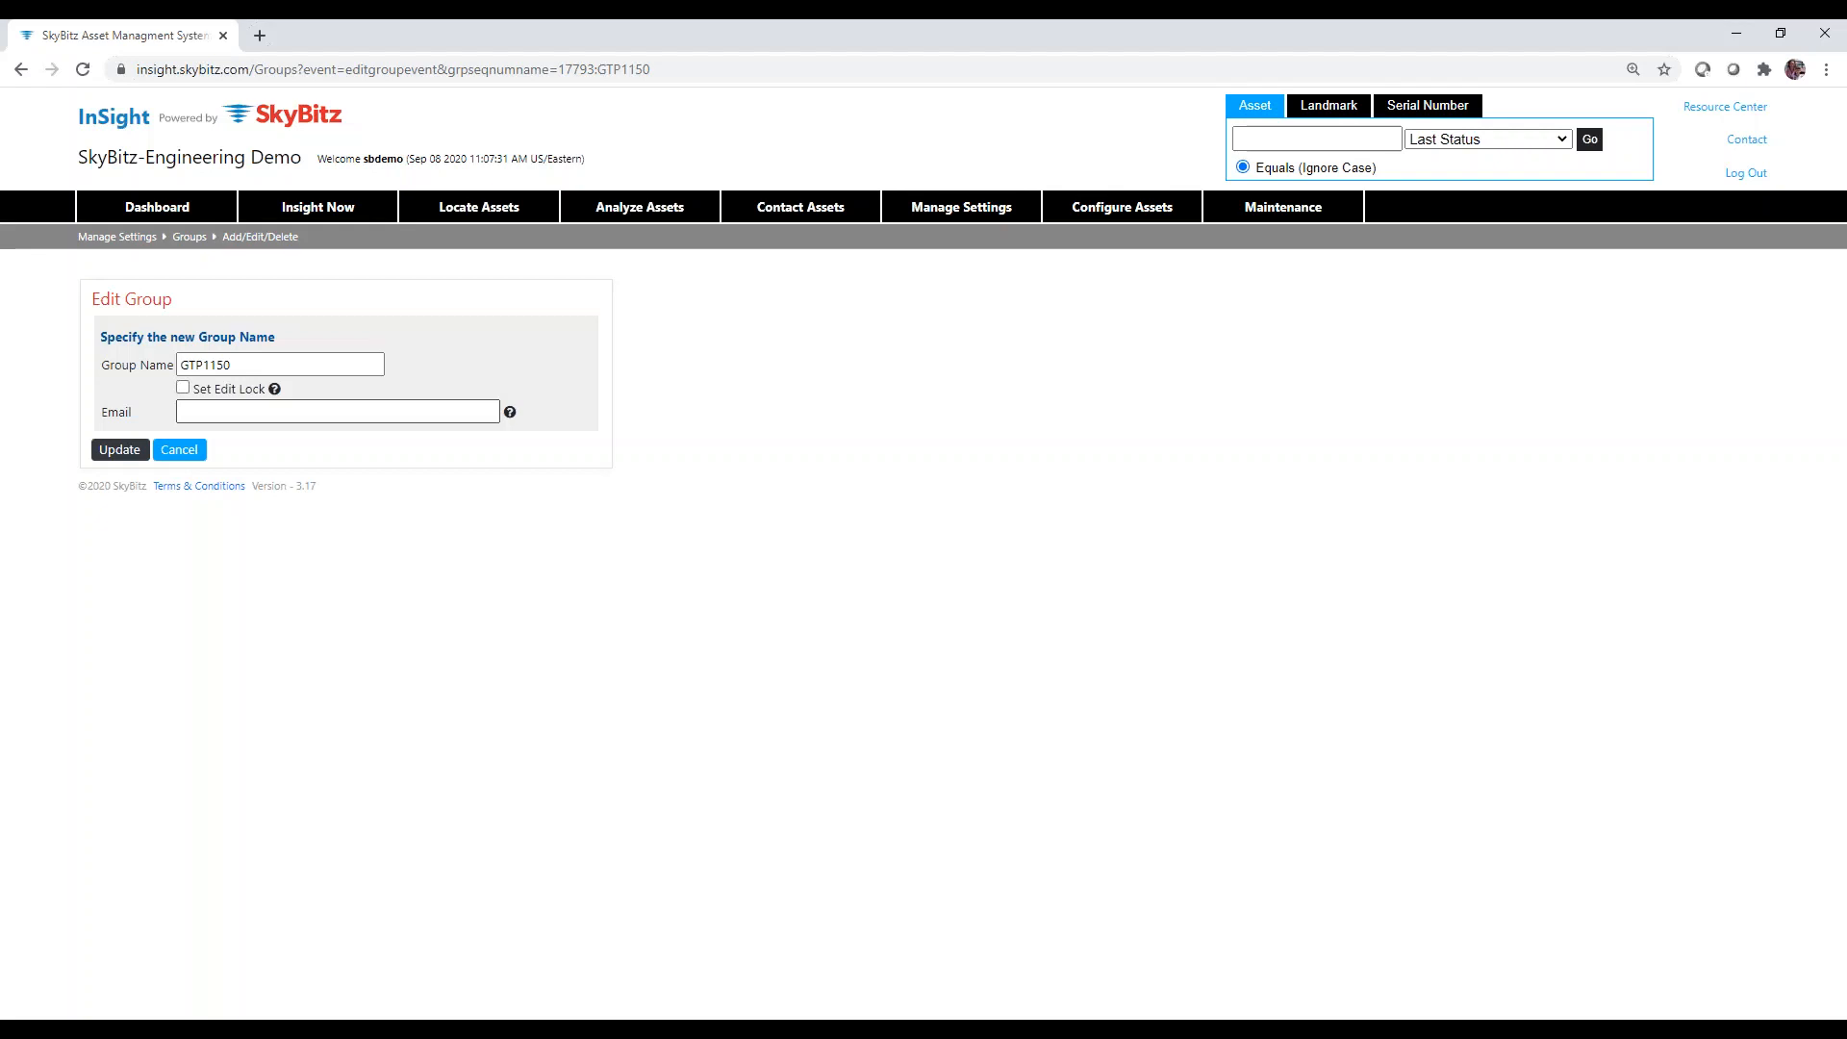
Cancel the GTP1150 edit and go to Notifications > Setup Destinations.
left_click(178, 450)
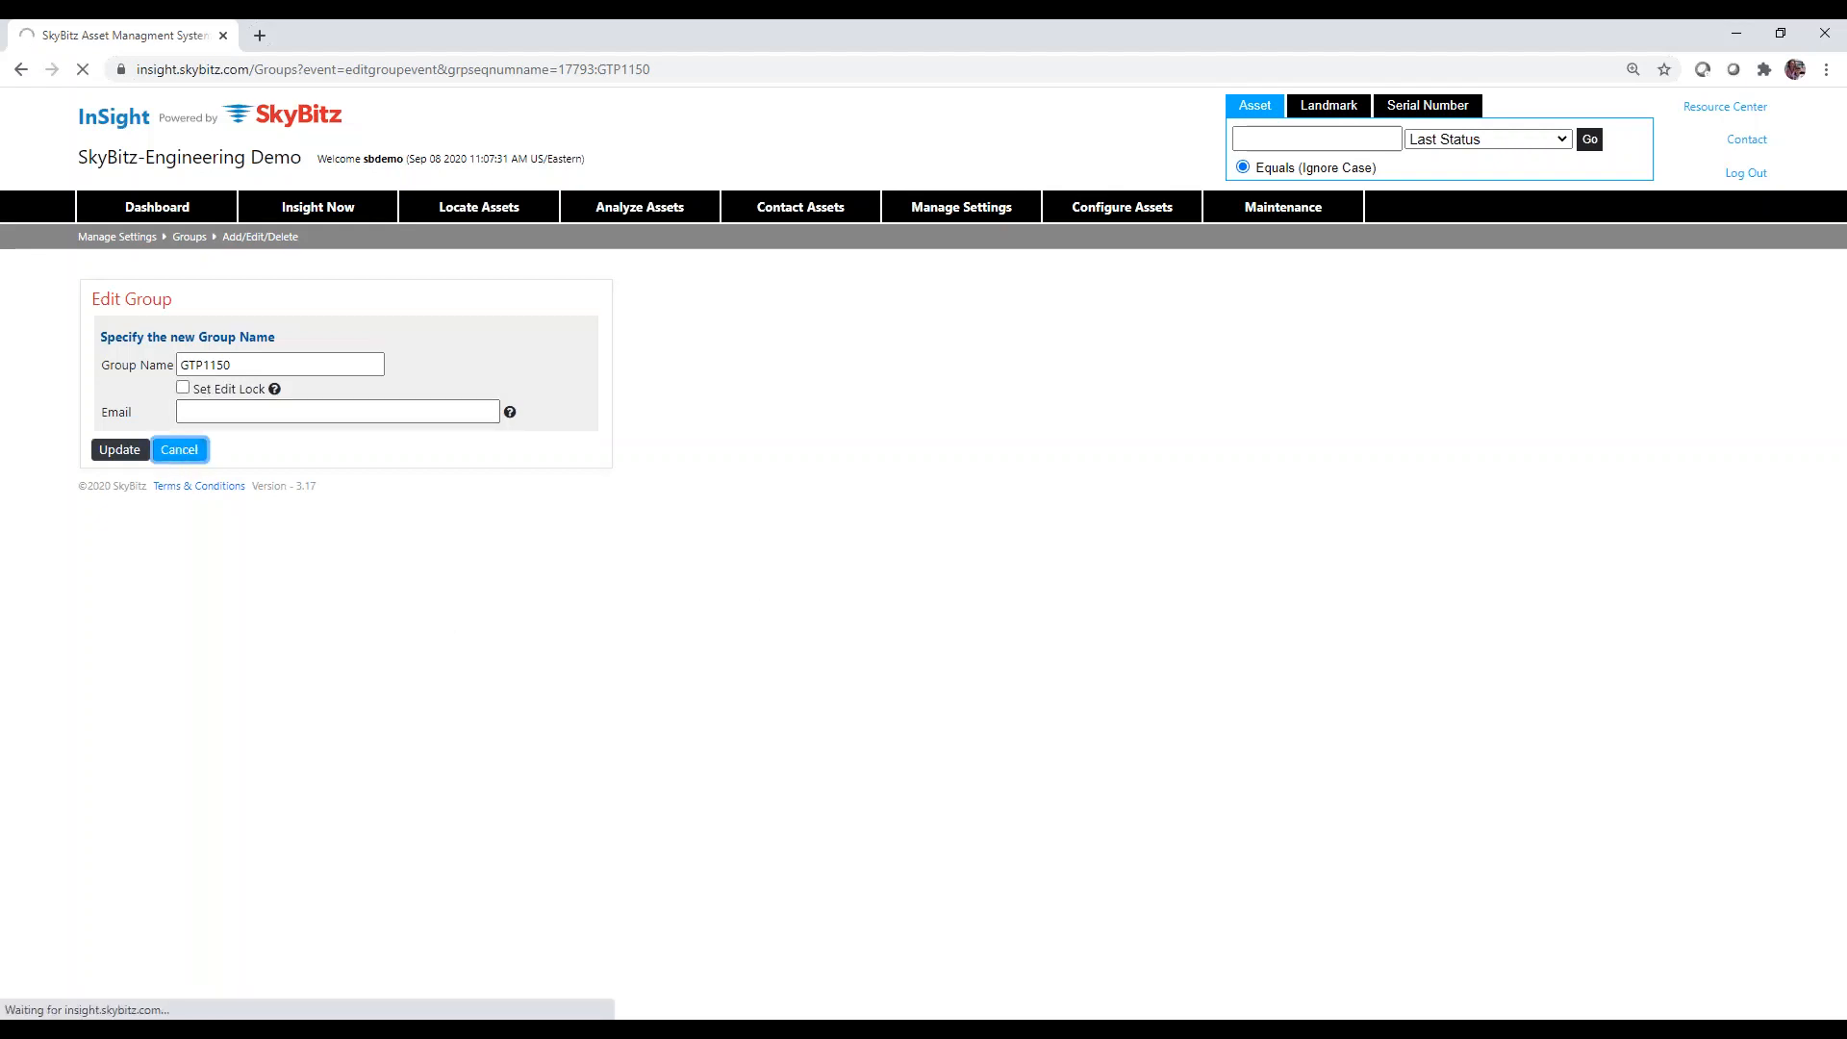
mouse_move(962, 214)
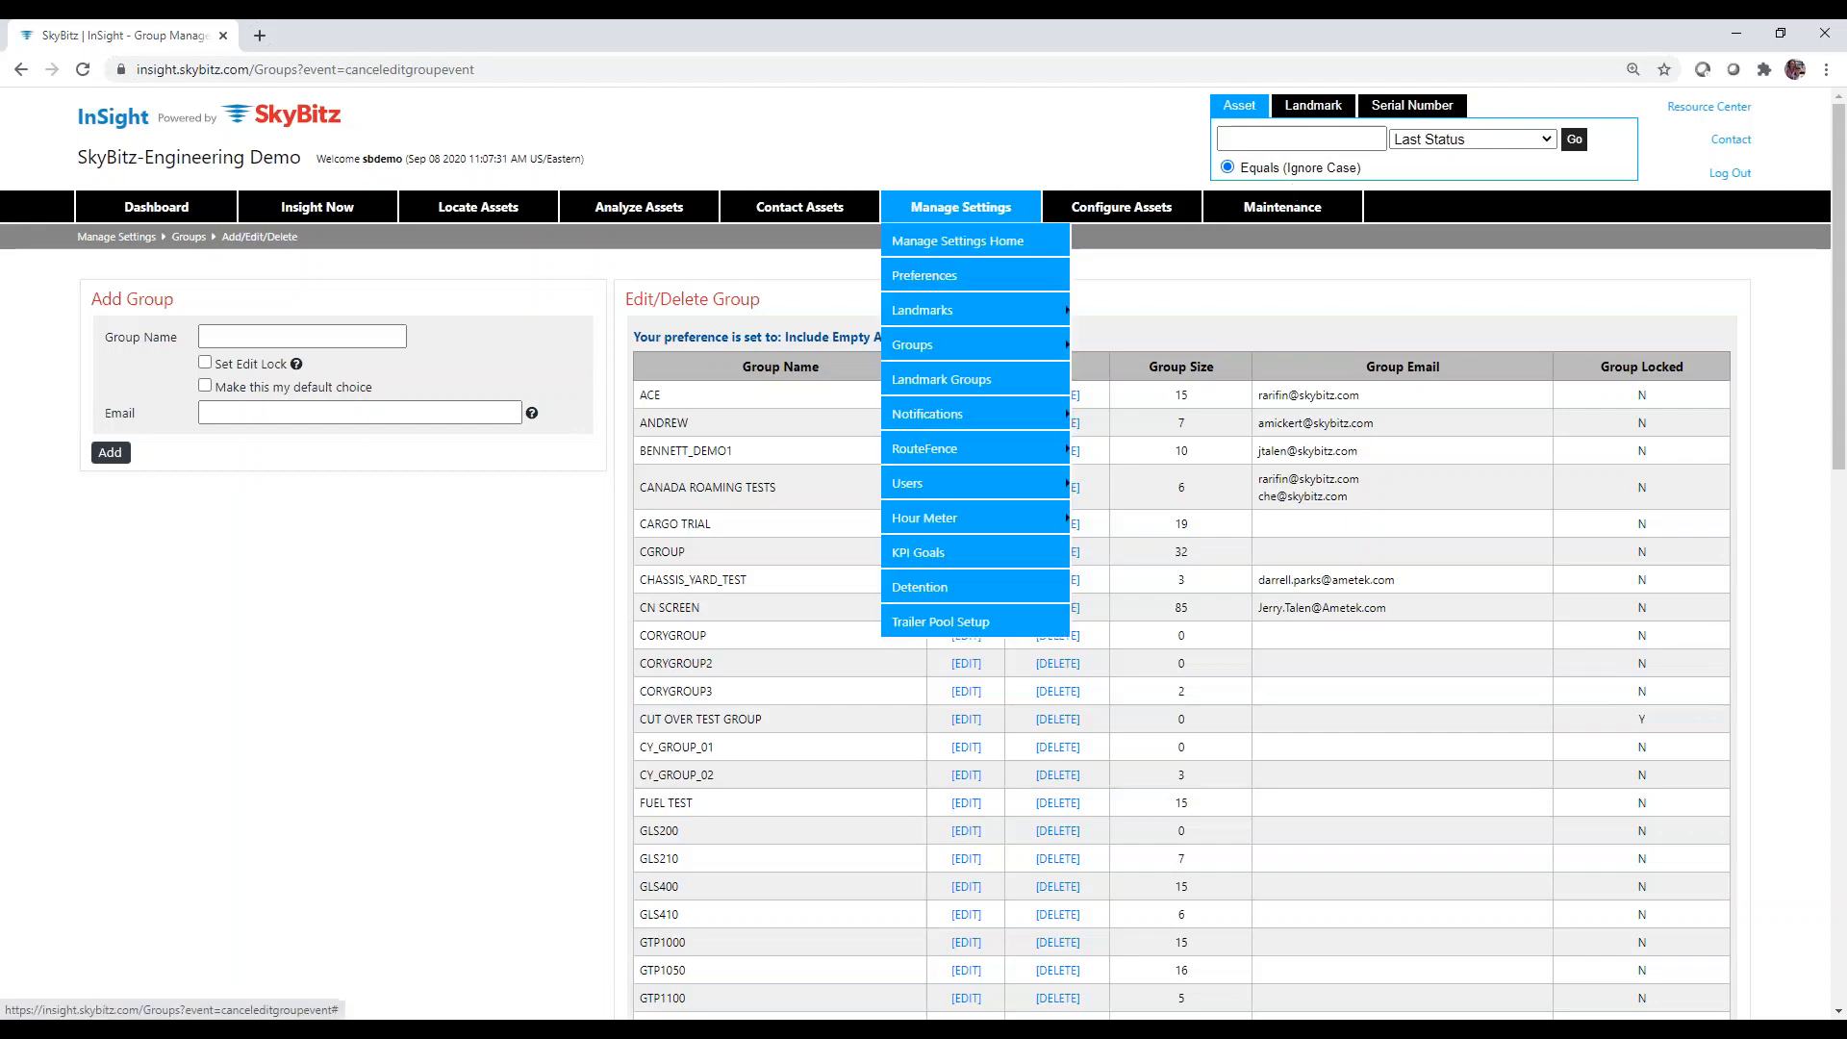
mouse_move(954, 359)
mouse_move(948, 411)
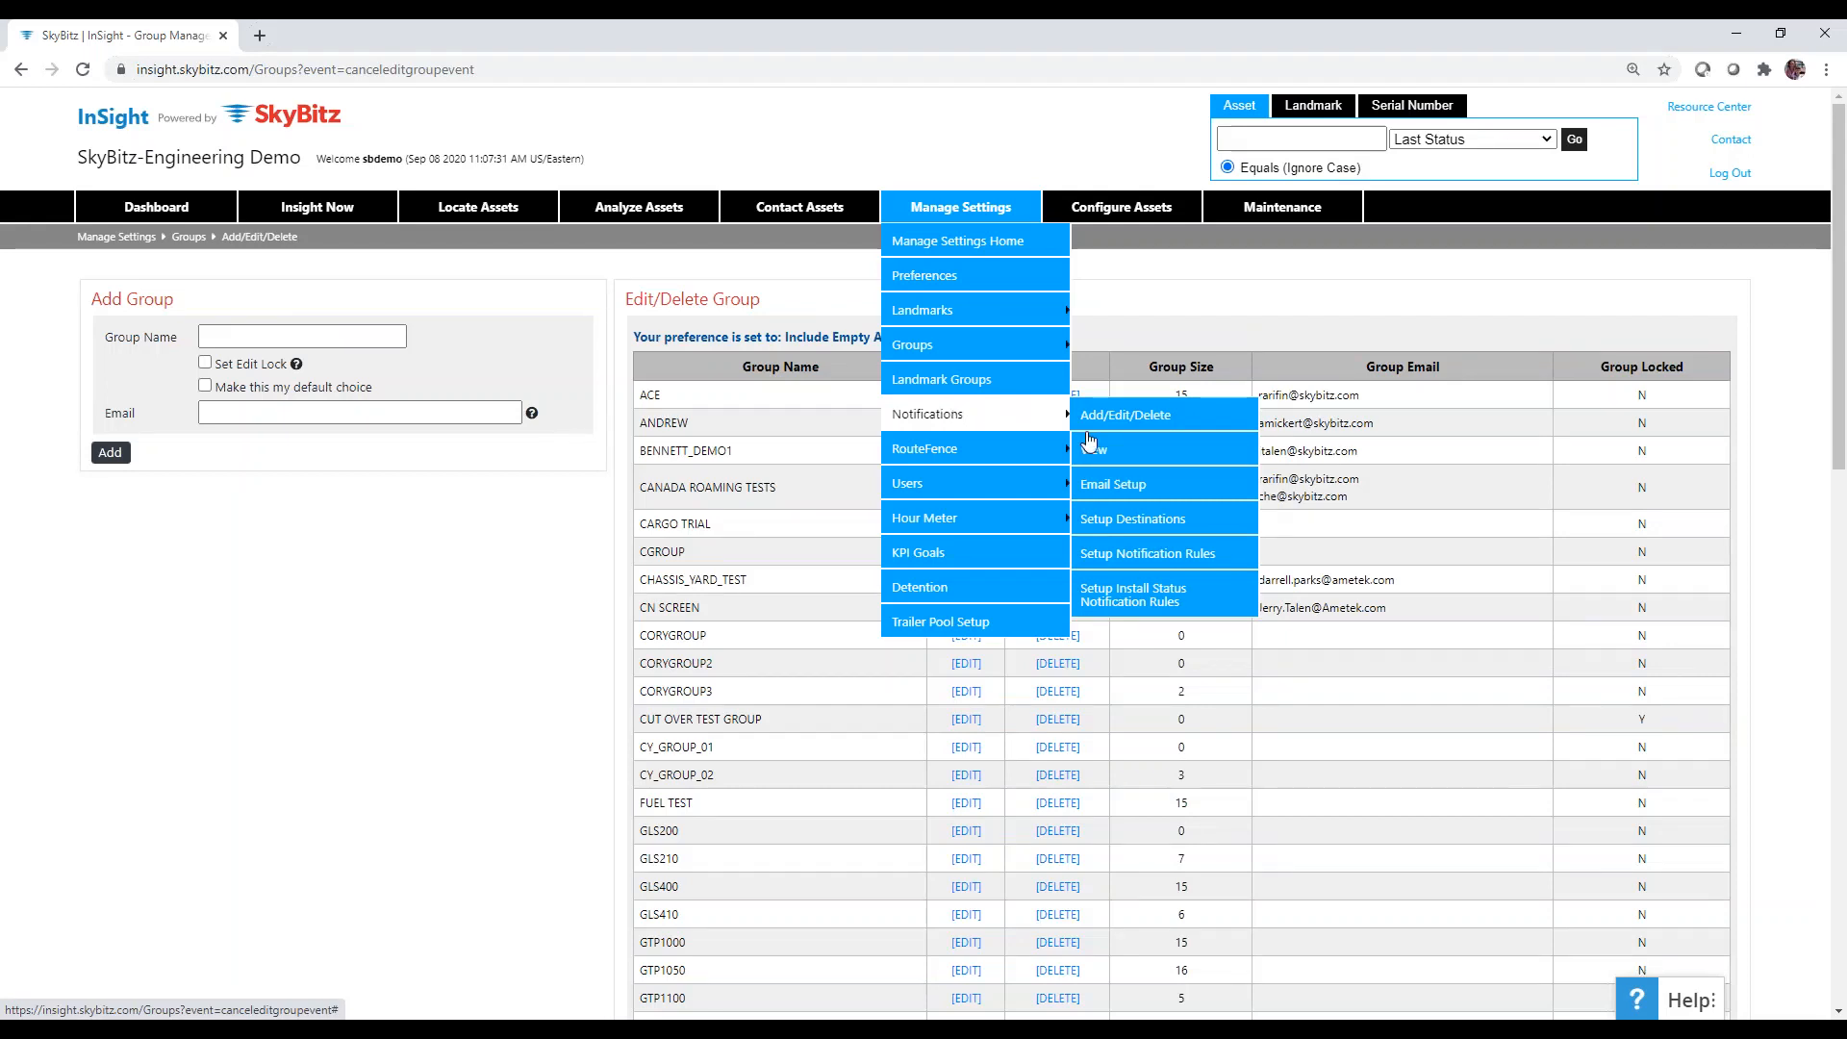
left_click(1125, 527)
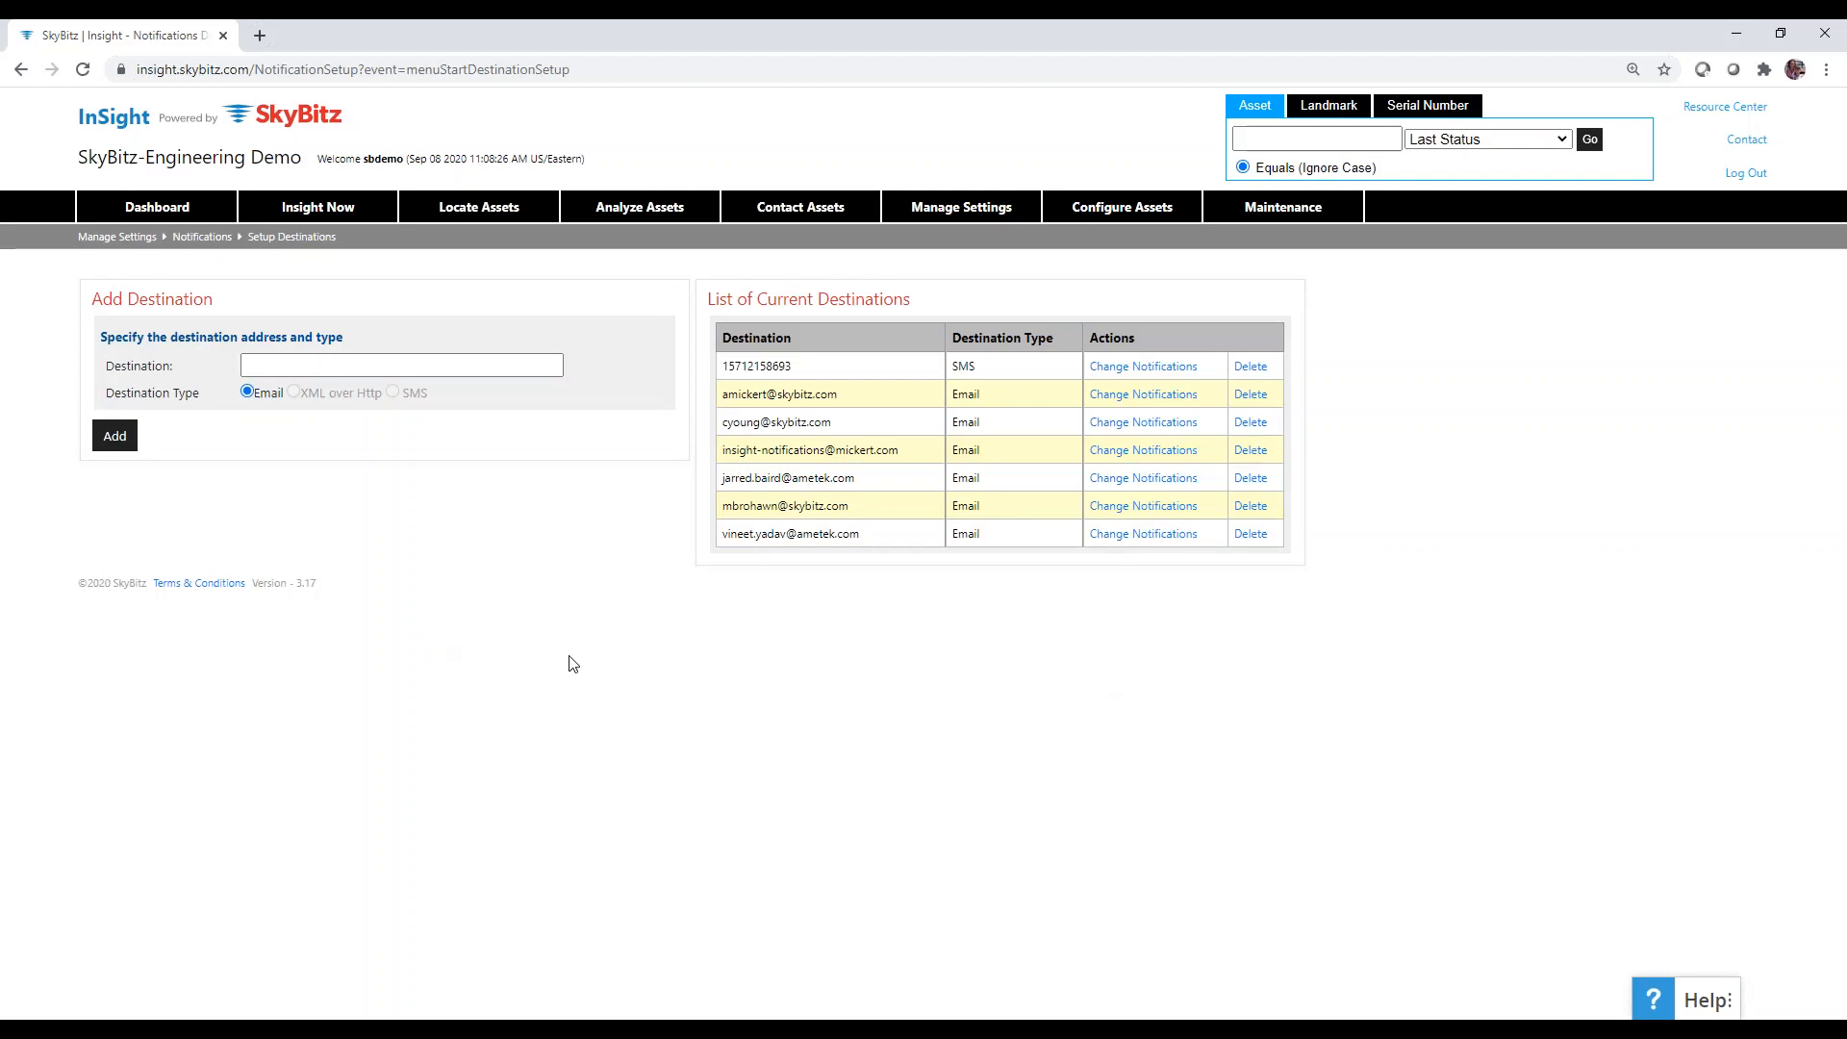
Add a new Email-type destination using the user's e-mail address.
left_click(315, 362)
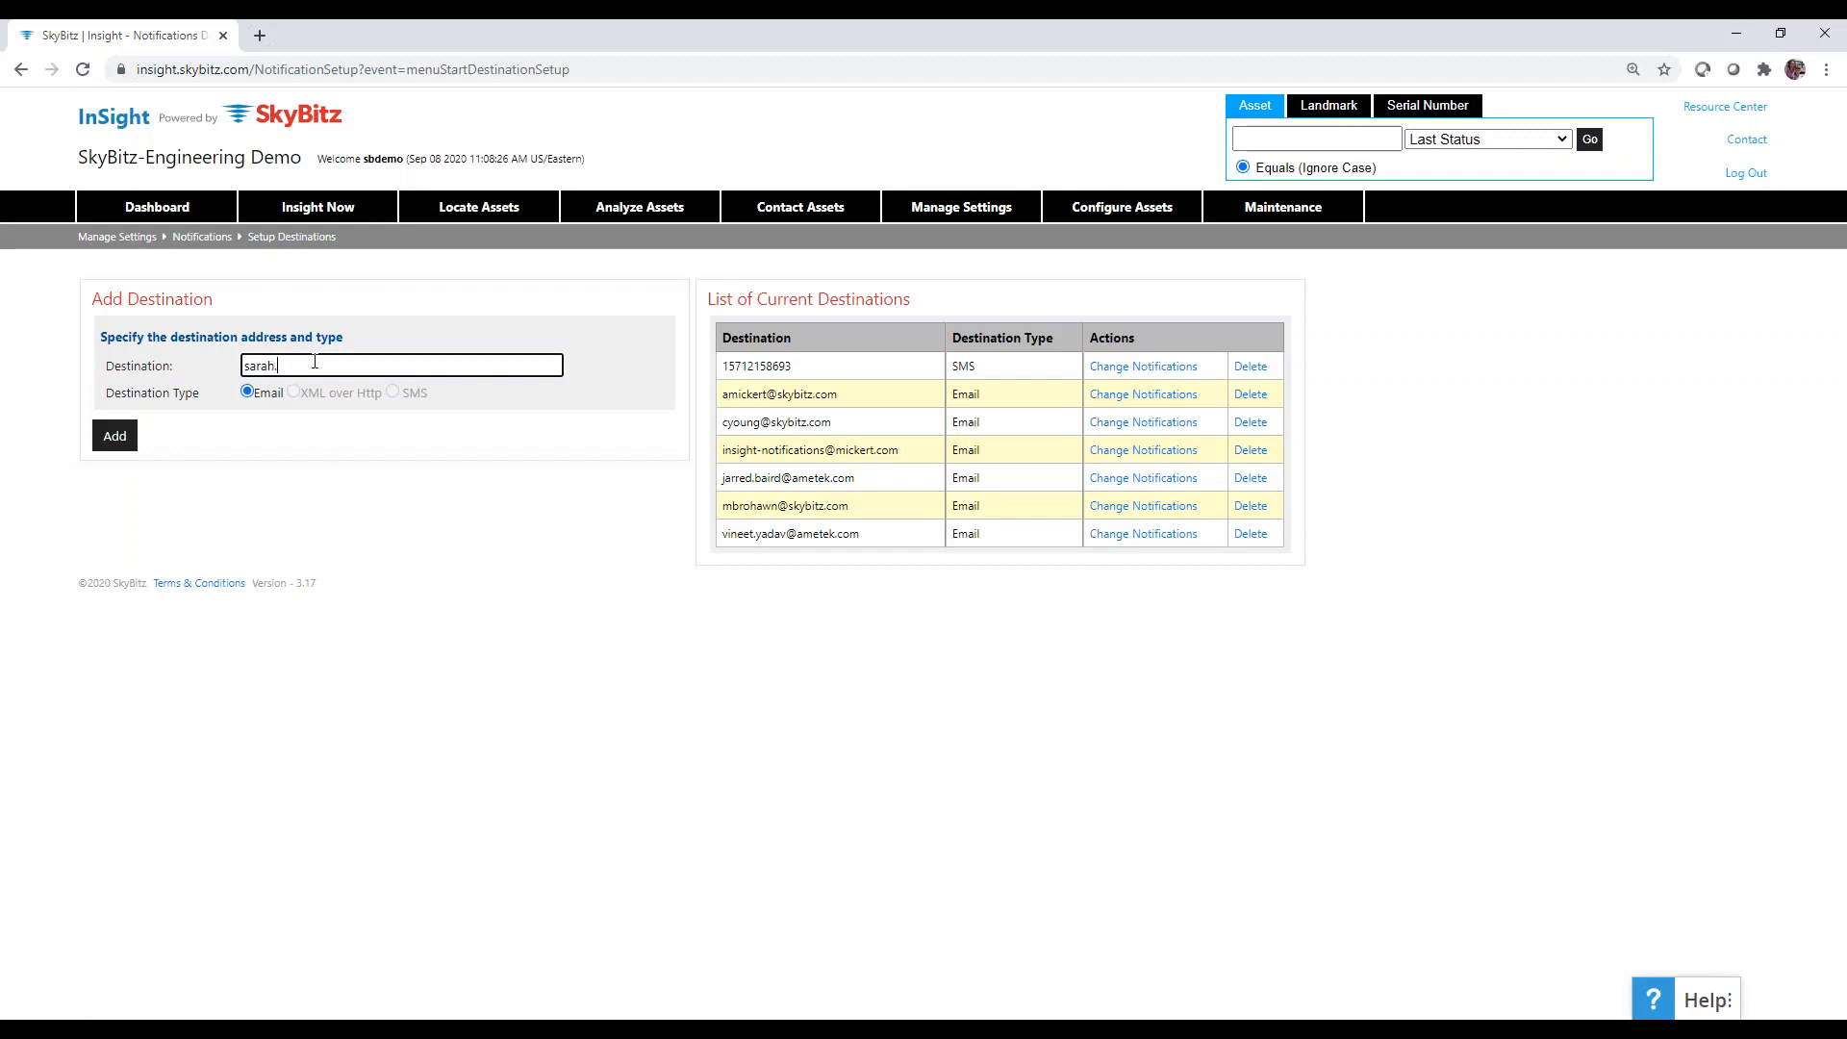
left_click(123, 438)
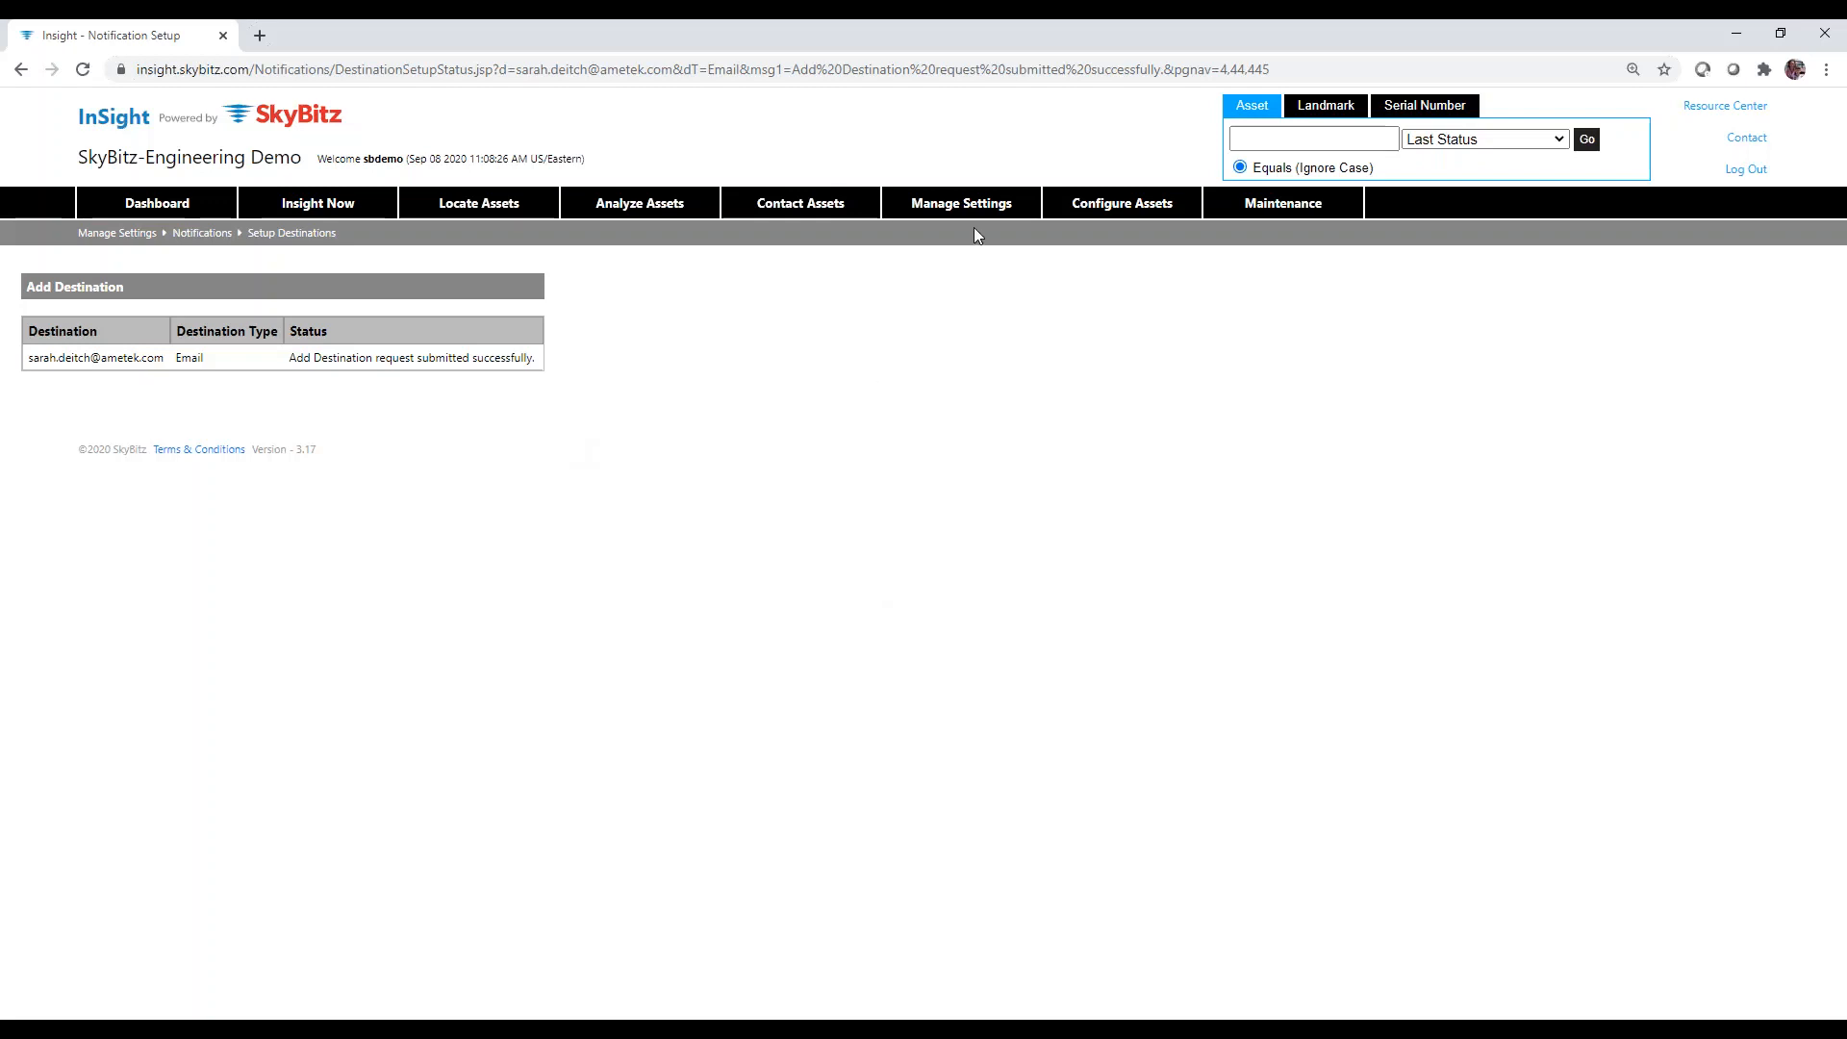
Bring up the Notifications submenu under Manage Settings in the top bar.
mouse_move(974, 218)
mouse_move(970, 356)
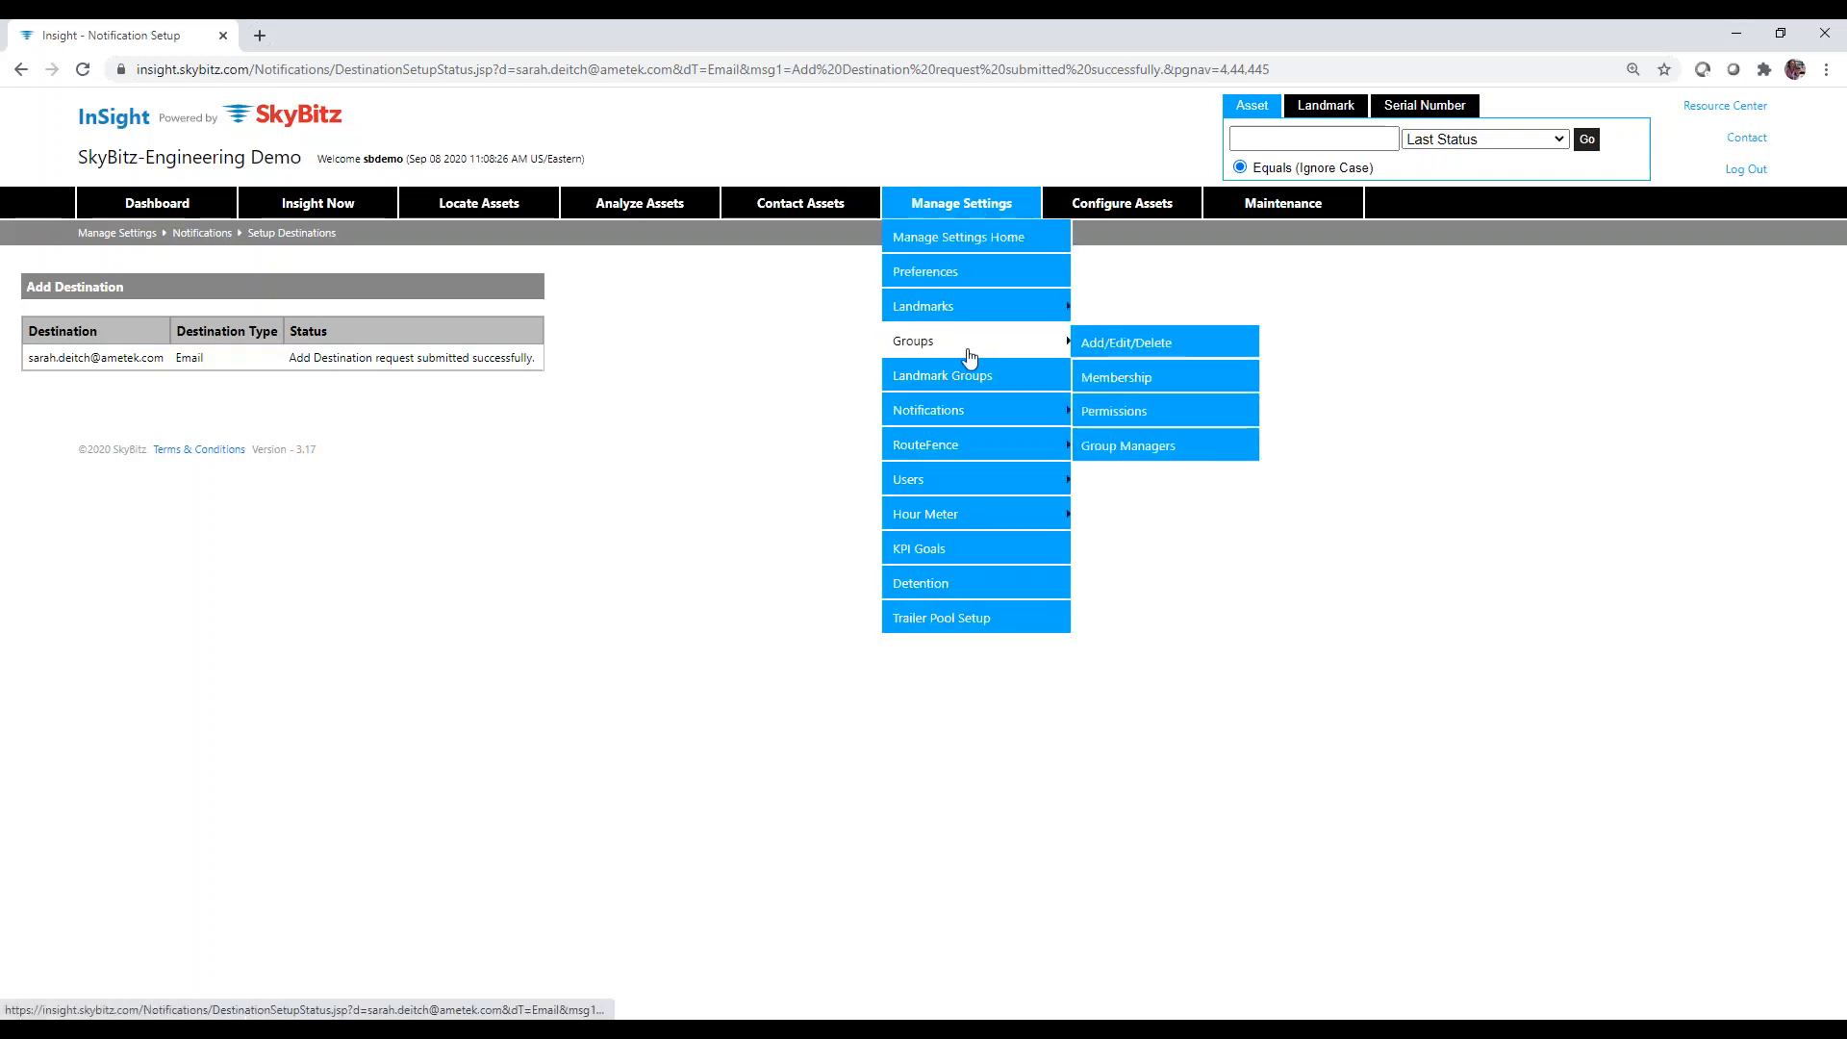
mouse_move(974, 414)
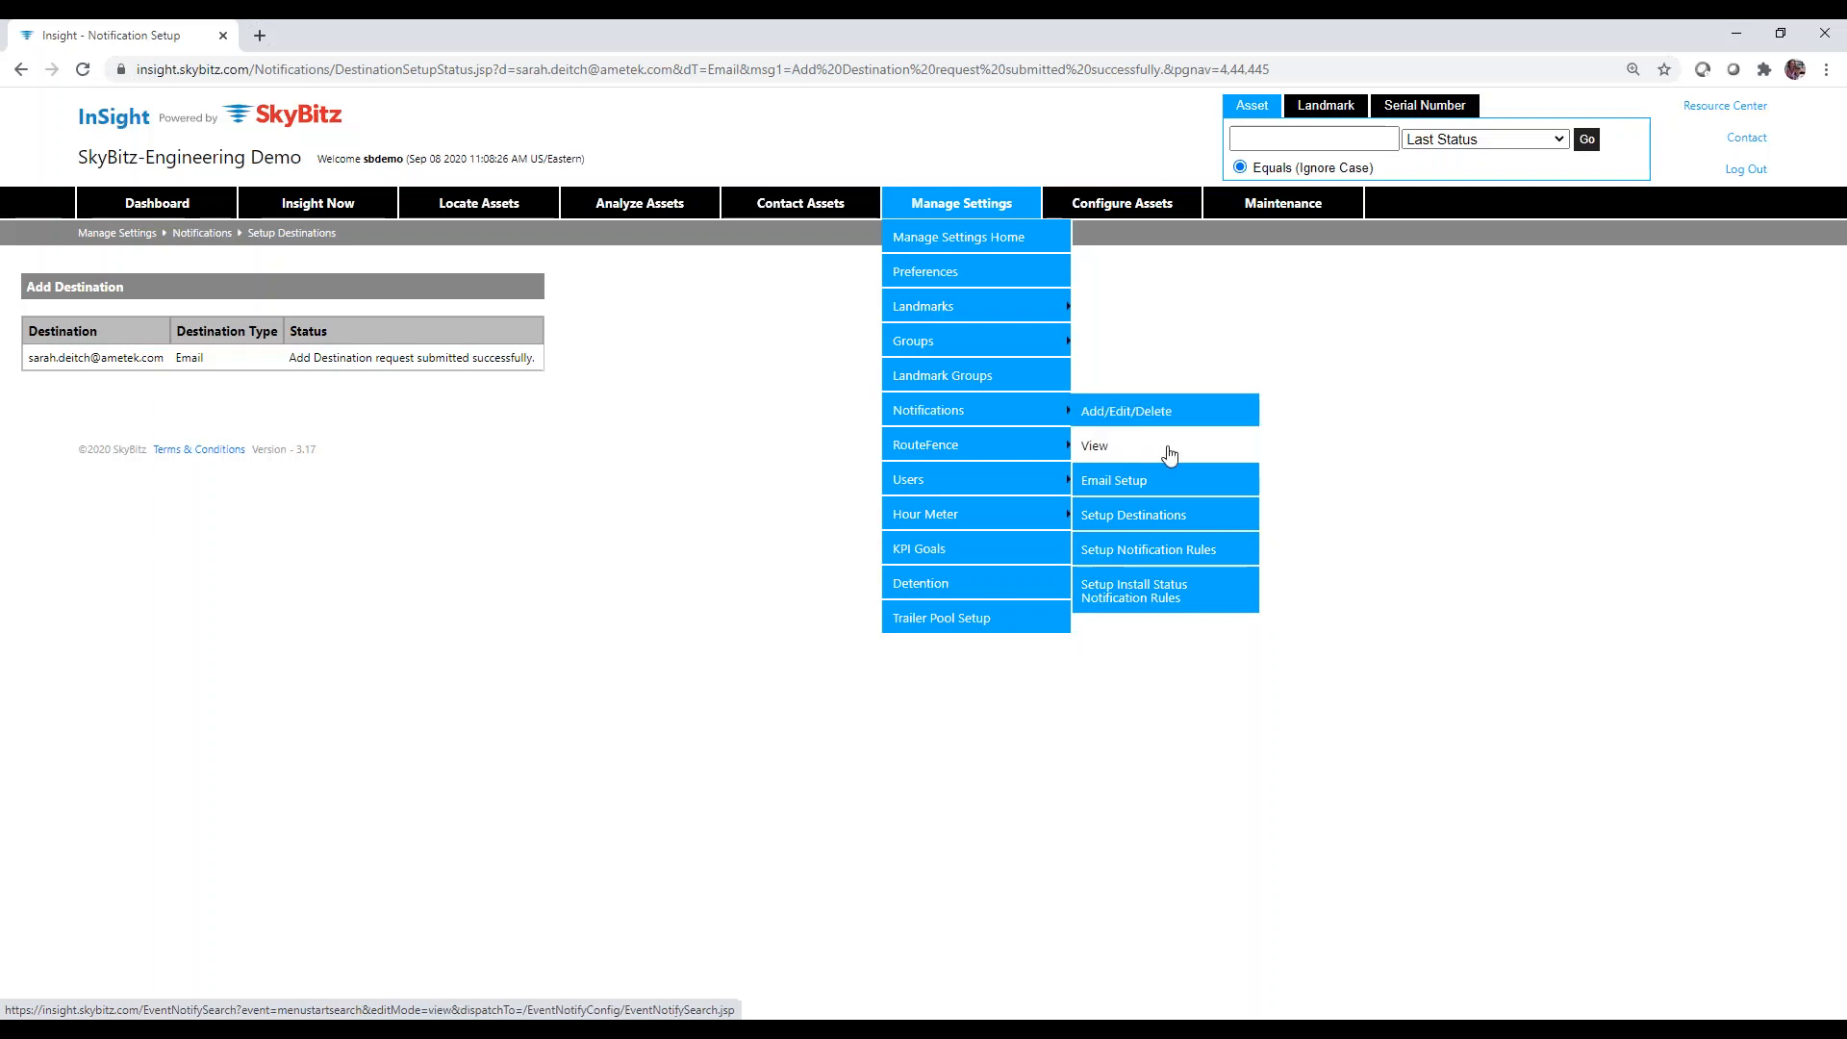
Review the Setup Notification Rules table, then start an Add New Rule form.
left_click(1160, 553)
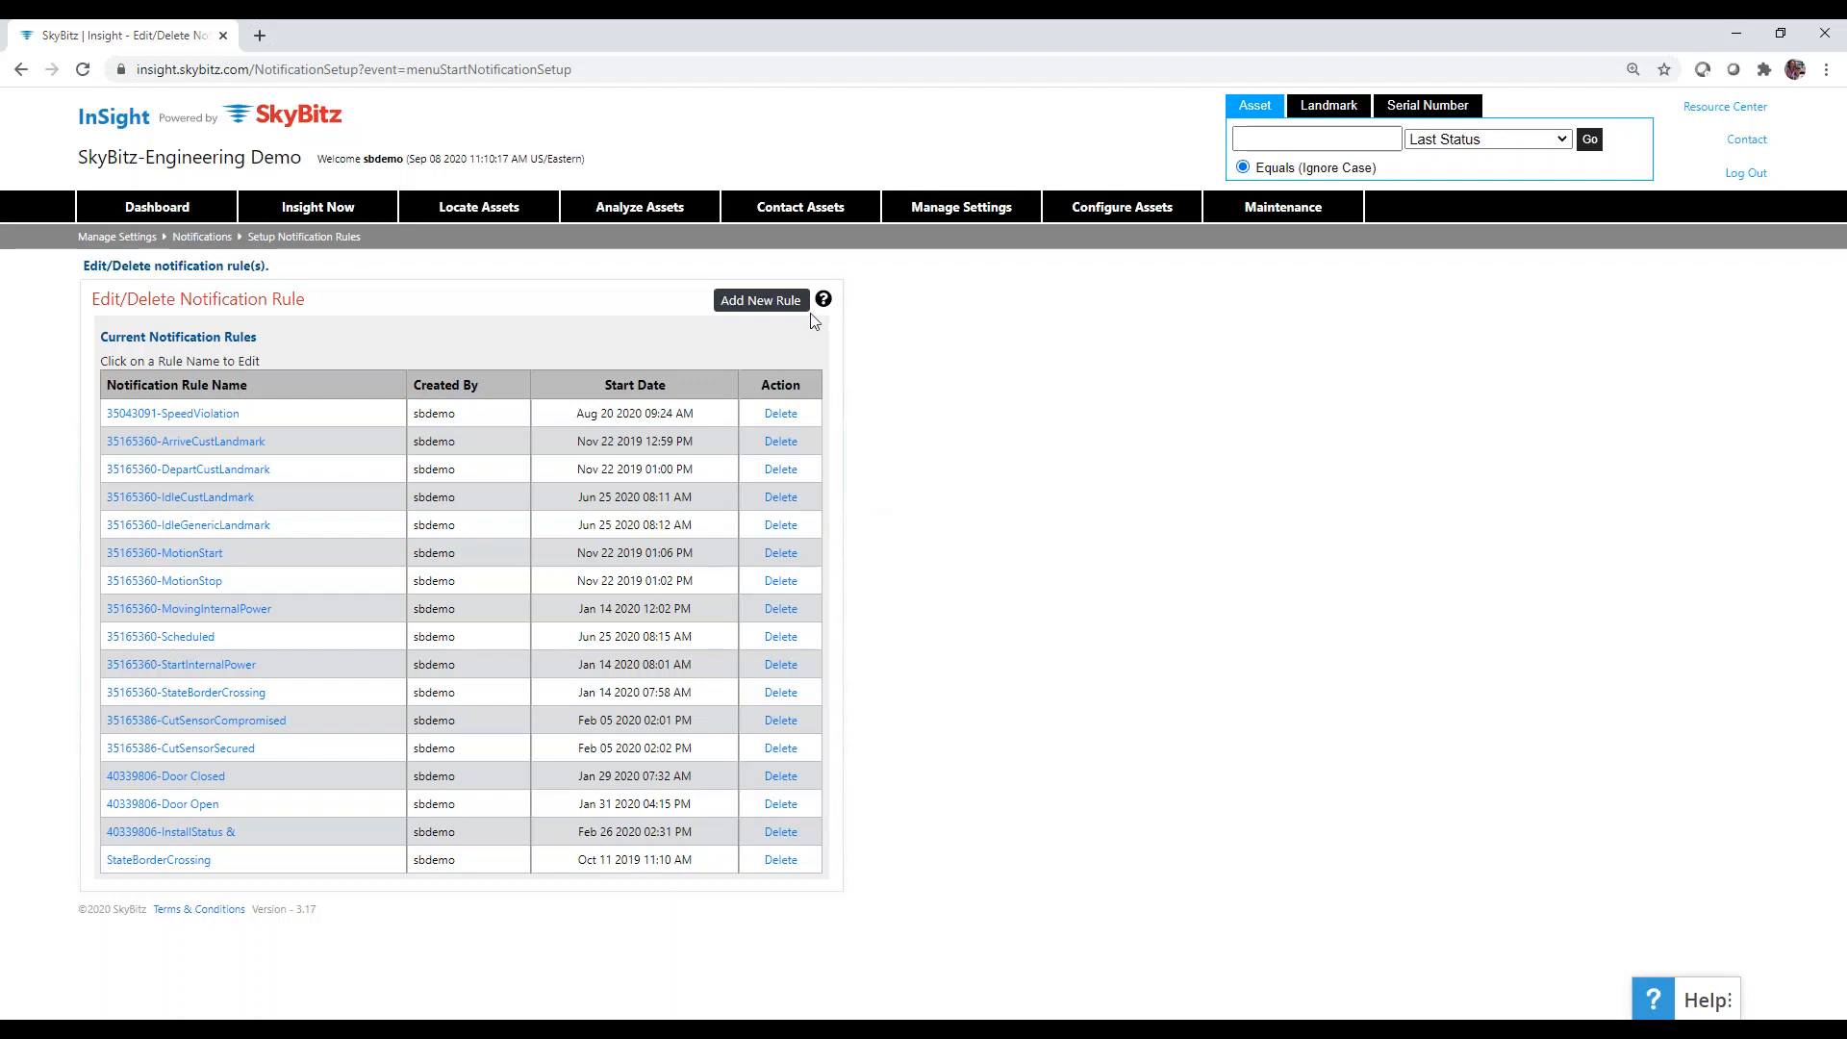
left_click(761, 301)
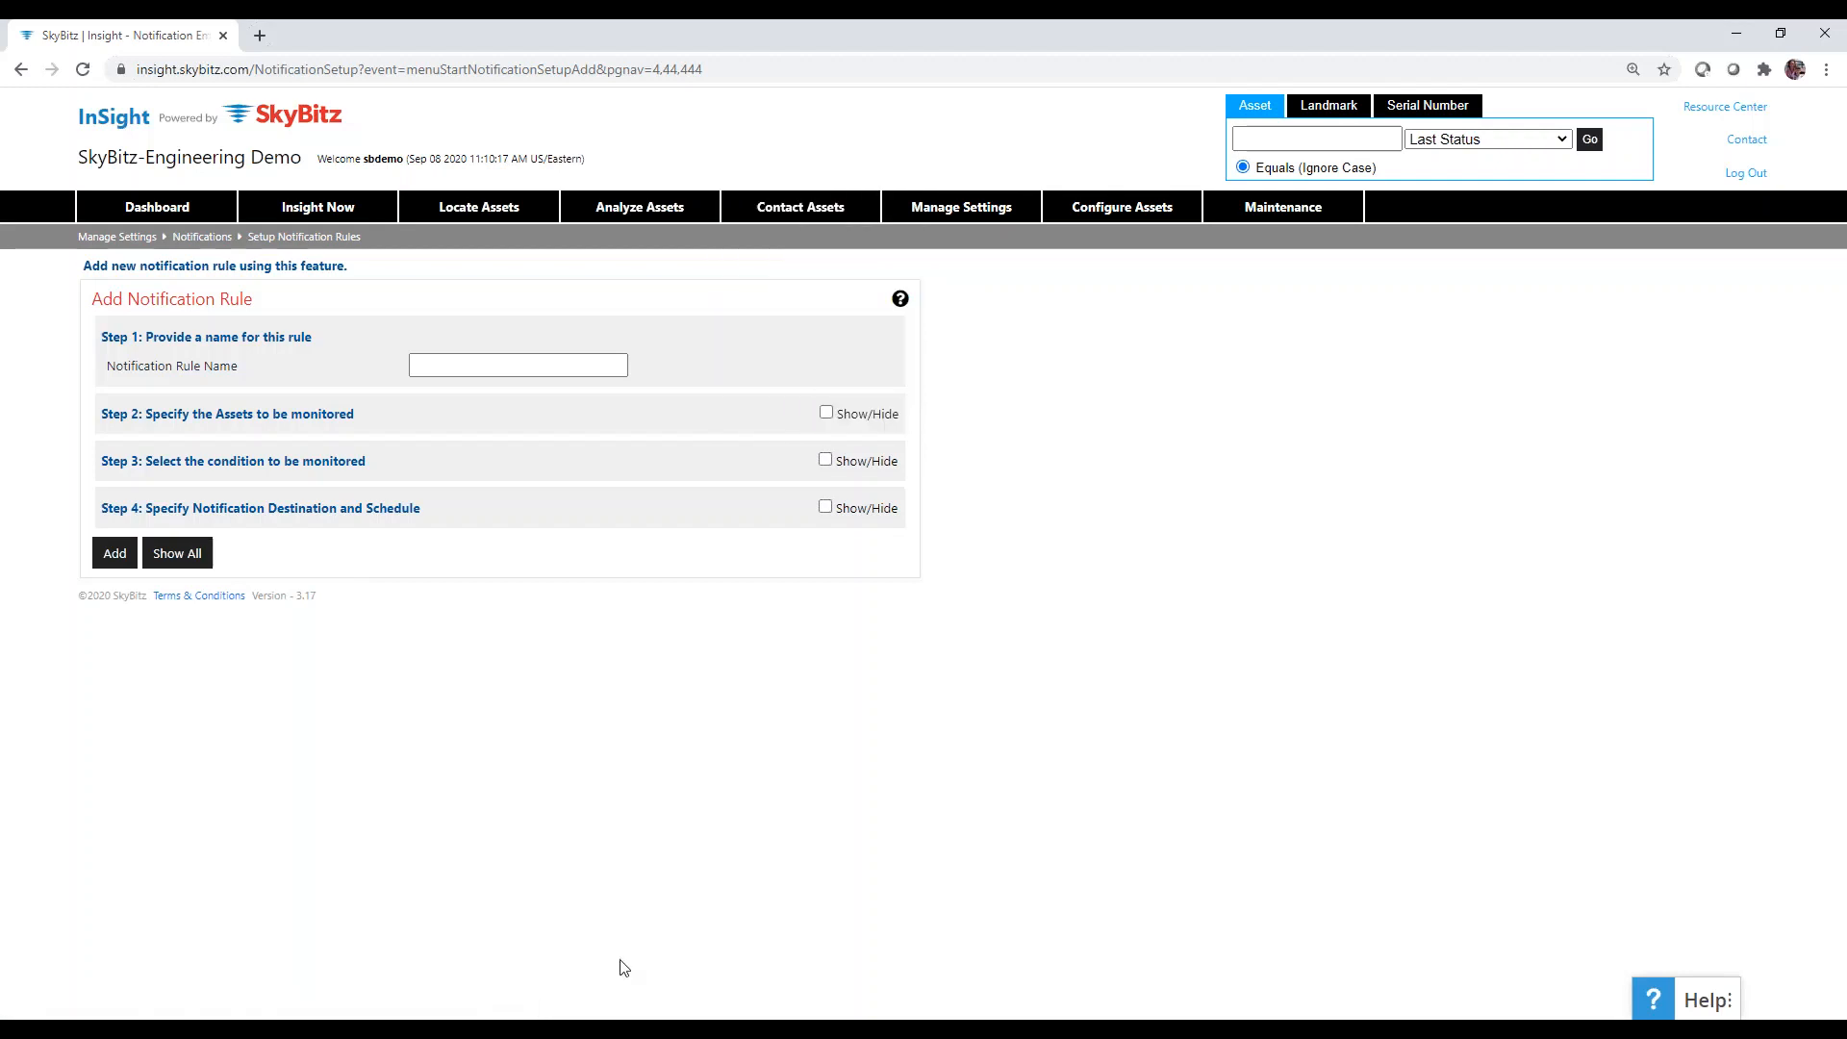
Enter 'Landmark Rule' as the Notification Rule Name.
left_click(526, 369)
type("Landmark Rule")
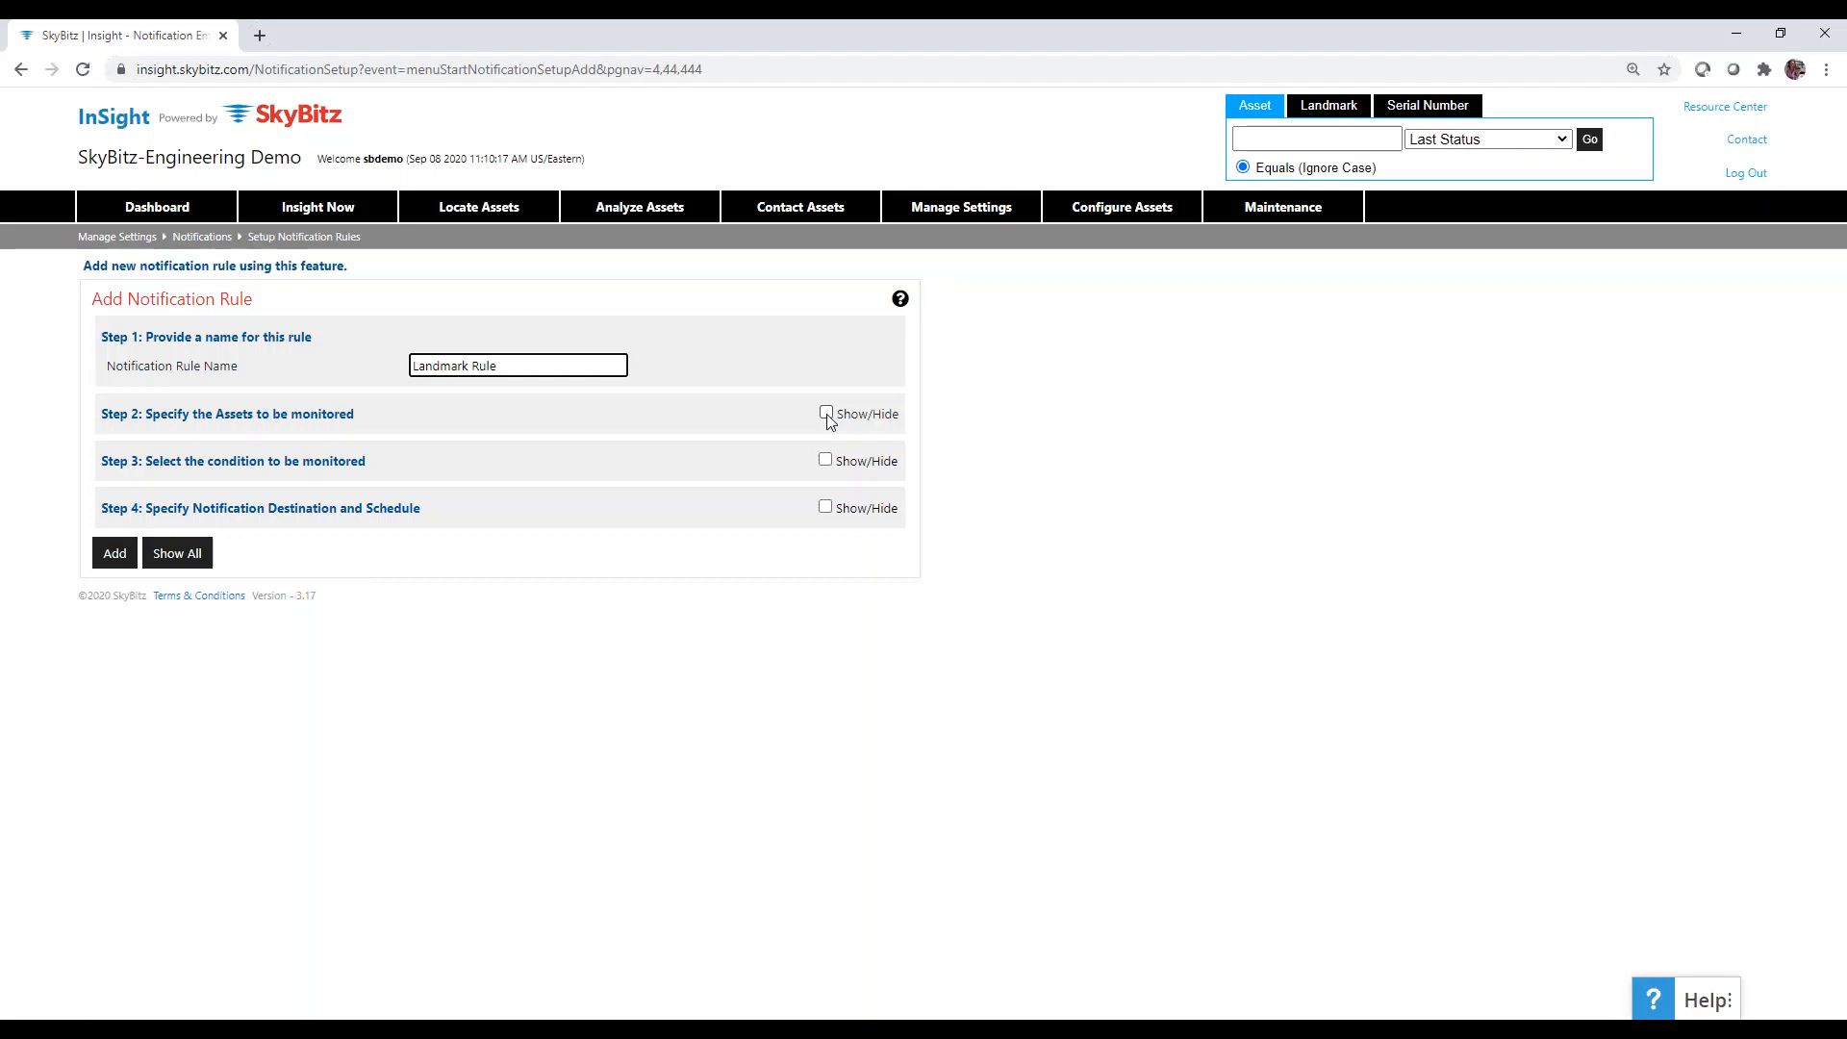
left_click(826, 414)
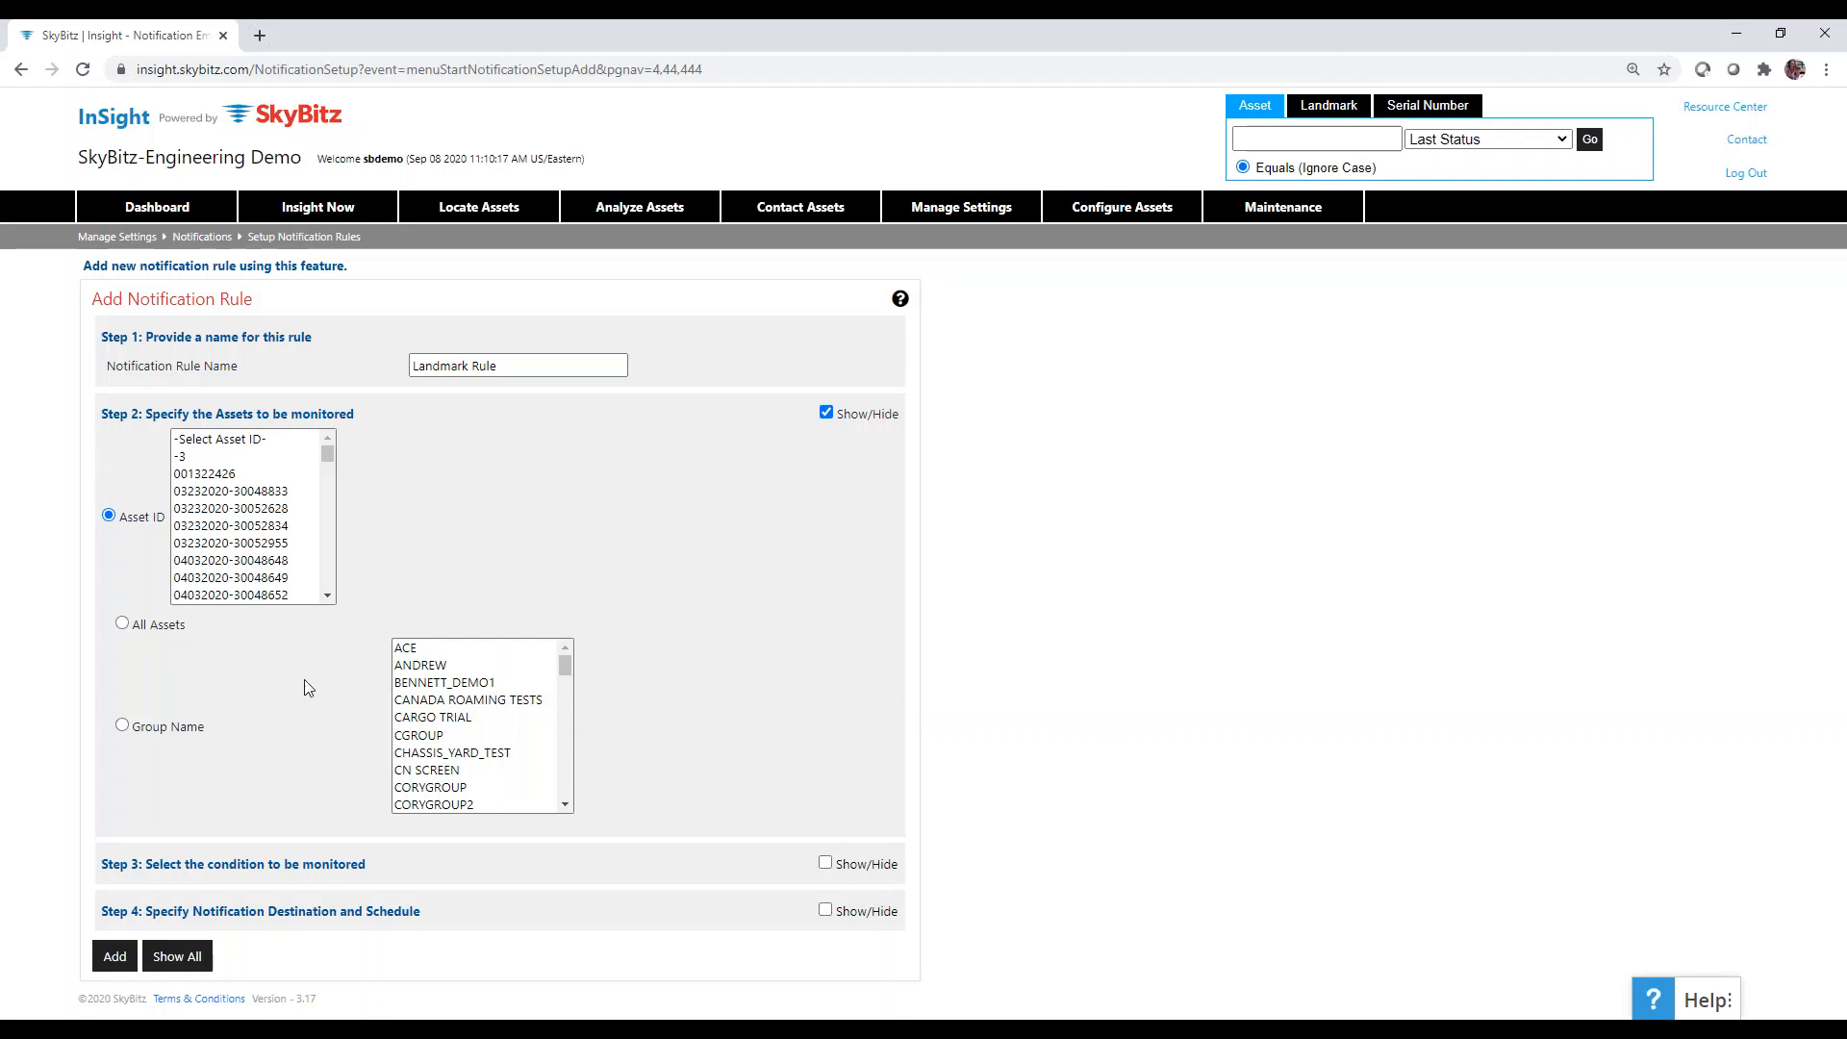
left_click(269, 562)
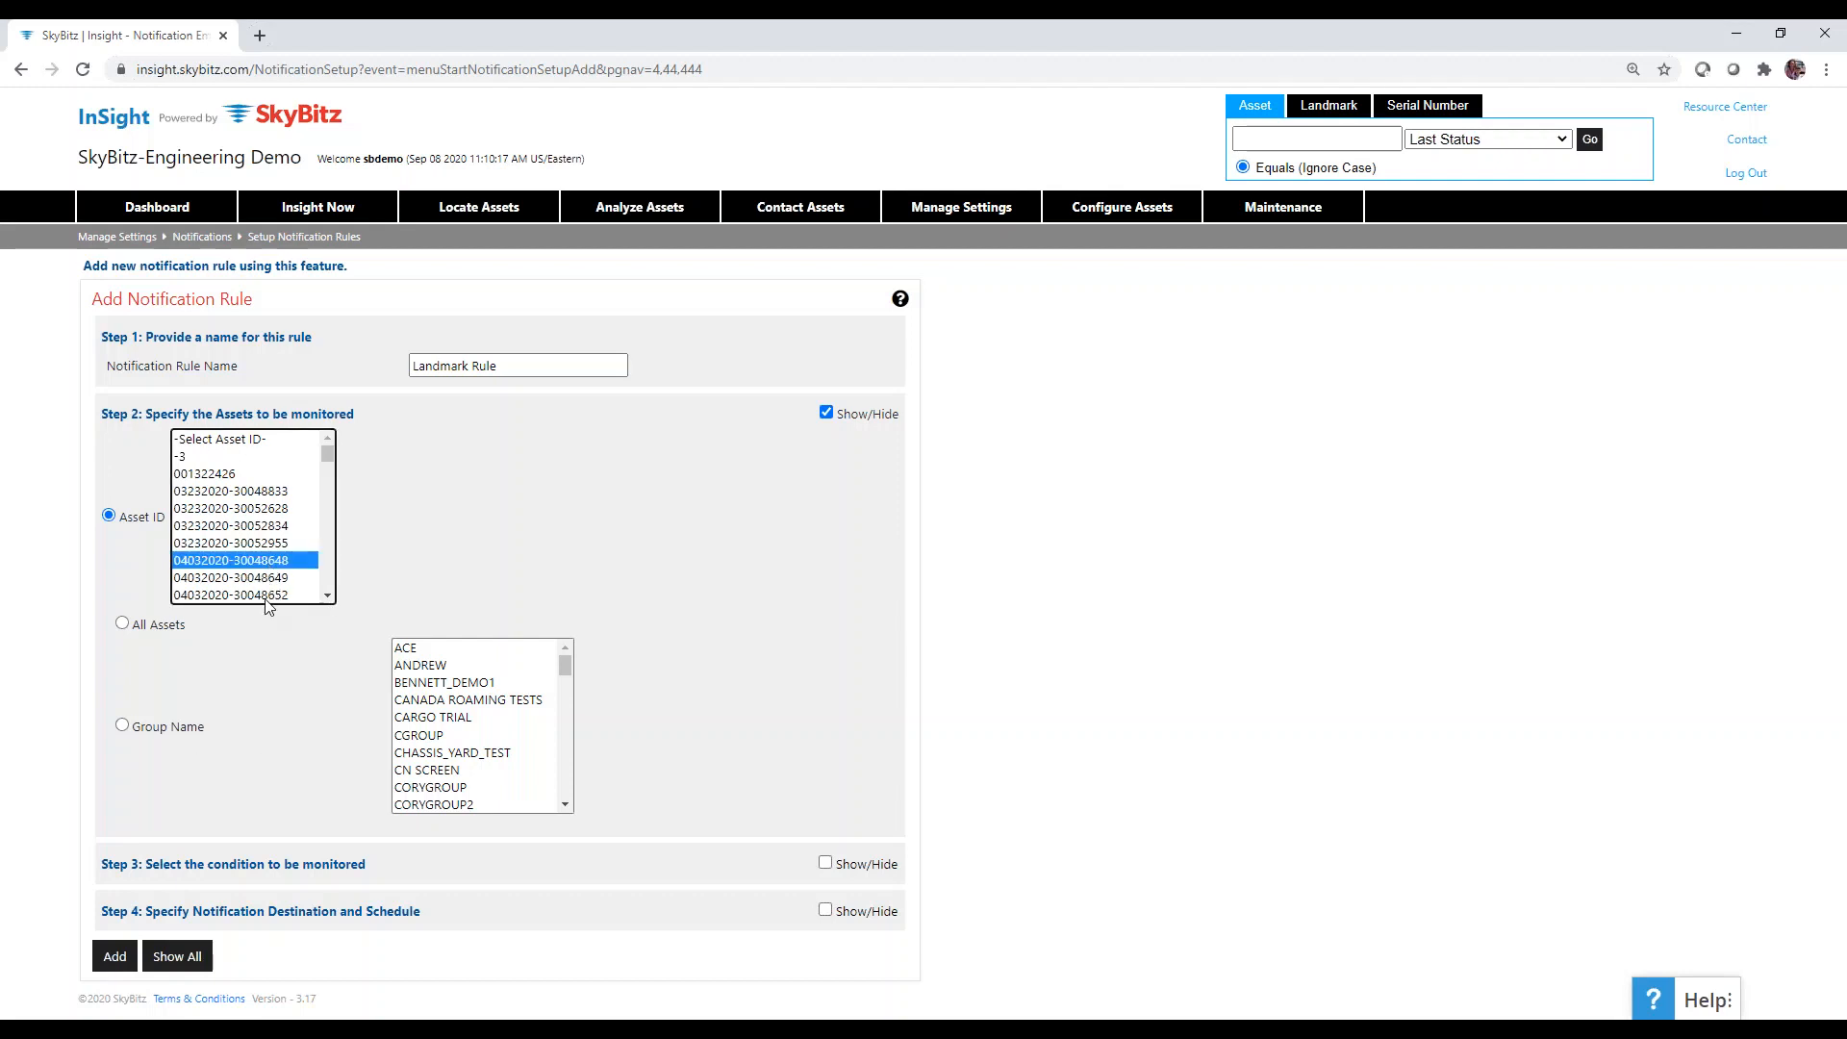
left_click(269, 595, "ctrl")
left_click(275, 683)
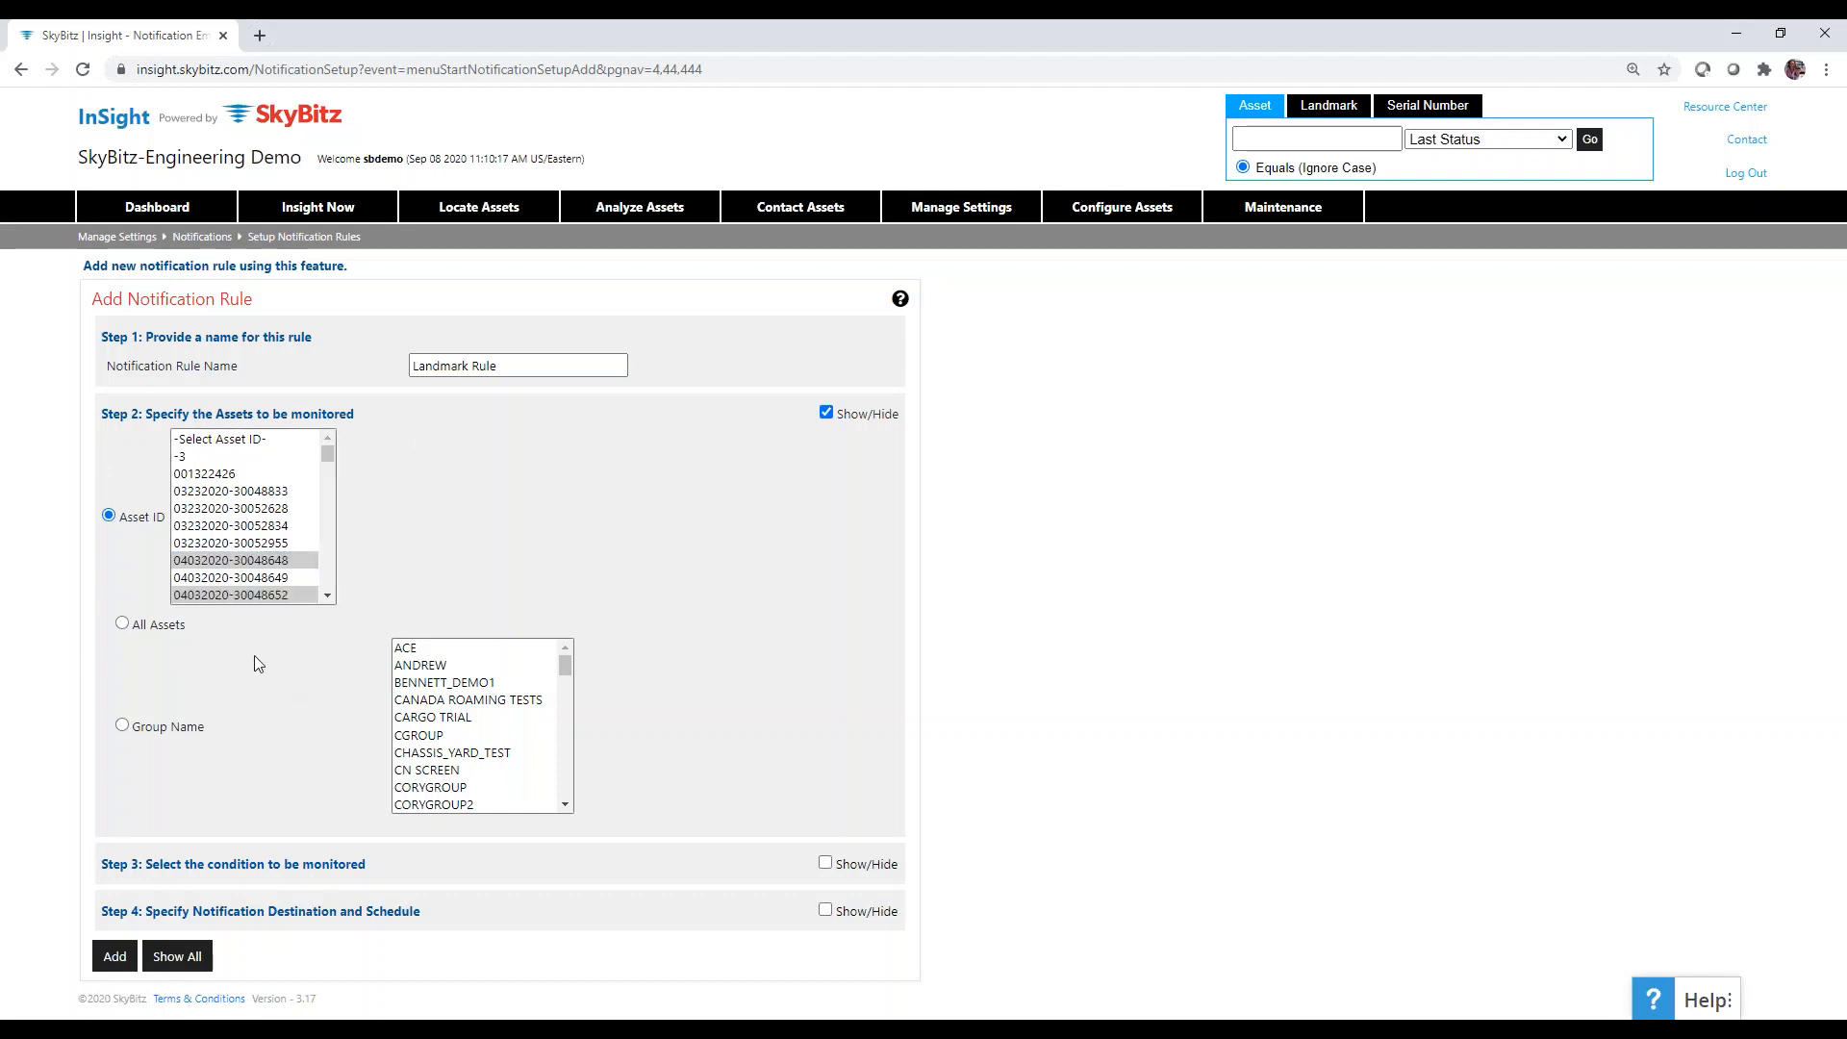
Try the Group Name and All Assets monitoring options, then collapse Step 2.
left_click(122, 726)
left_click(122, 623)
mouse_move(564, 667)
left_mouse_down()
mouse_move(568, 799)
mouse_move(564, 664)
left_mouse_up()
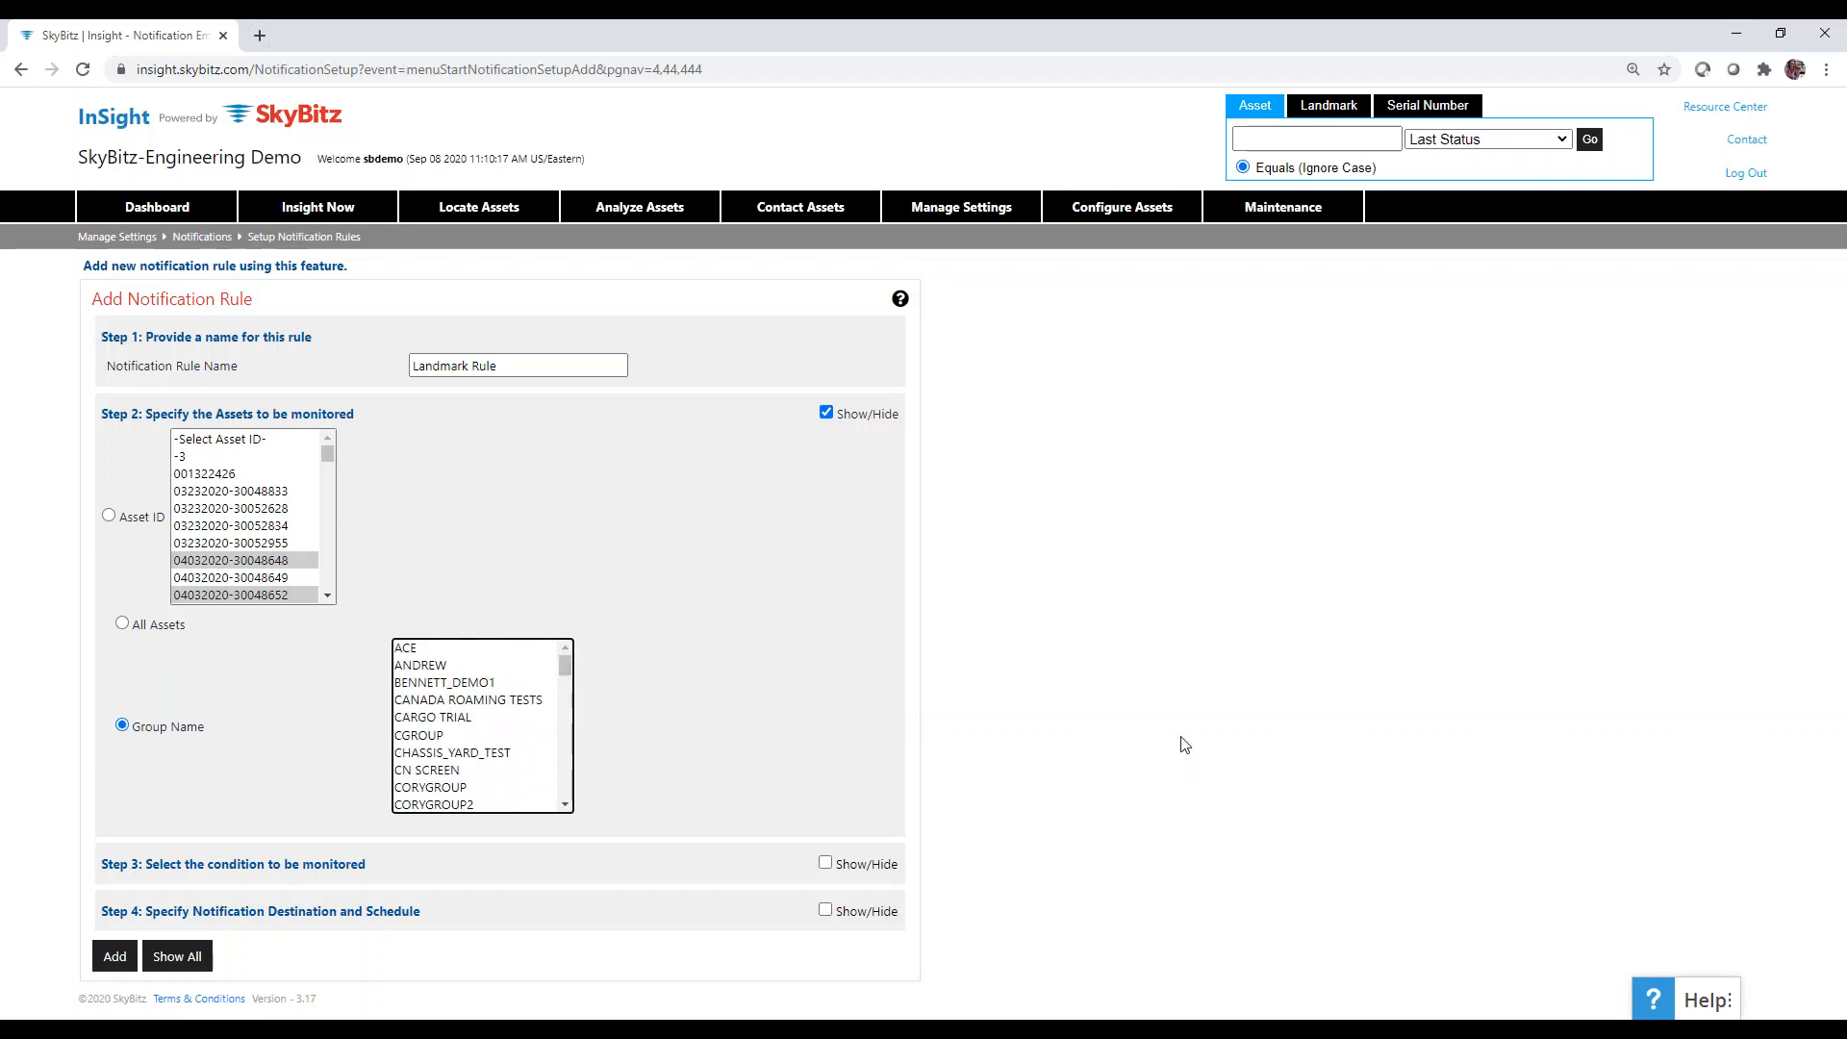
left_click(827, 414)
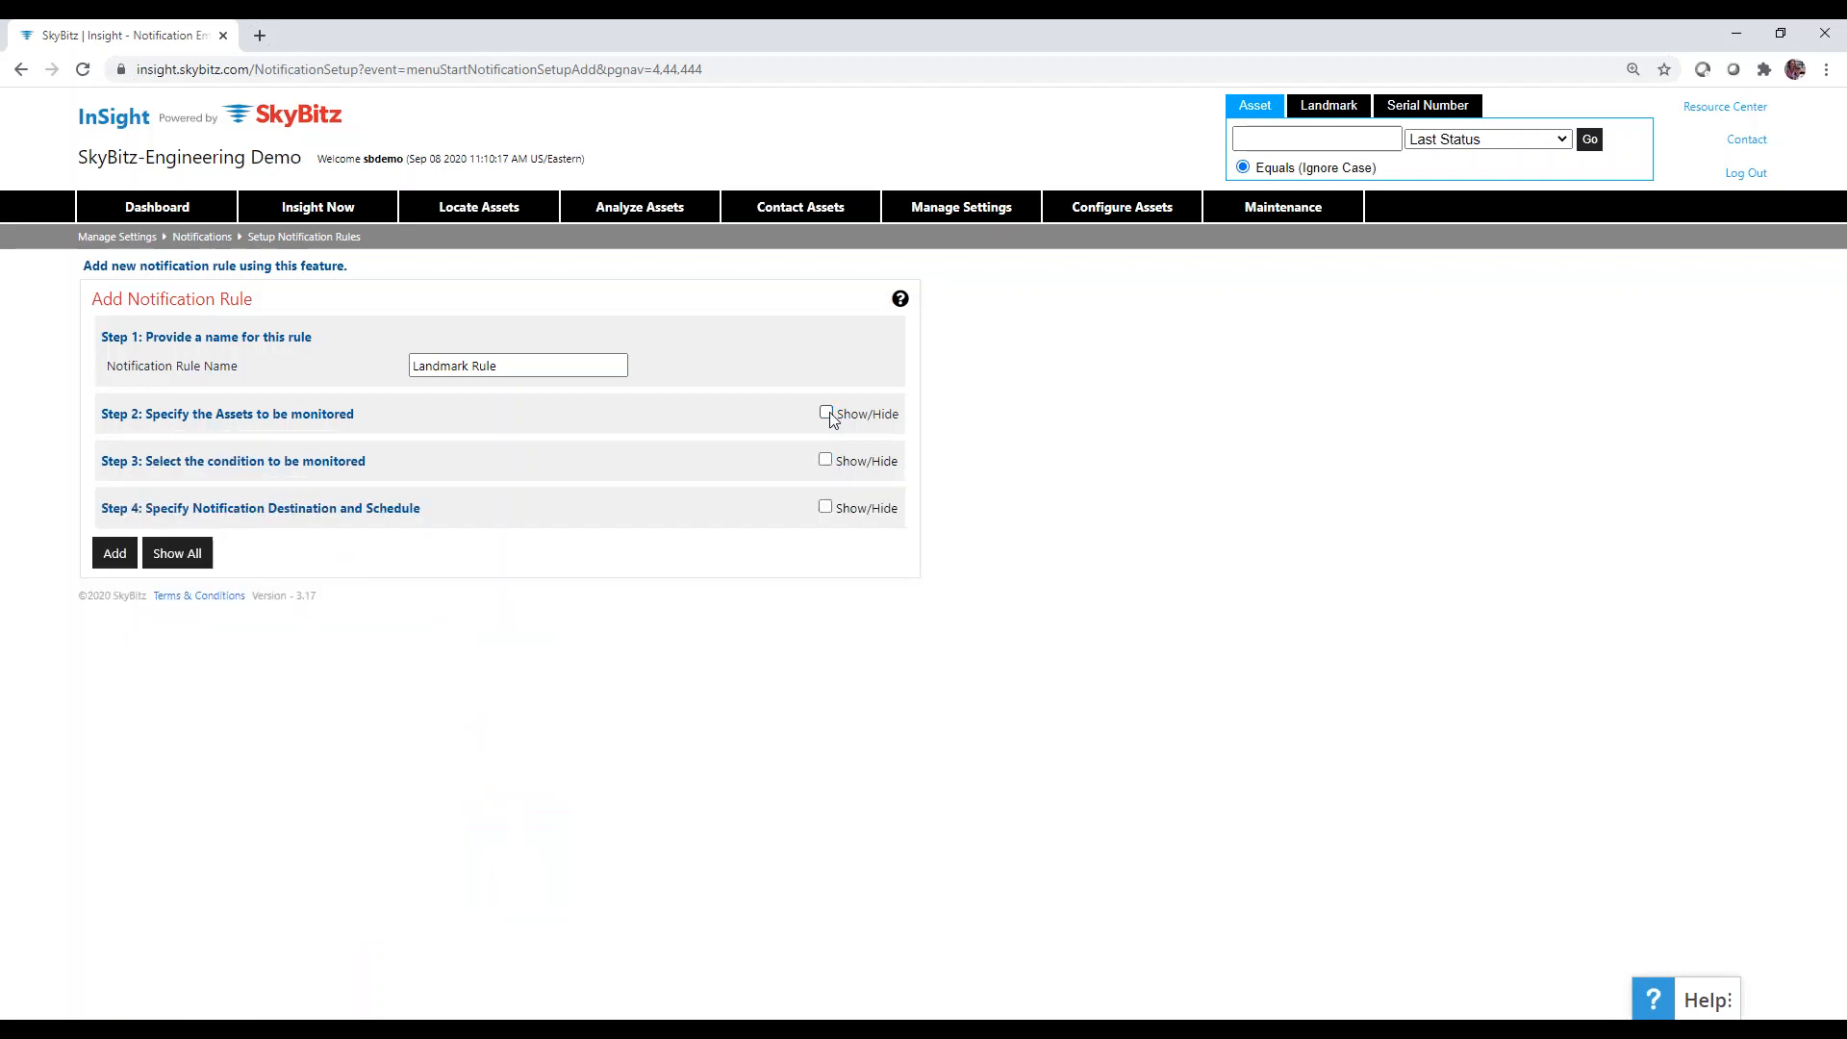
Expand Step 3's conditions and select 'Asset departed from Landmark(s)'.
left_click(825, 461)
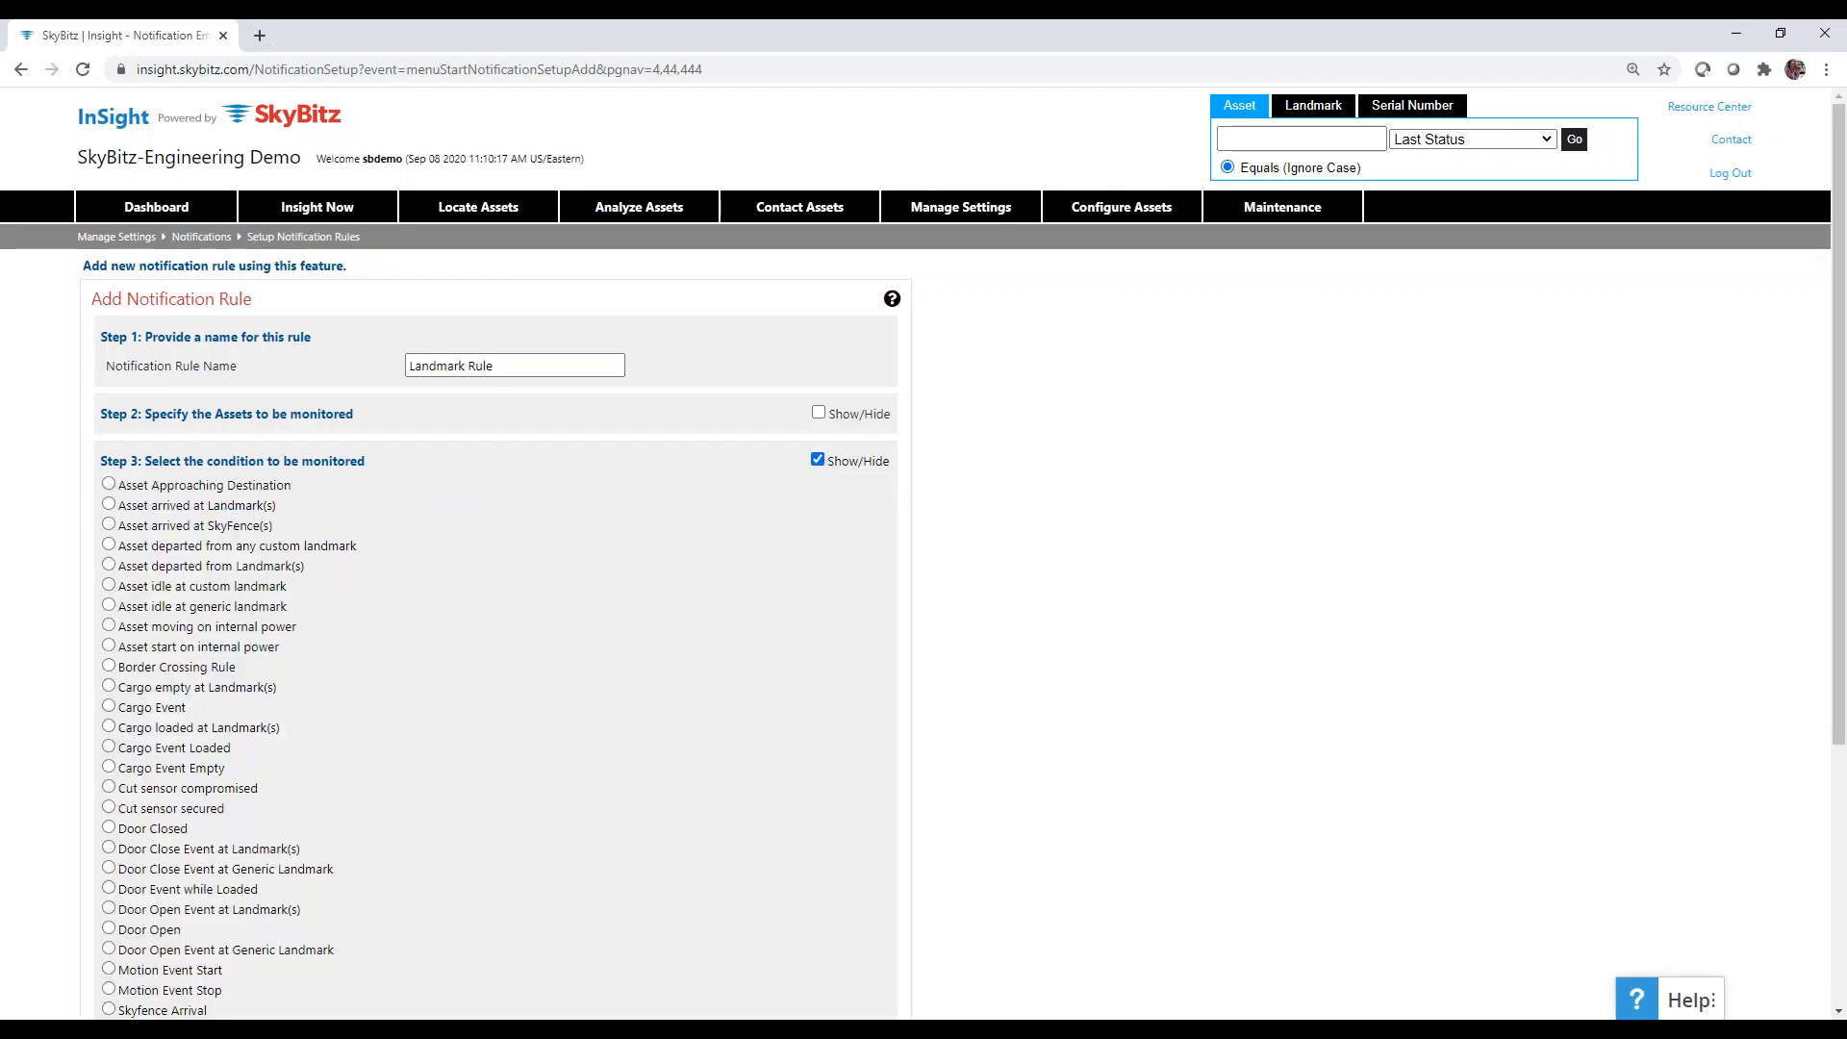
scroll(1021, 627, "down", 2)
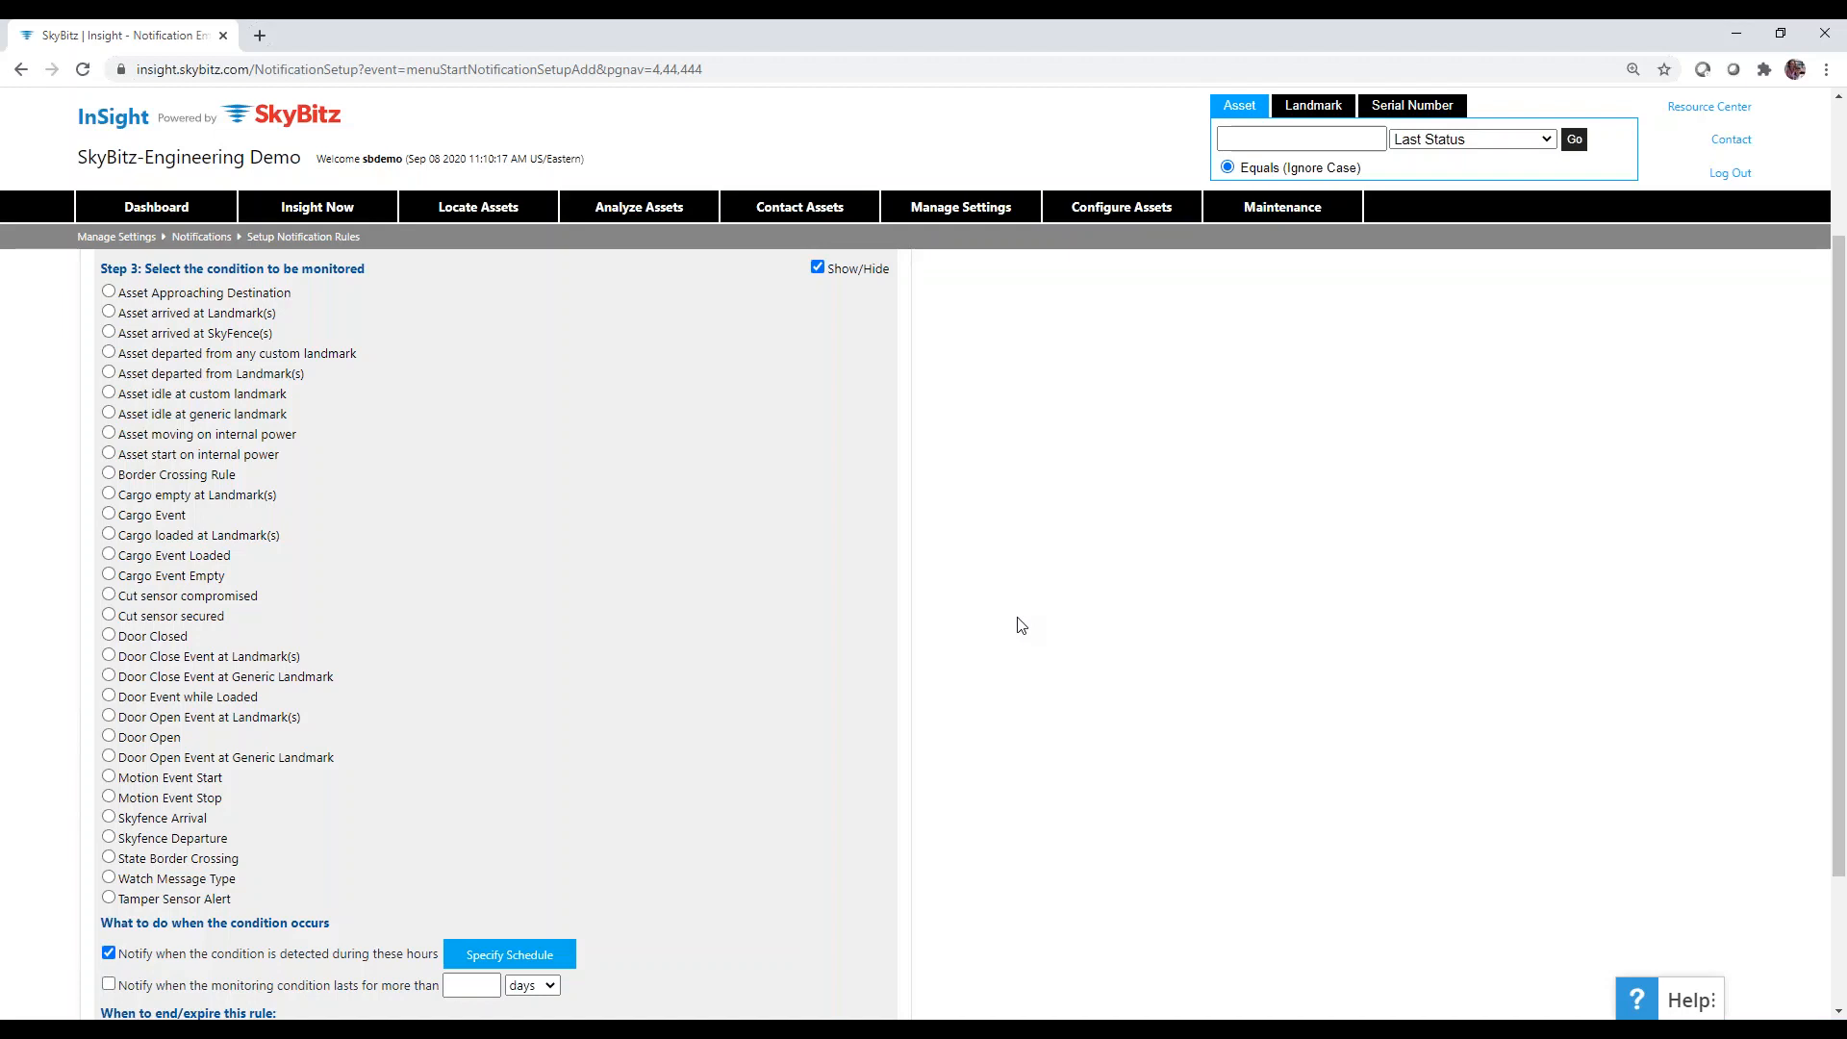
scroll(1020, 625, "up", 2)
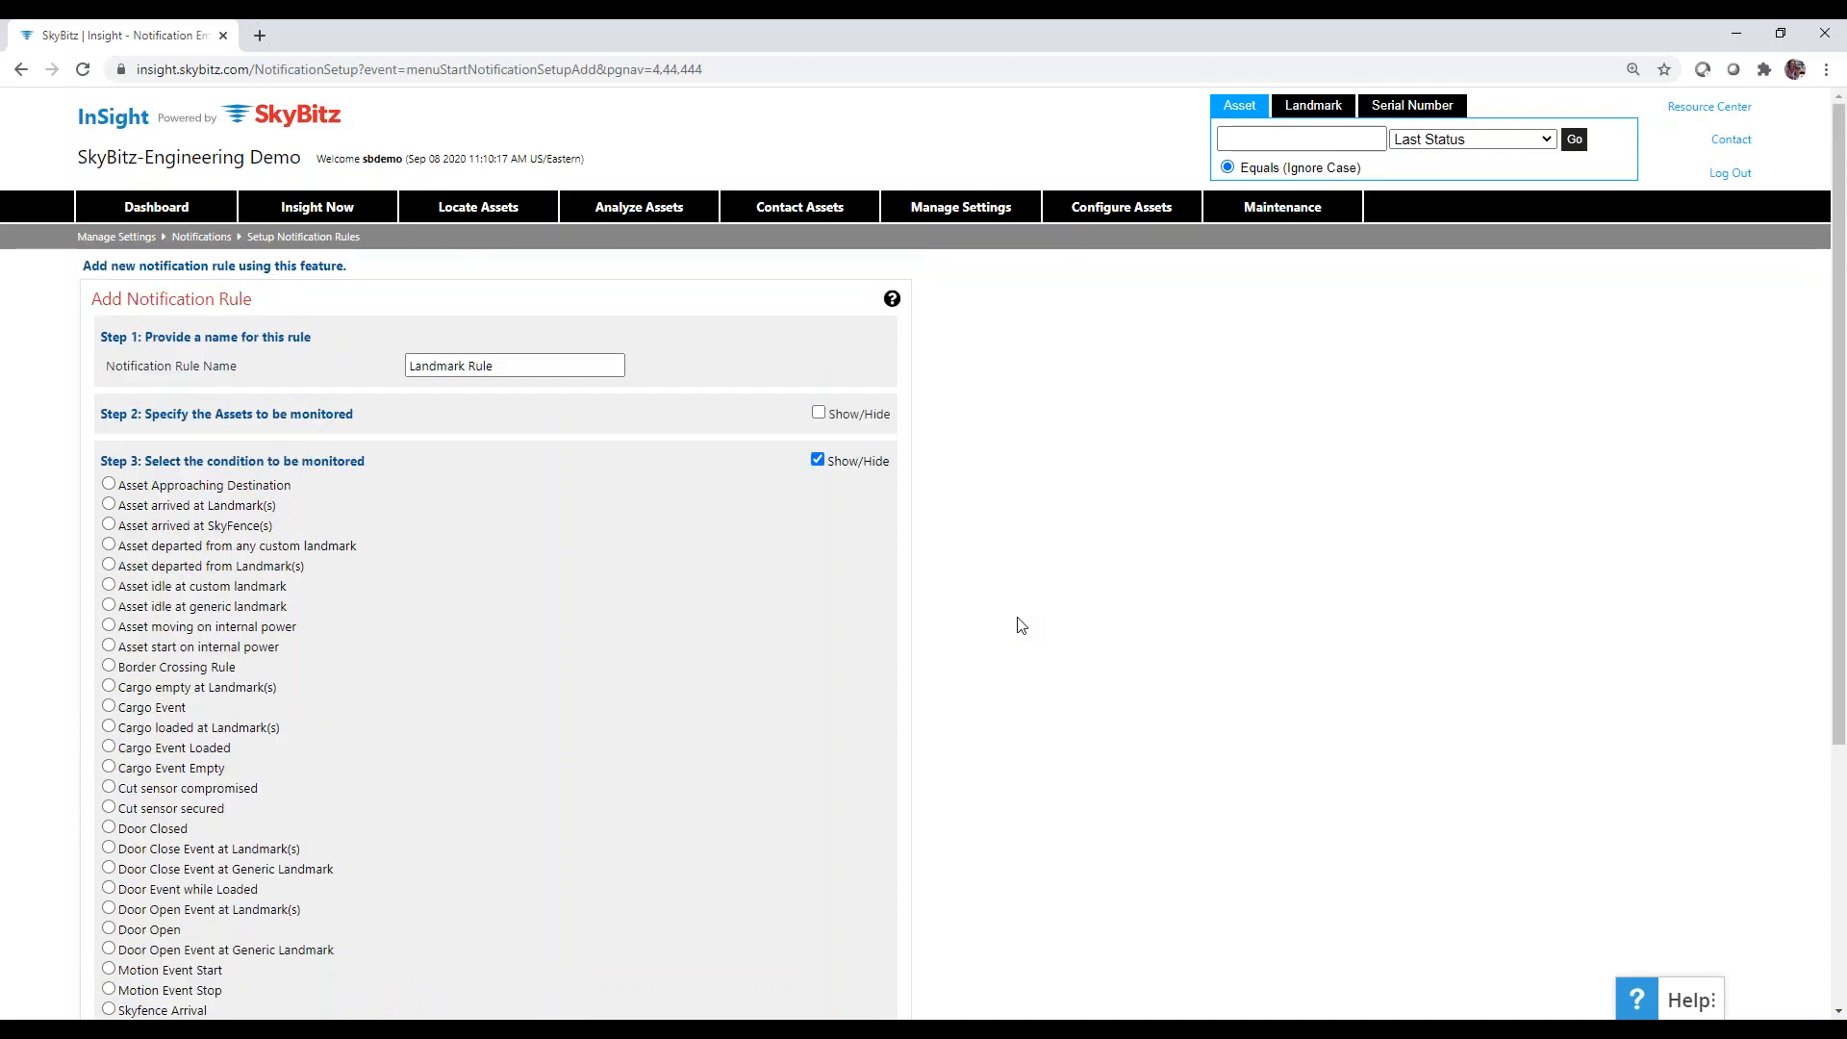
scroll(1020, 625, "down", 1)
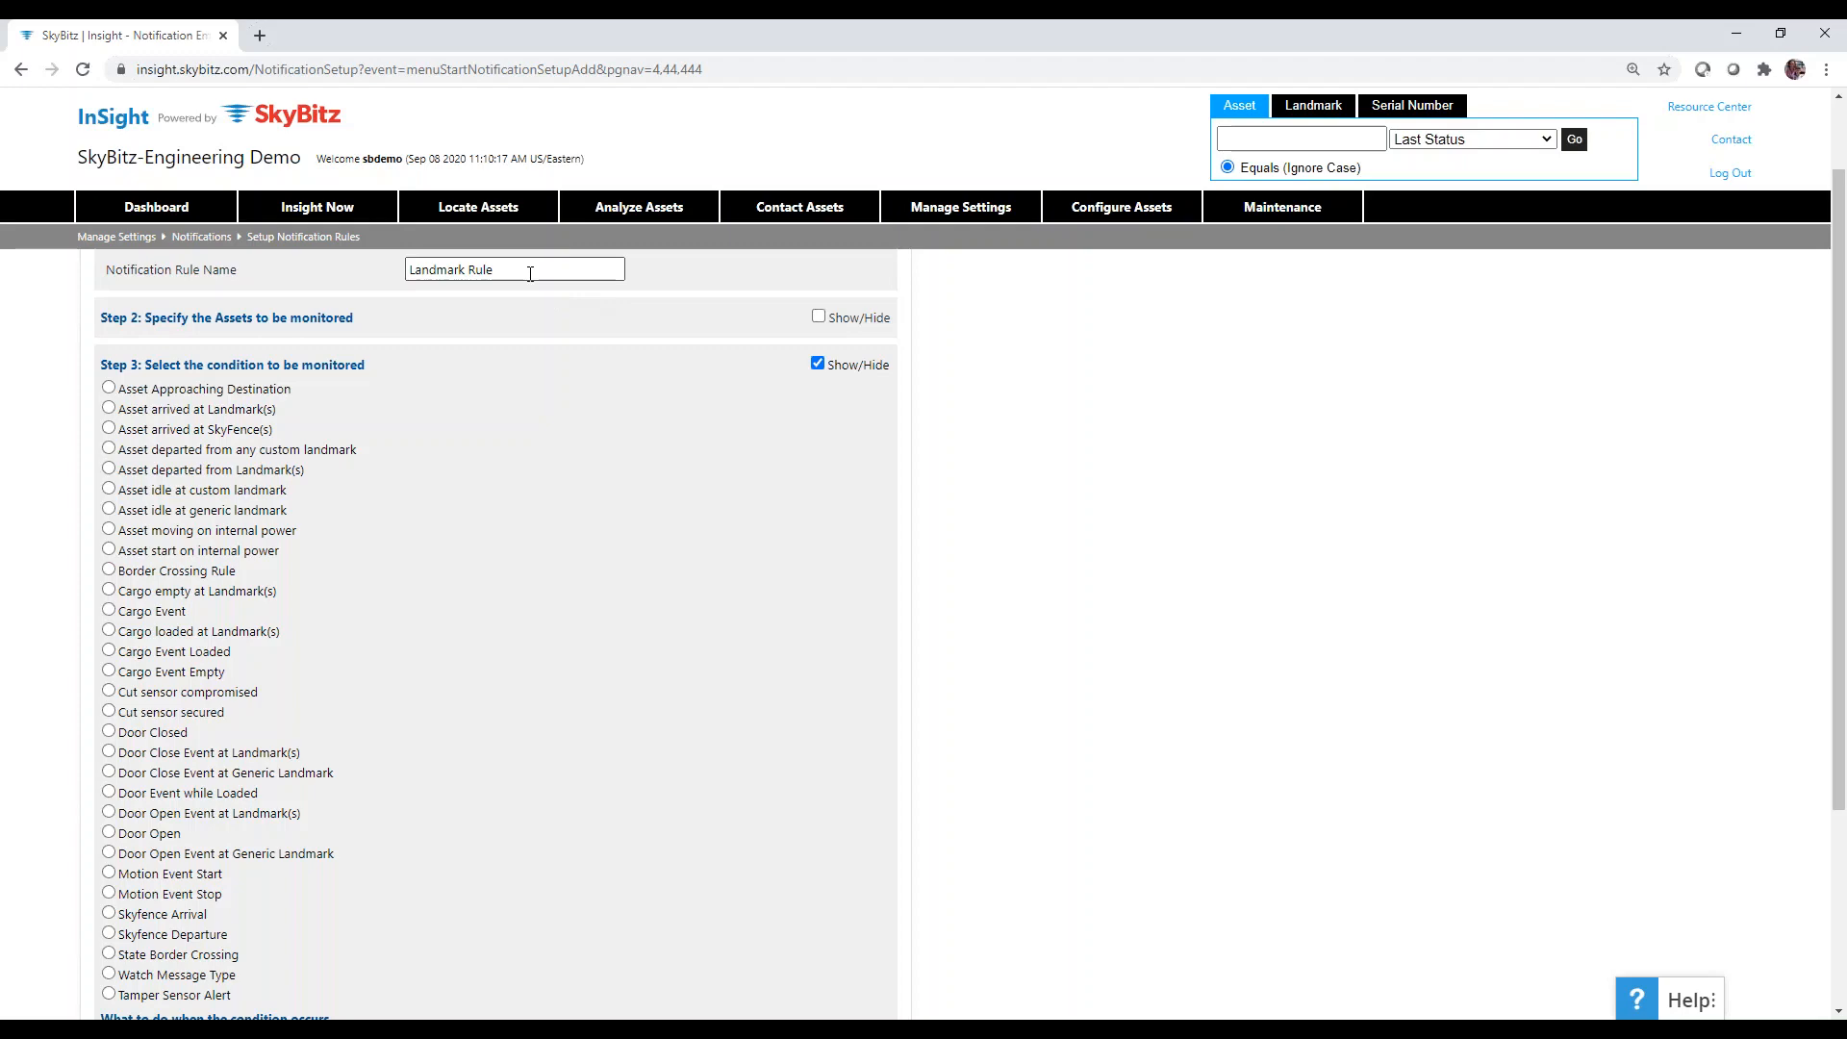
scroll(1010, 552, "down", 1)
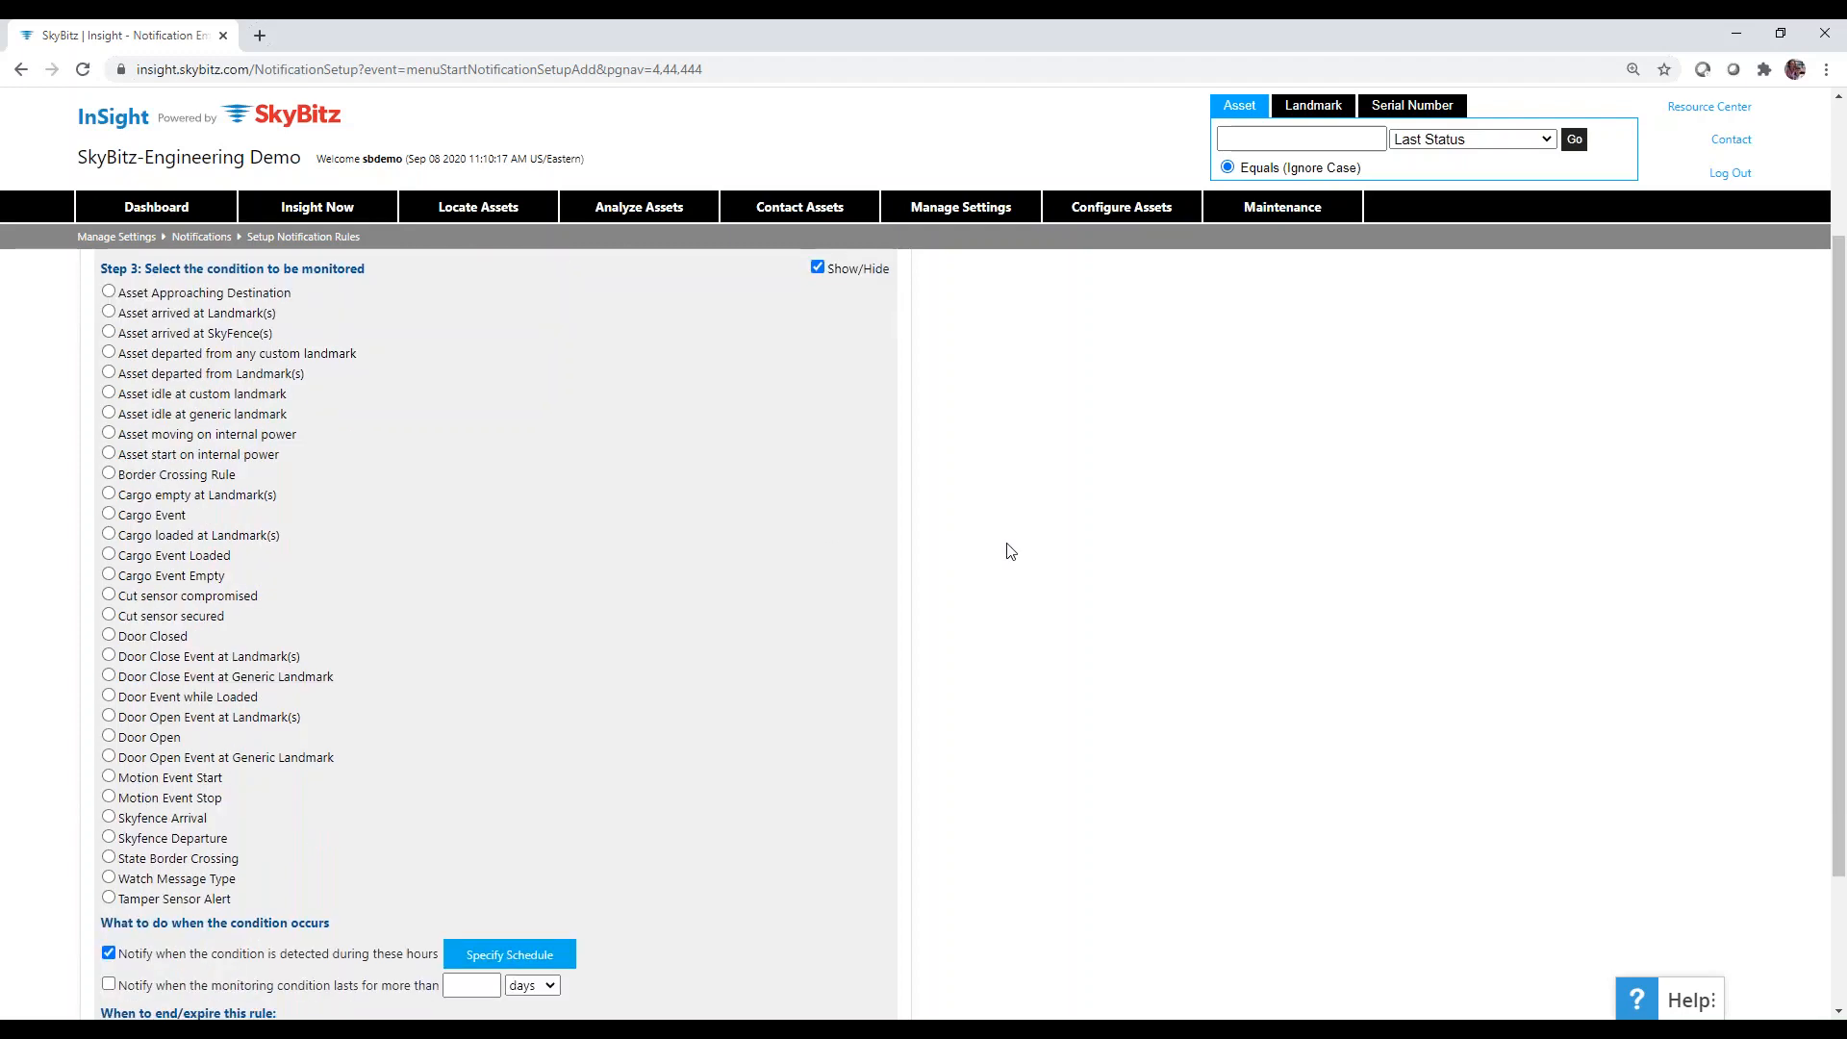
scroll(1010, 551, "up", 2)
scroll(1010, 551, "down", 1)
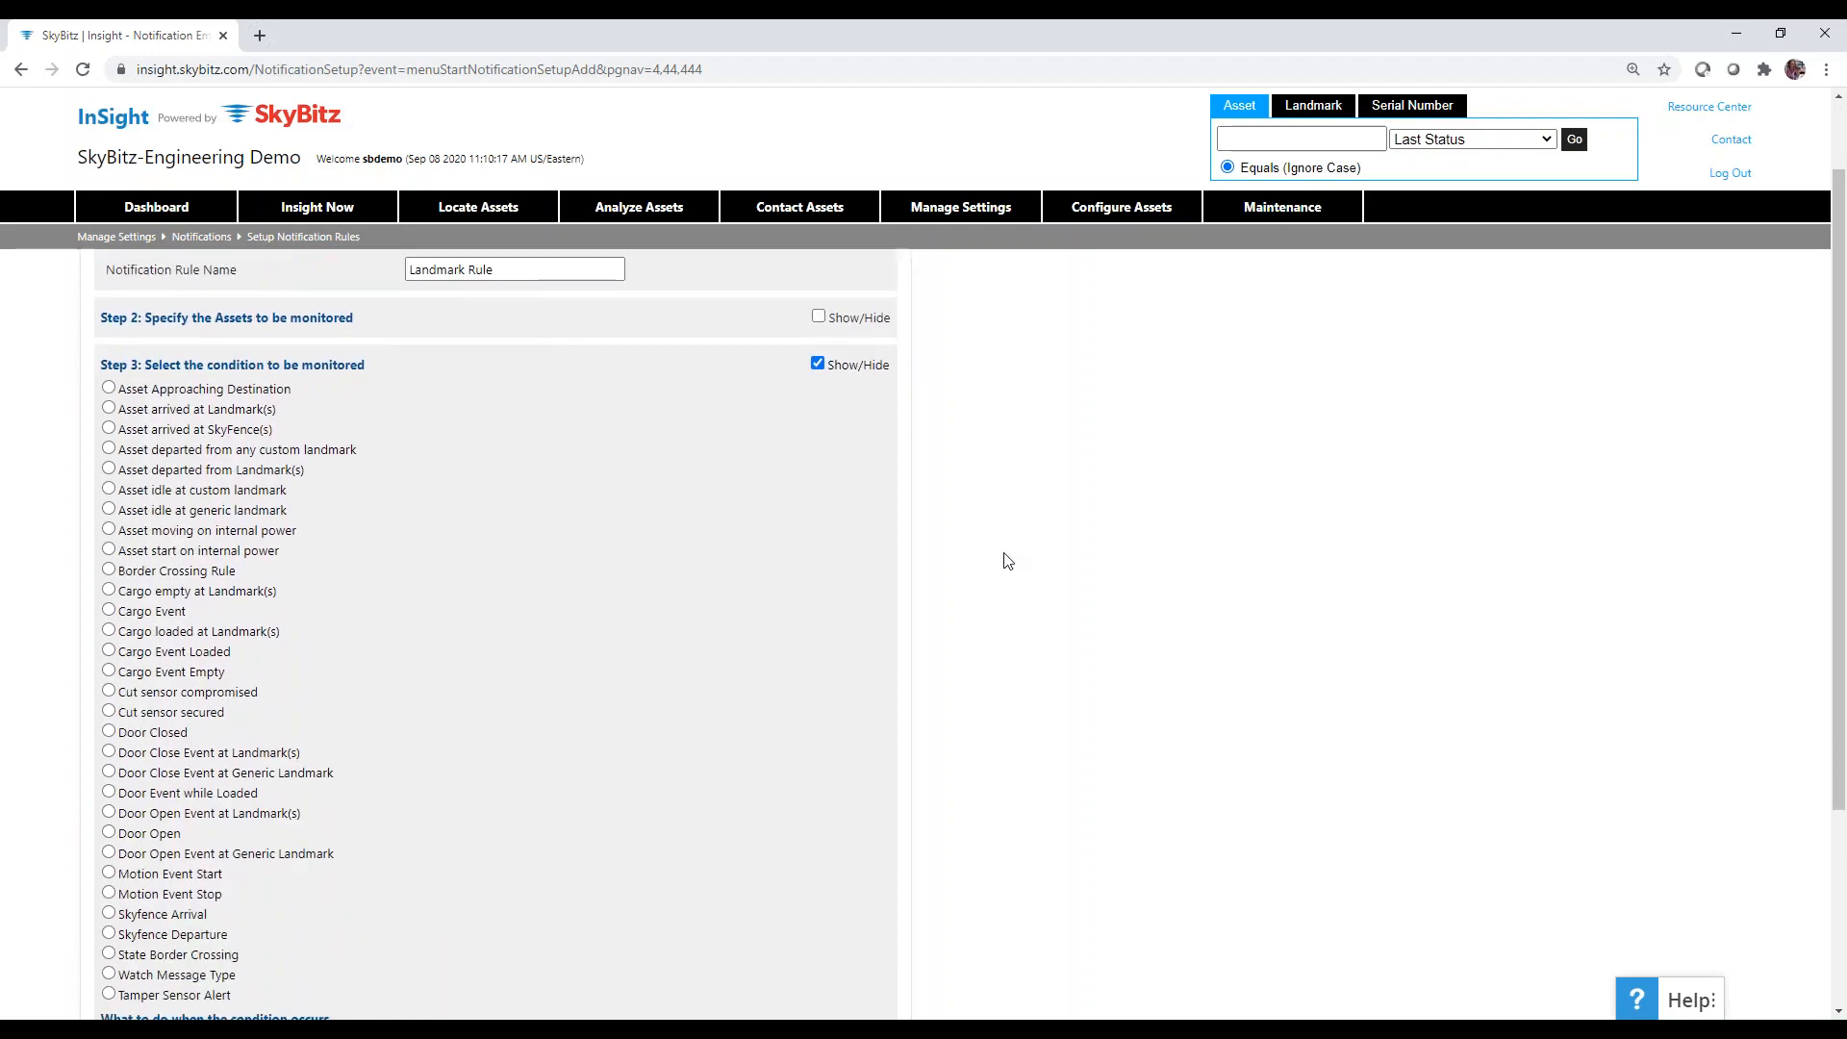
scroll(1010, 551, "down", 1)
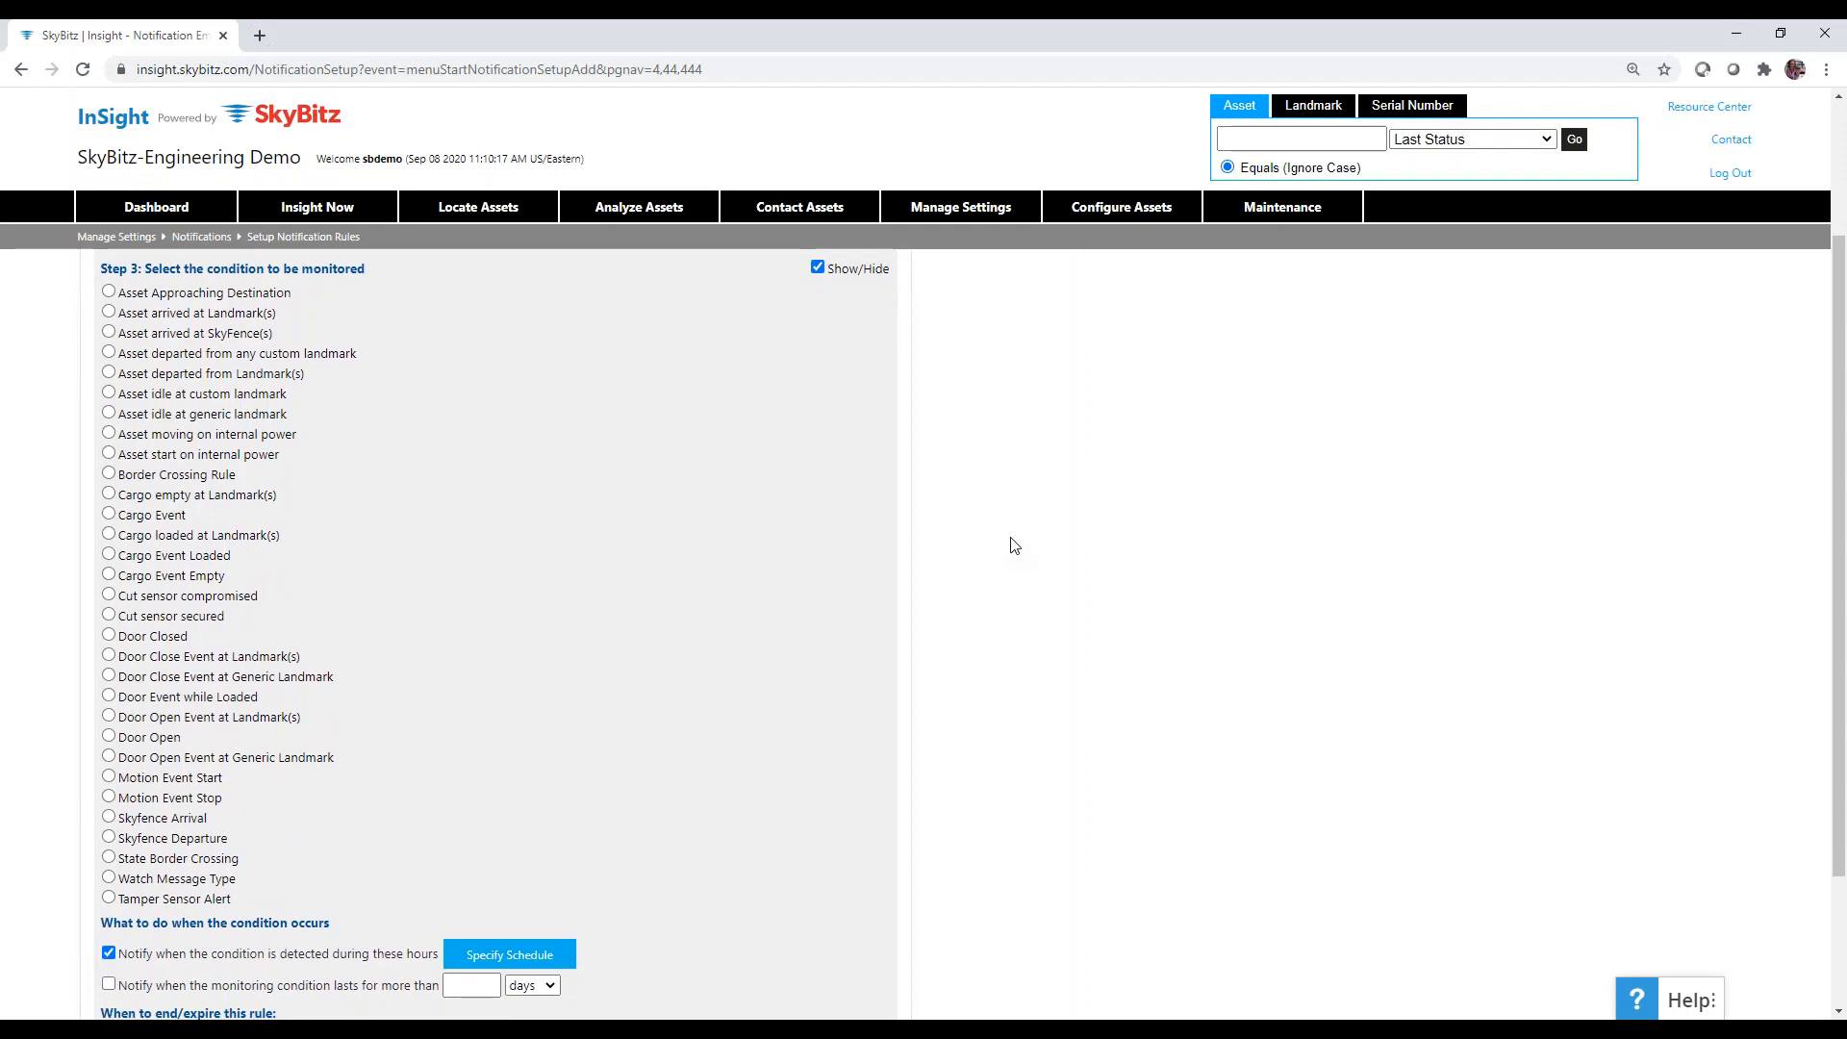
left_click(108, 354)
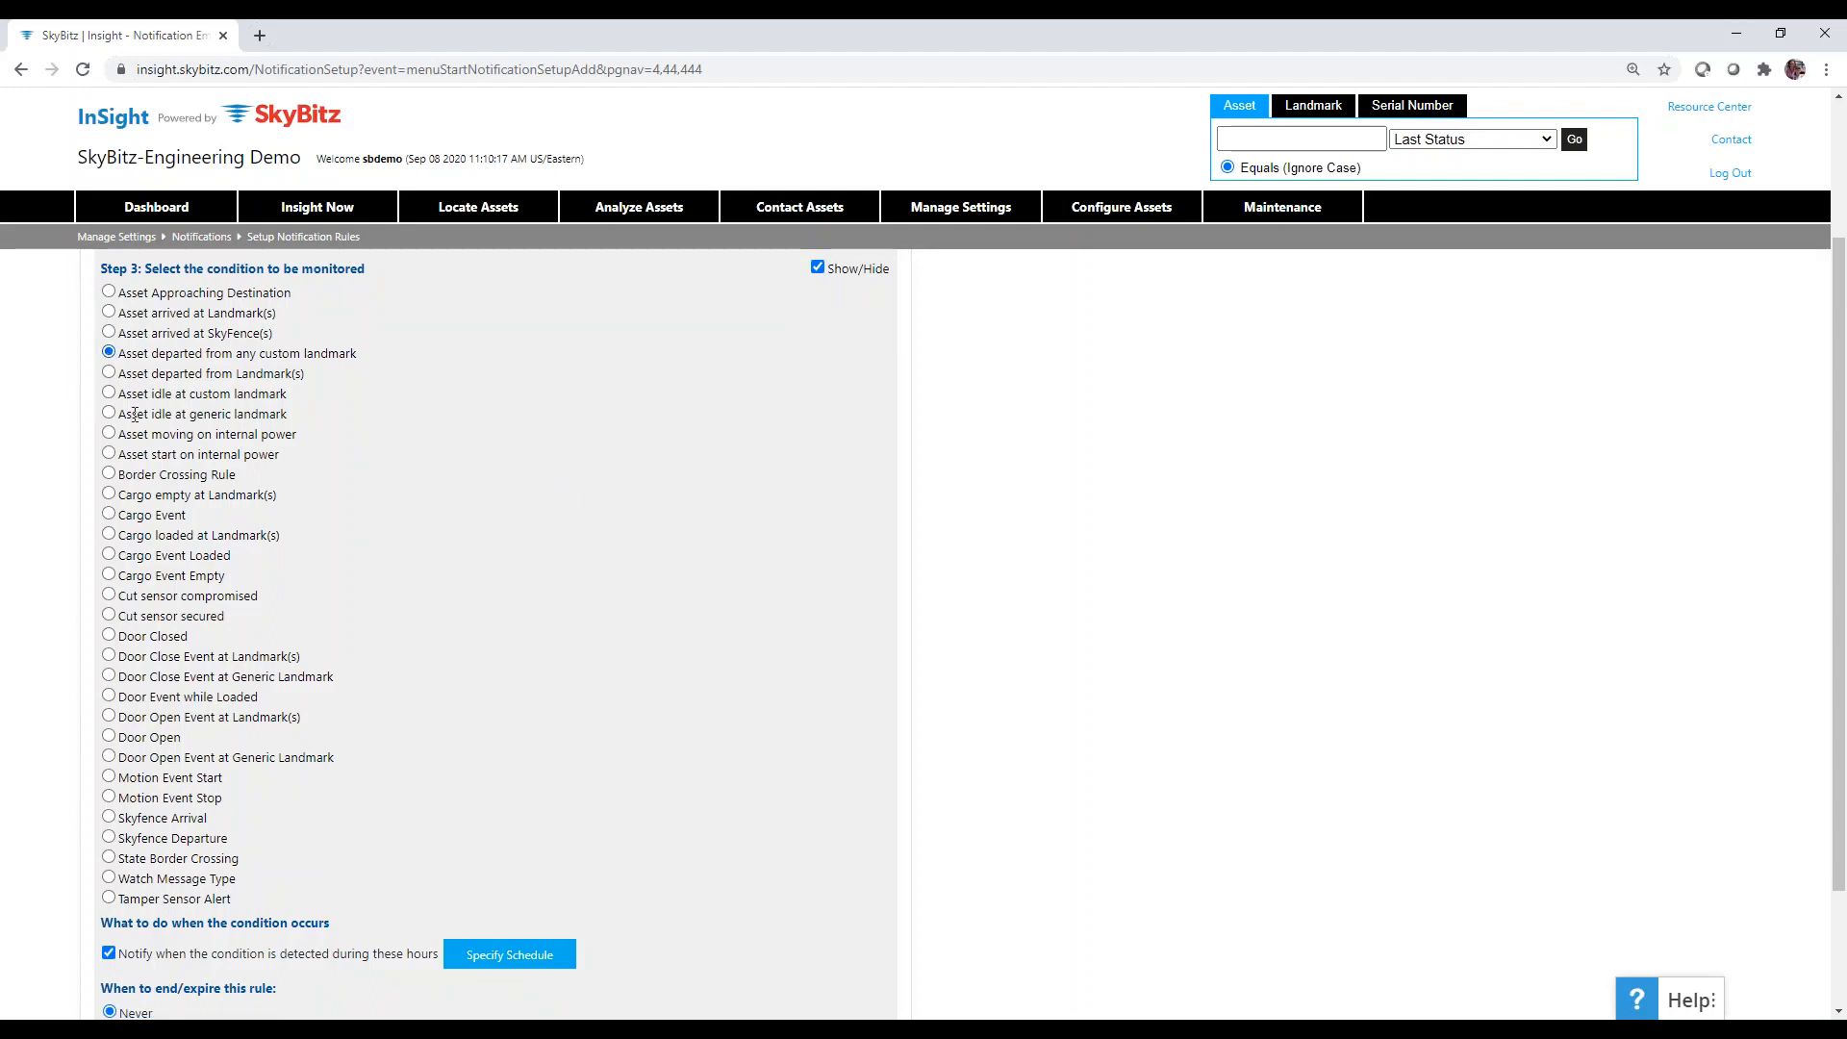
left_click(111, 374)
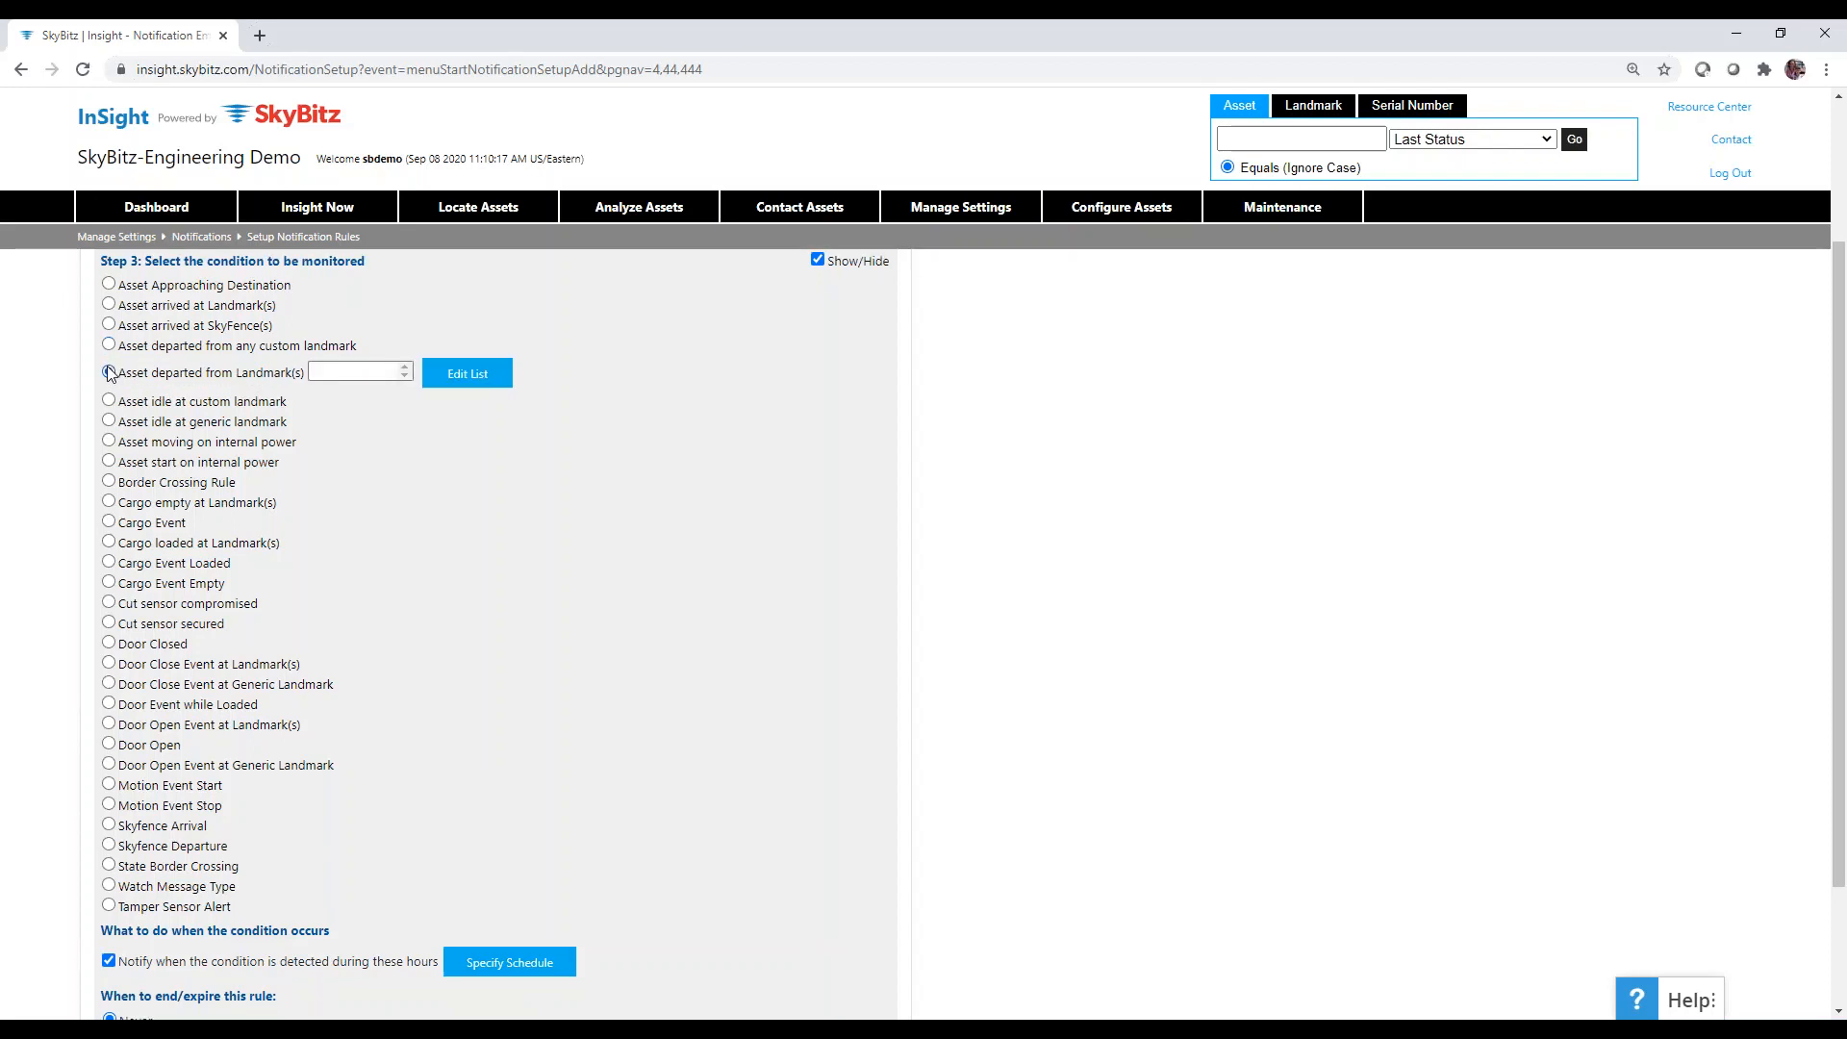
In the Landmarks Picker, find VA landmarks, add CORY333 and save the list.
left_click(468, 375)
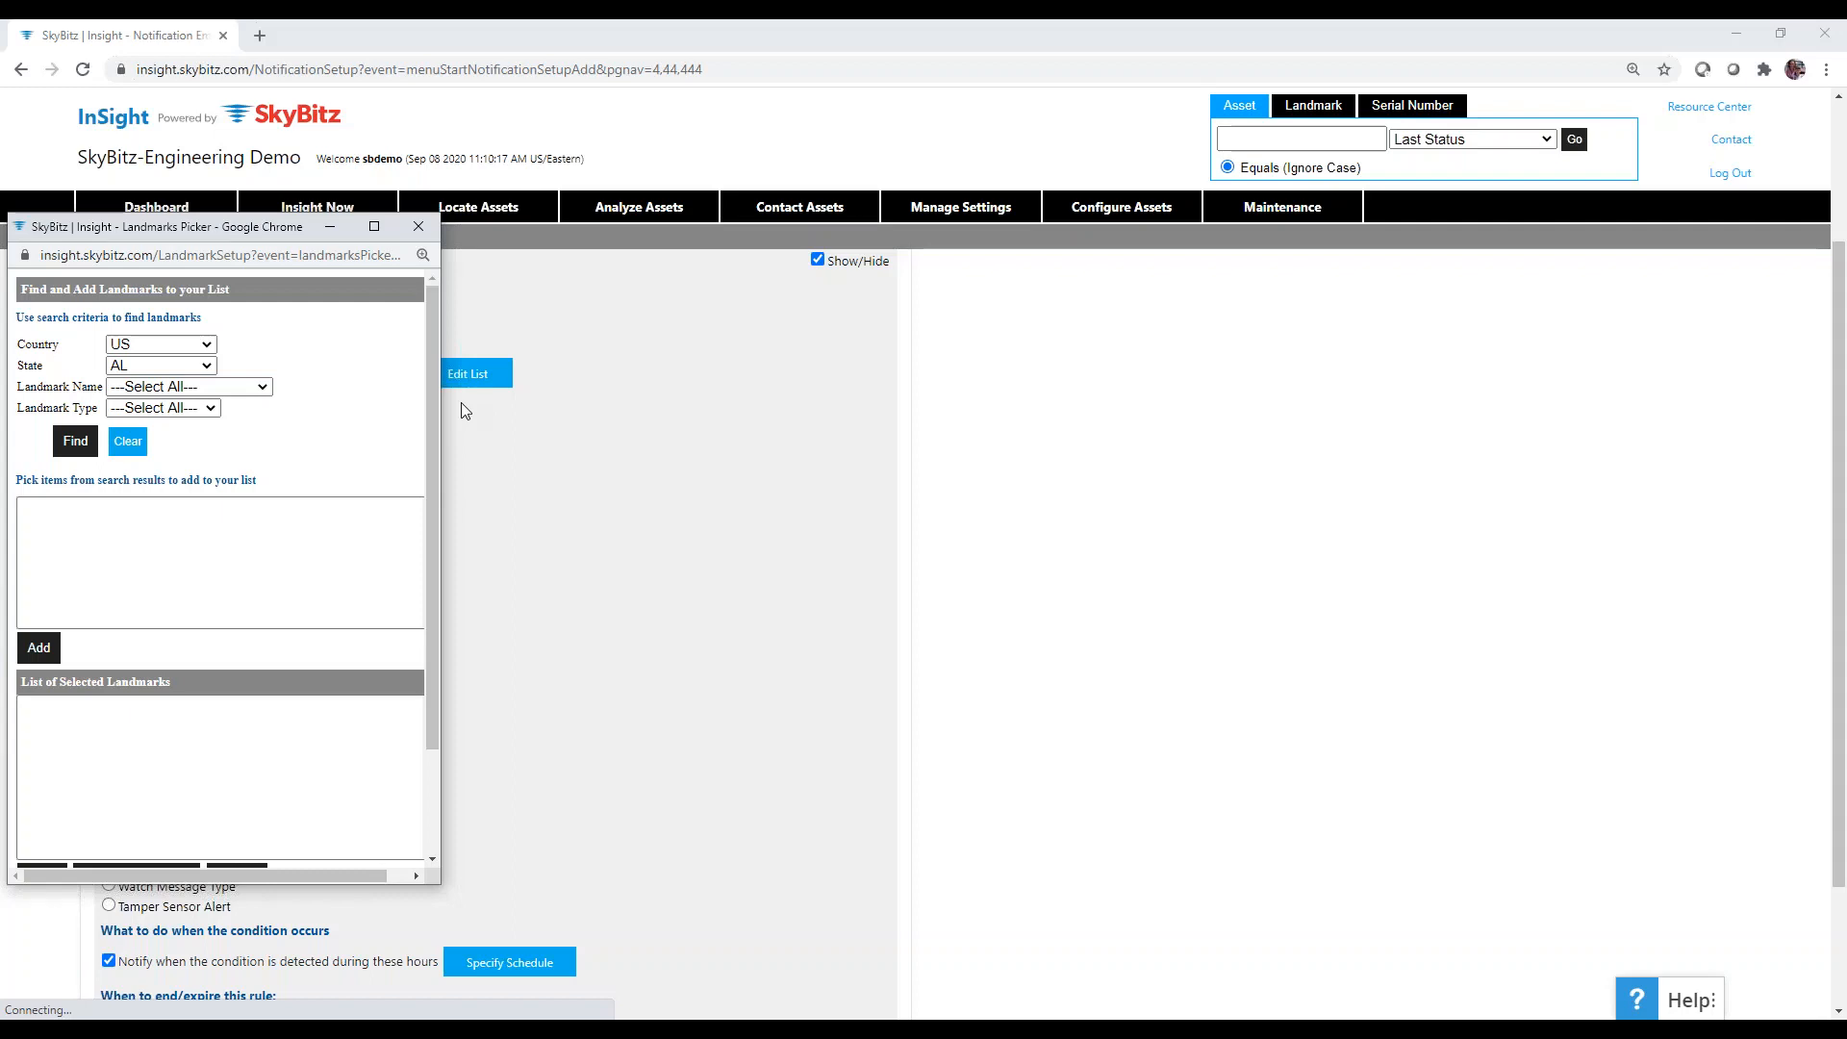
left_click(191, 366)
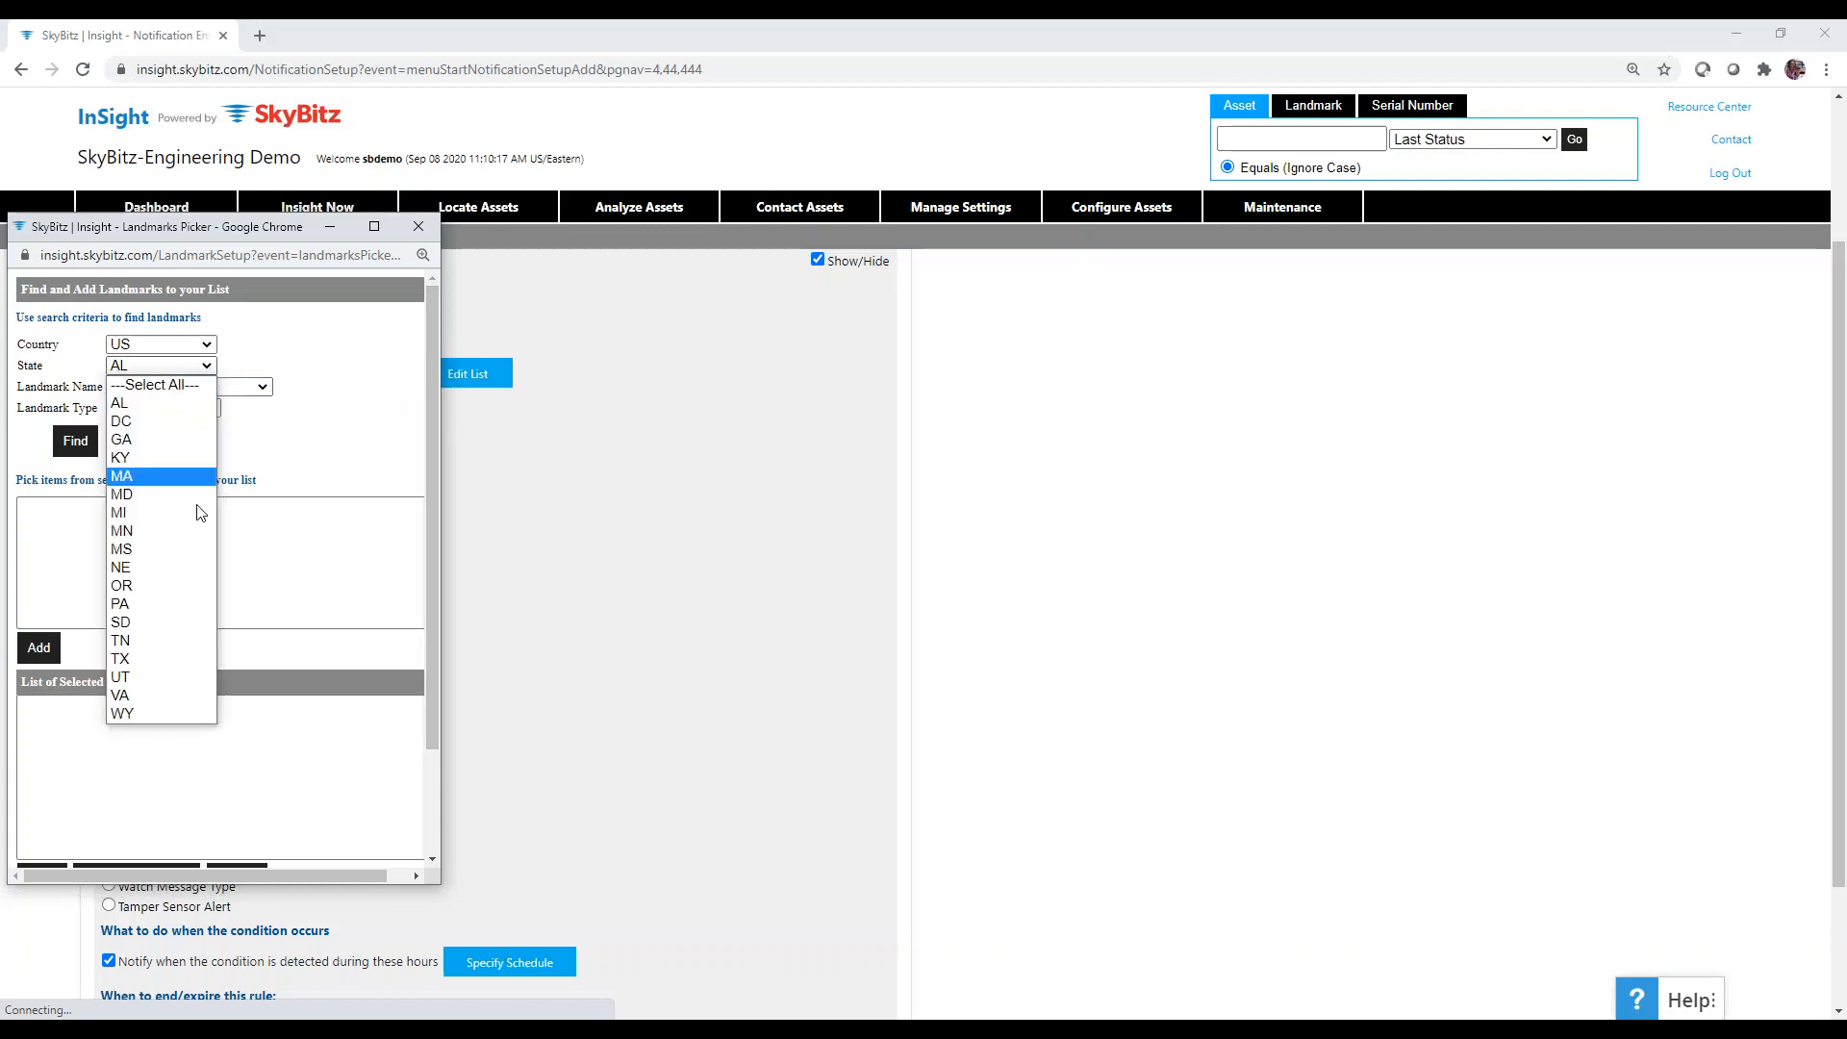
left_click(138, 693)
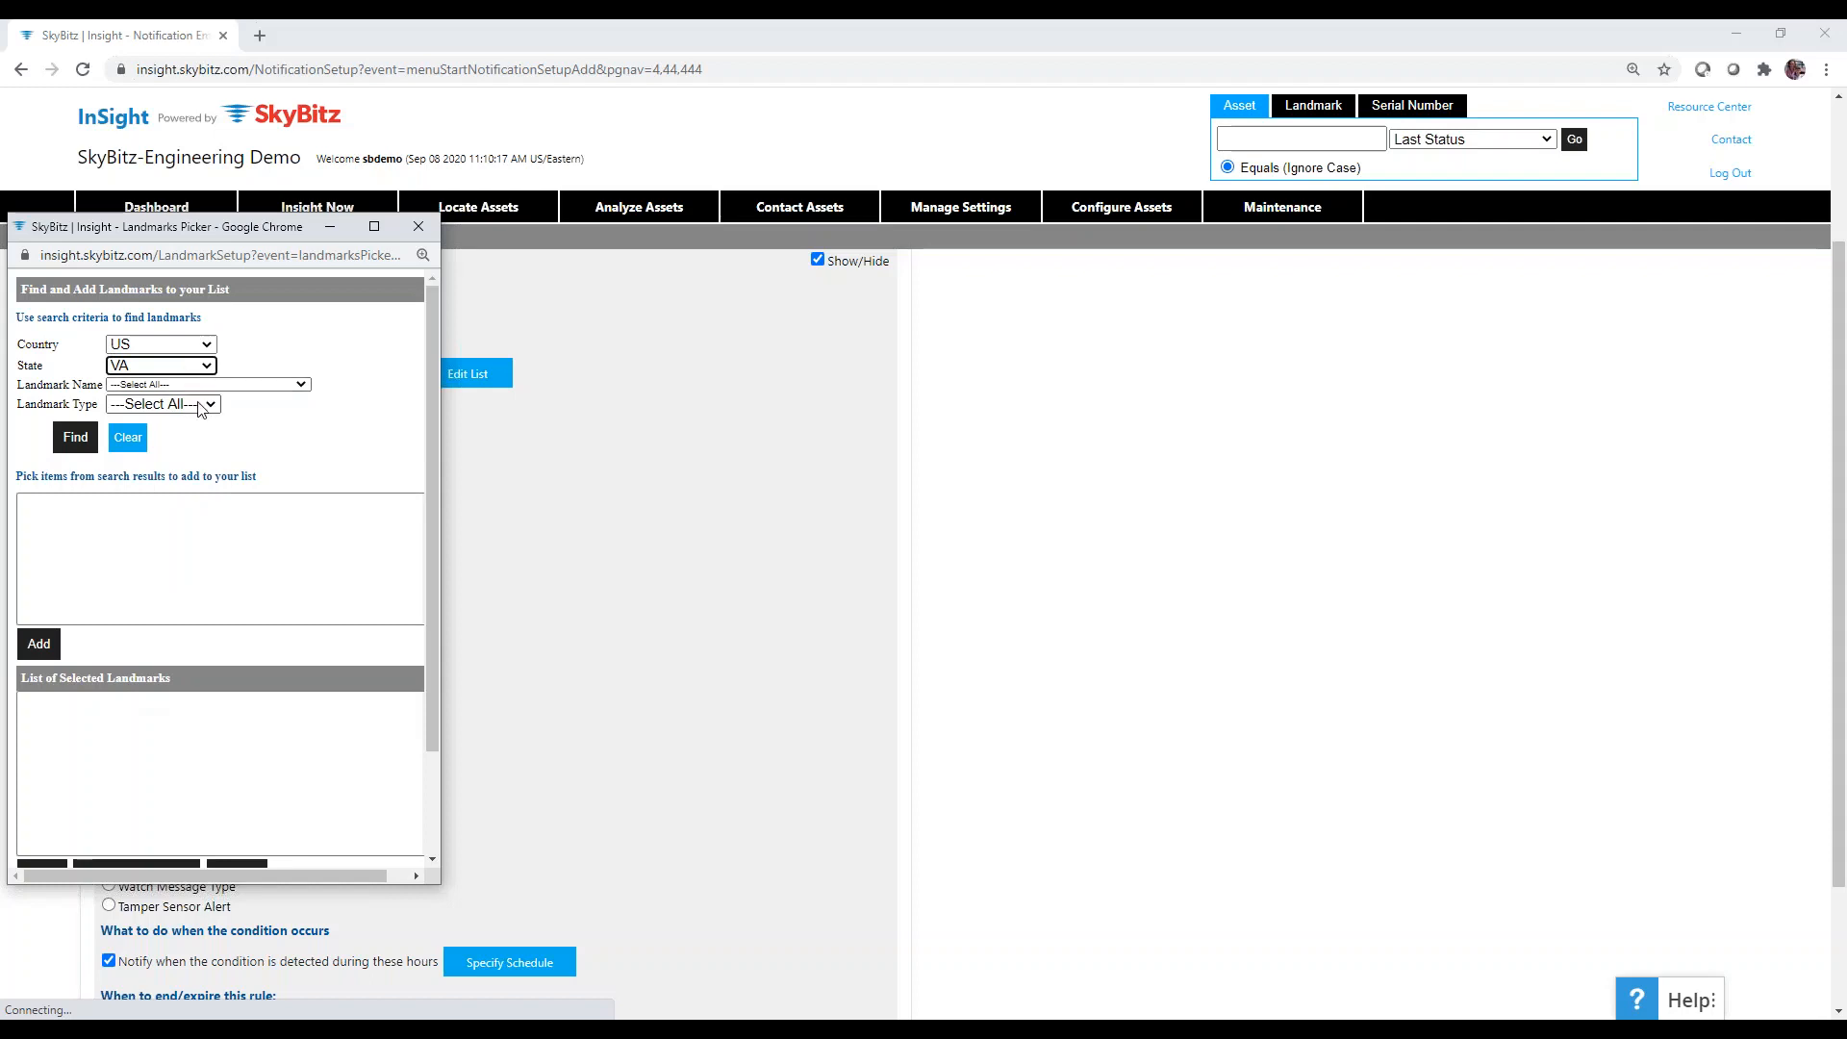
left_click(84, 447)
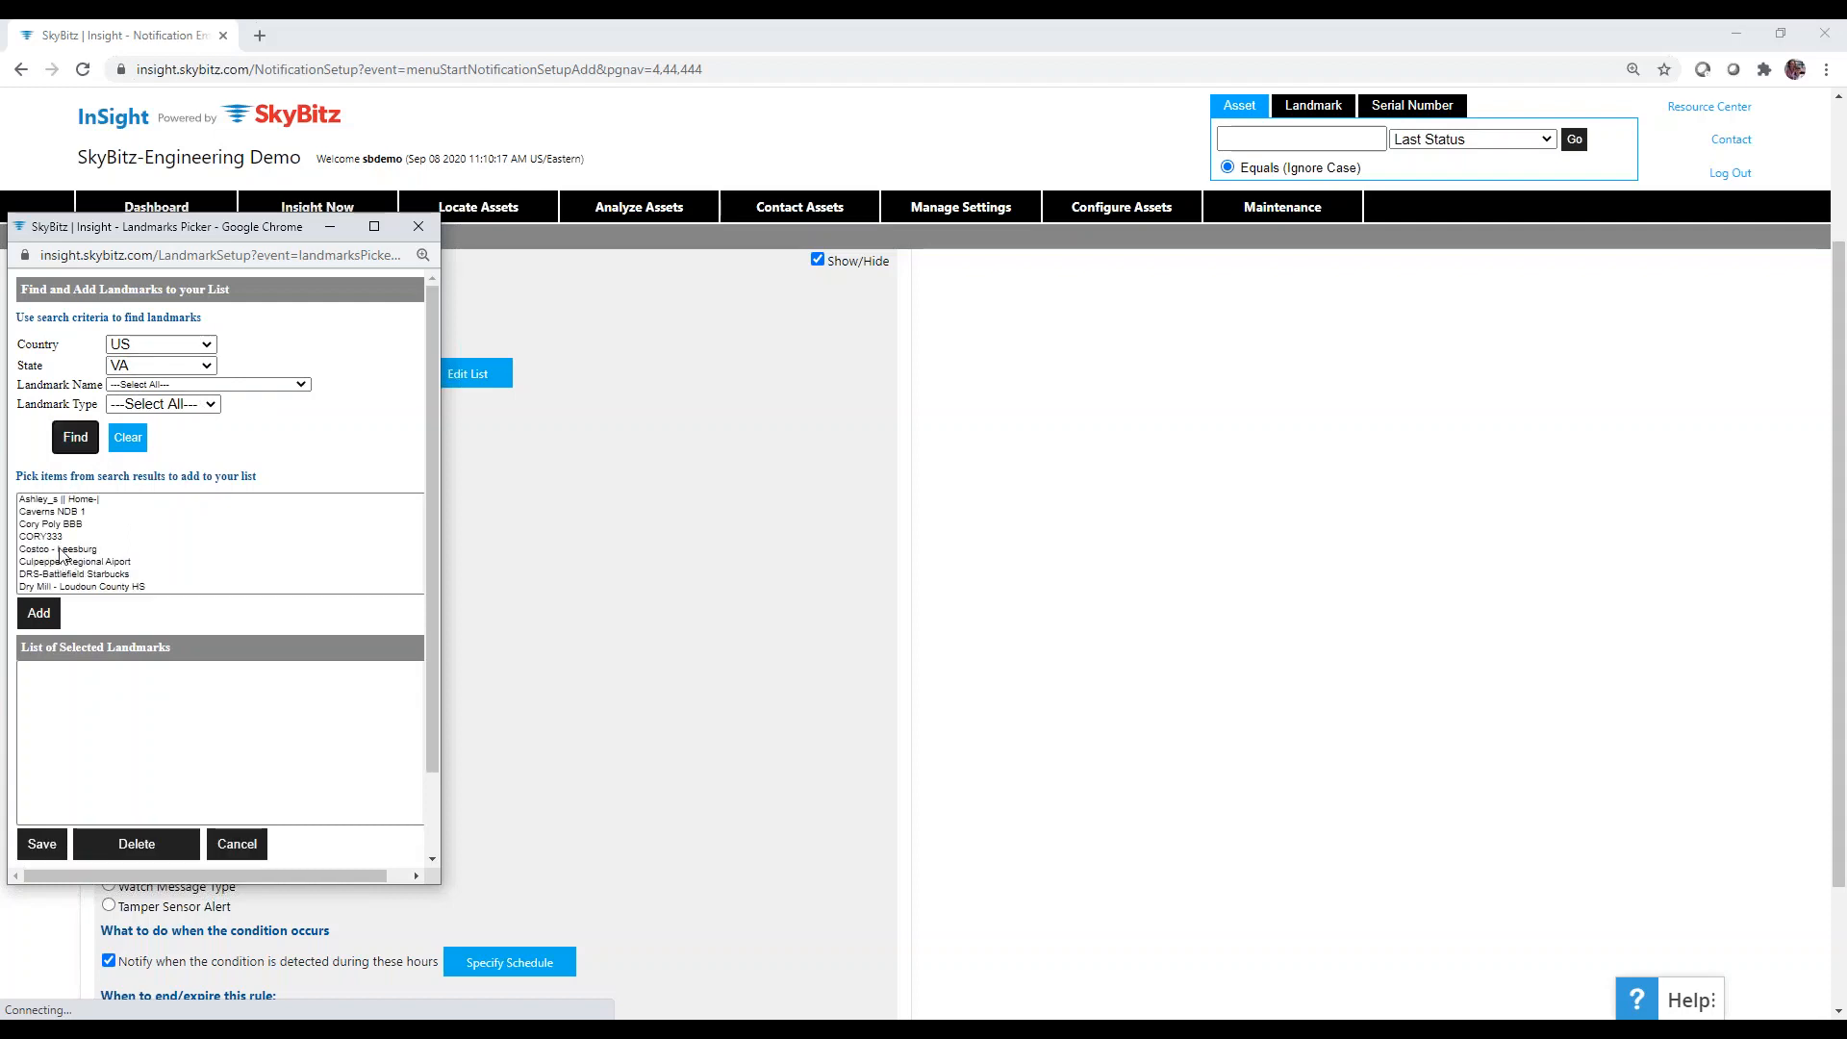
left_click(44, 536)
left_click(43, 613)
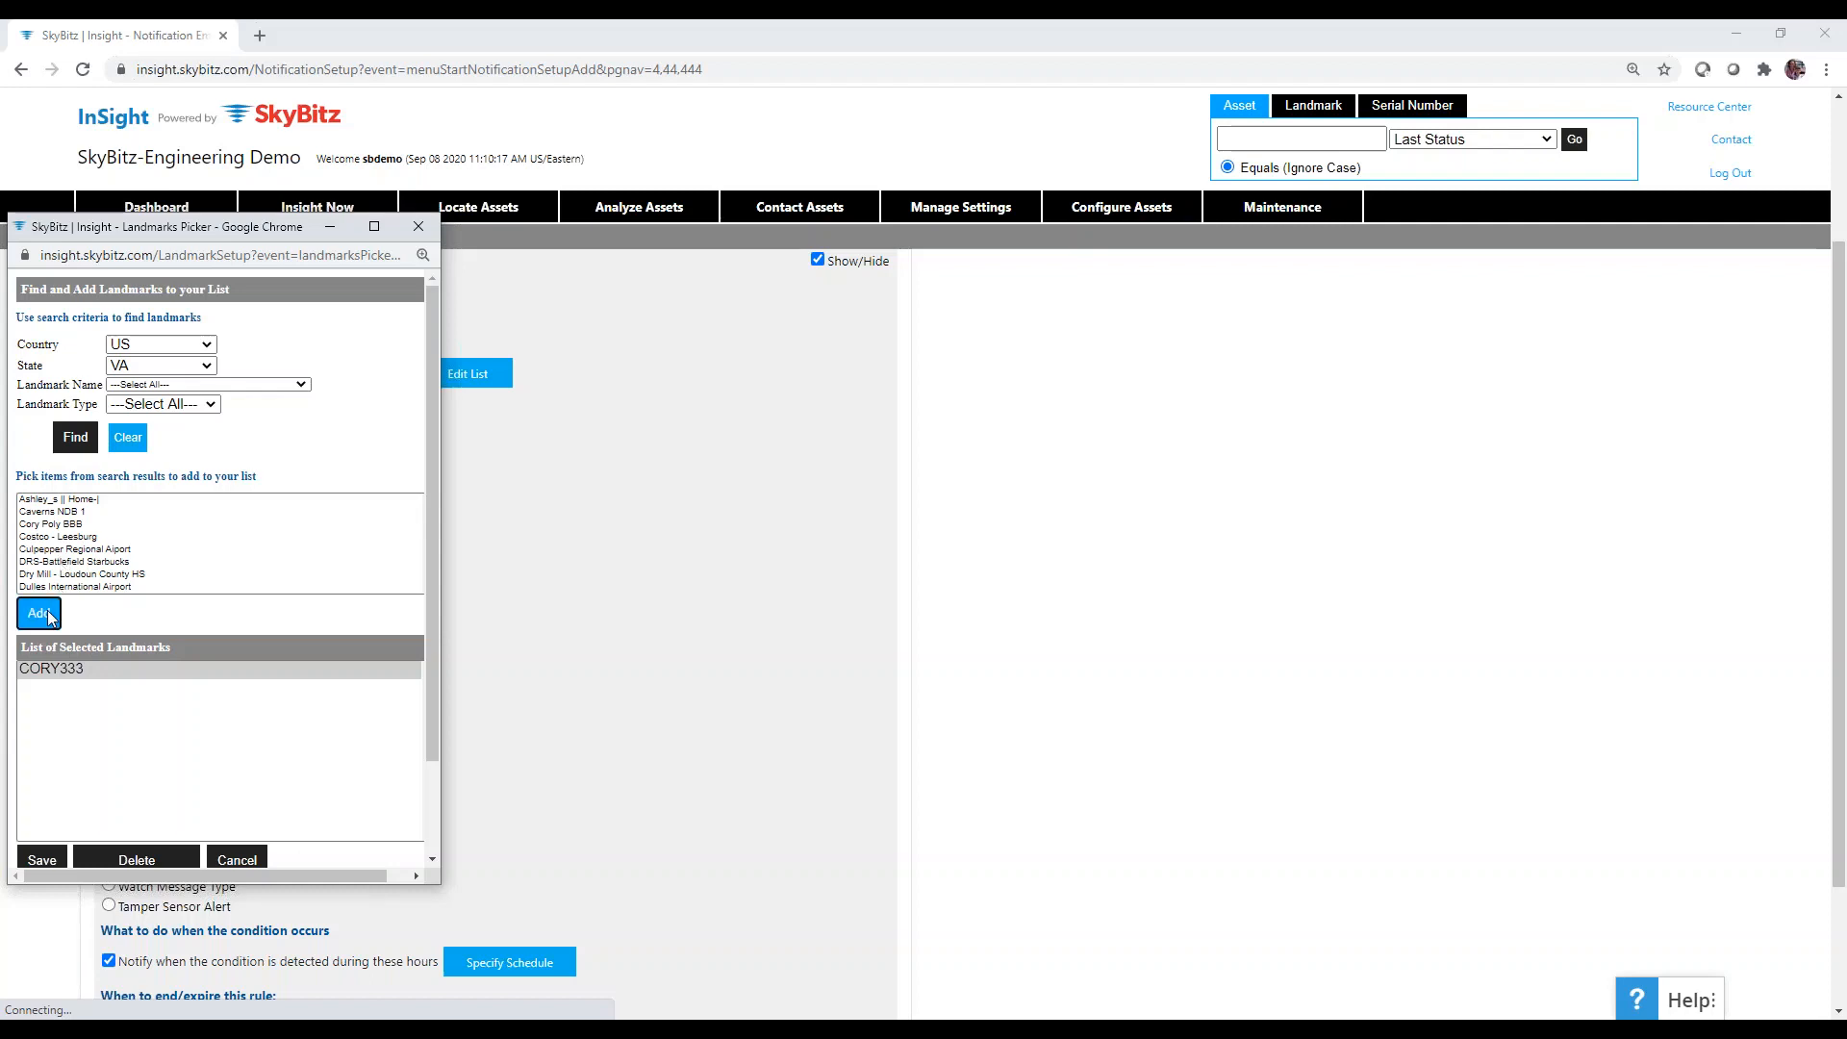
left_click(42, 853)
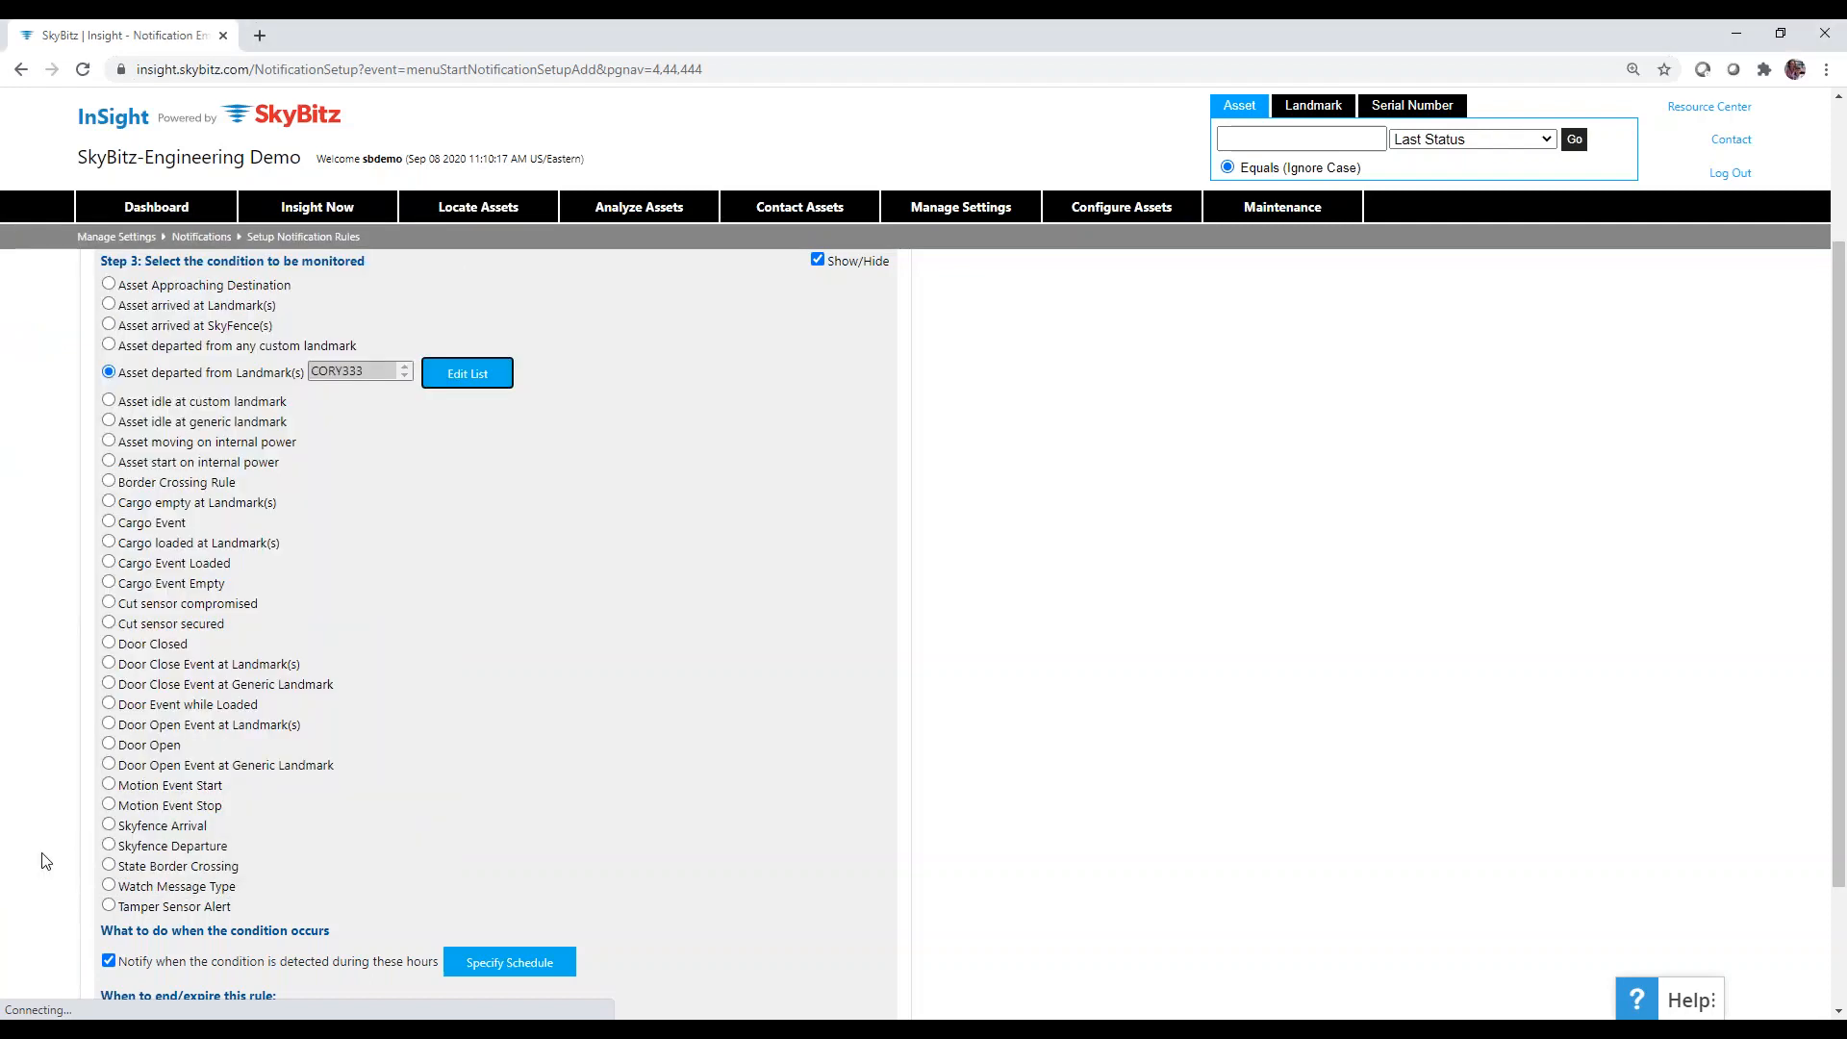
Limit the Landmark Rule's notification schedule to Sunday, 3:00–7:00, and confirm it.
scroll(654, 567, "down", 2)
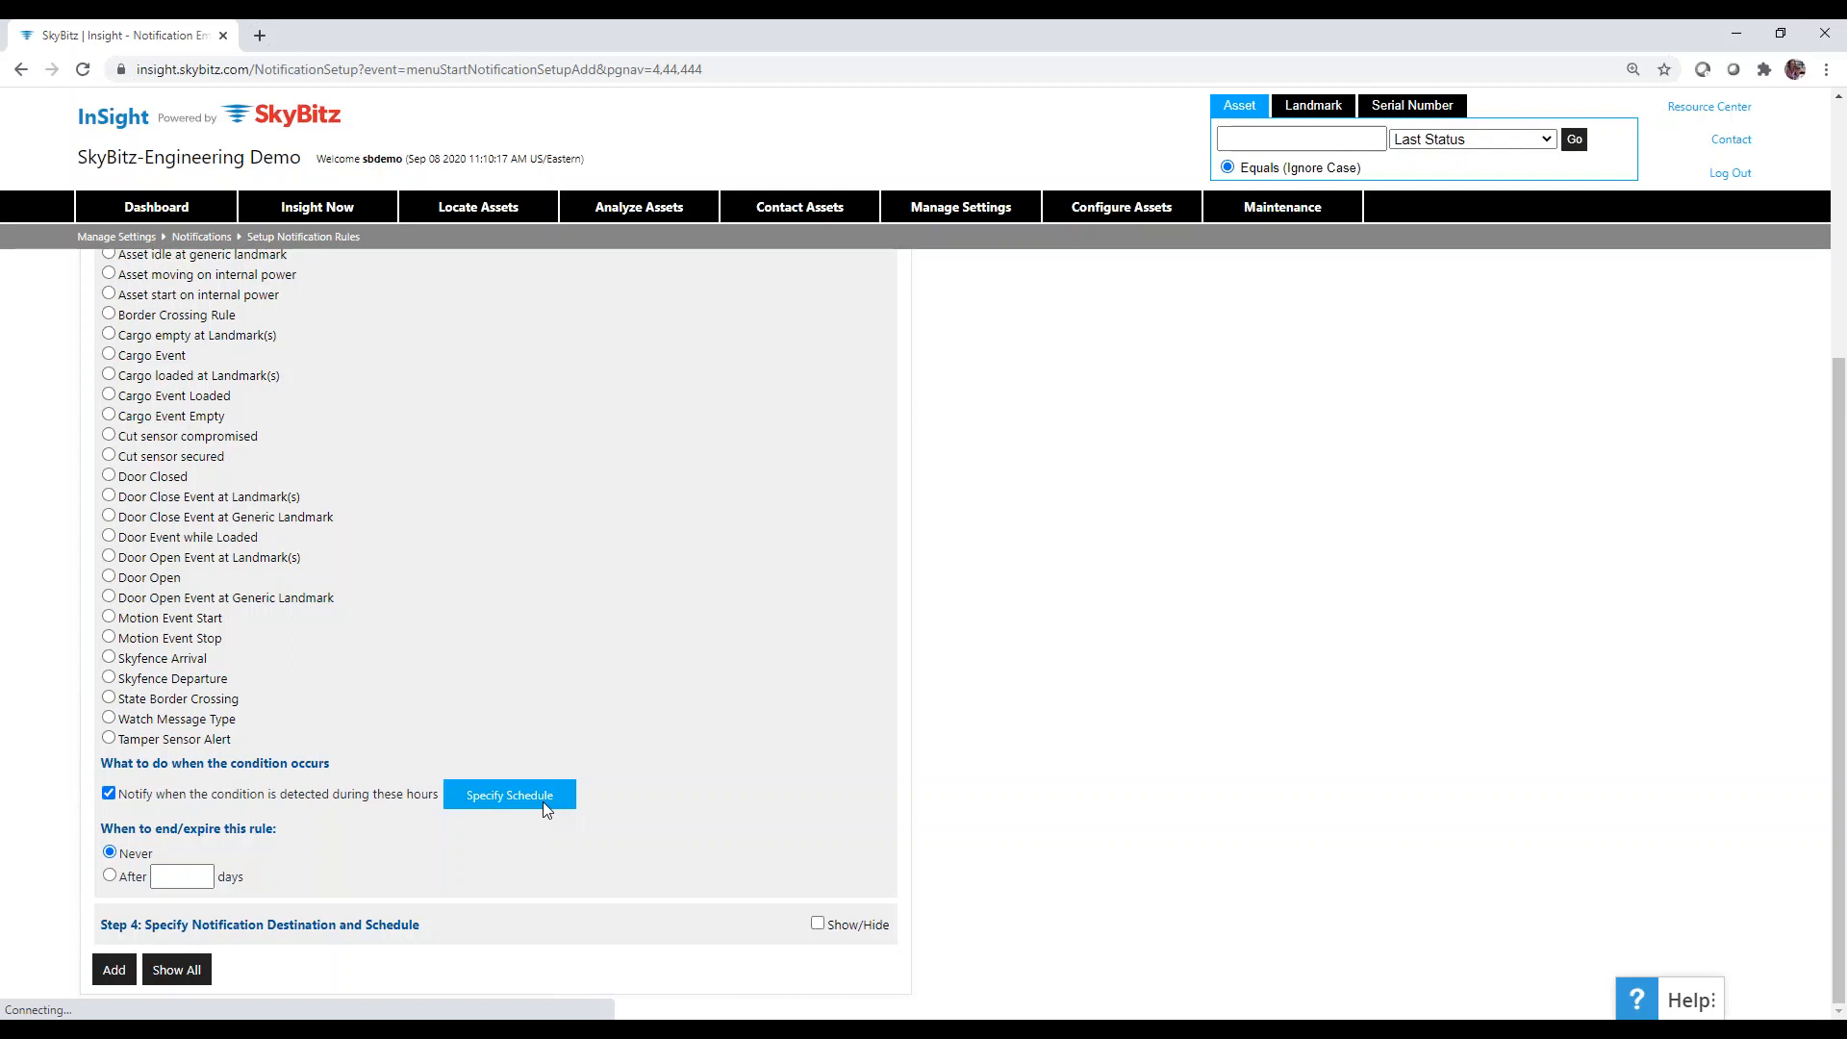
left_click(542, 801)
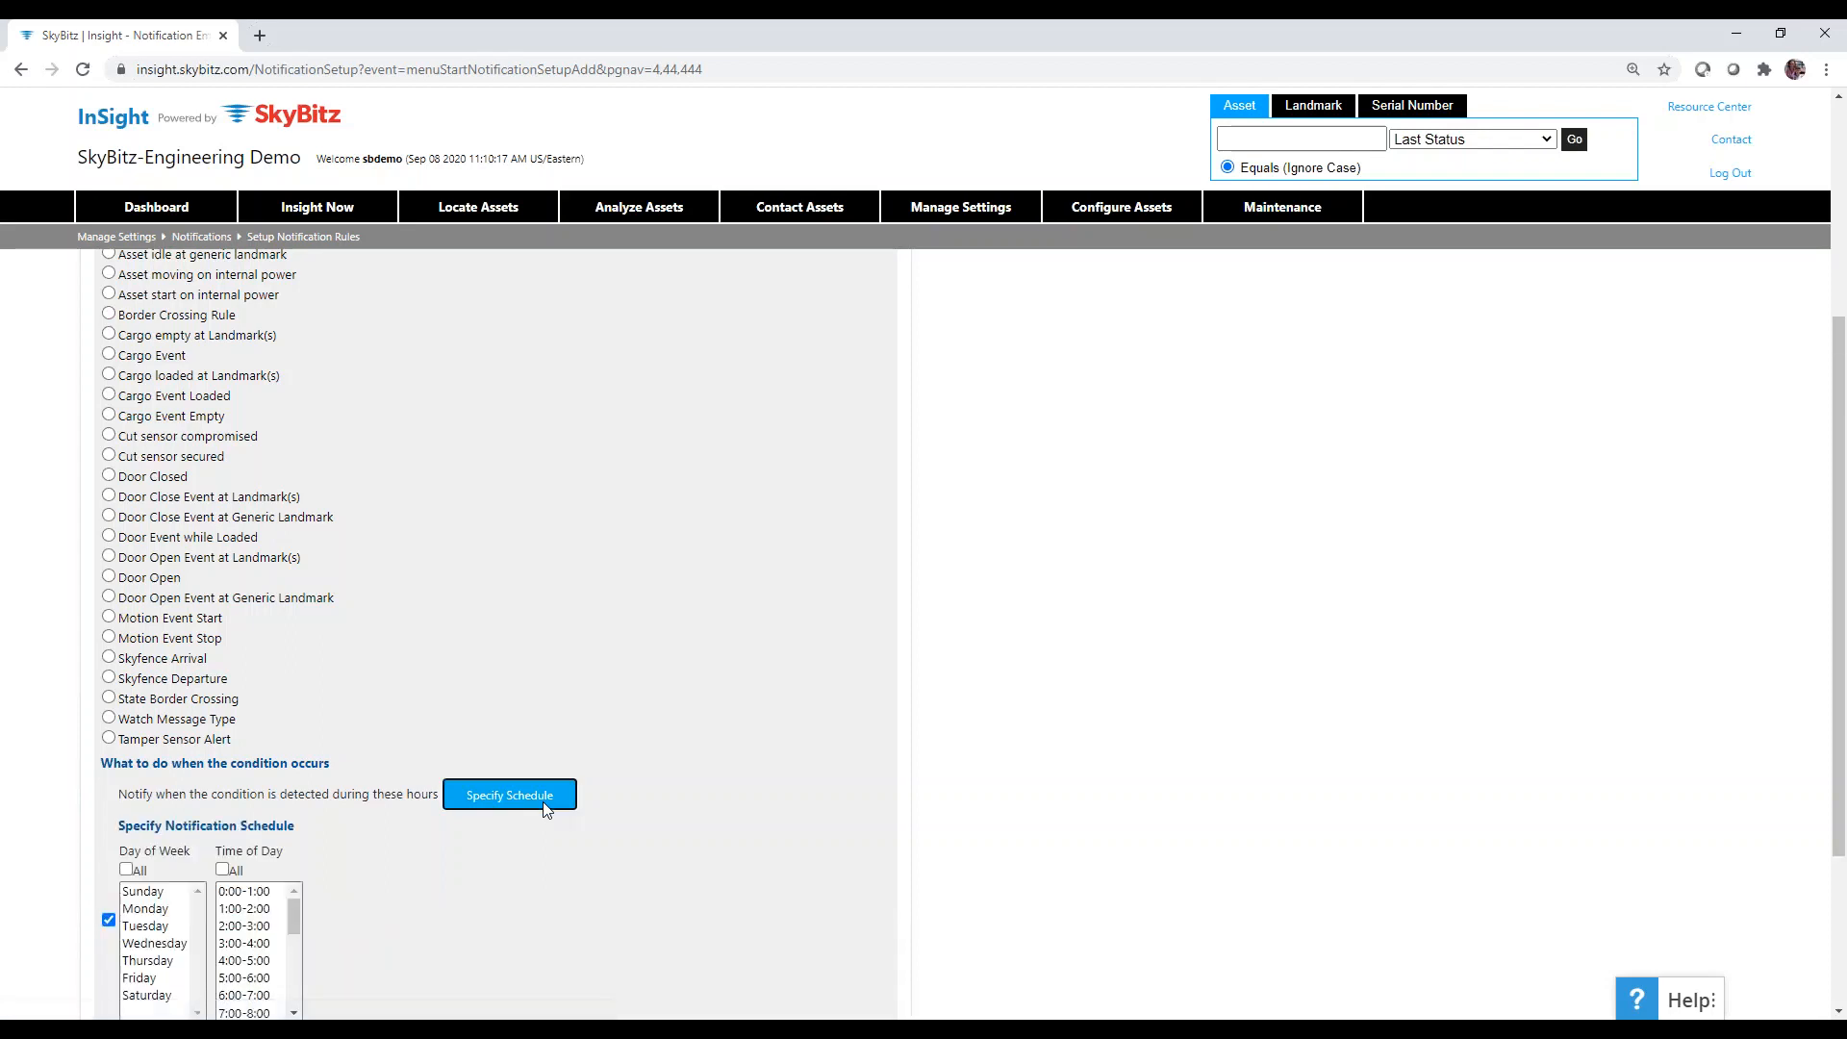
scroll(543, 802, "down", 3)
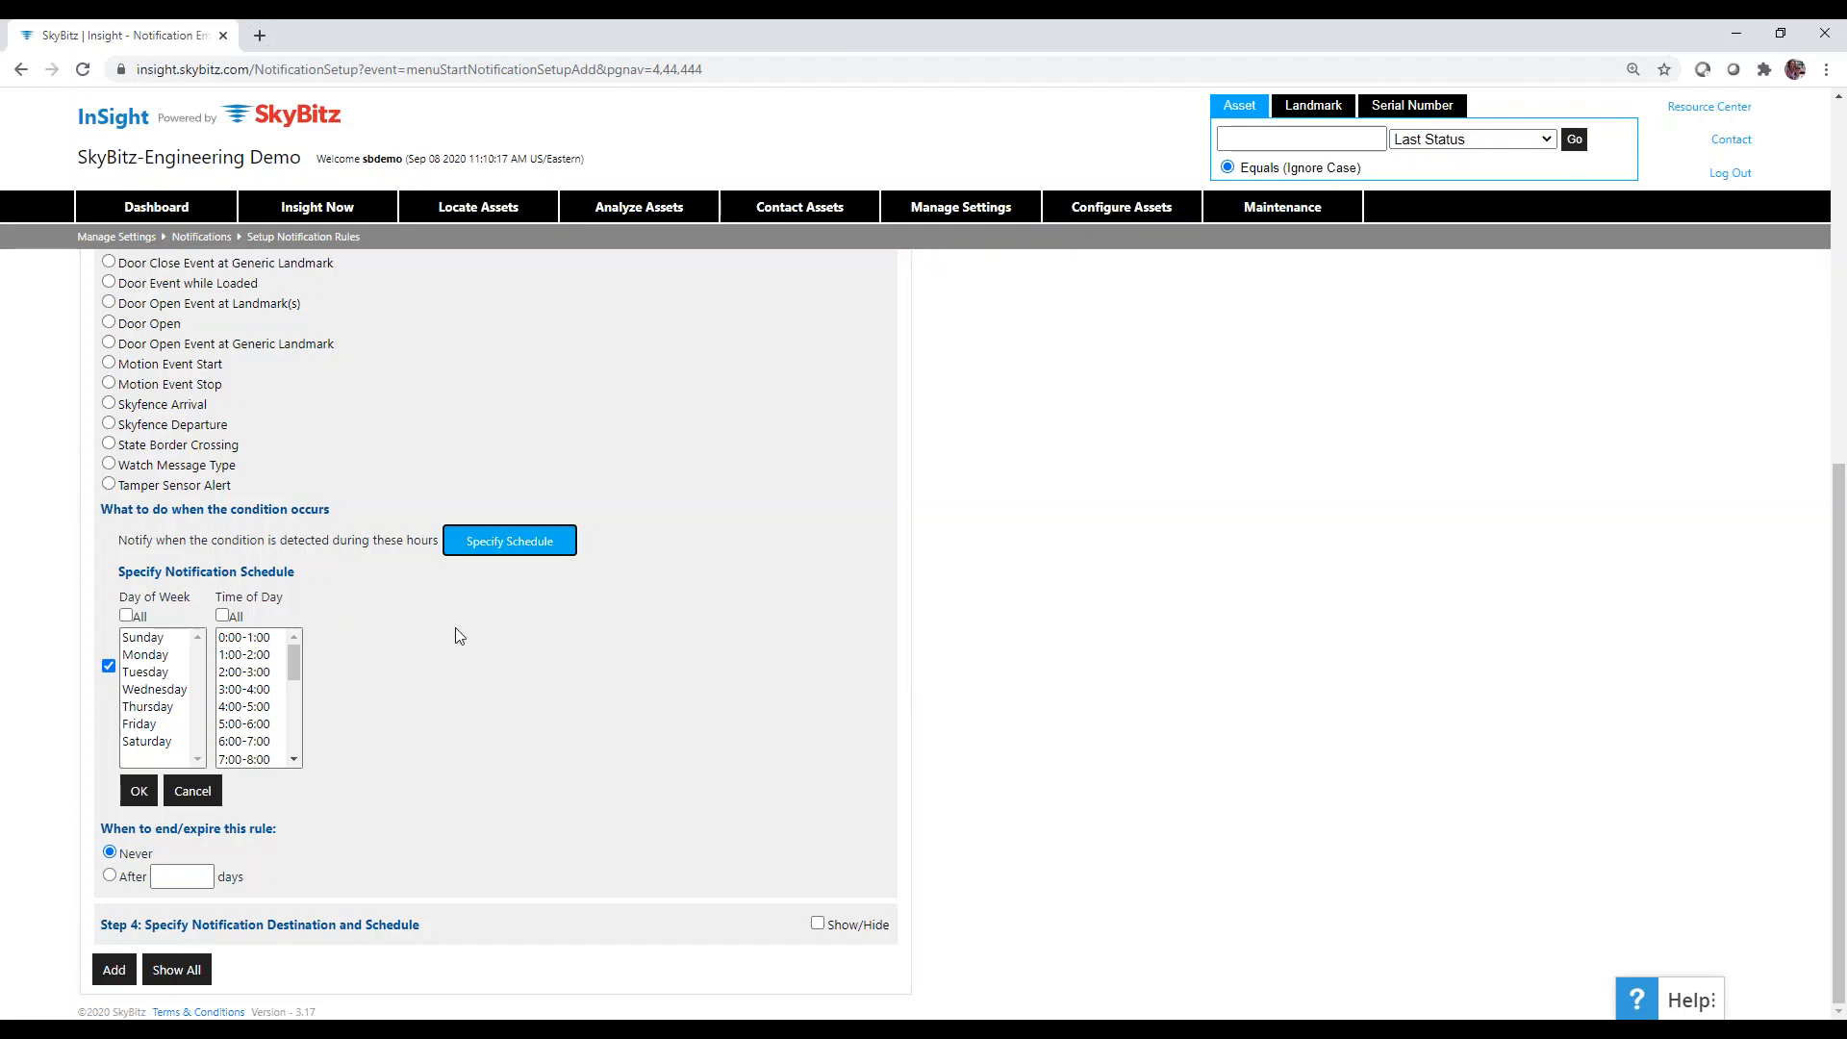
scroll(459, 636, "up", 5)
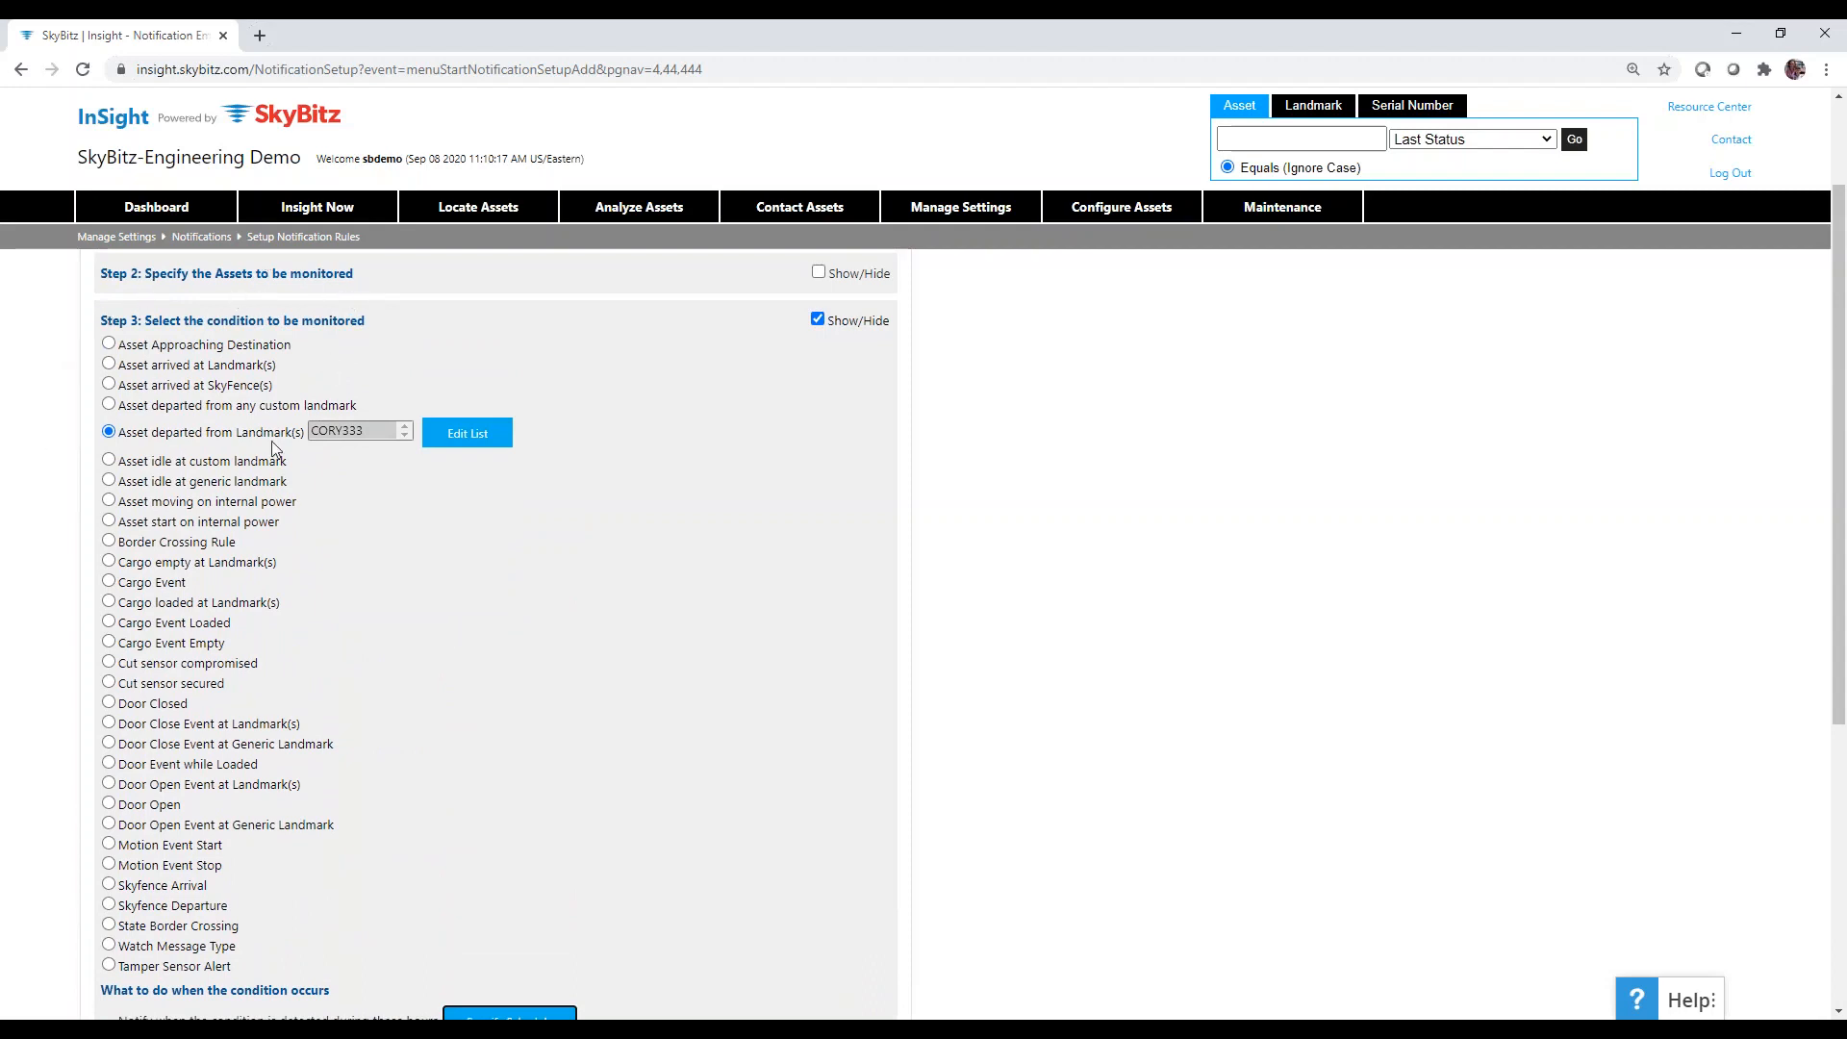
scroll(445, 680, "down", 4)
scroll(445, 679, "down", 1)
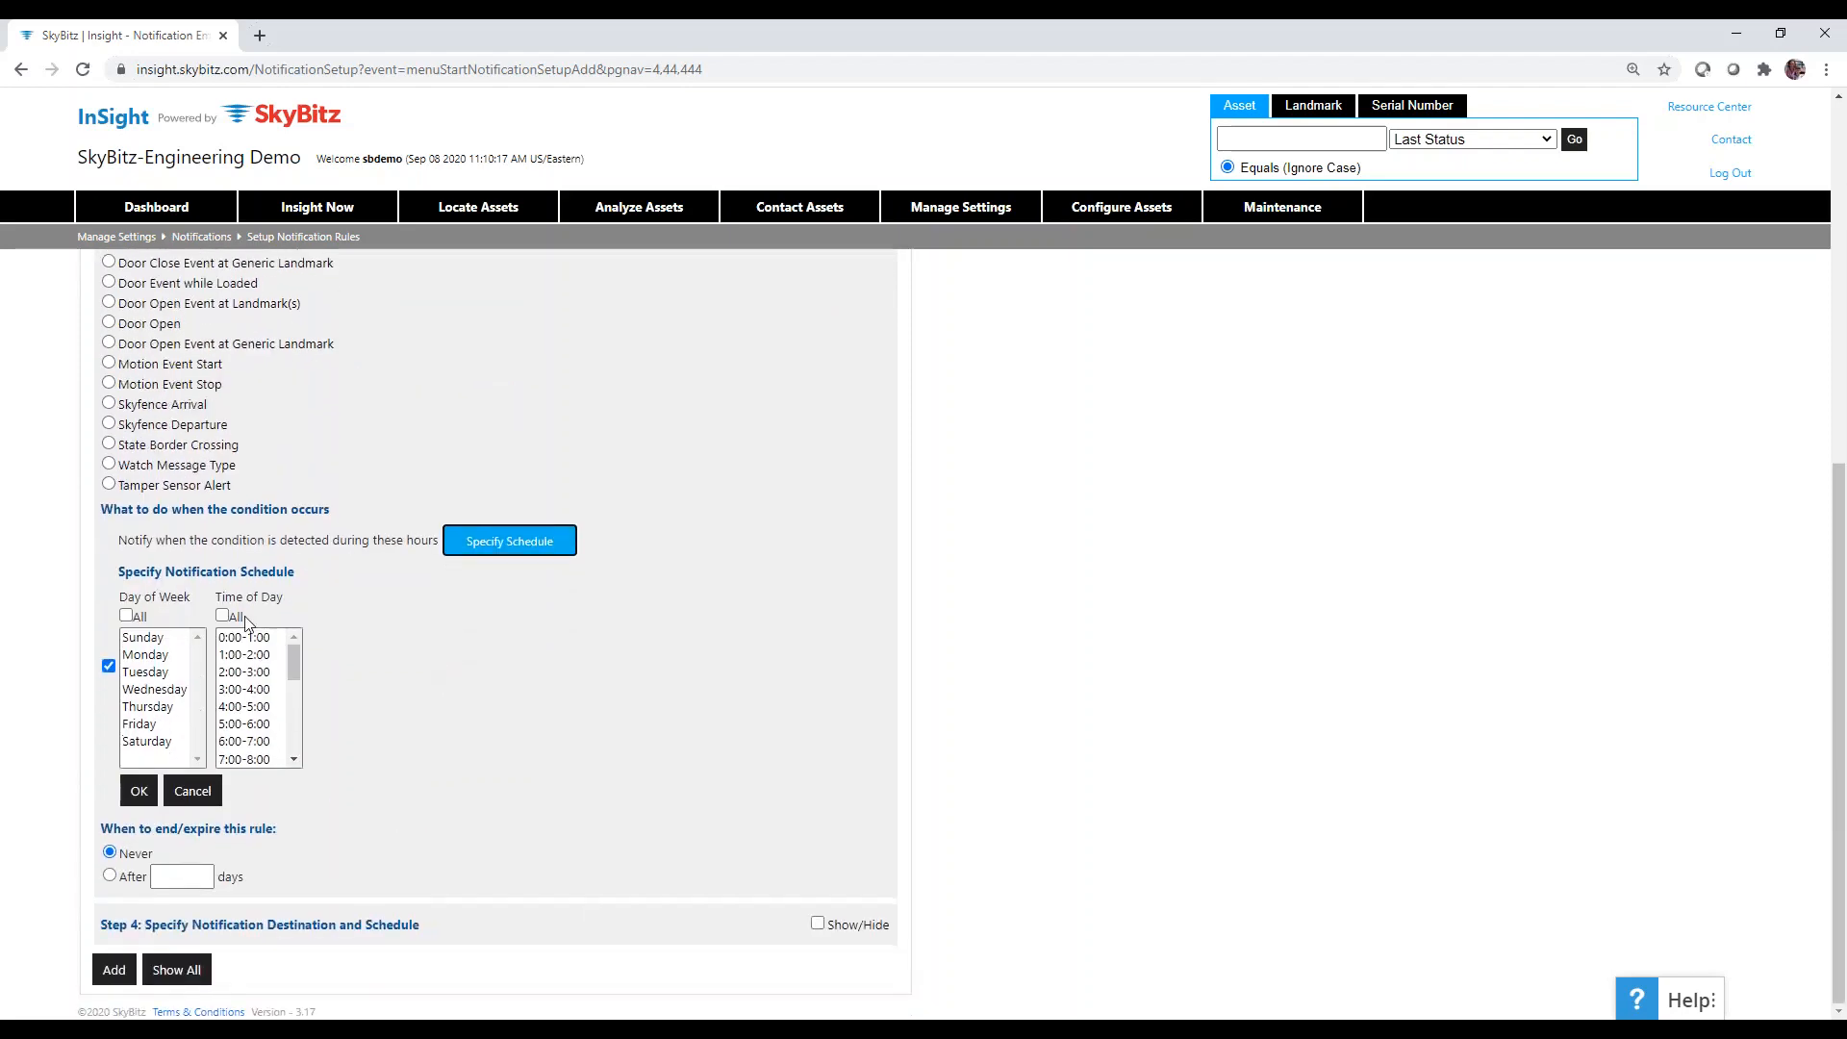
left_click(149, 638)
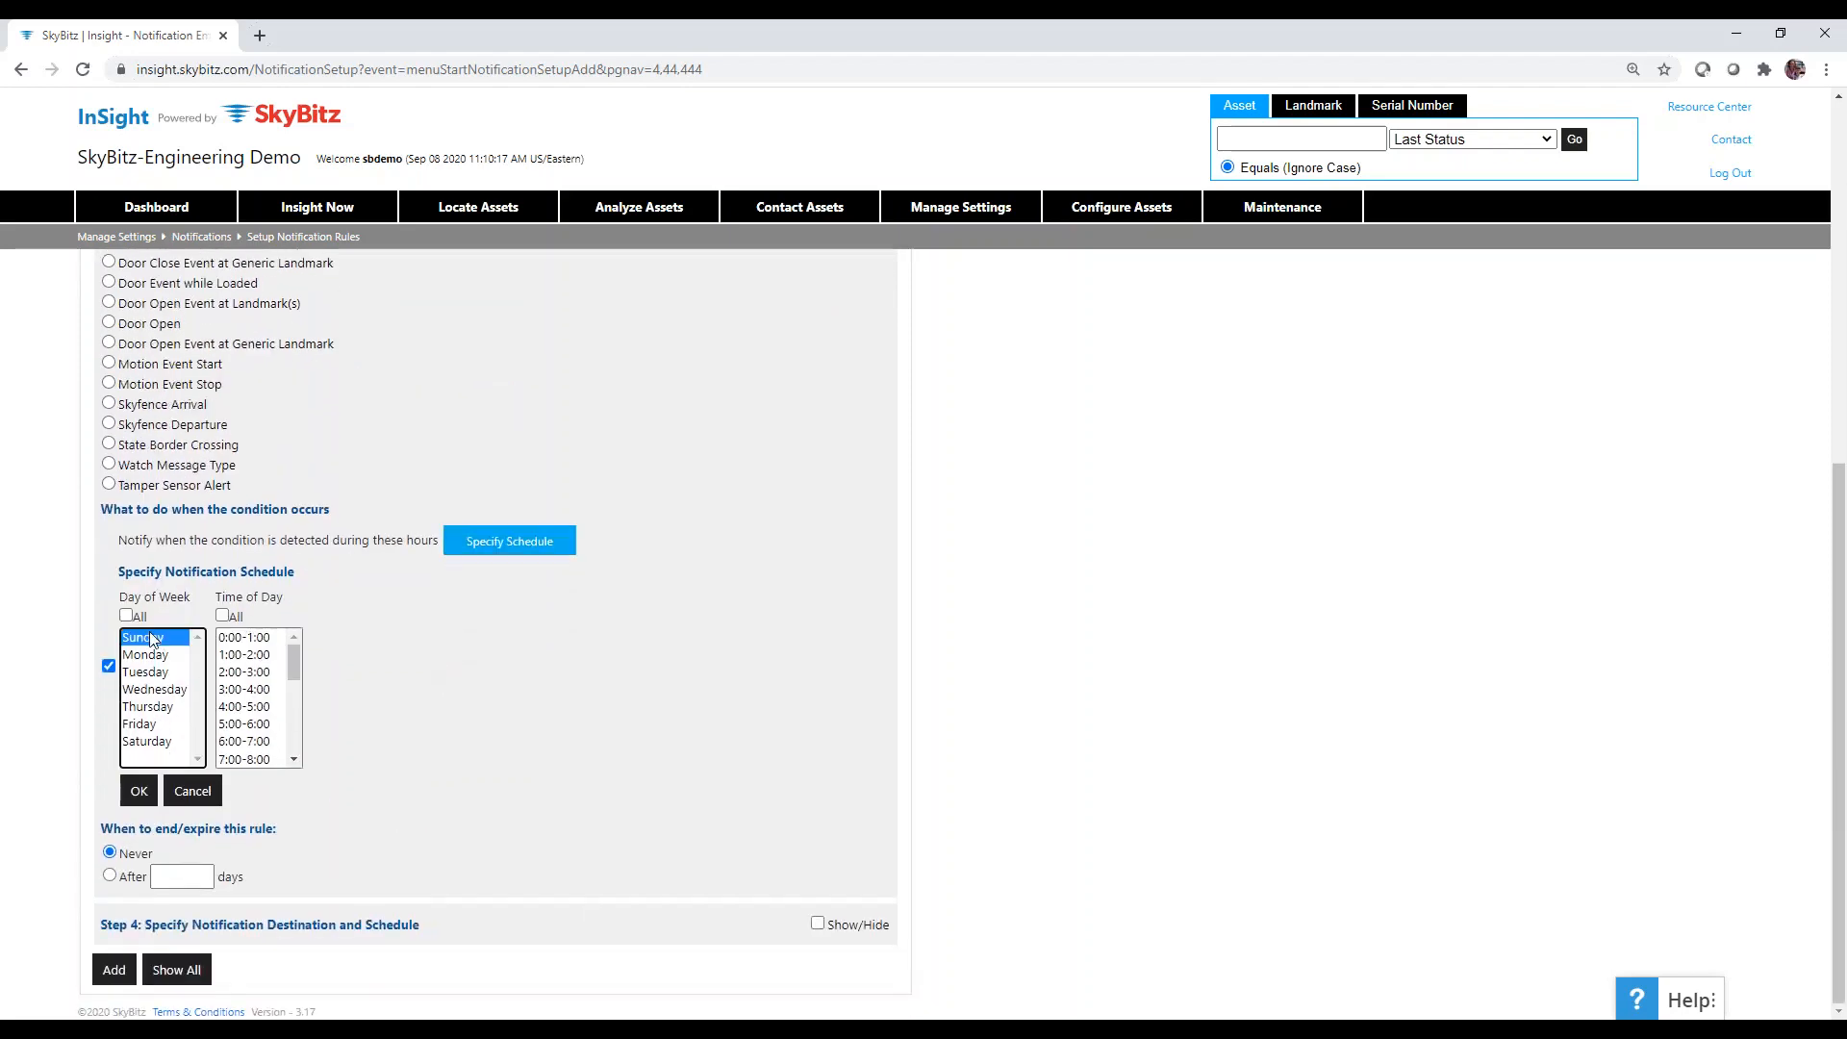
left_click(258, 690)
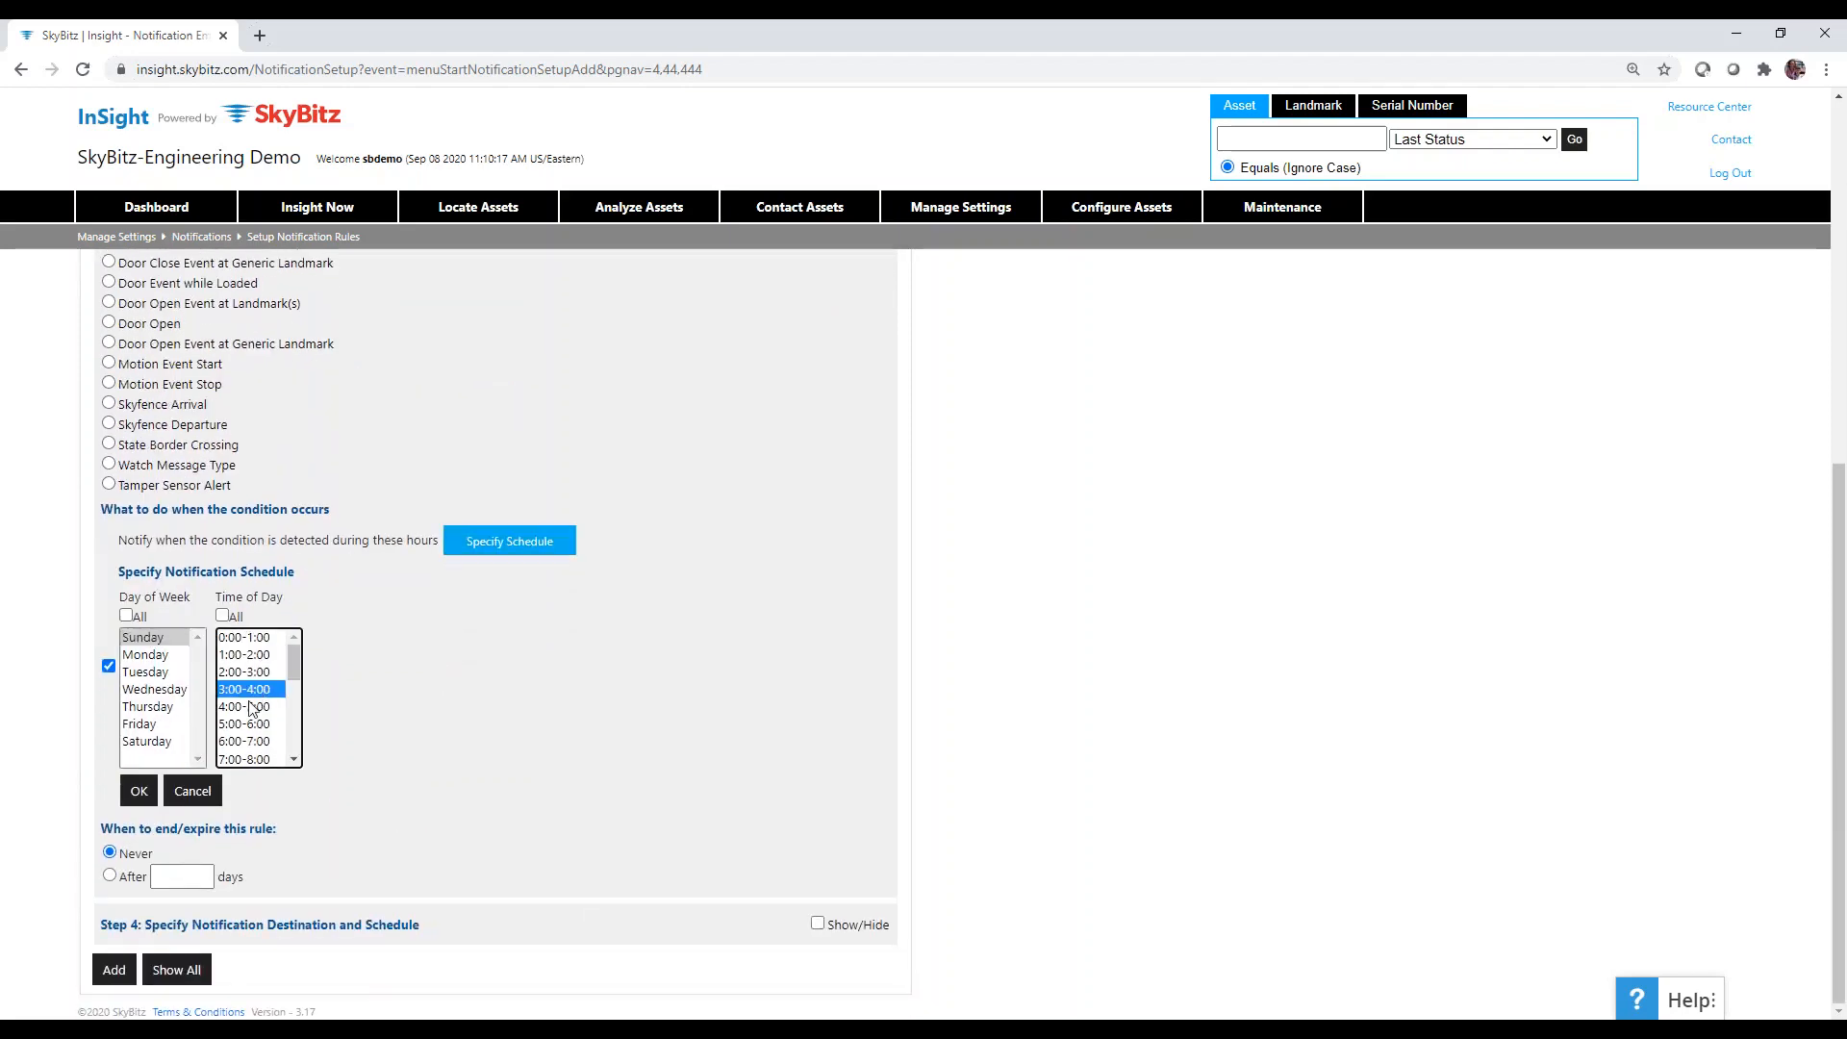
left_click(252, 707, "ctrl")
left_click(250, 723, "ctrl")
left_click(248, 741, "ctrl")
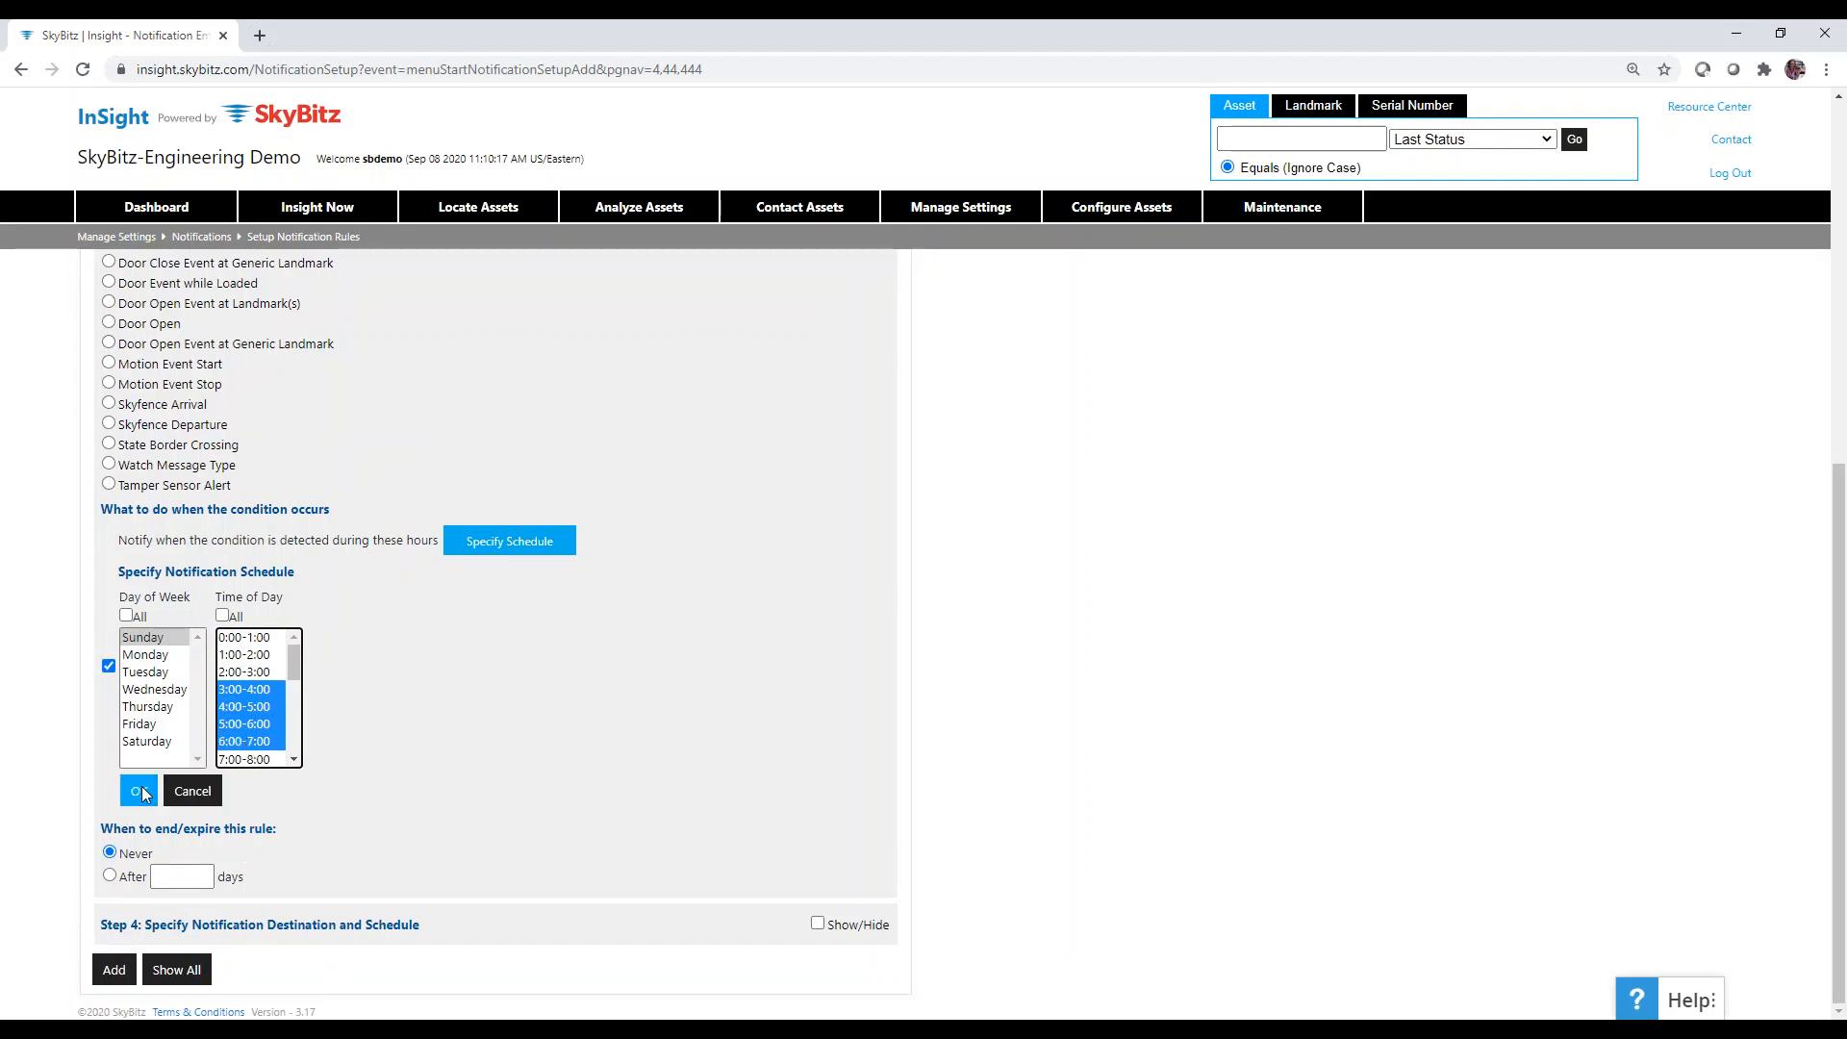
left_click(140, 791)
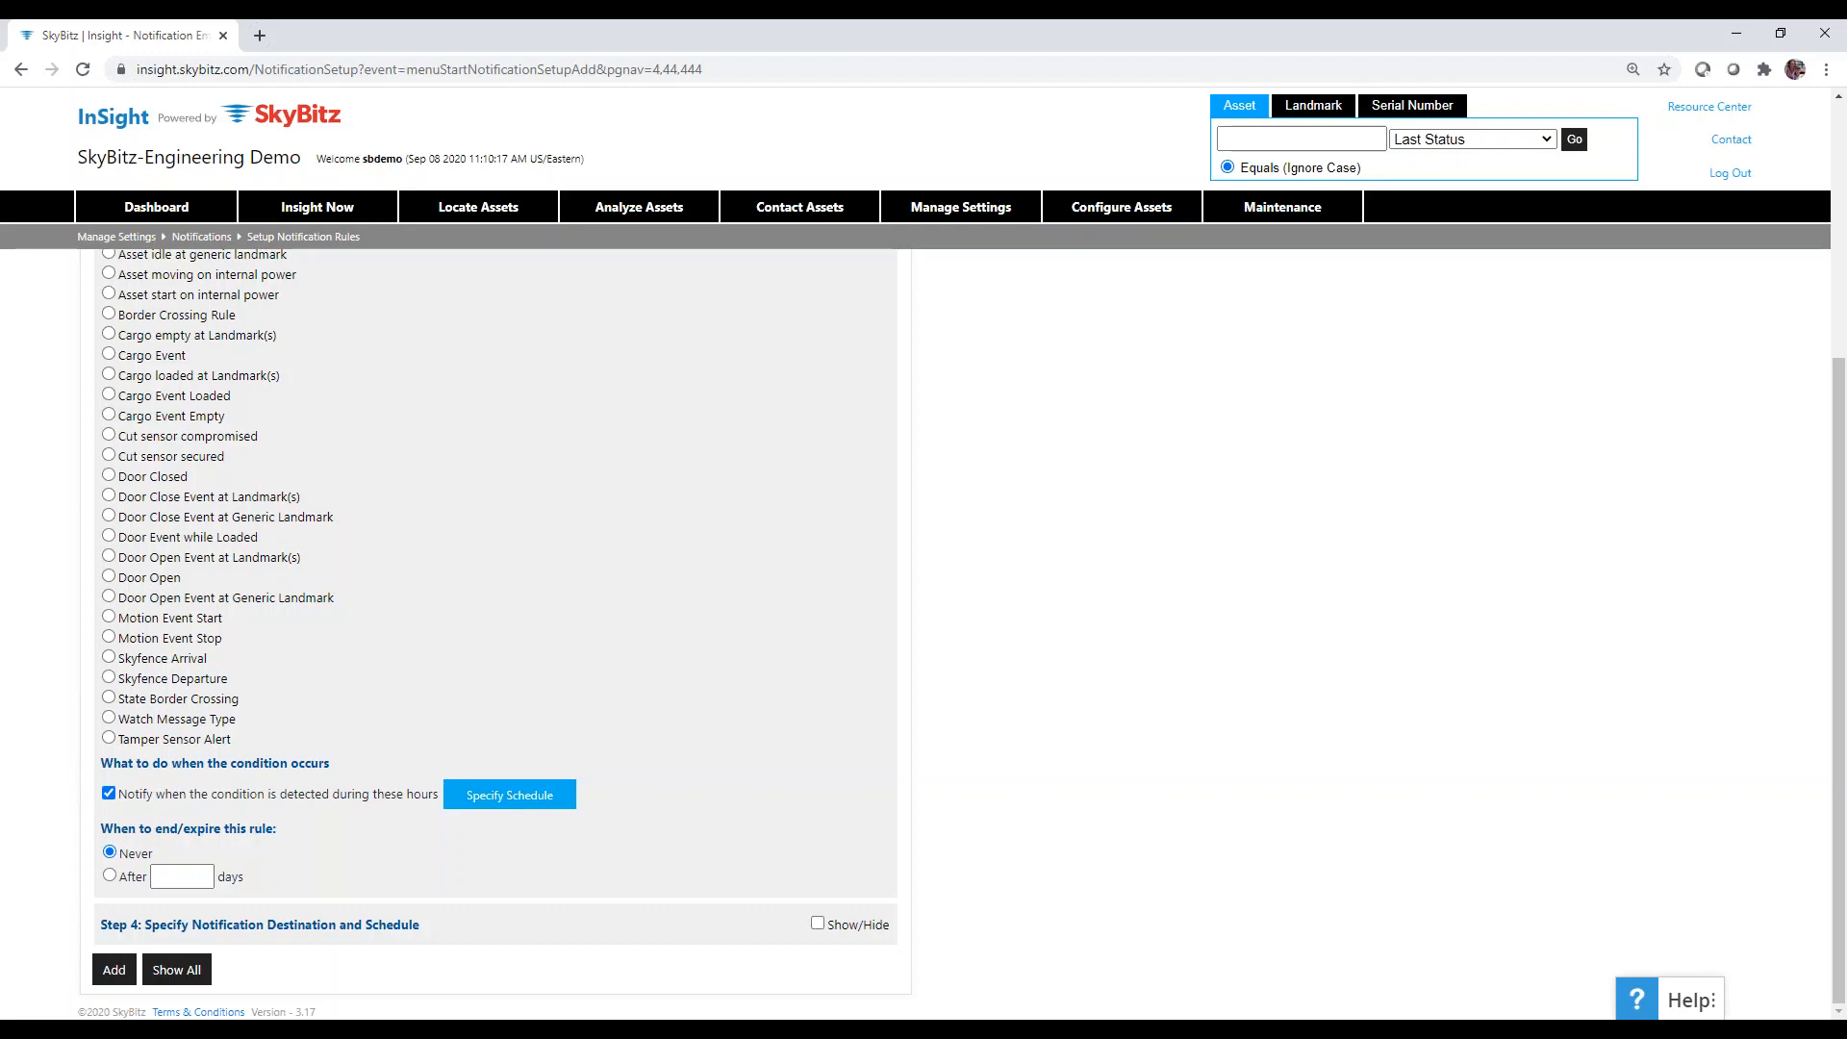
scroll(520, 660, "up", 3)
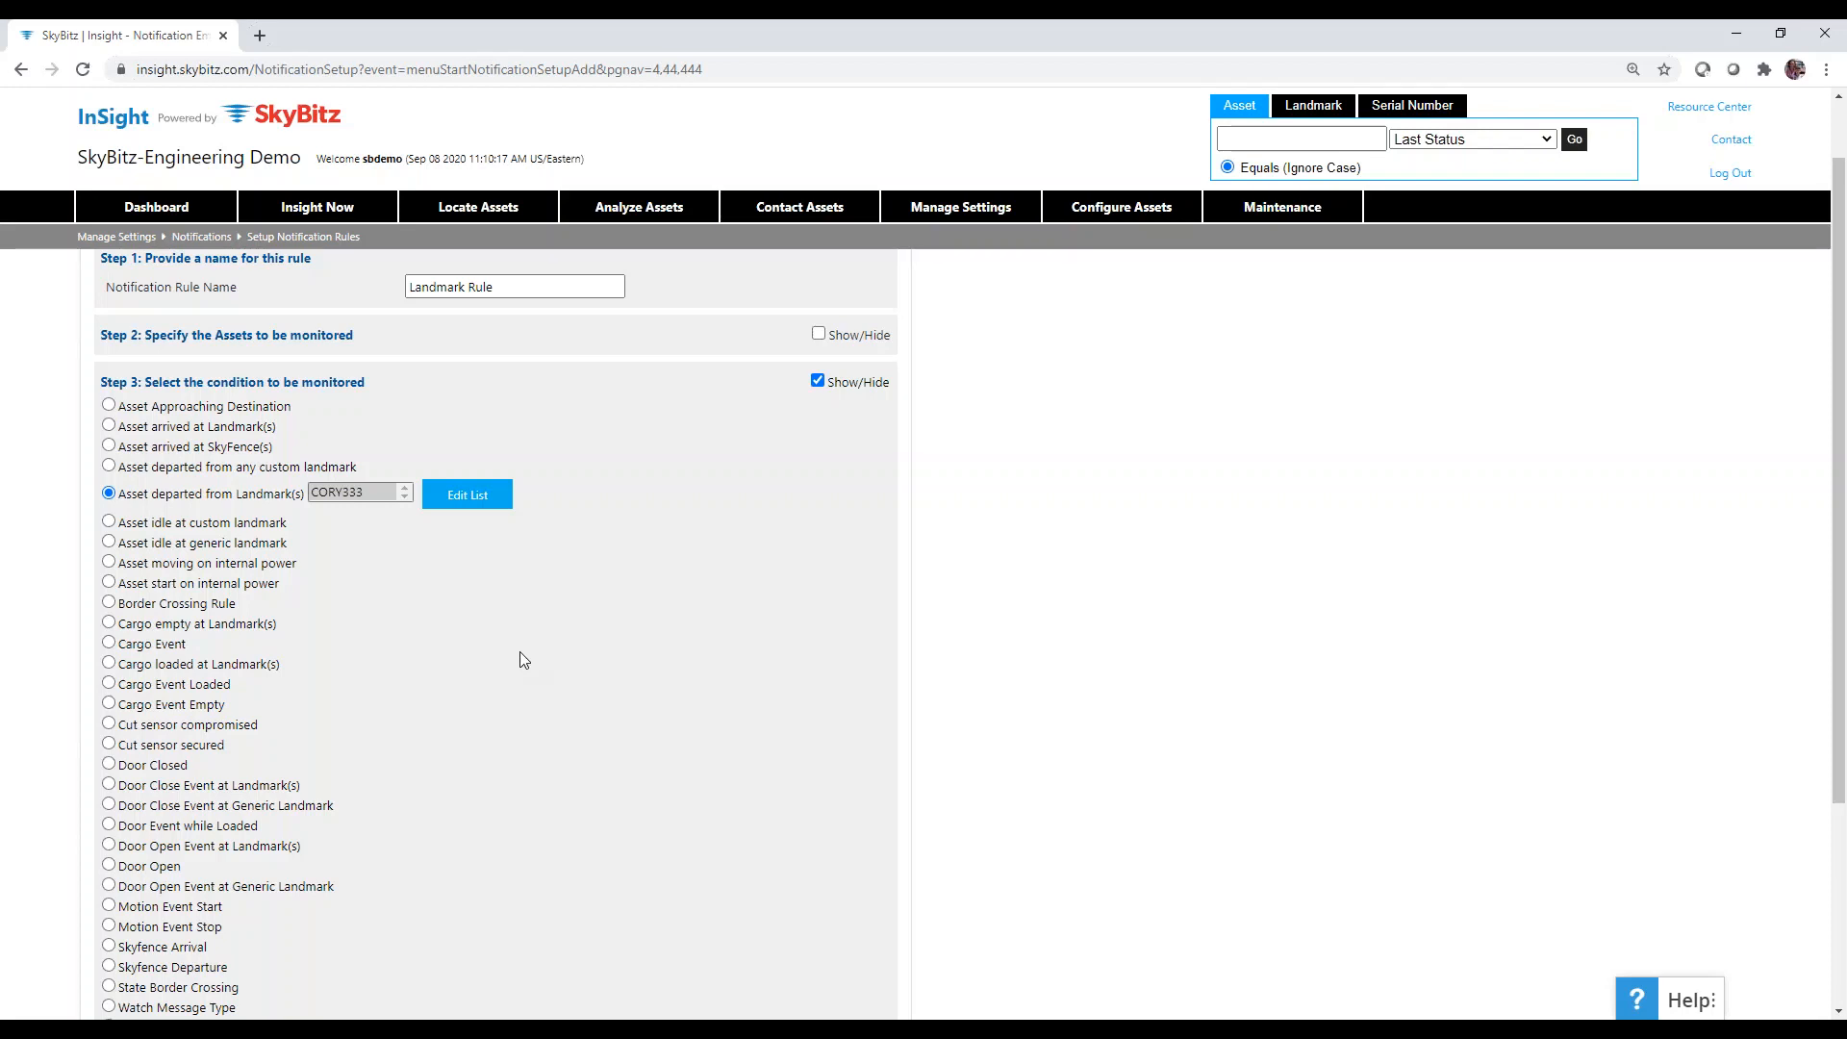
scroll(520, 658, "down", 2)
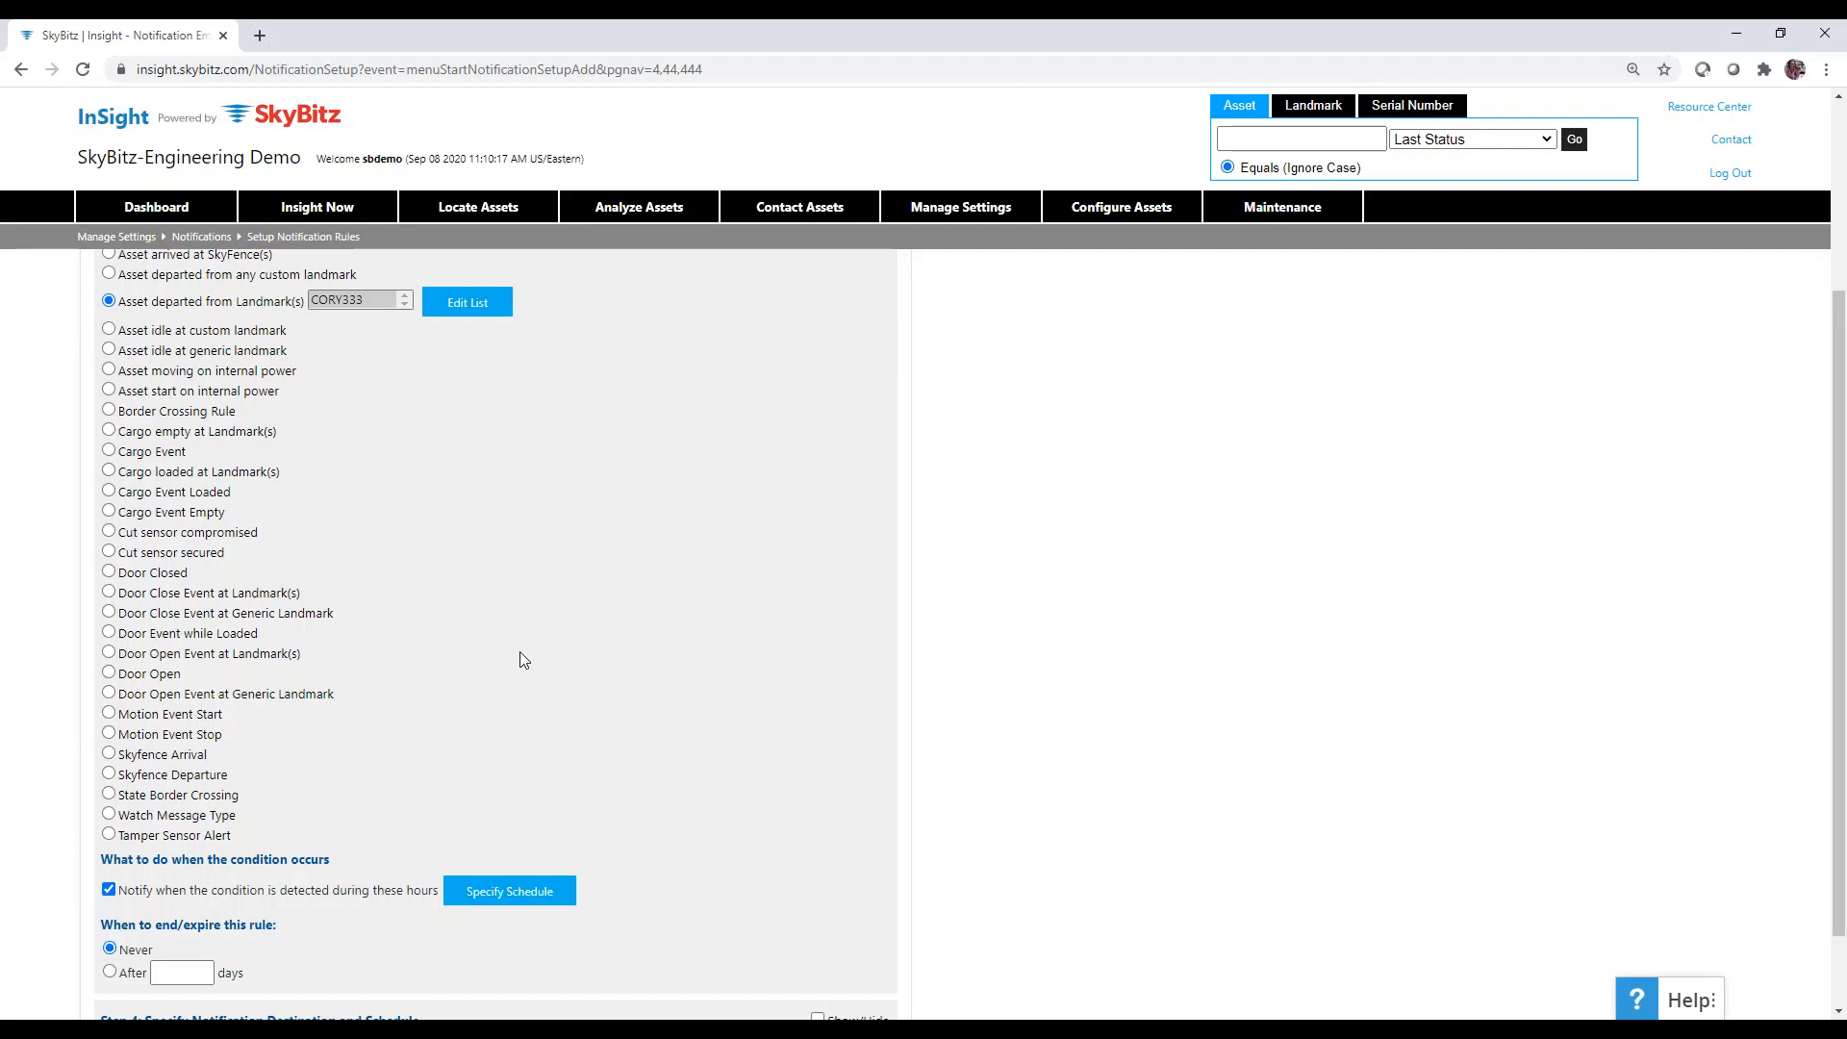
scroll(396, 804, "down", 1)
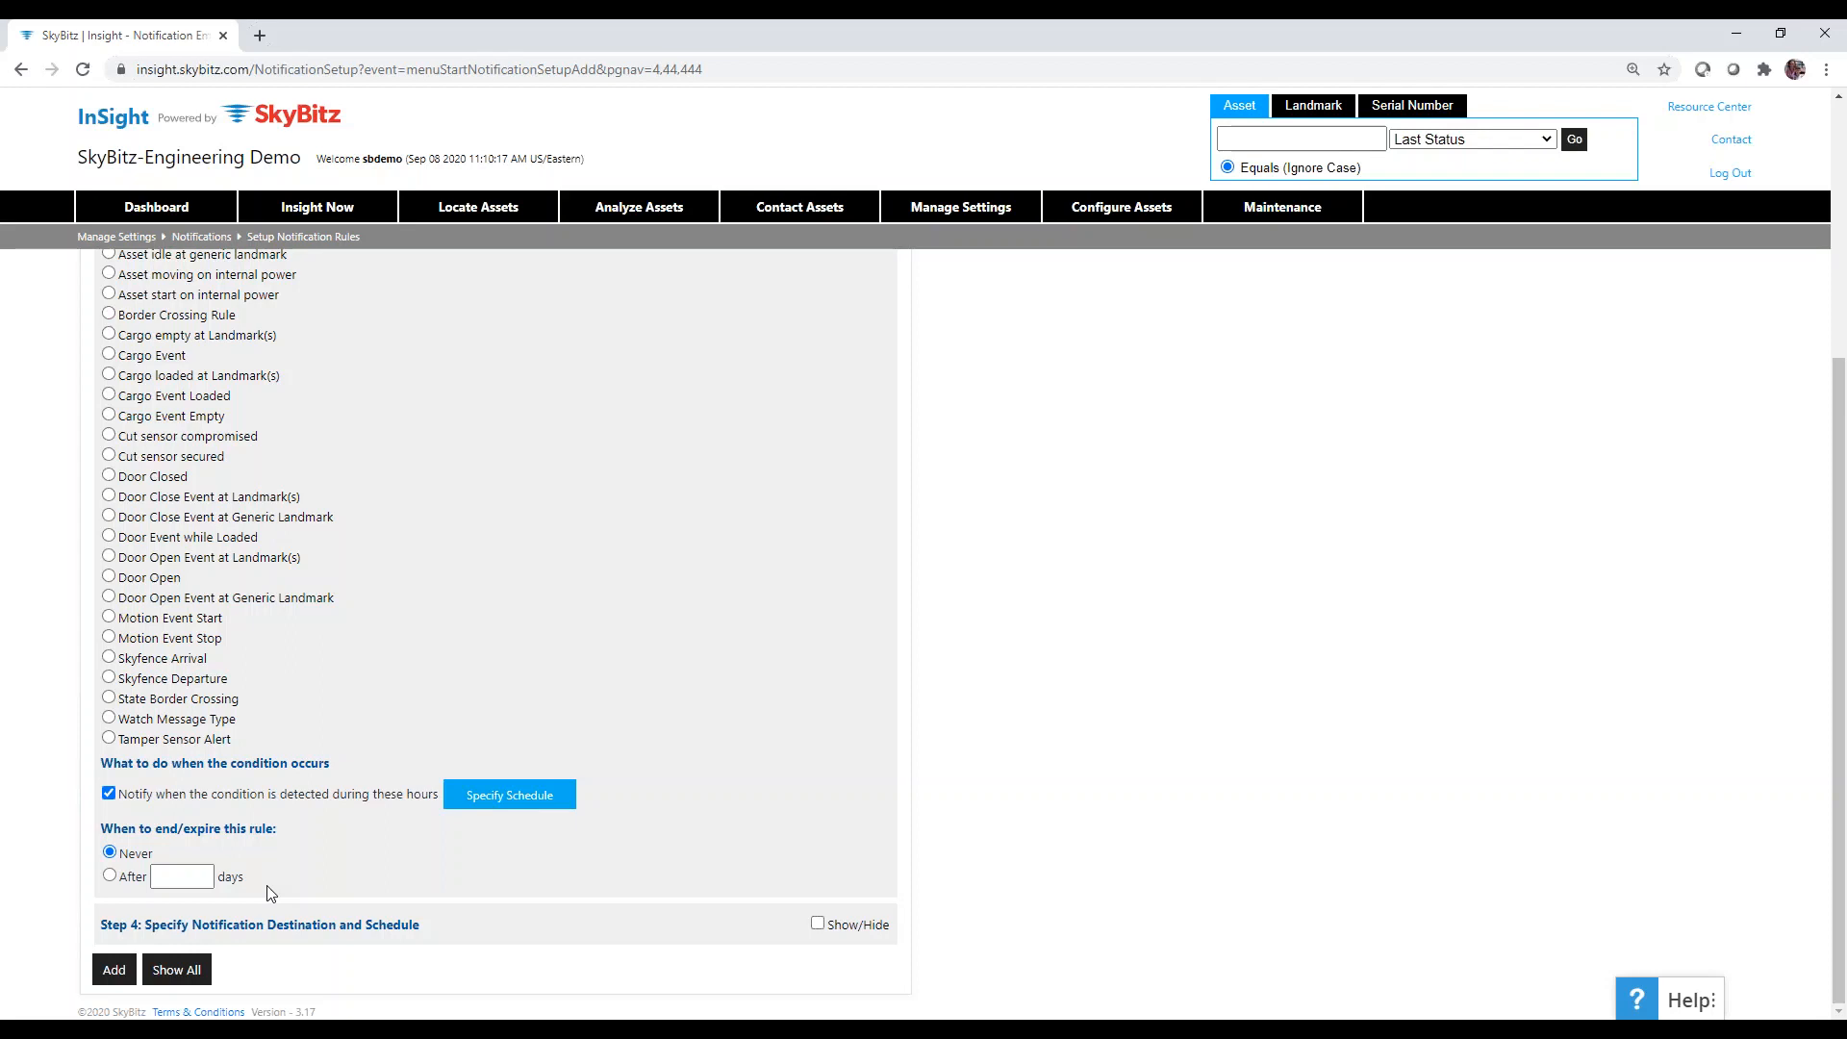
Change the rule's expiration from Never to After a number of days.
left_click(110, 876)
scroll(953, 866, "up", 1)
scroll(953, 933, "down", 1)
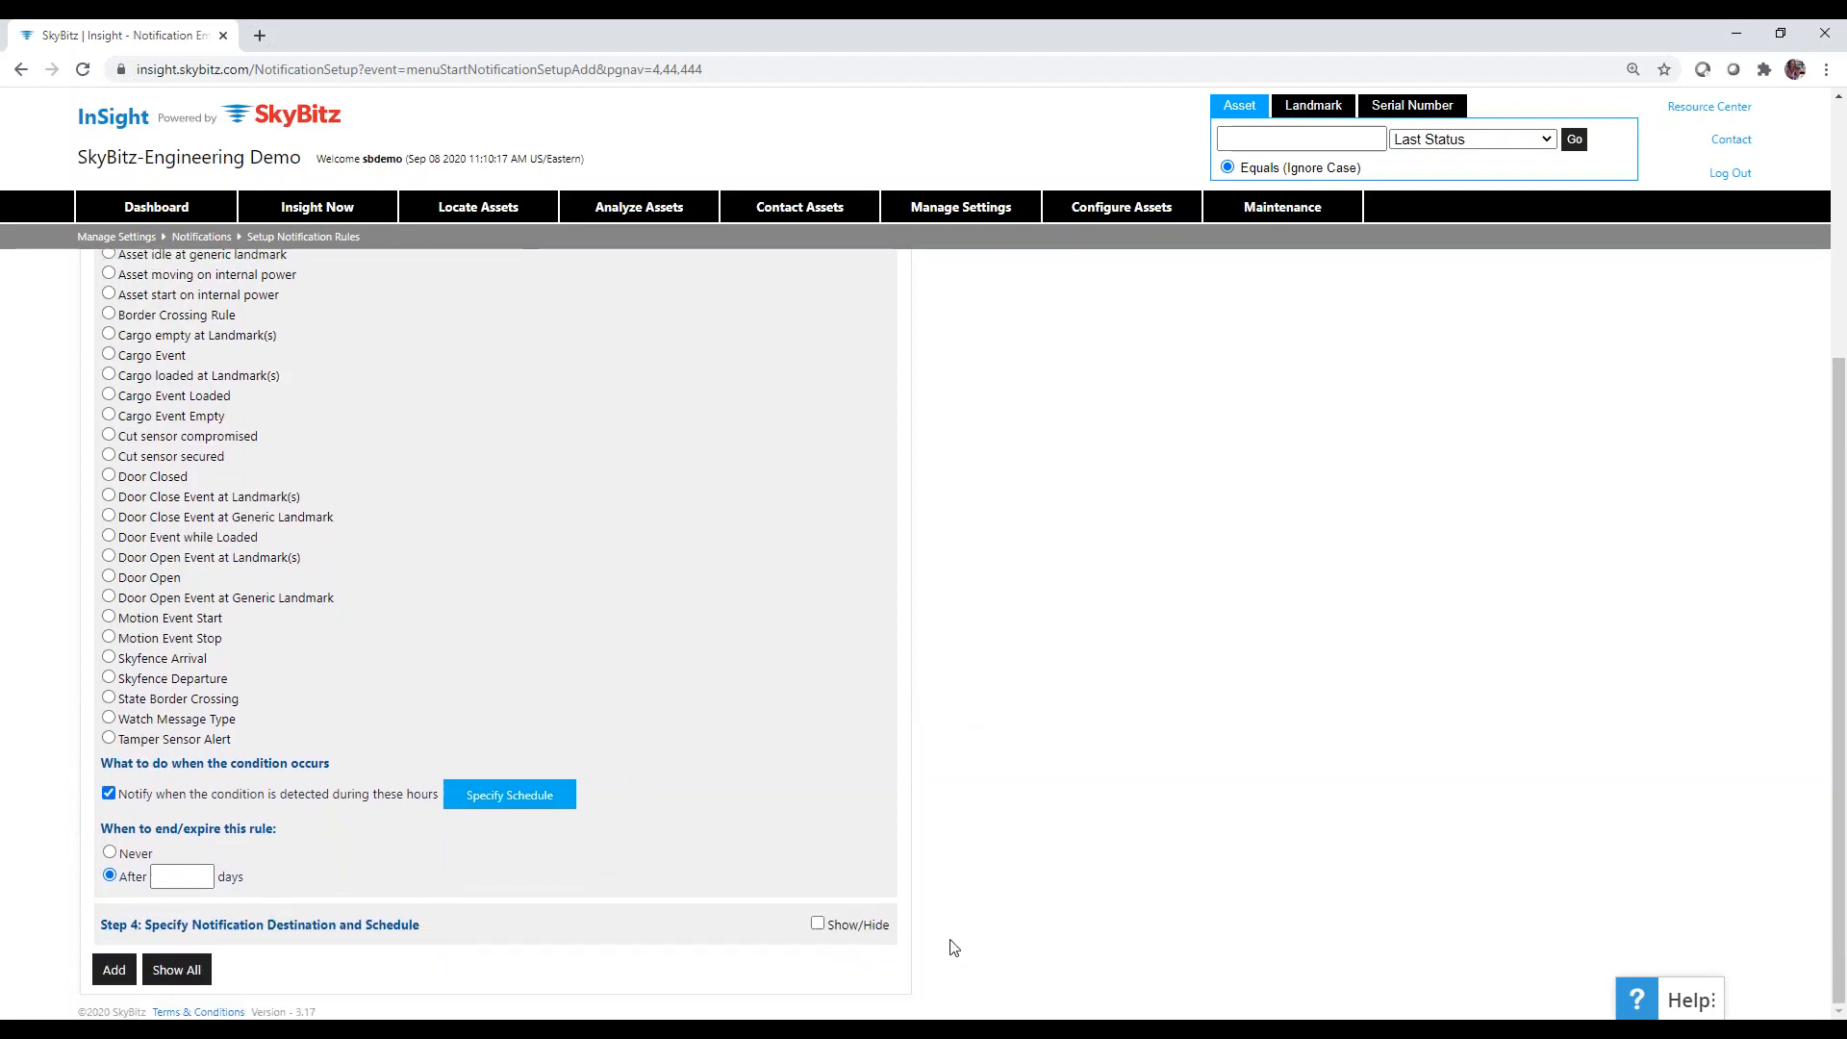
Show the Step 4 destination and notification schedule options.
left_click(818, 925)
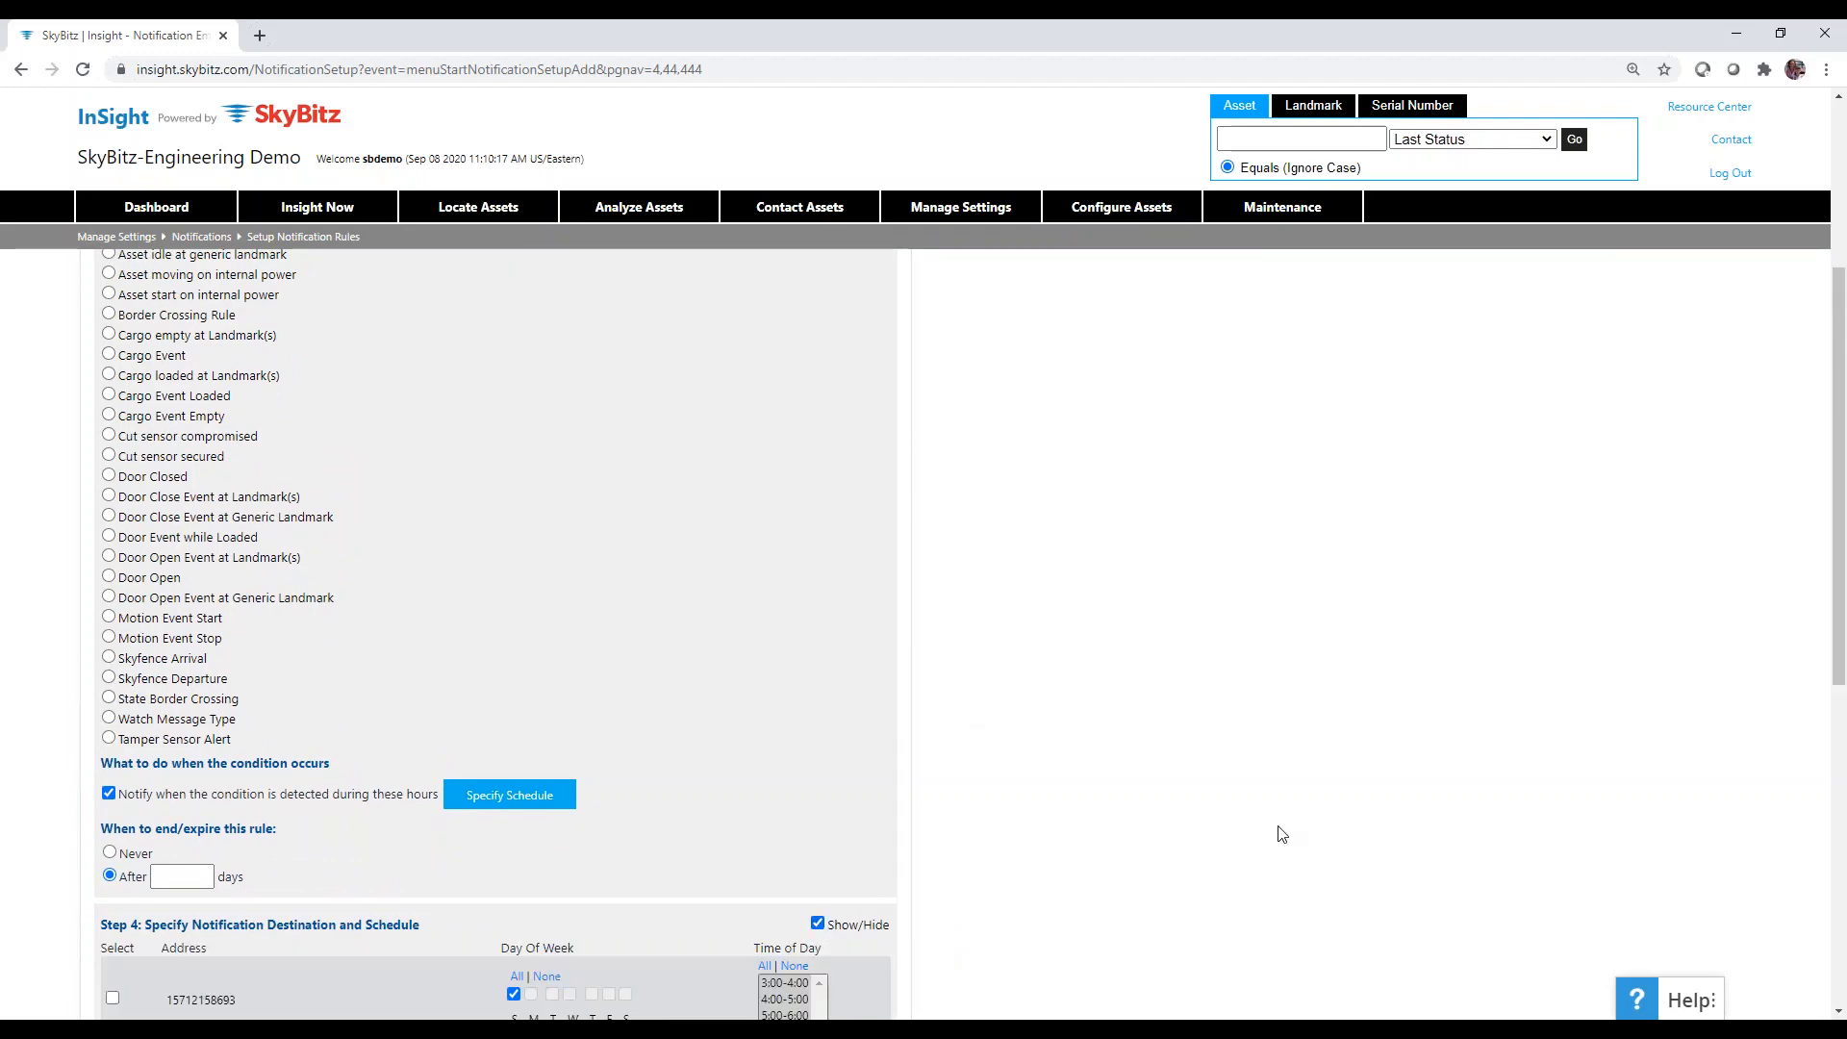
scroll(1283, 834, "down", 4)
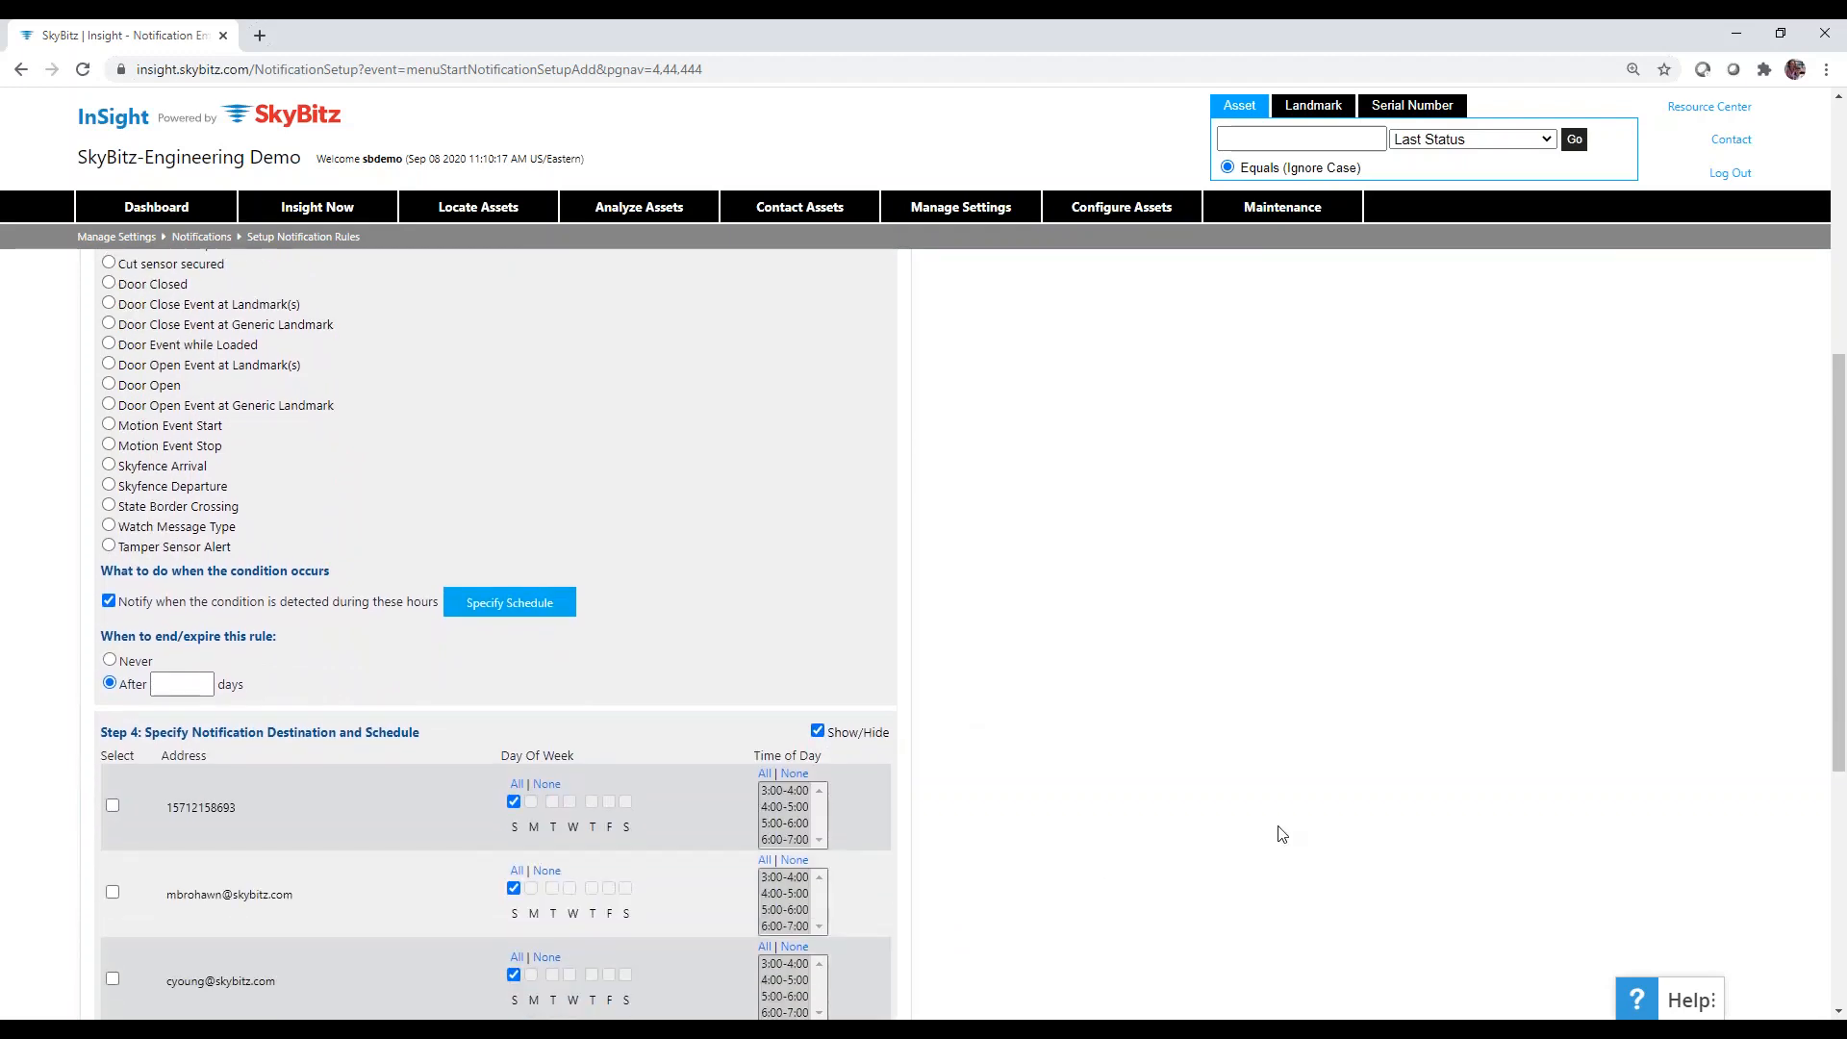
scroll(1282, 833, "down", 1)
scroll(1282, 833, "up", 3)
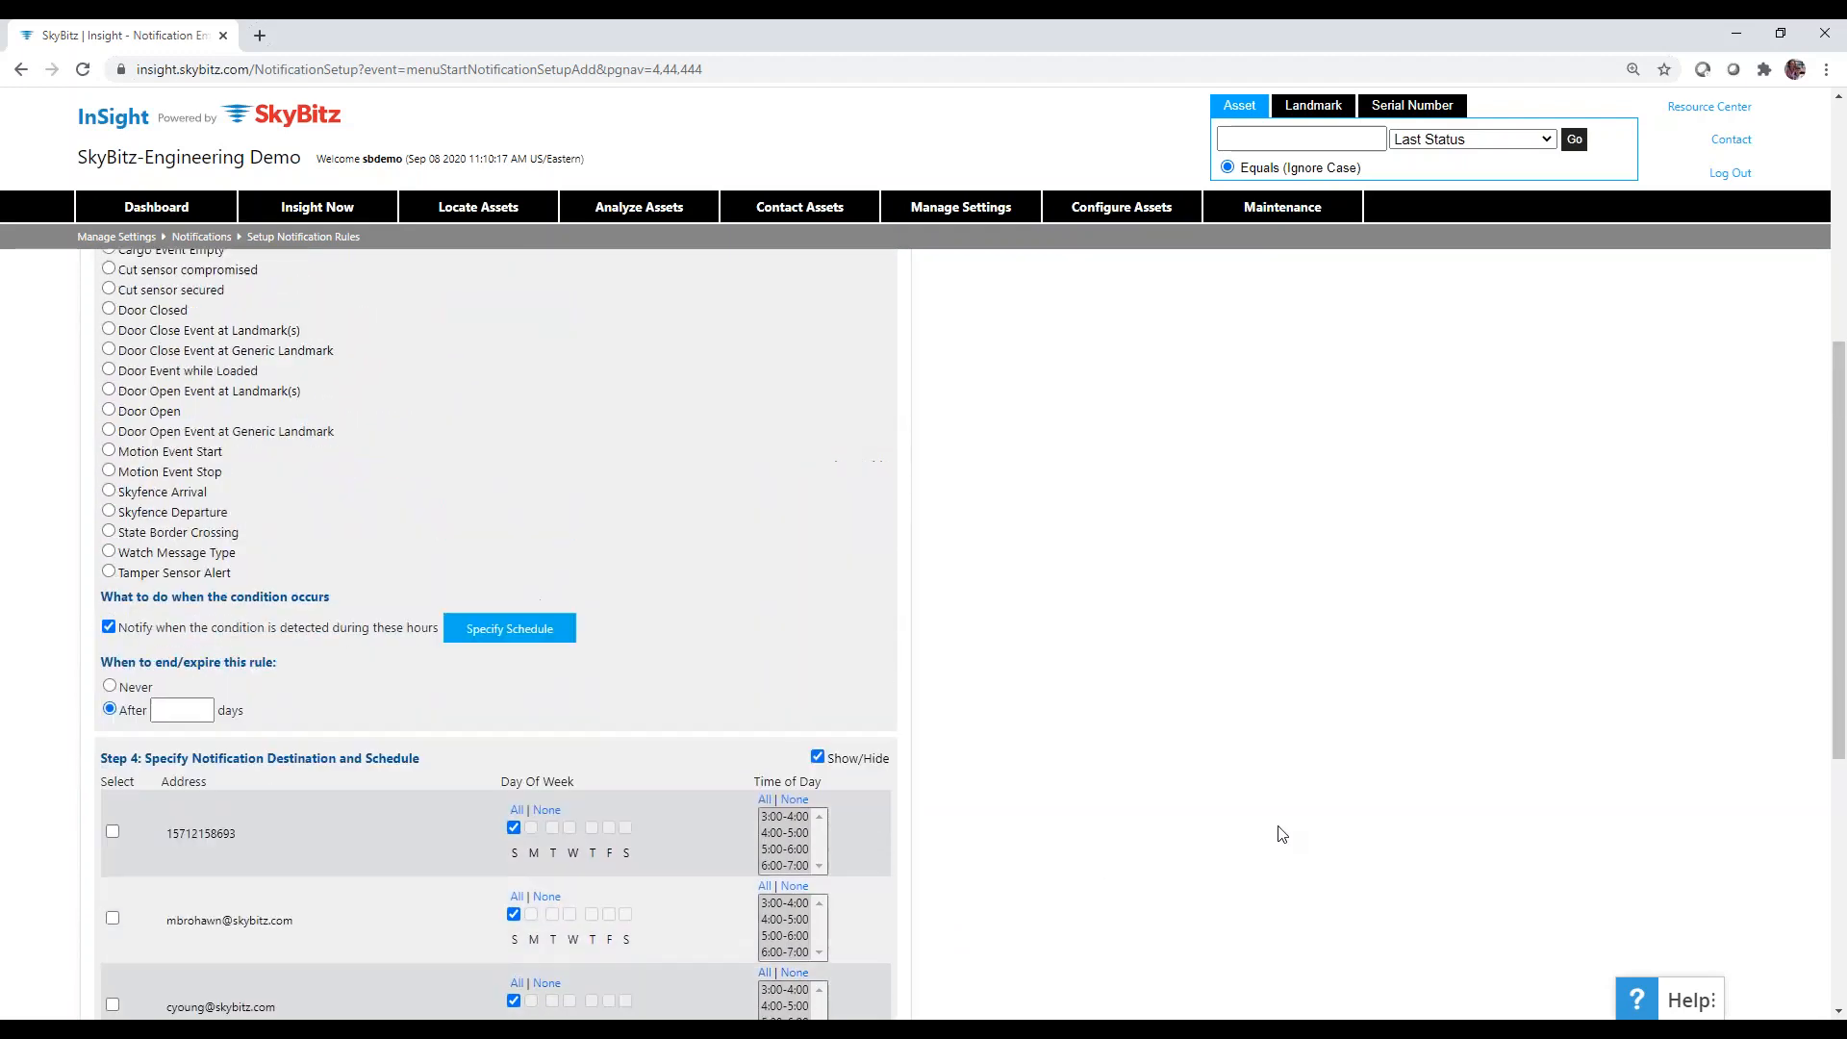
scroll(1283, 834, "down", 3)
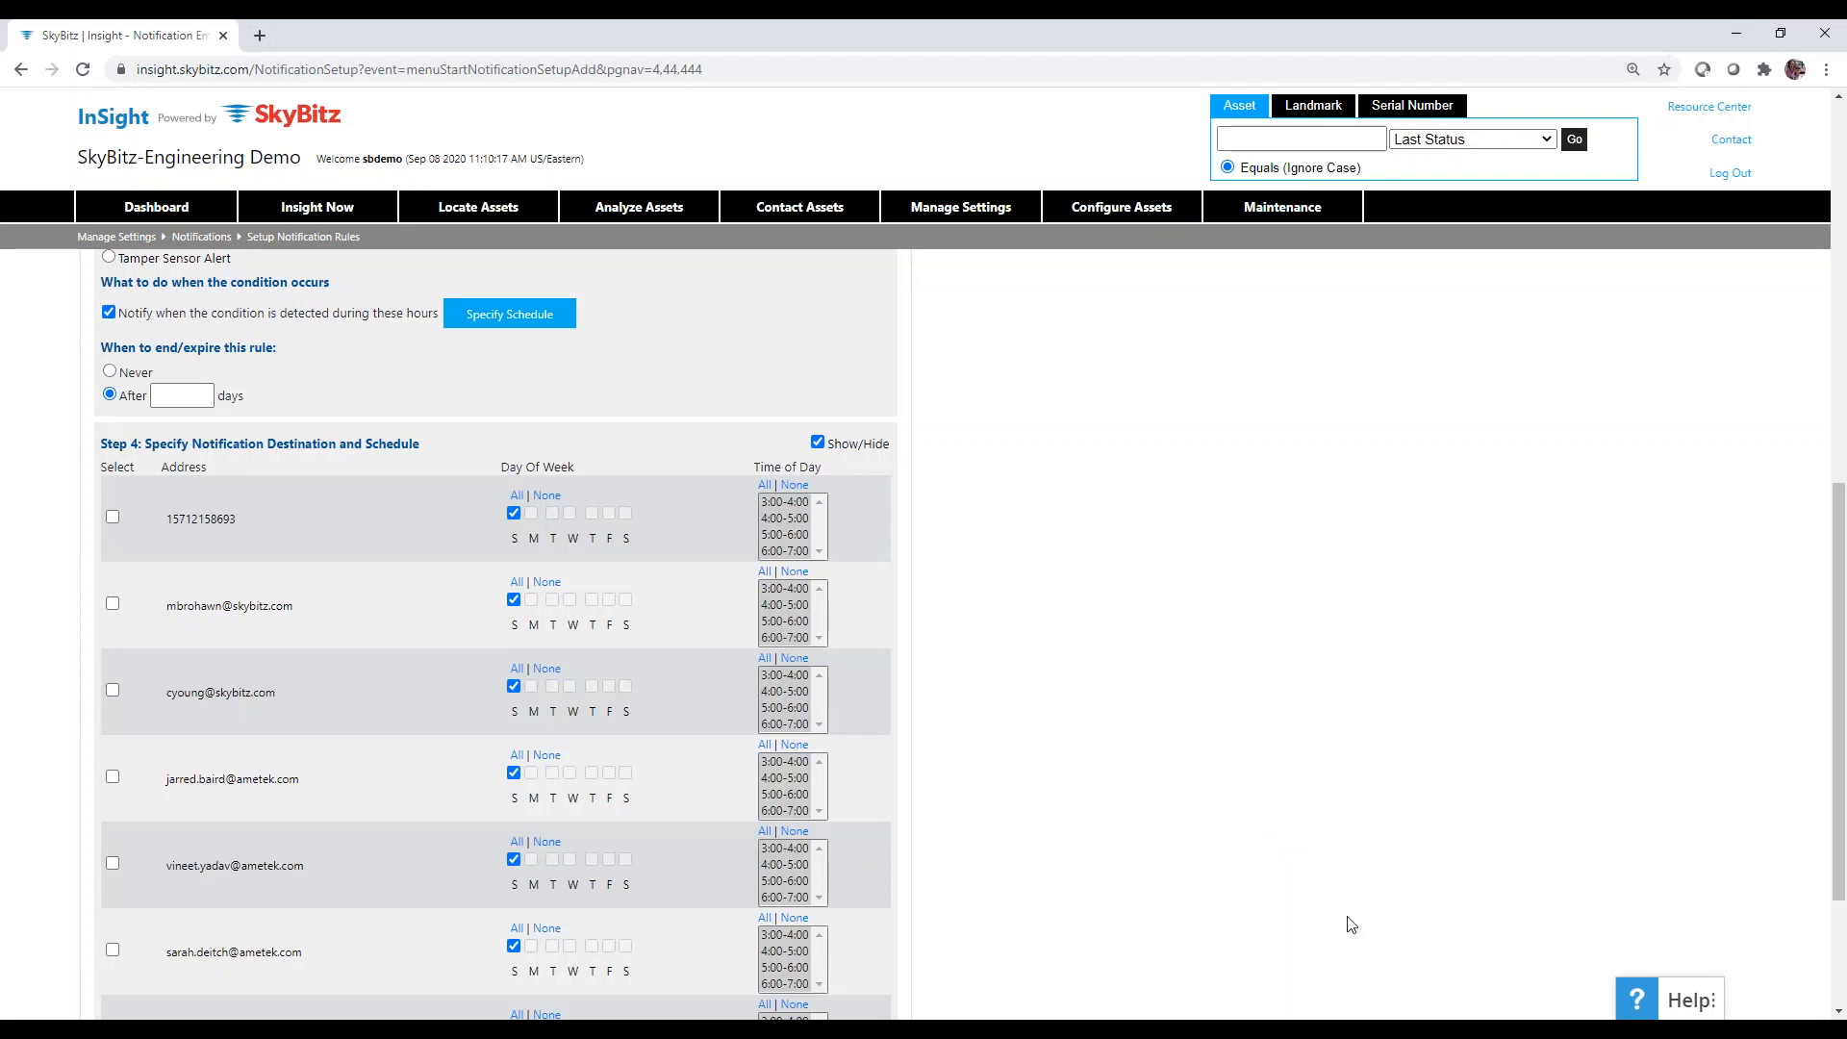
scroll(1075, 701, "down", 2)
scroll(1076, 701, "down", 1)
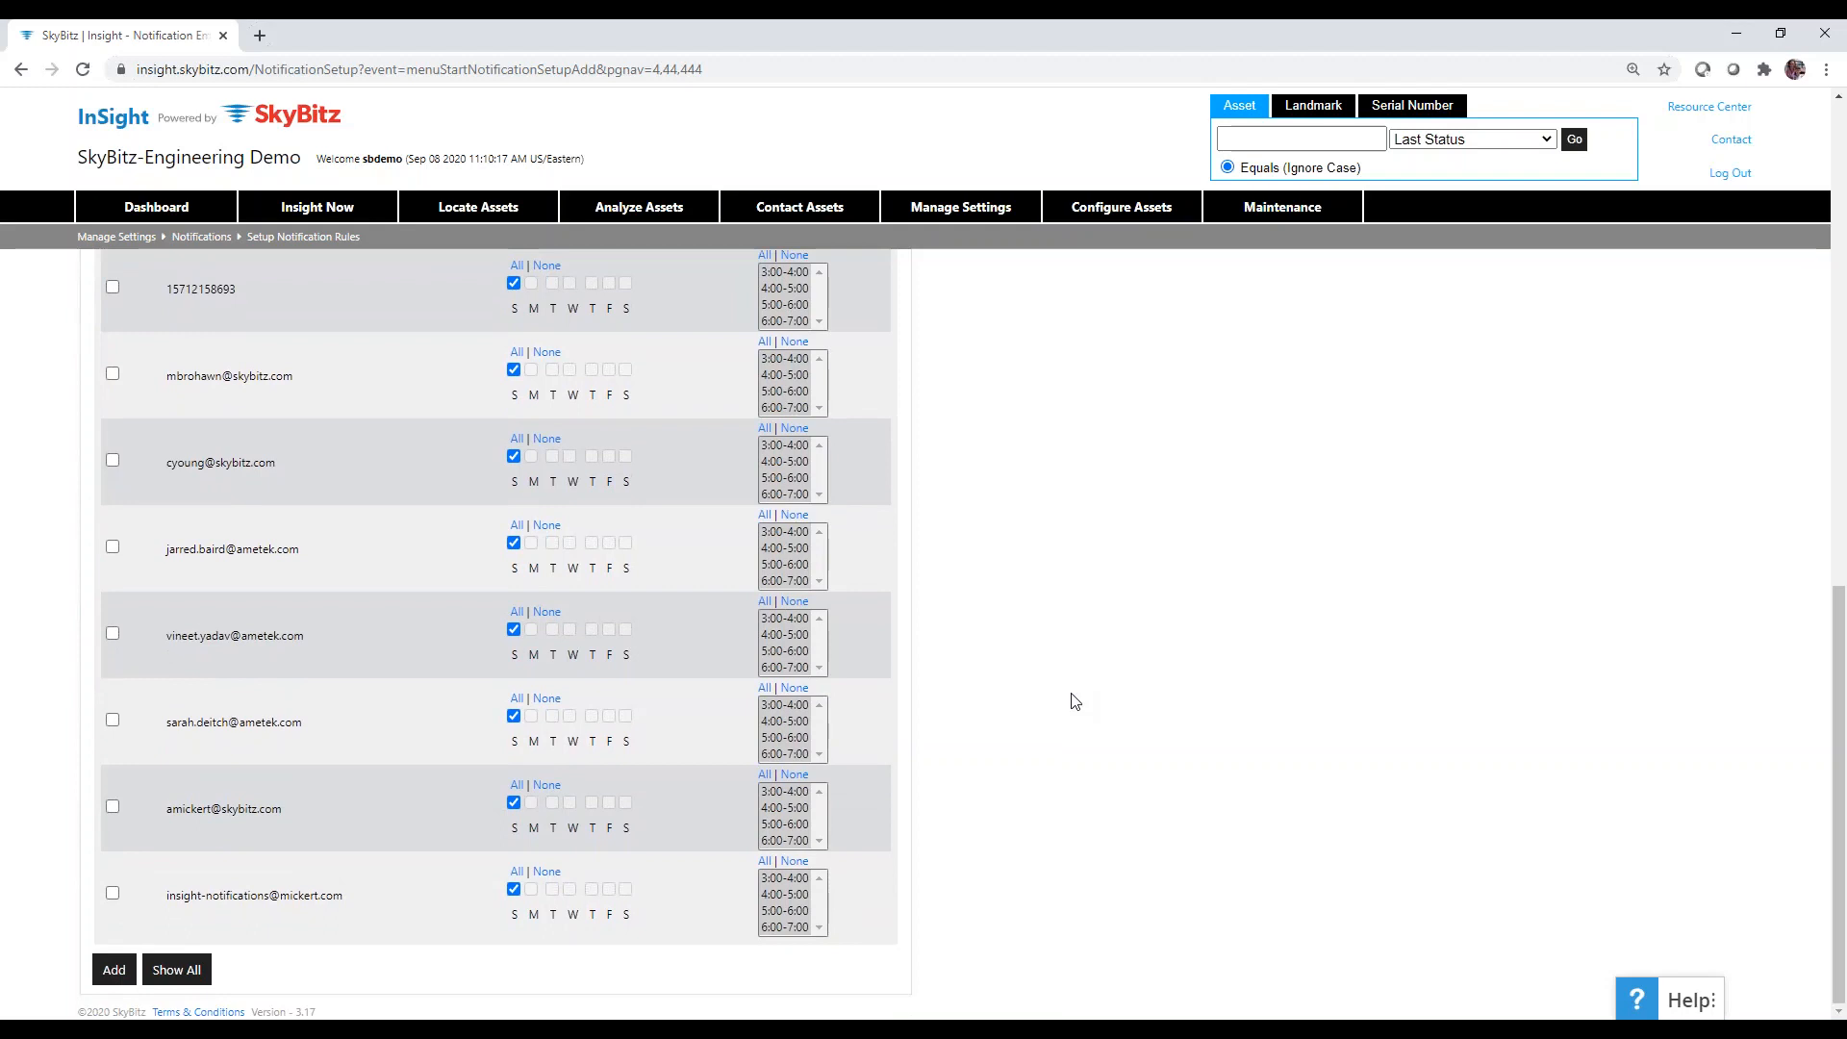
Select one e-mail address from the list as the alert recipient.
left_click(112, 721)
scroll(993, 730, "up", 5)
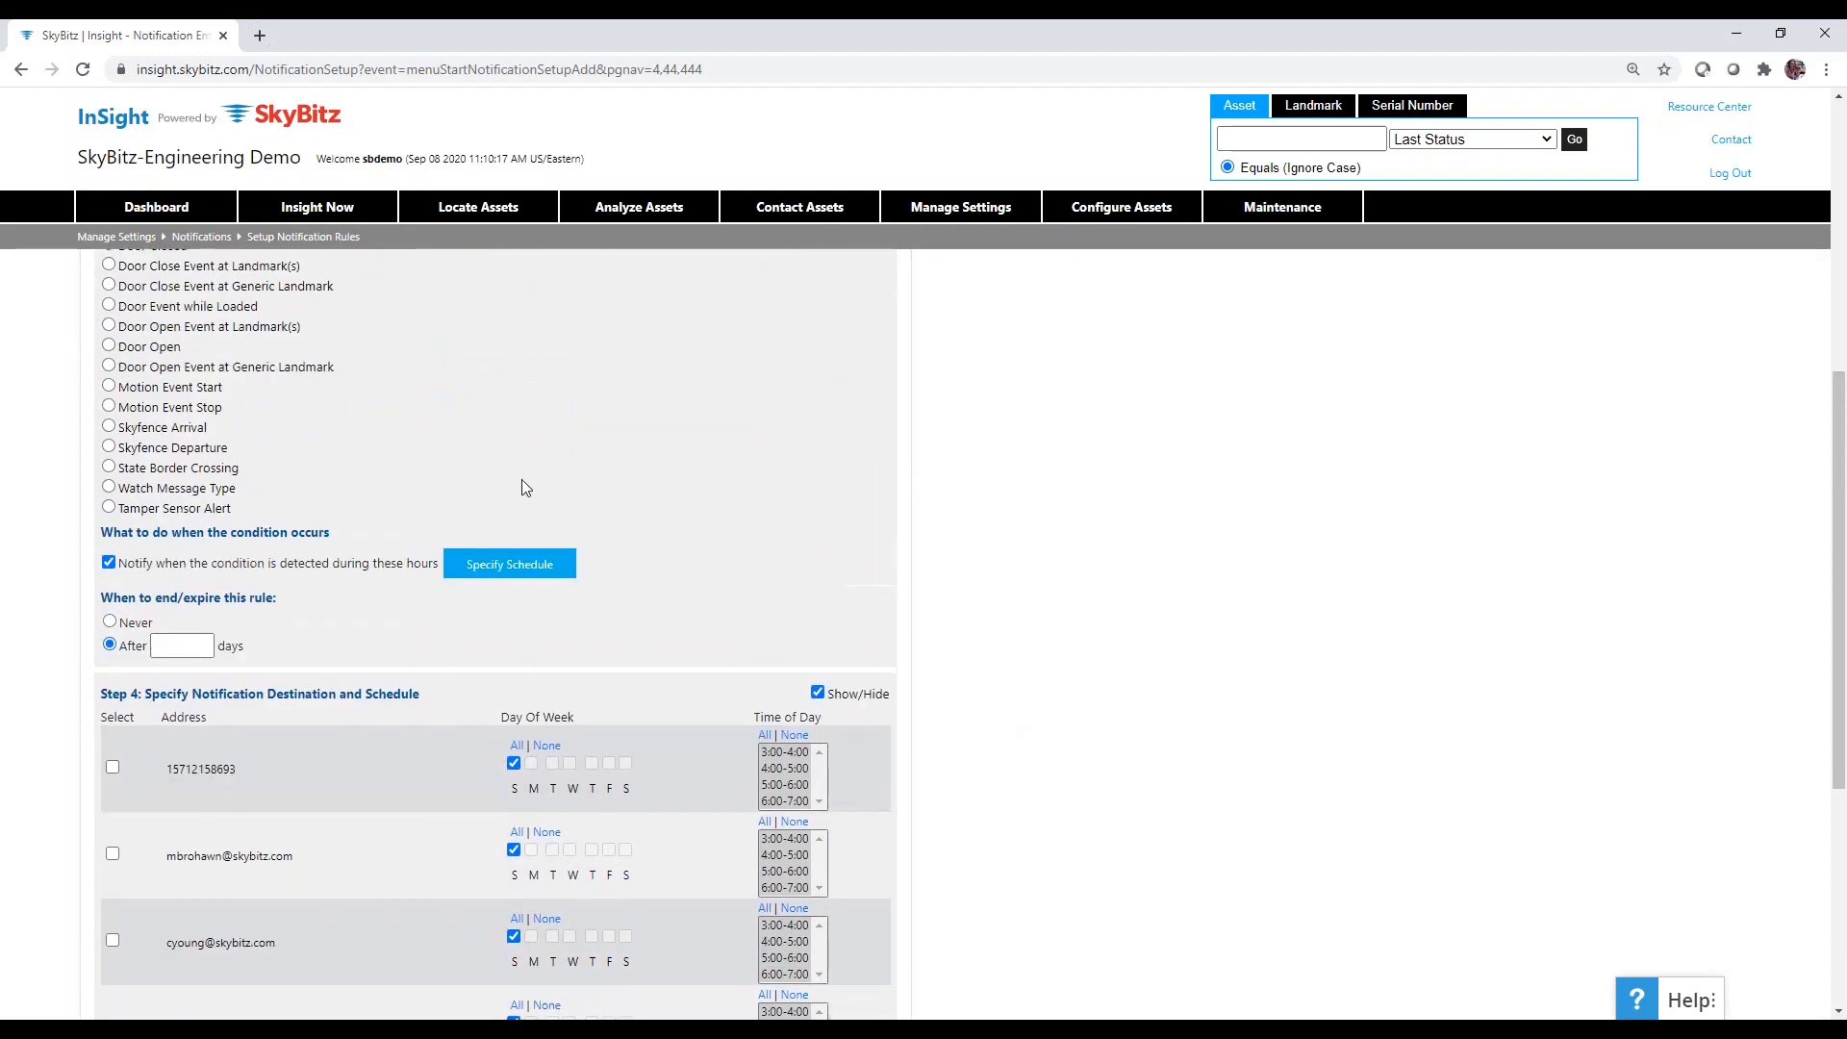
scroll(525, 476, "down", 1)
scroll(1086, 801, "down", 3)
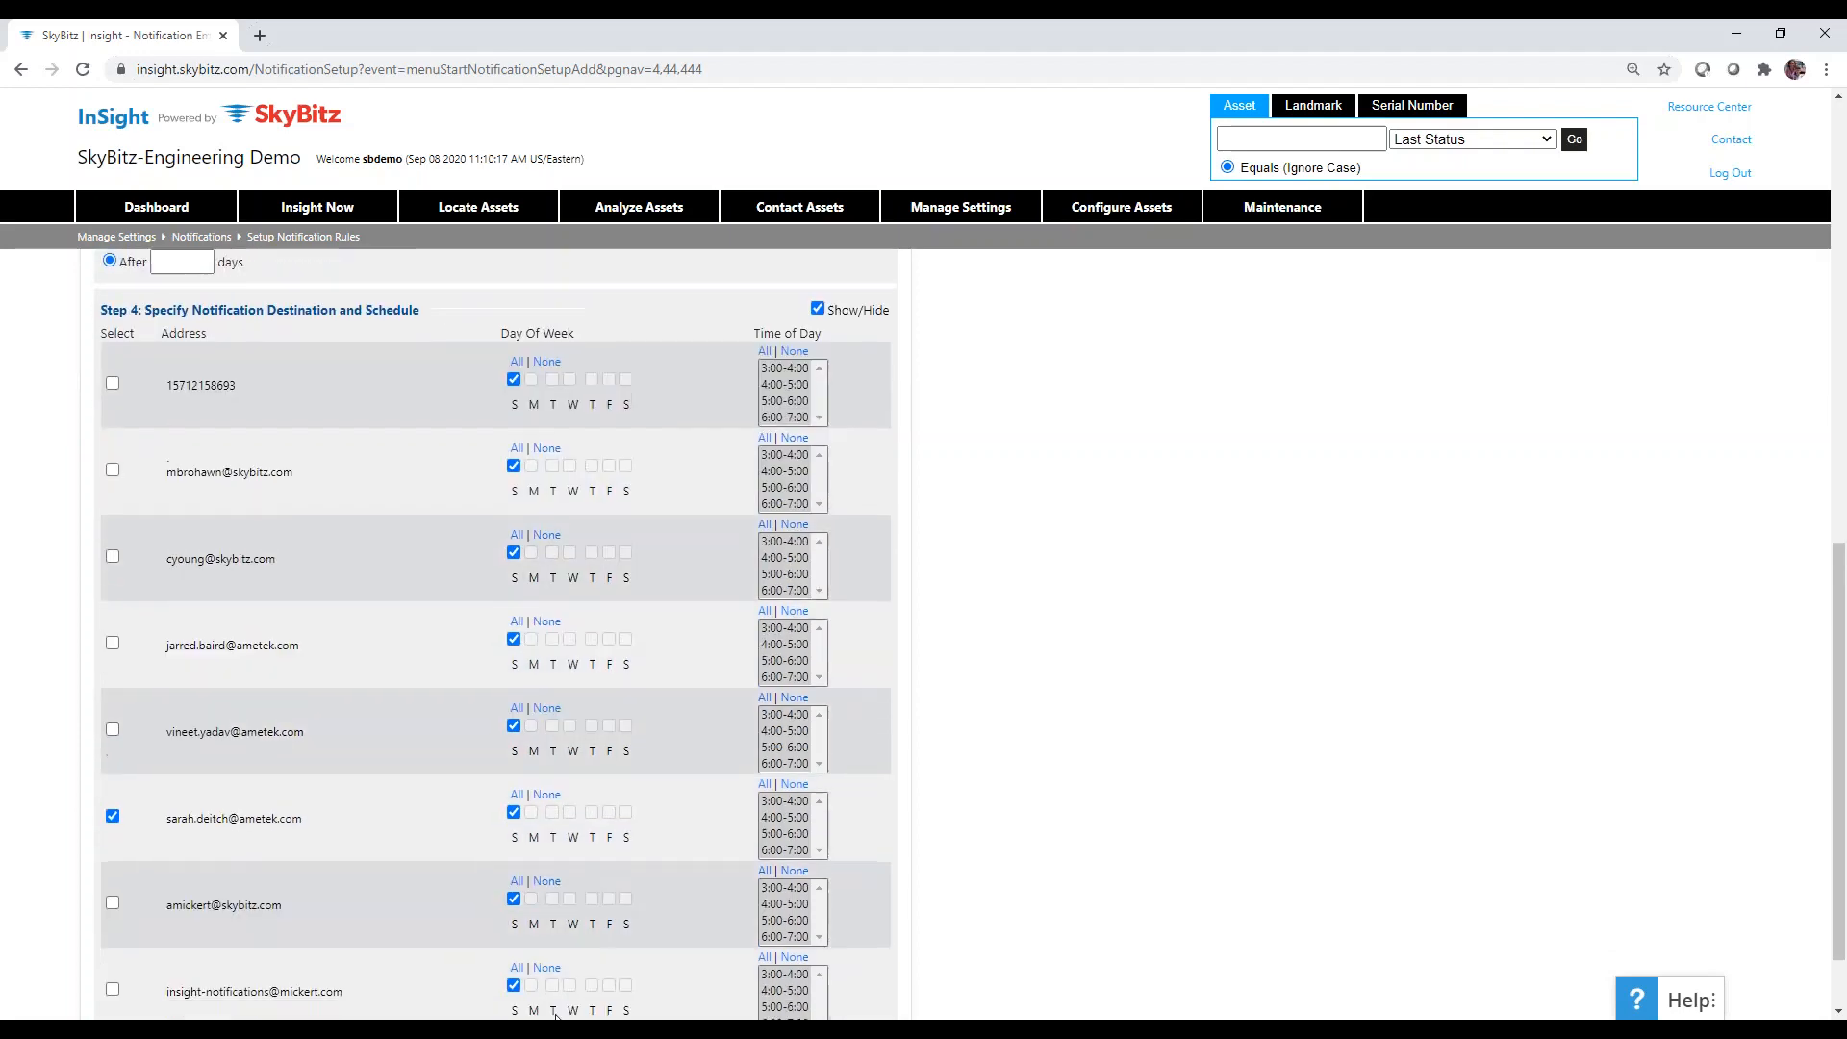
scroll(529, 956, "up", 1)
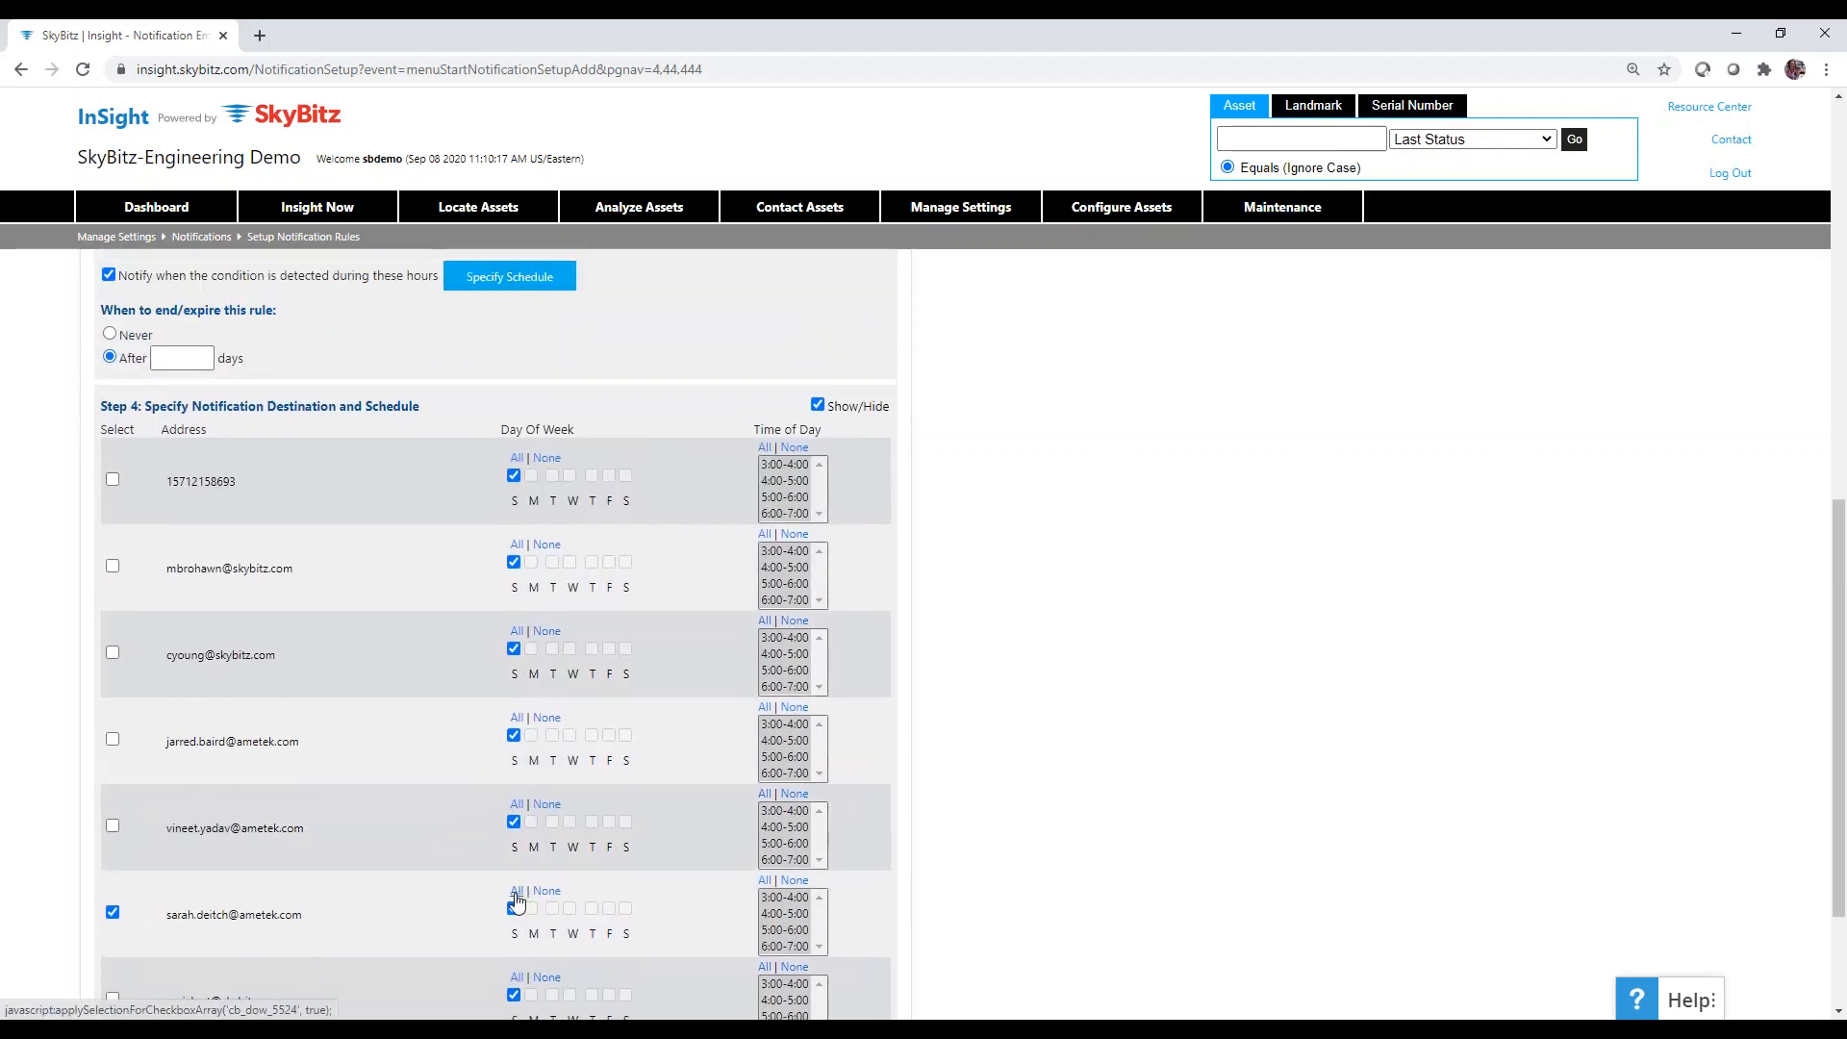
scroll(1109, 808, "down", 1)
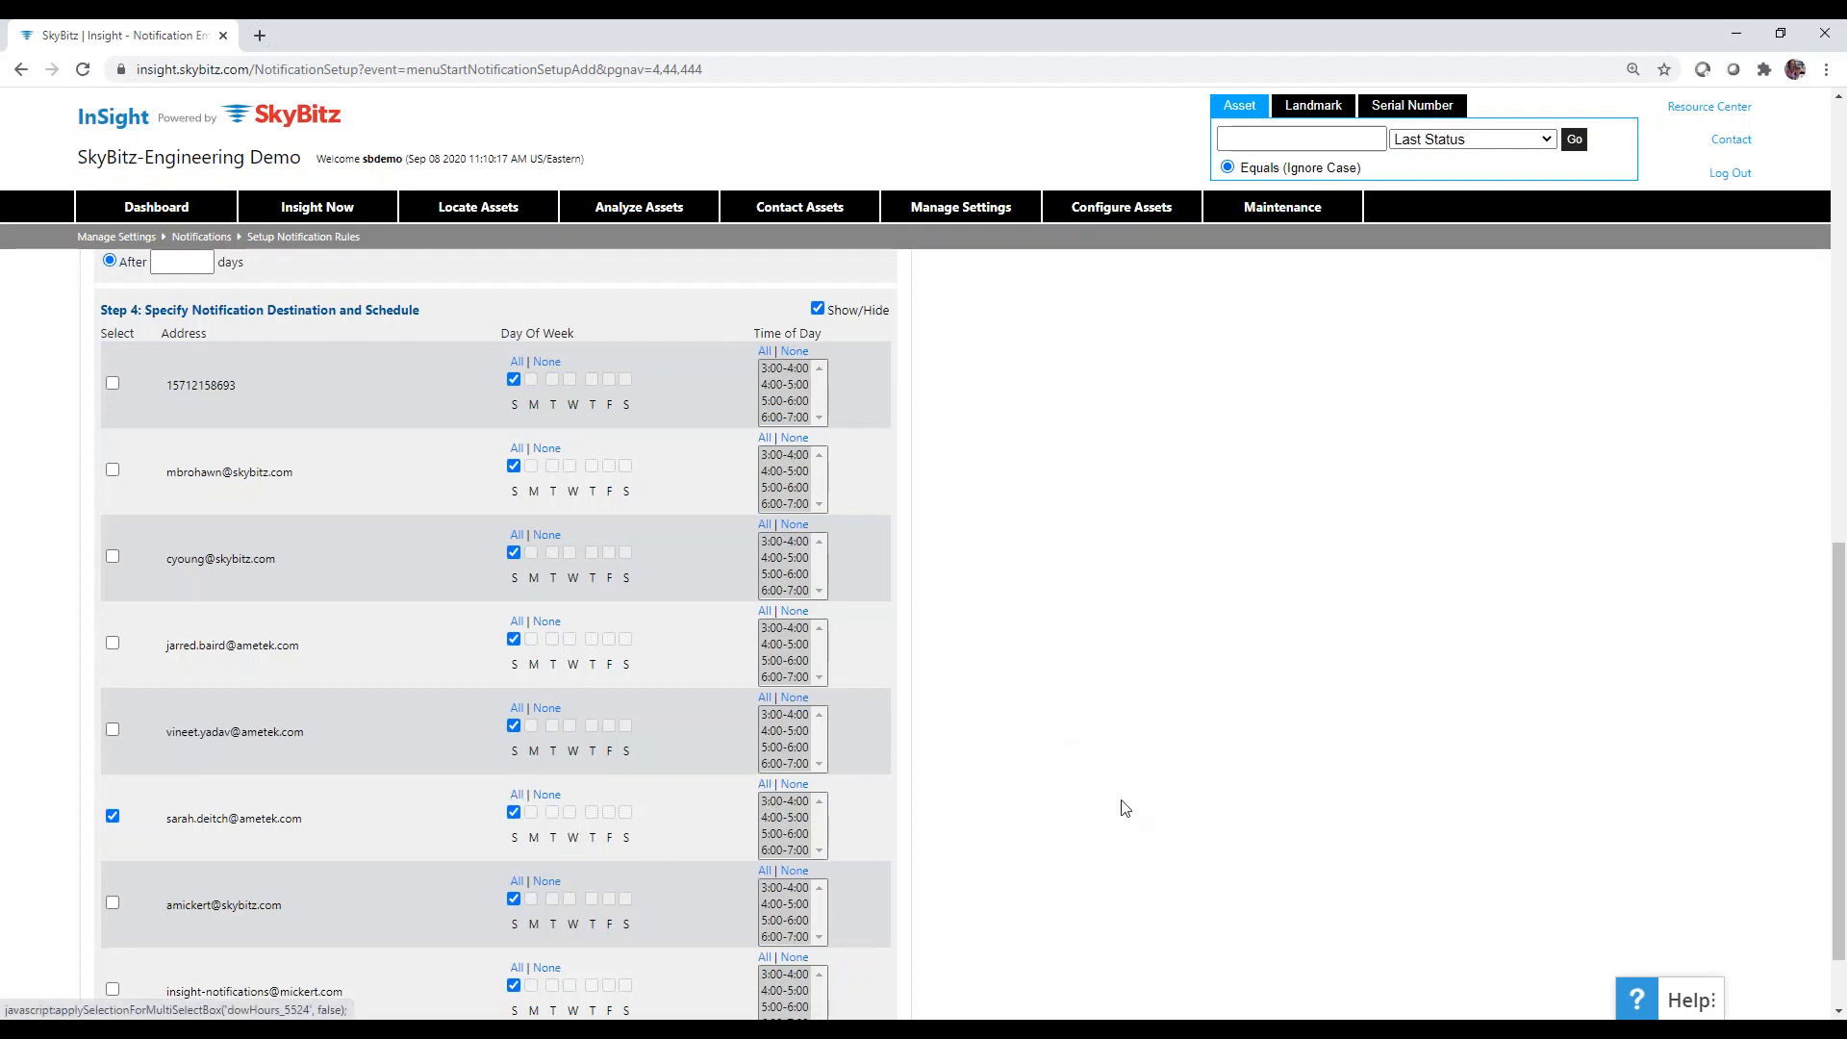
scroll(1122, 804, "up", 3)
scroll(1120, 769, "down", 1)
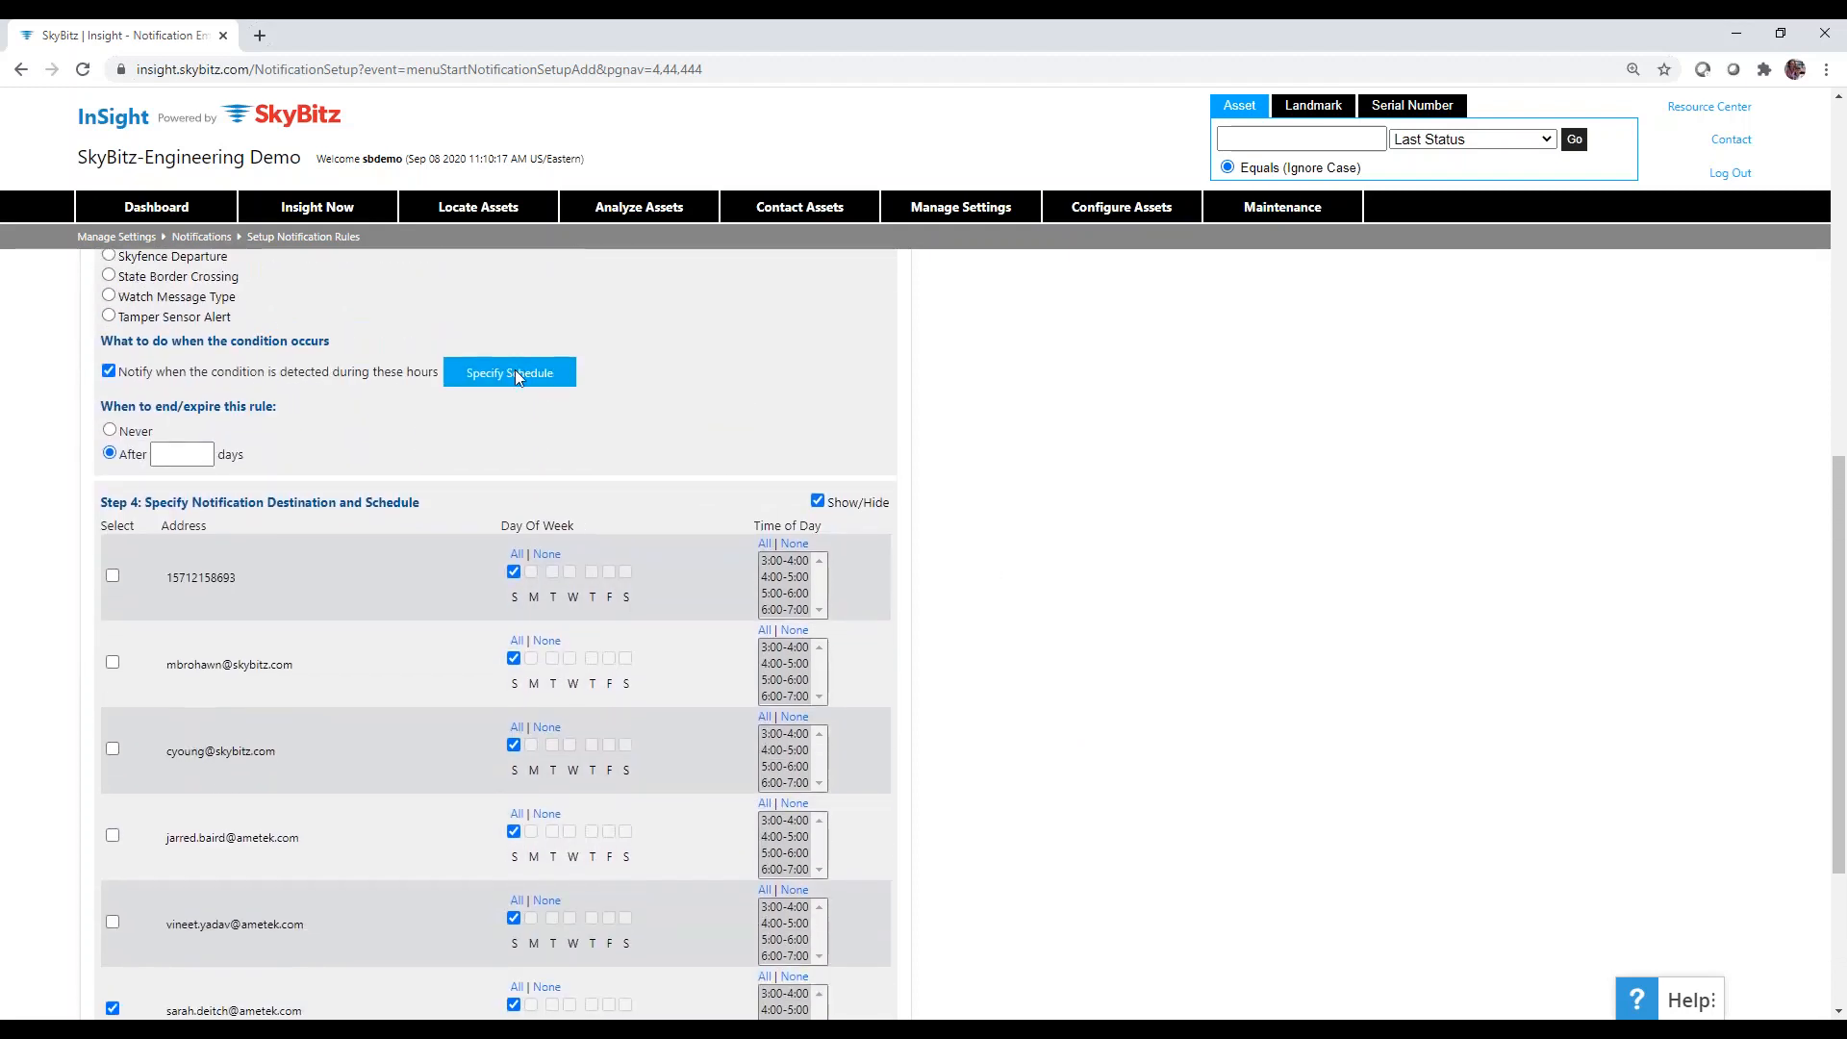
Set the rule to never expire and select All days and All hours in the schedule.
left_click(110, 430)
left_click(474, 385)
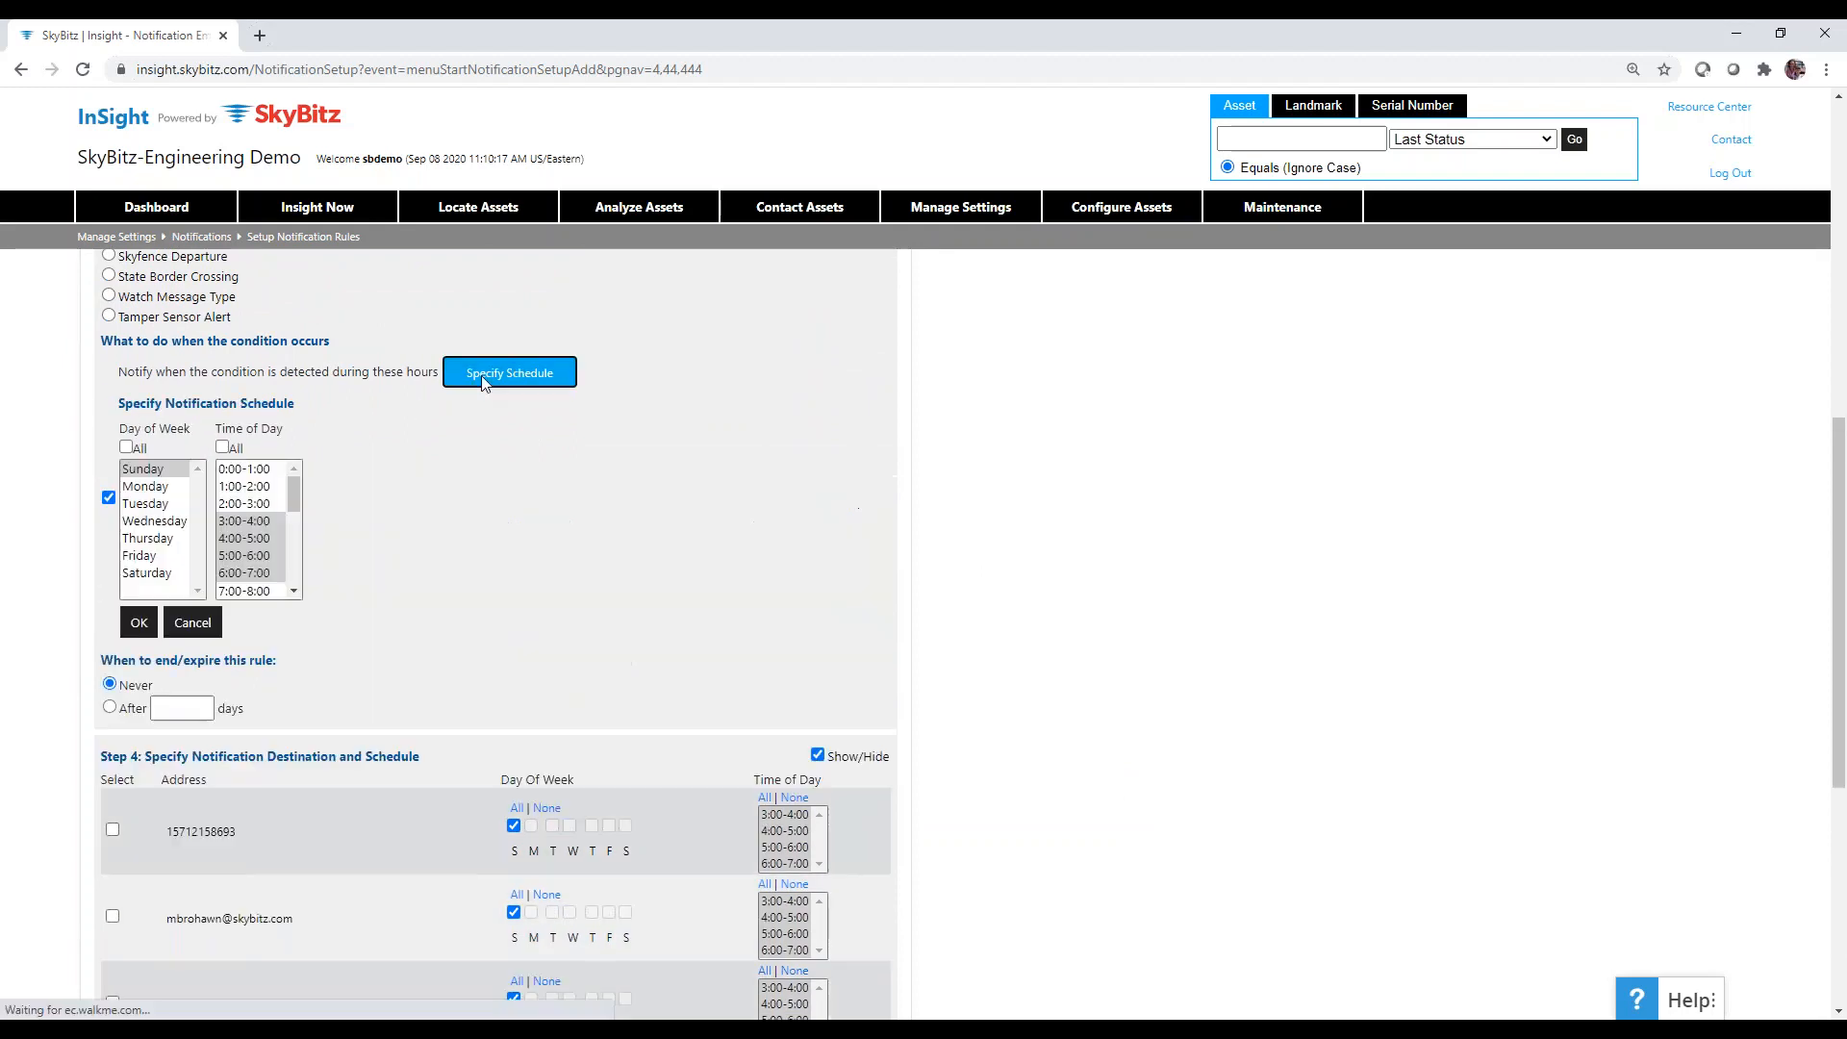
left_click(126, 447)
left_click(226, 448)
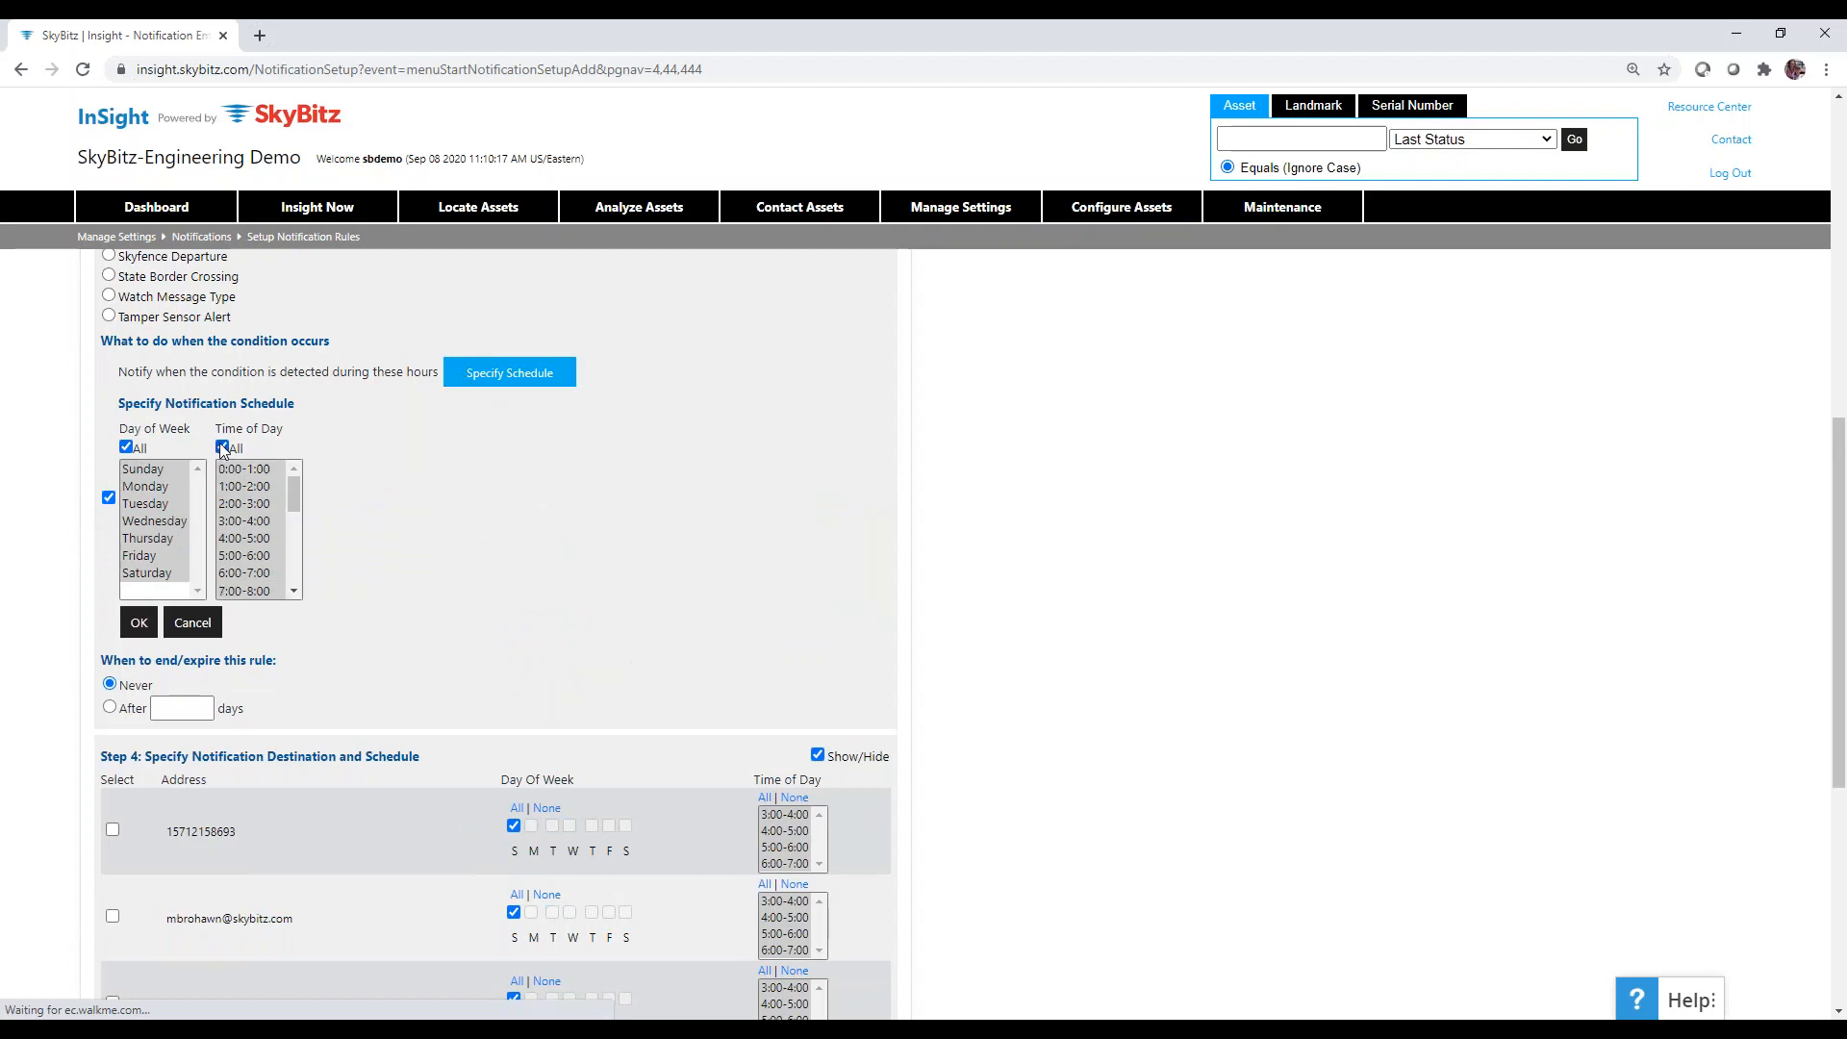
Untick the schedule checkbox to remove the notification hour restriction.
scroll(1182, 752, "down", 4)
scroll(1183, 753, "down", 2)
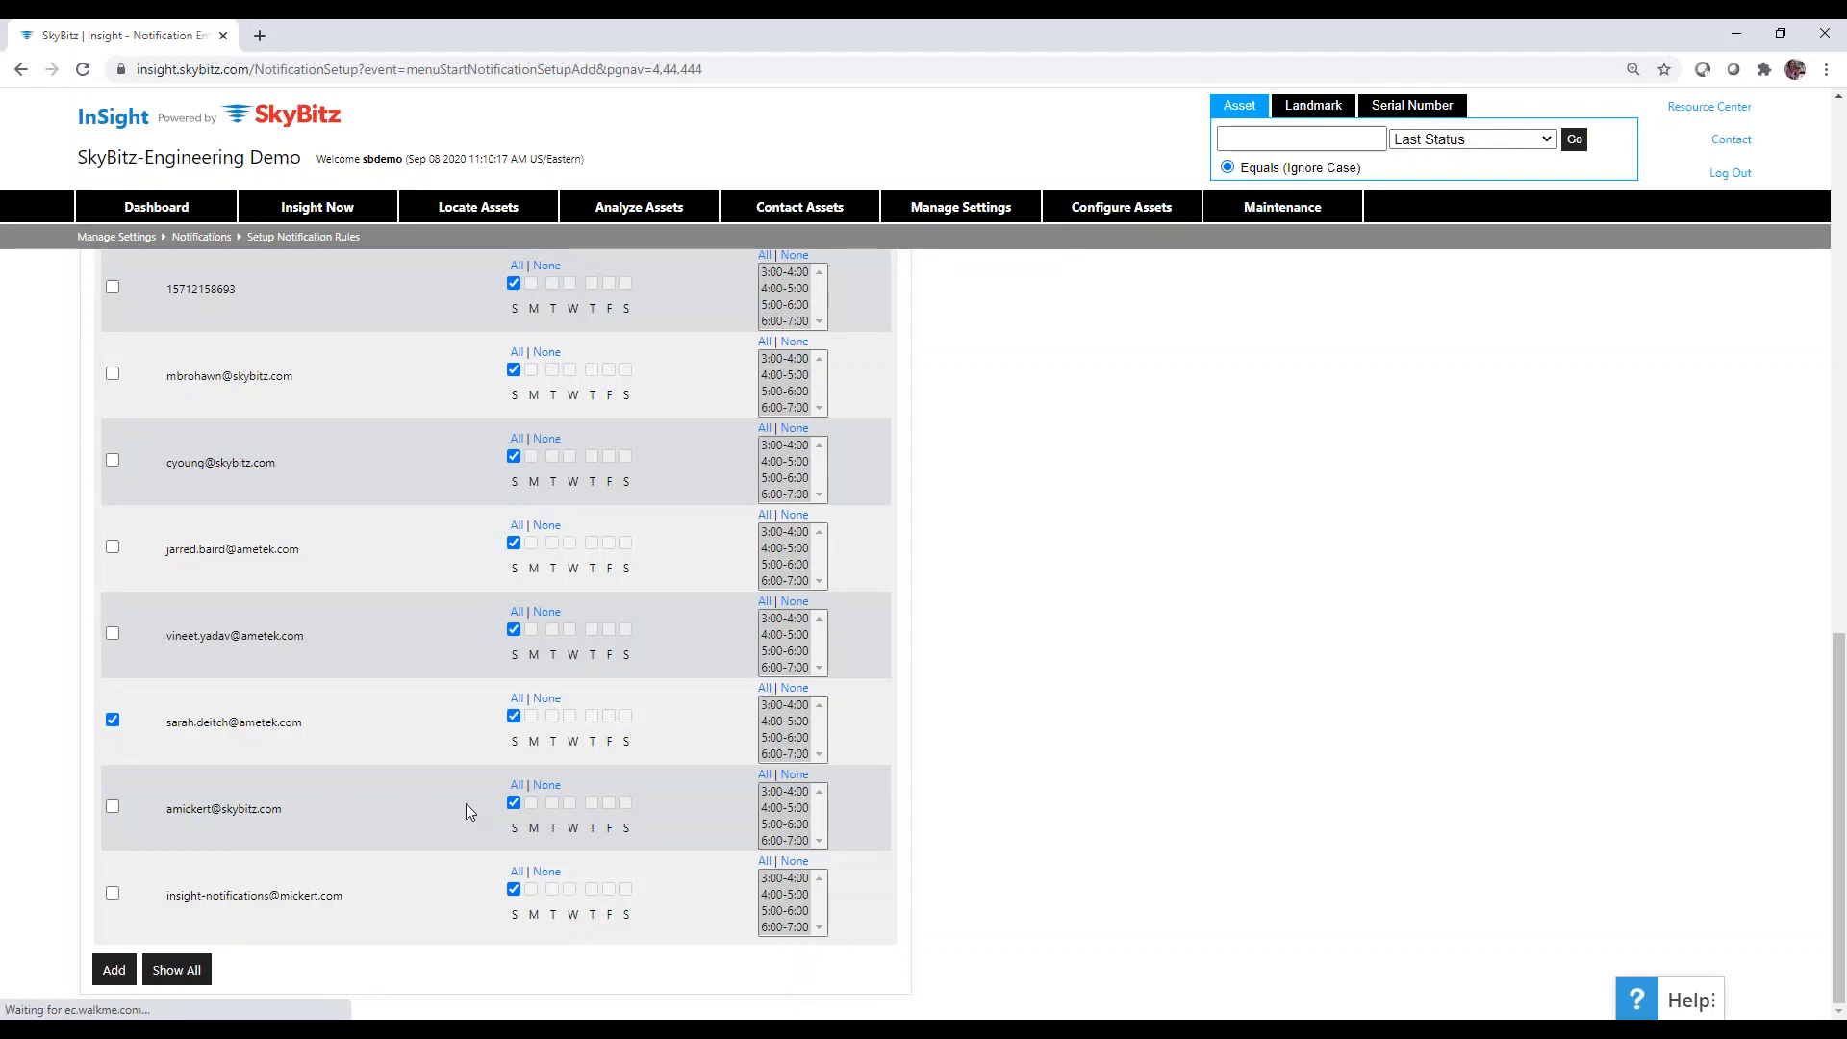
scroll(466, 811, "up", 7)
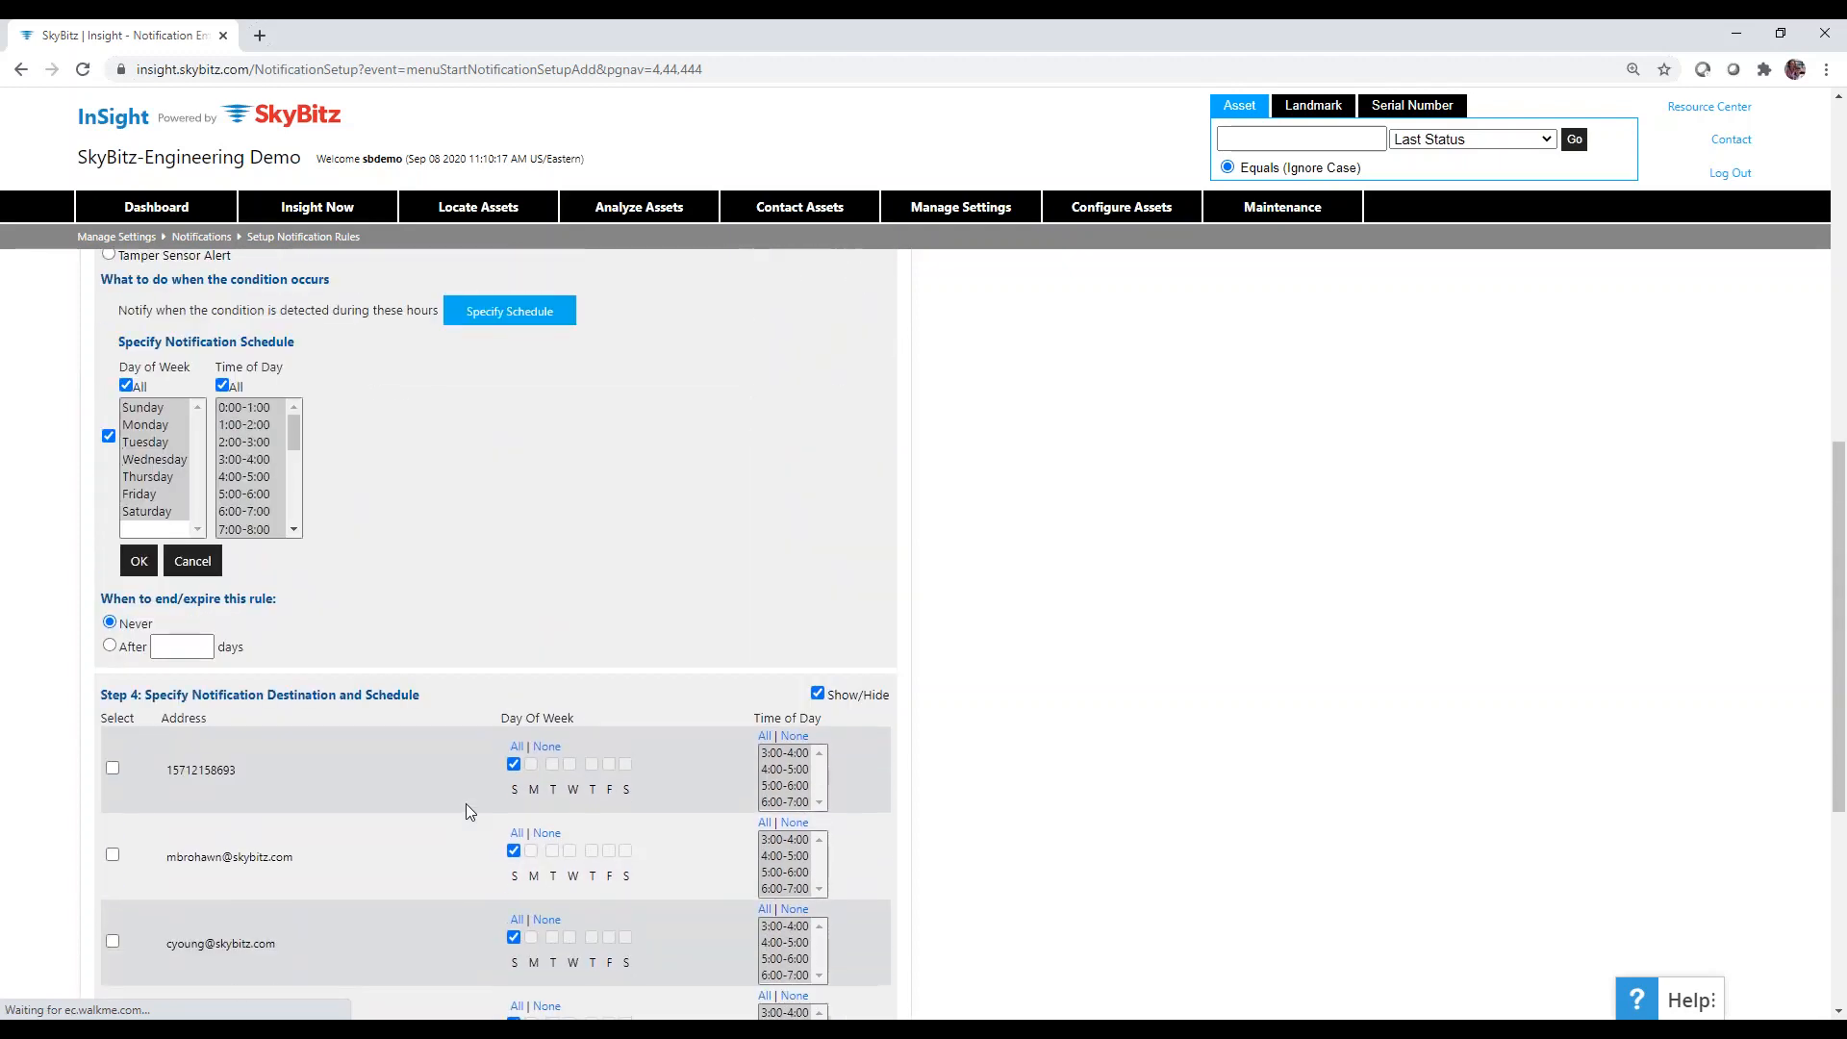
scroll(466, 811, "up", 2)
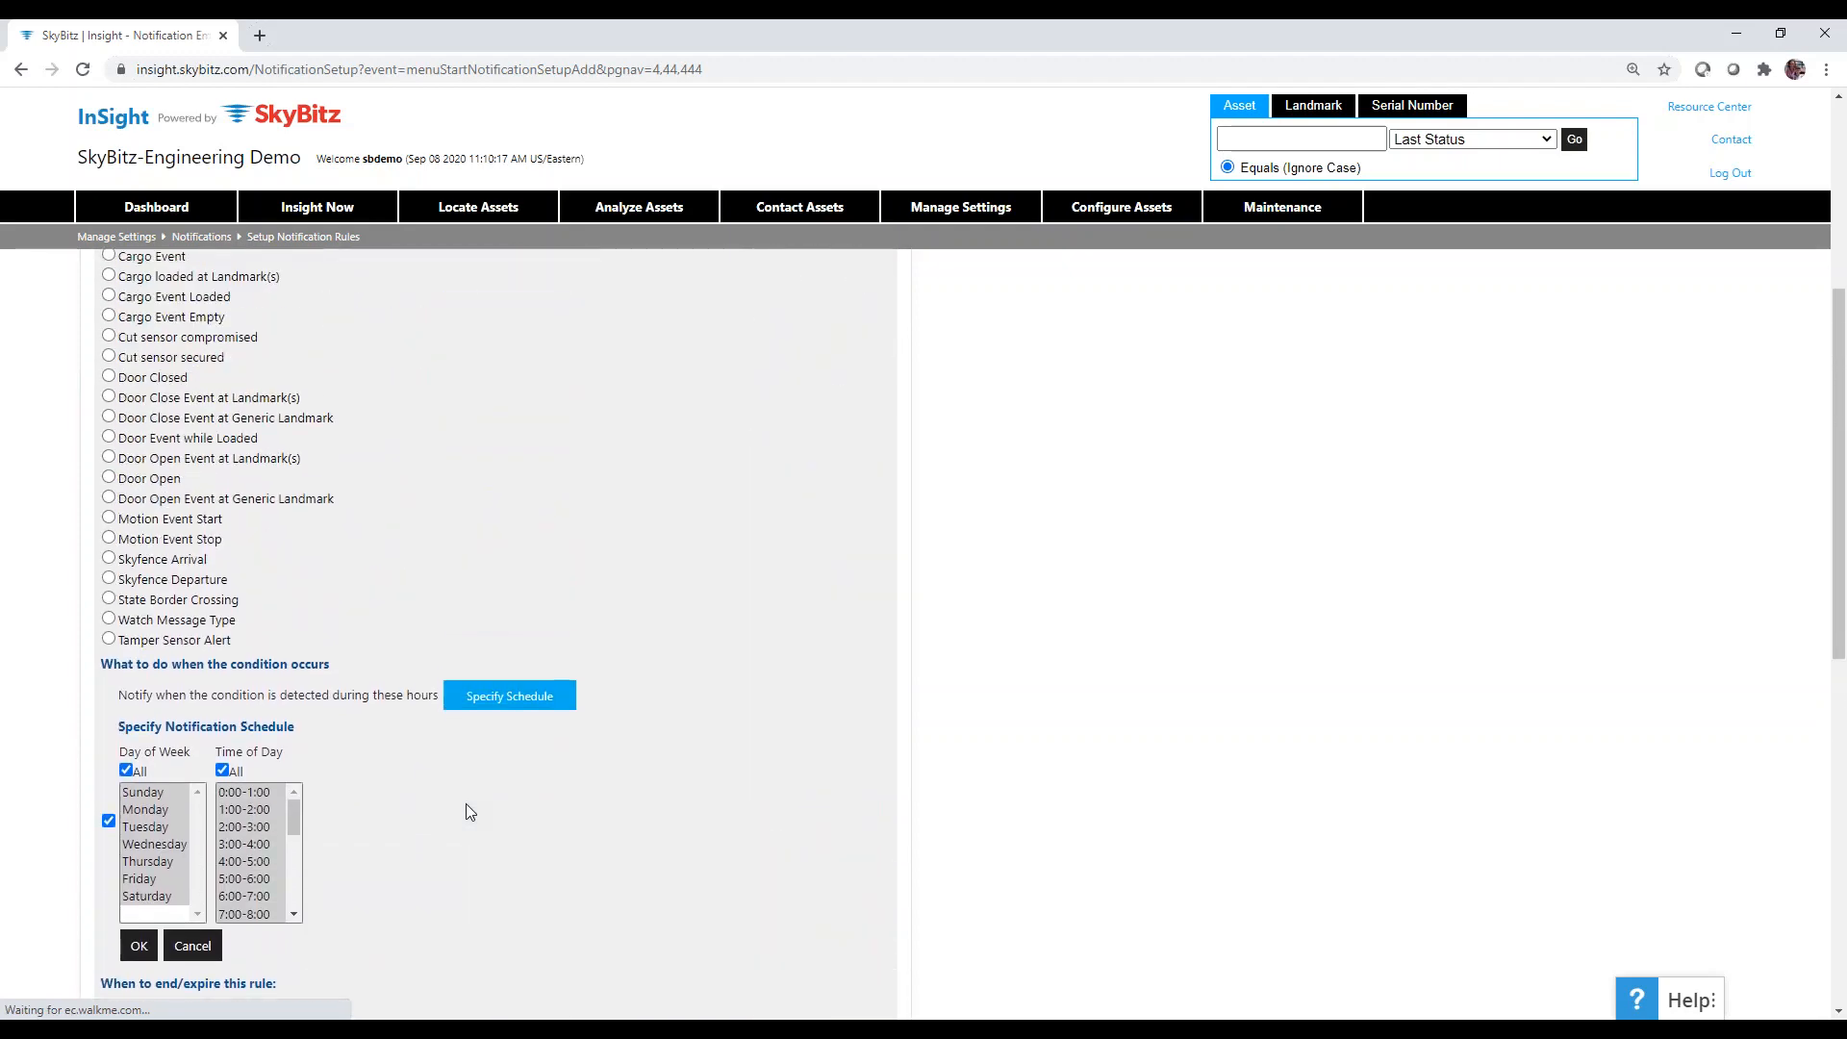
scroll(467, 798, "down", 2)
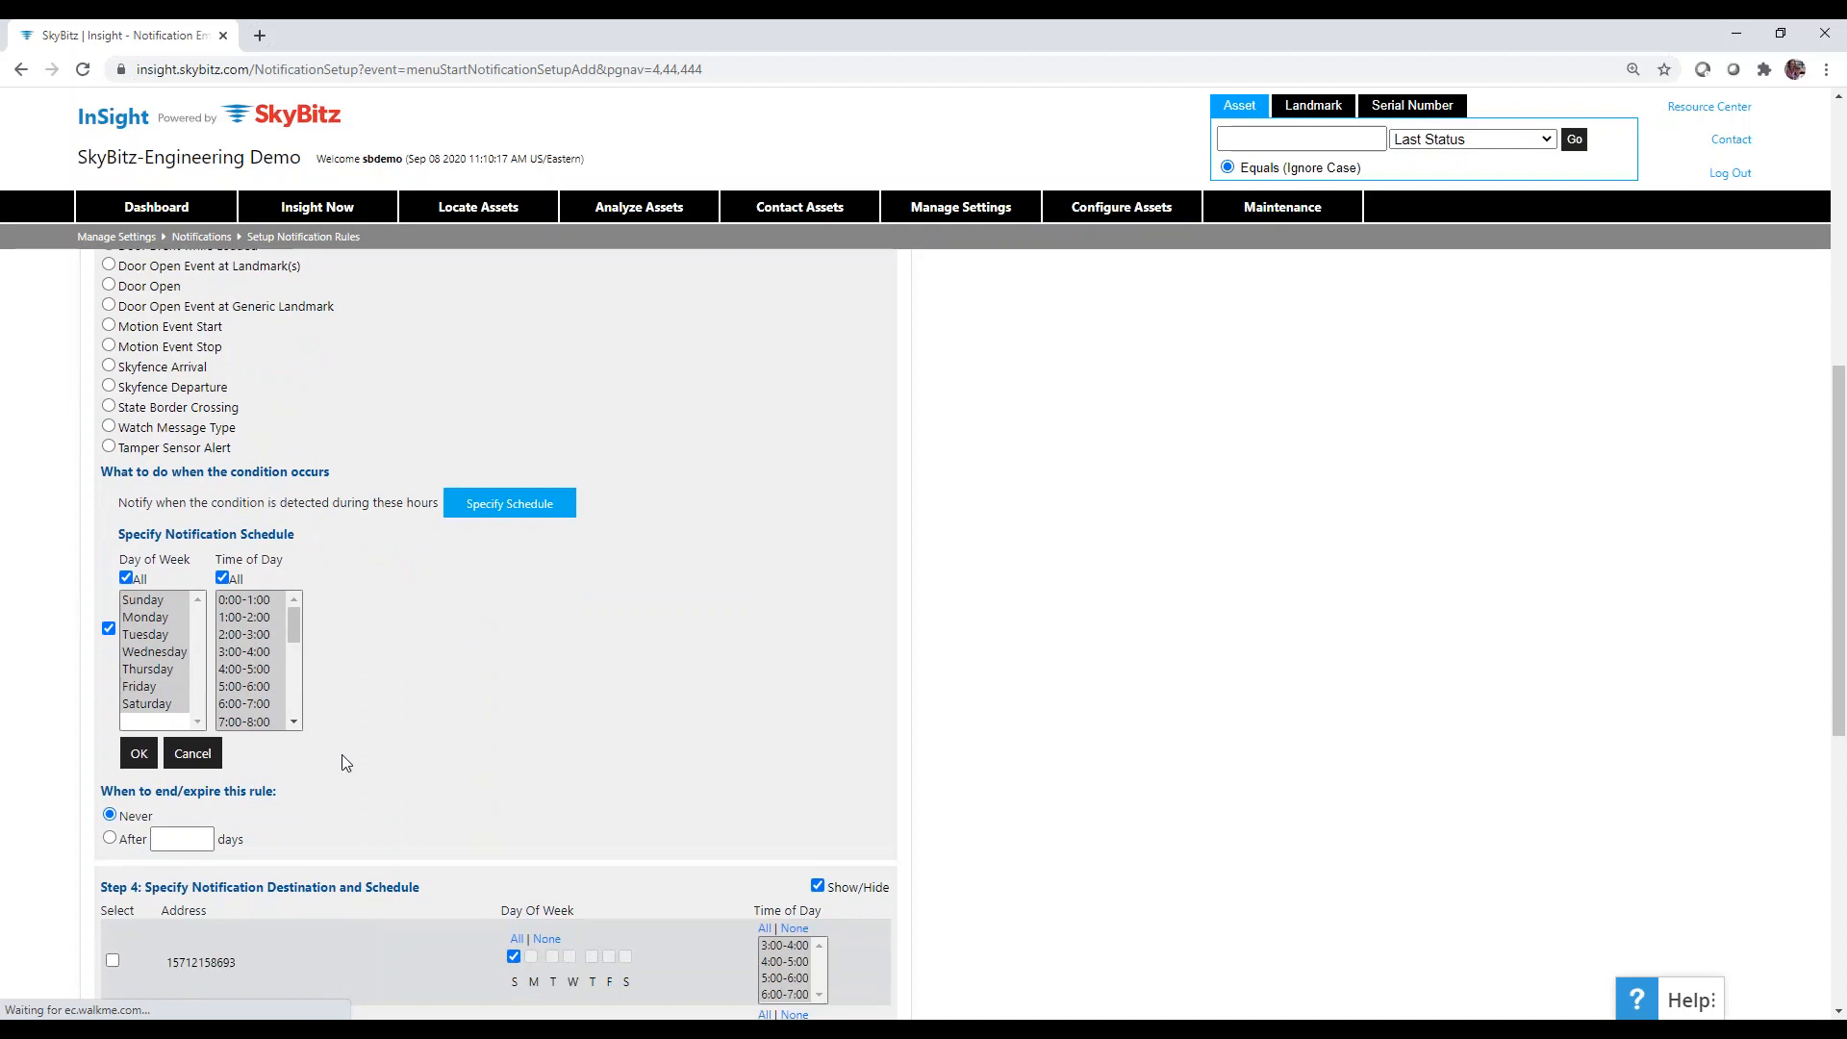
left_click(109, 628)
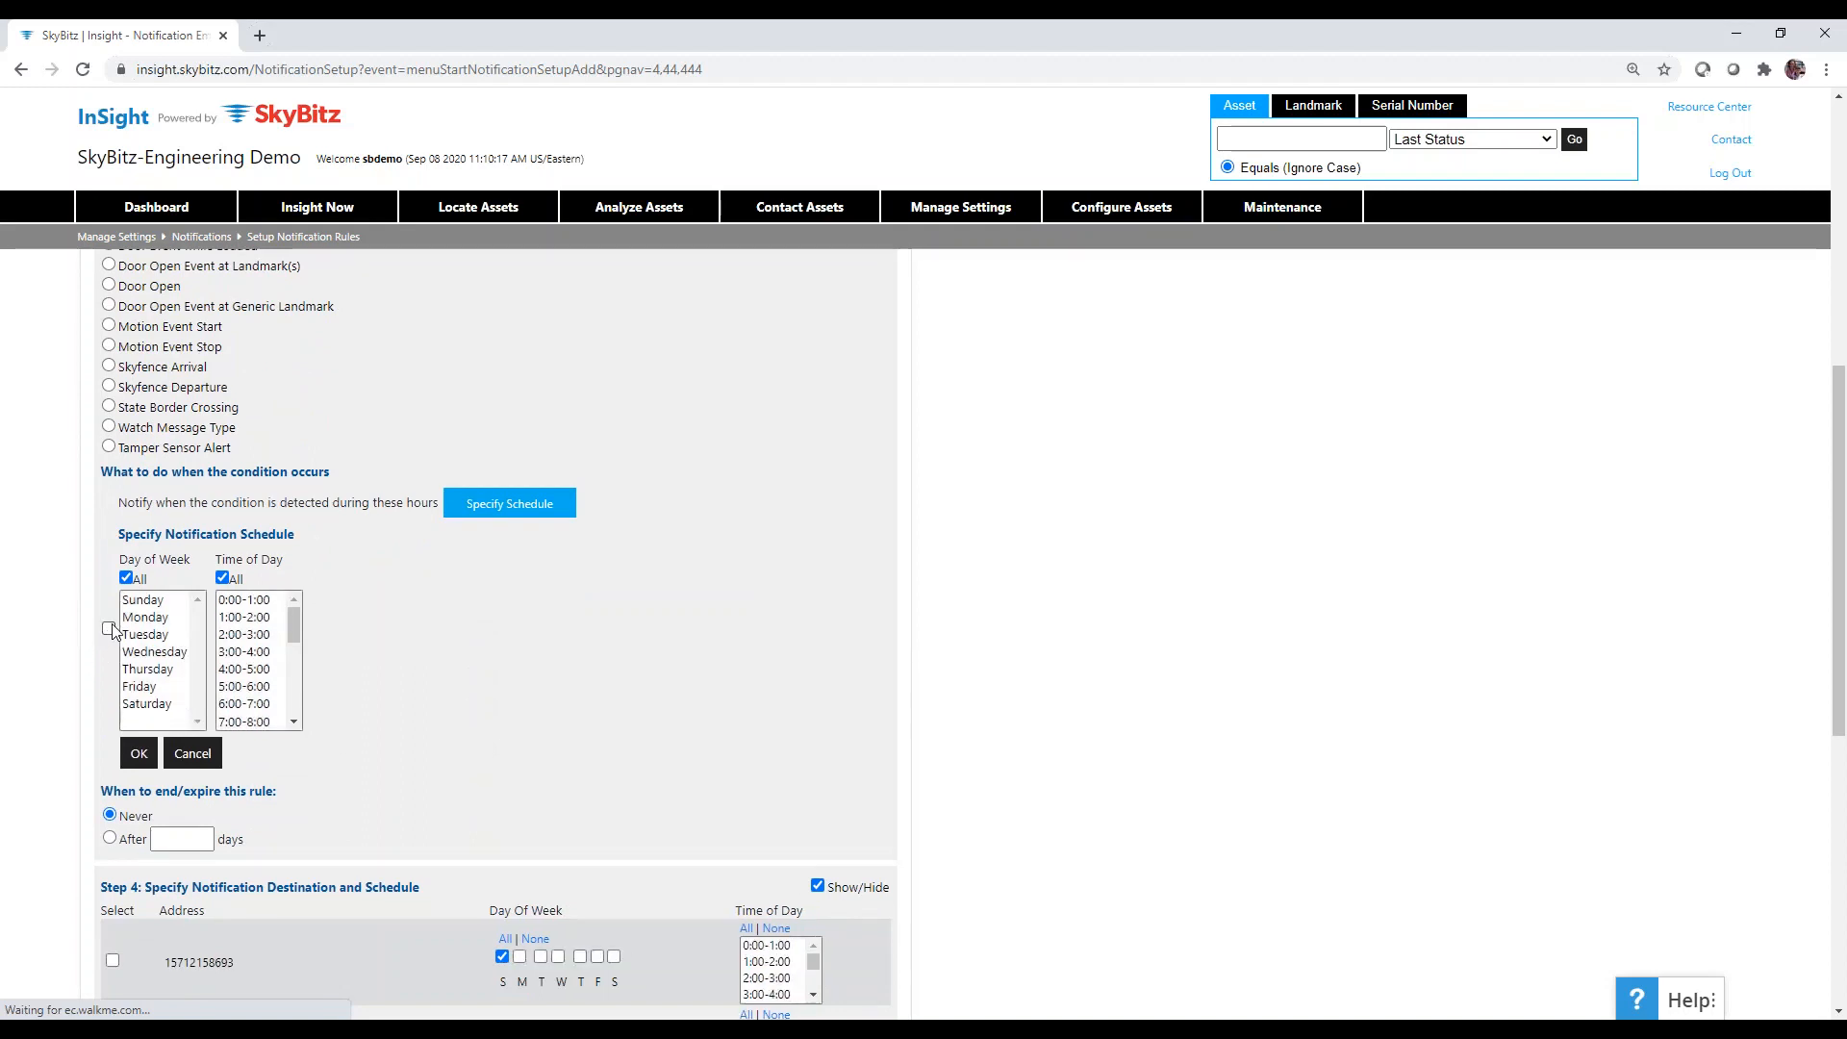
scroll(1097, 608, "down", 7)
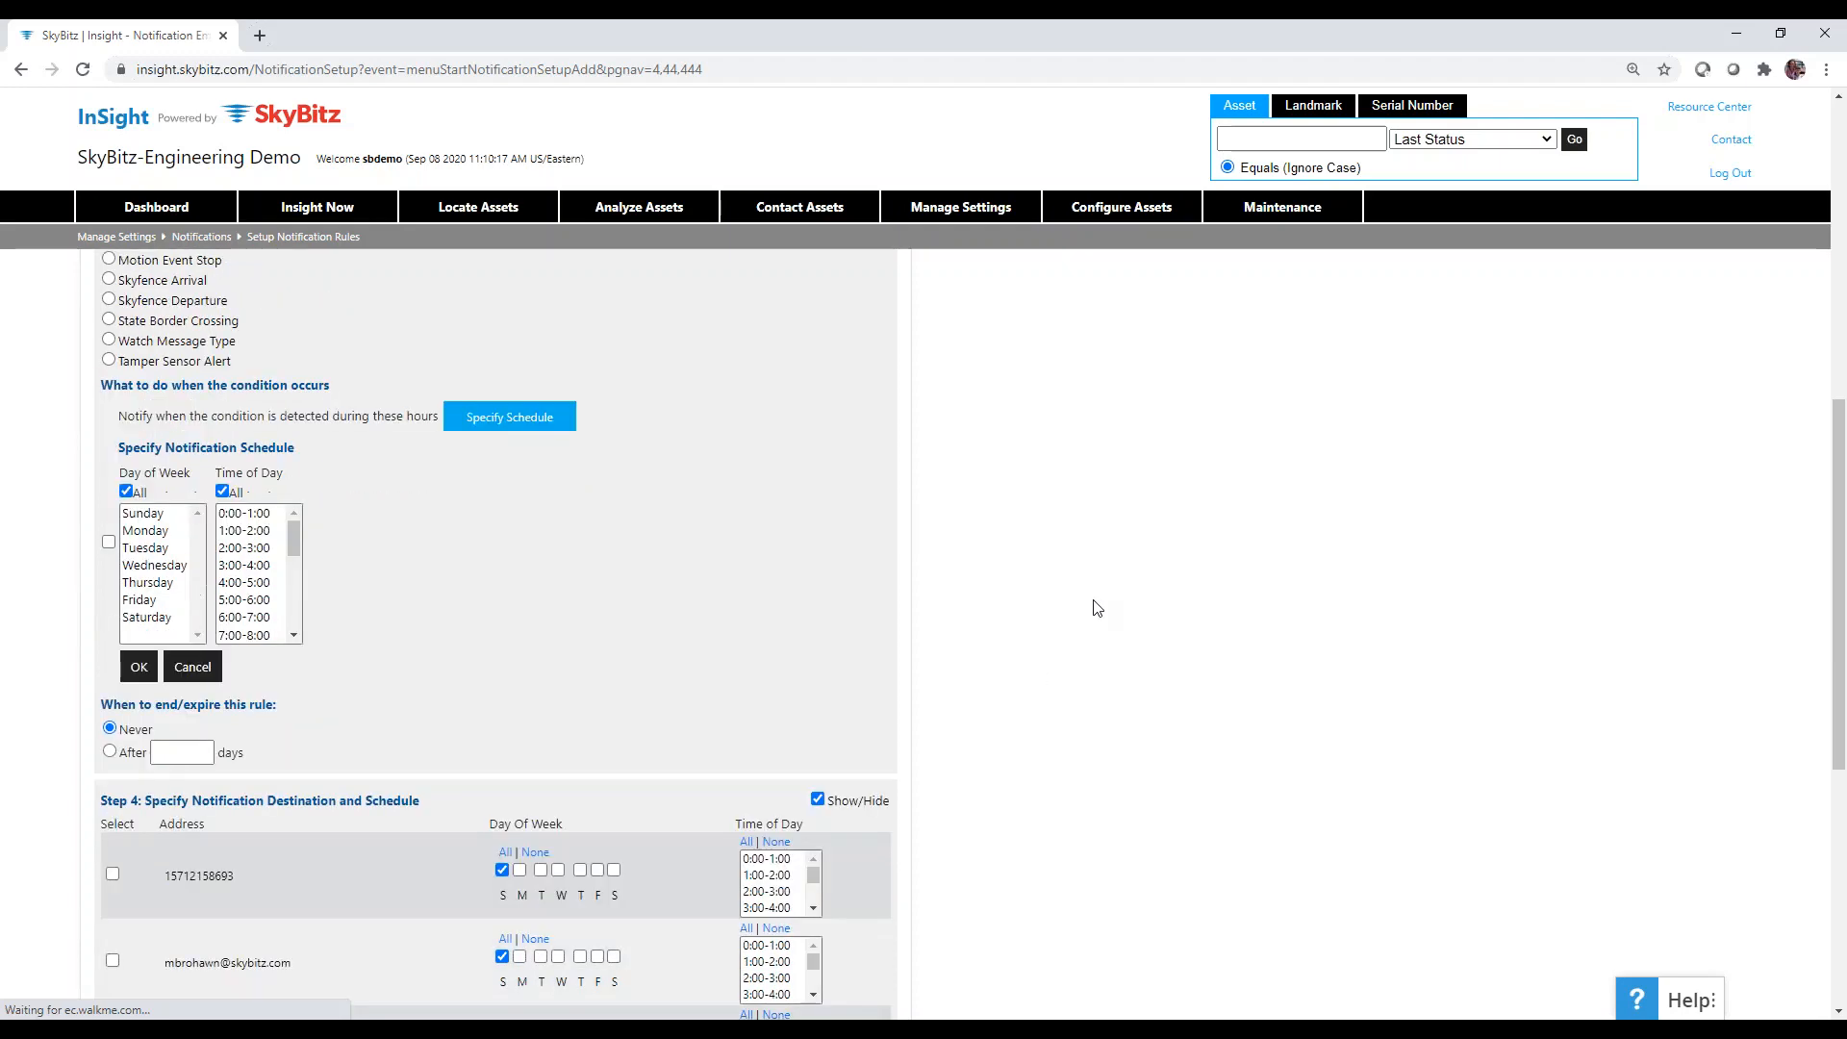
scroll(1097, 608, "up", 1)
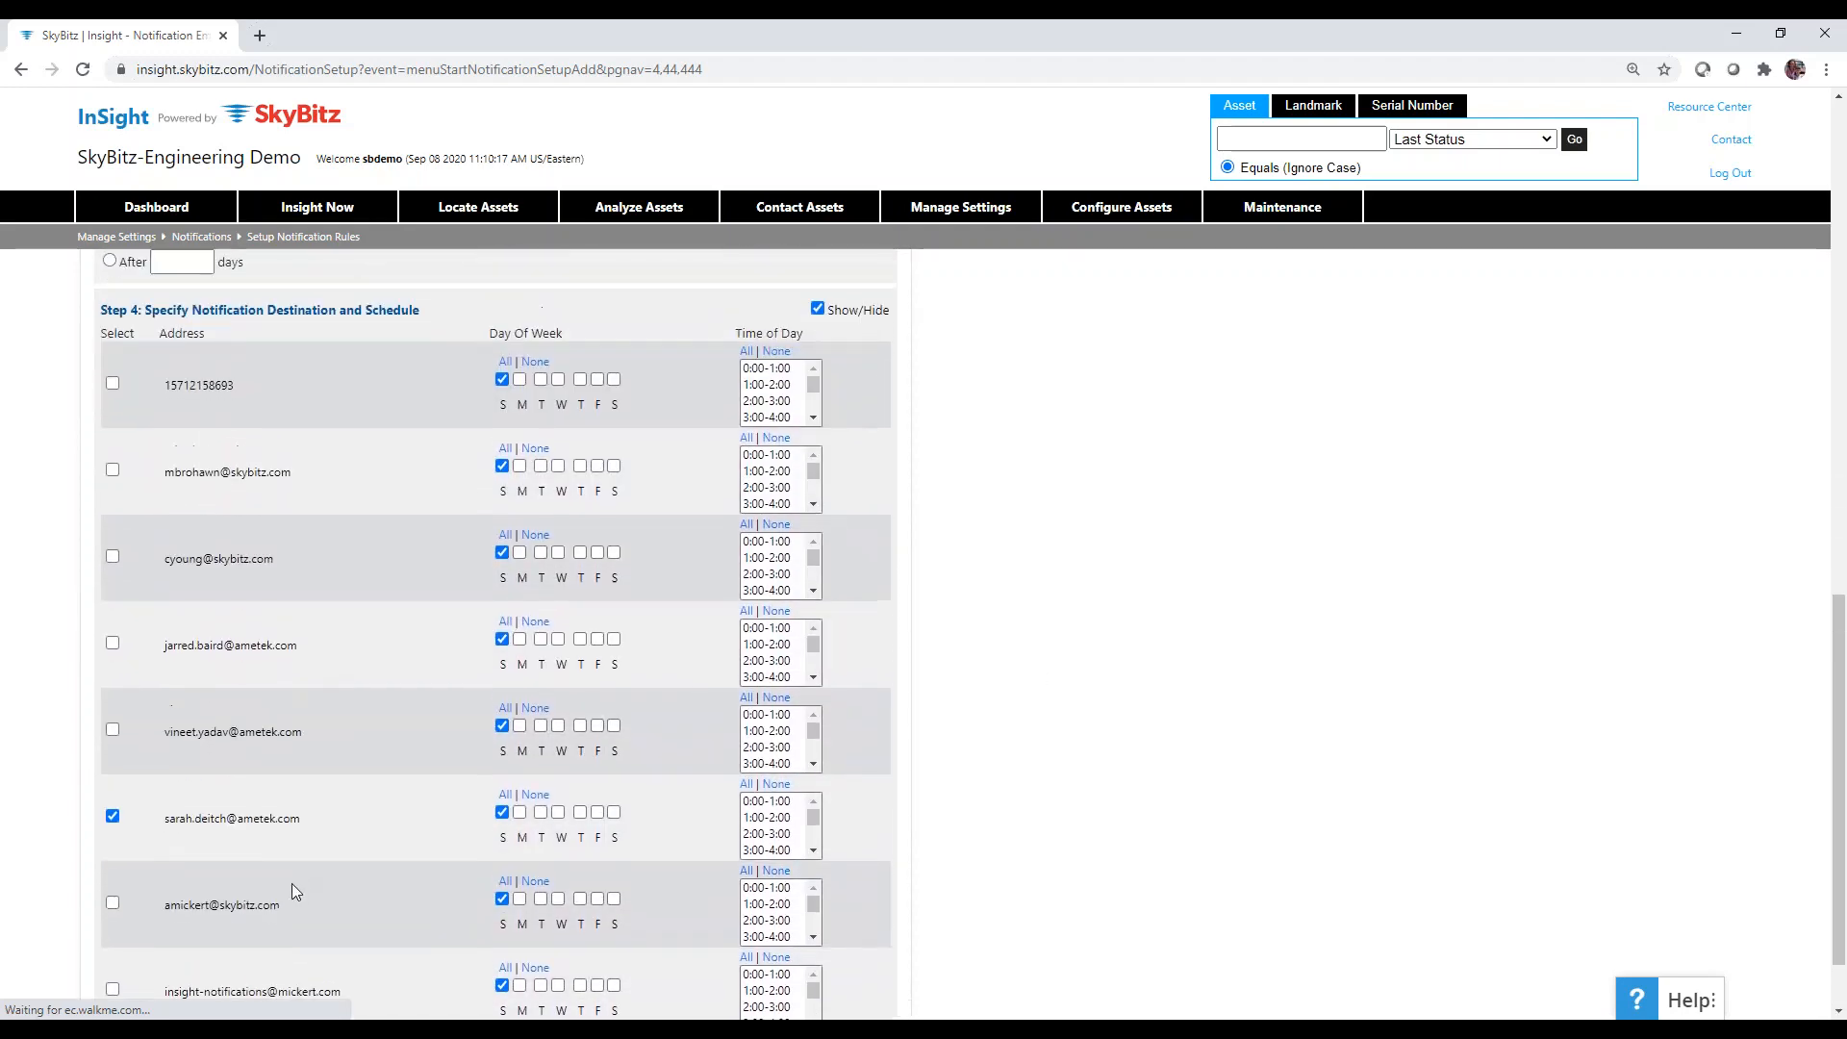
Notify the chosen e-mail recipient on all seven days and at every hour.
left_click(506, 796)
scroll(1244, 734, "up", 3)
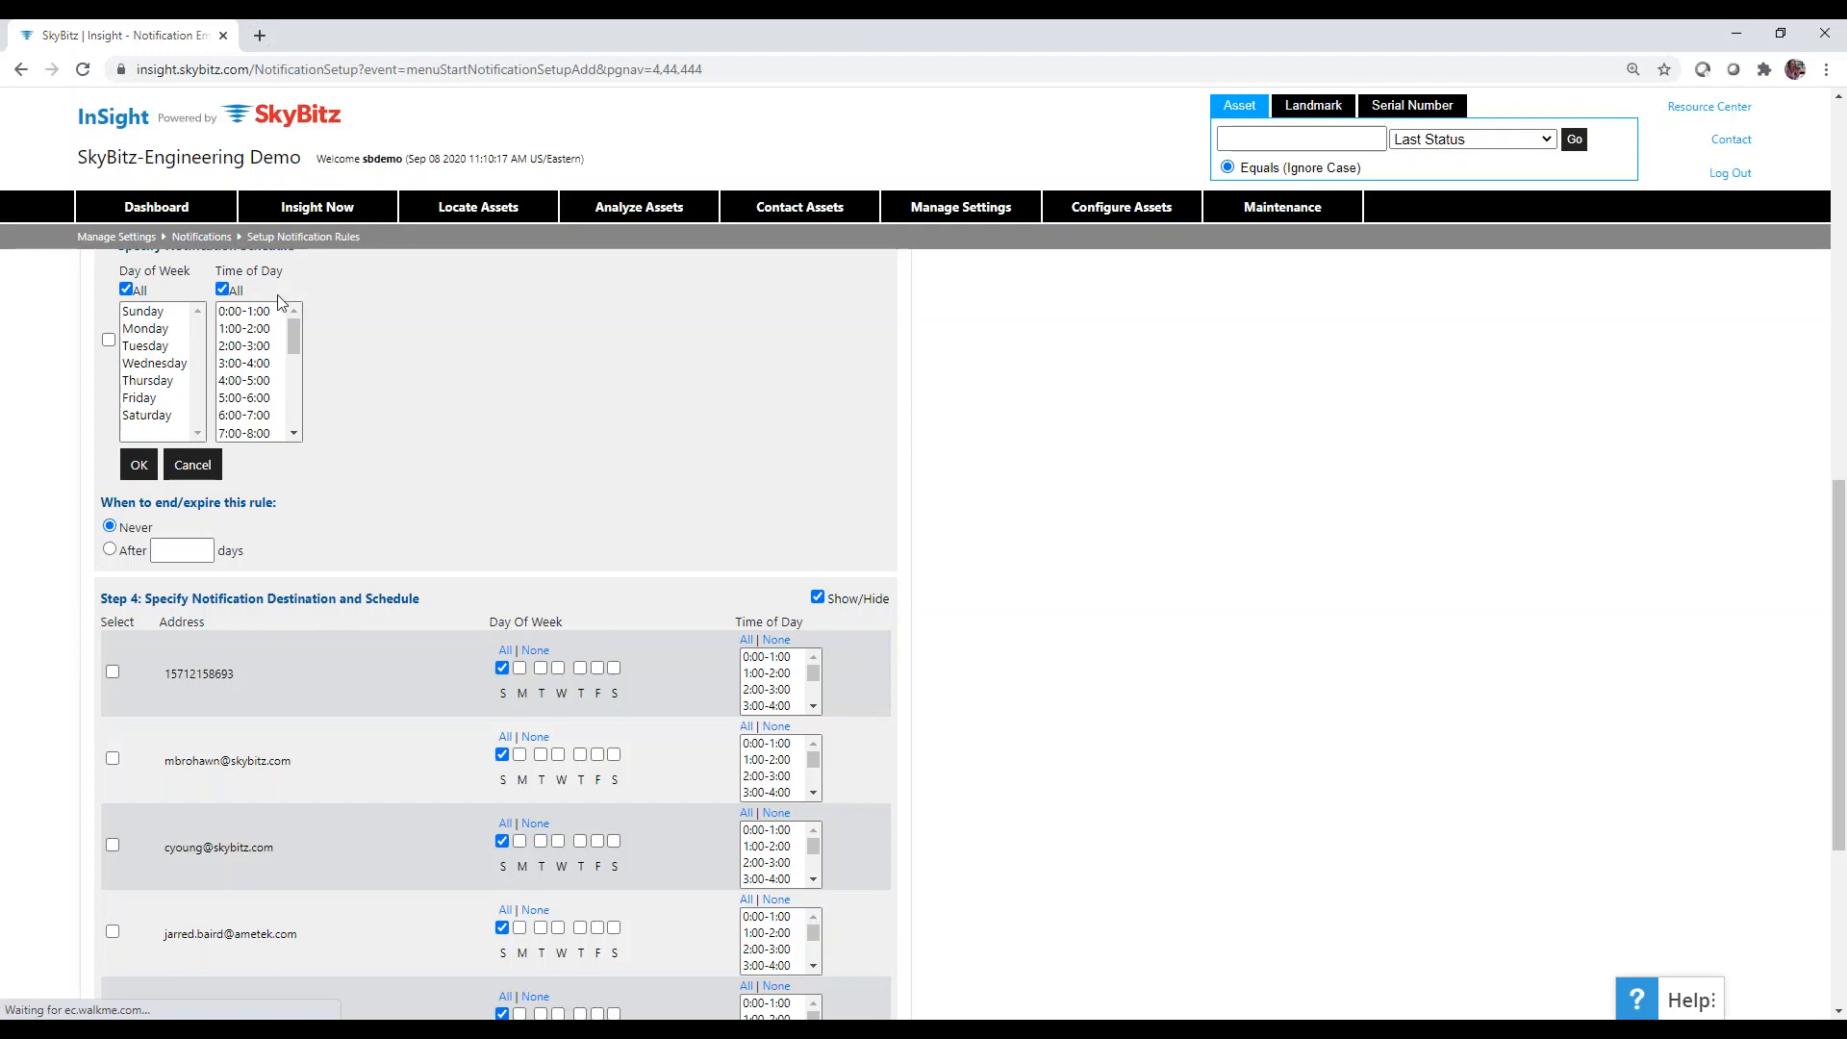
scroll(907, 664, "down", 4)
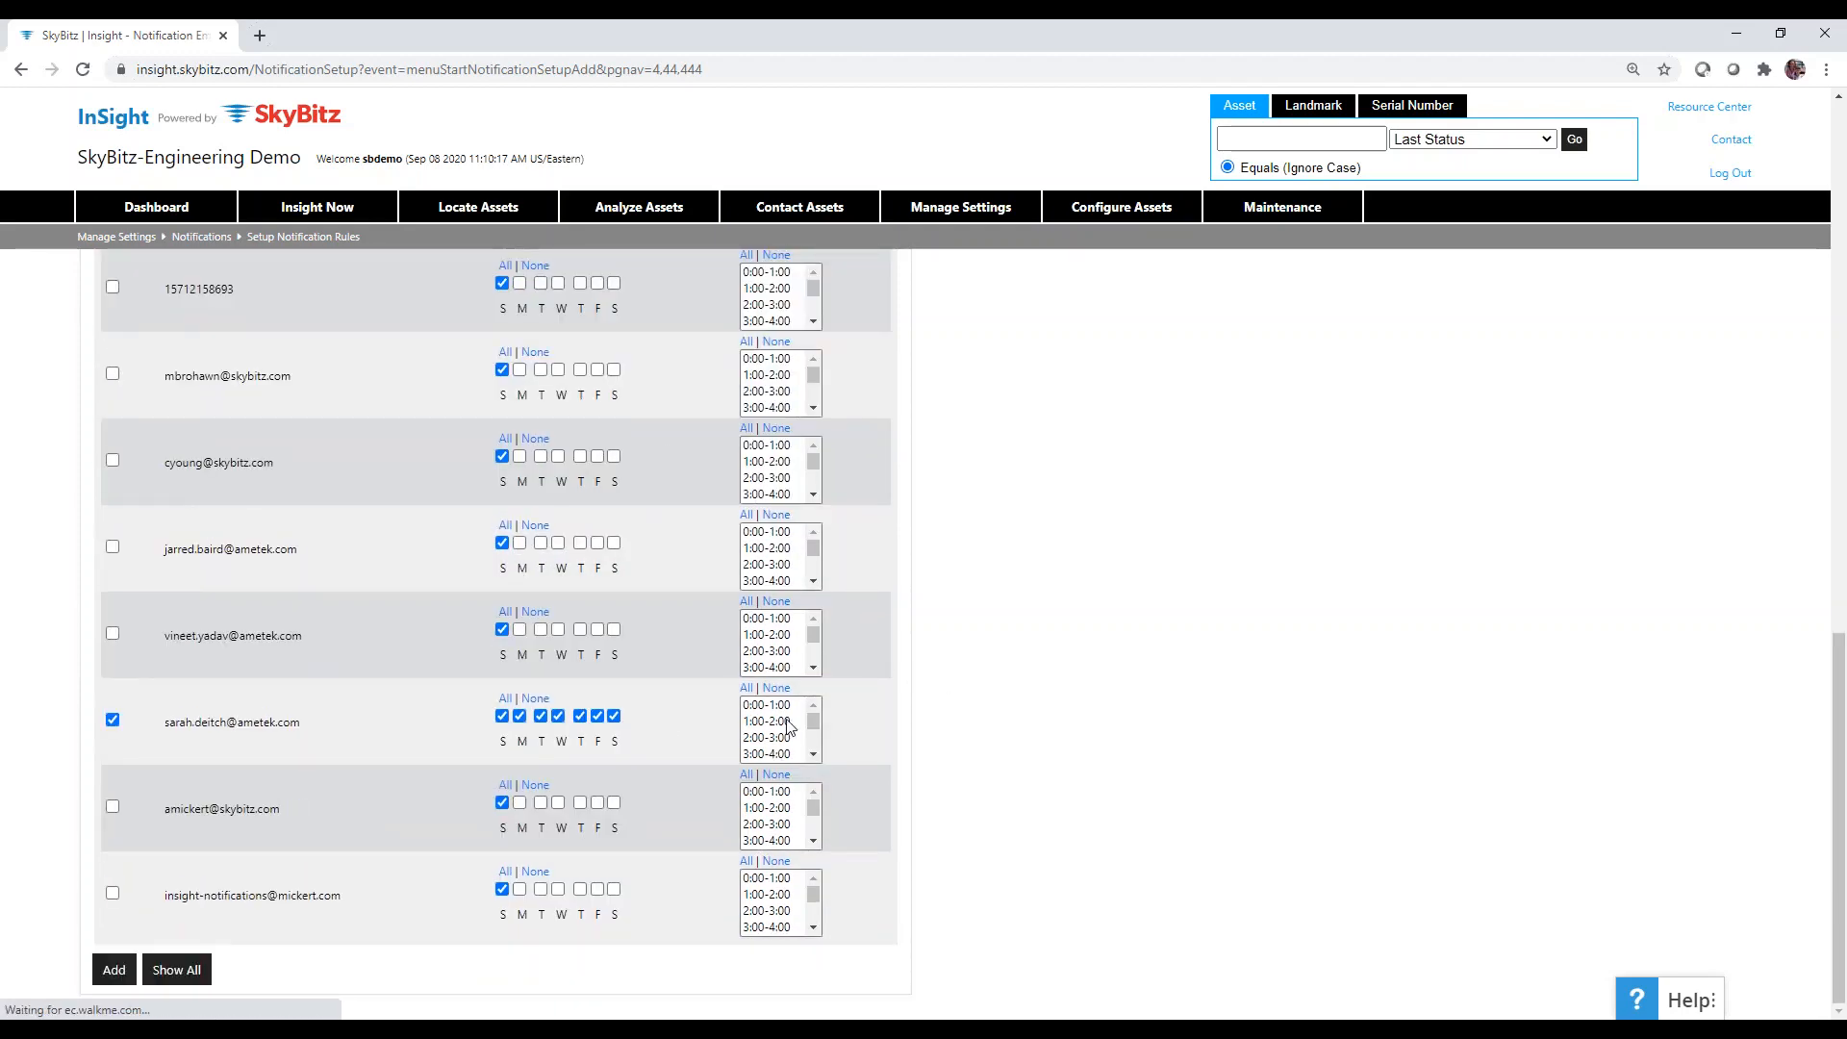
left_click(745, 689)
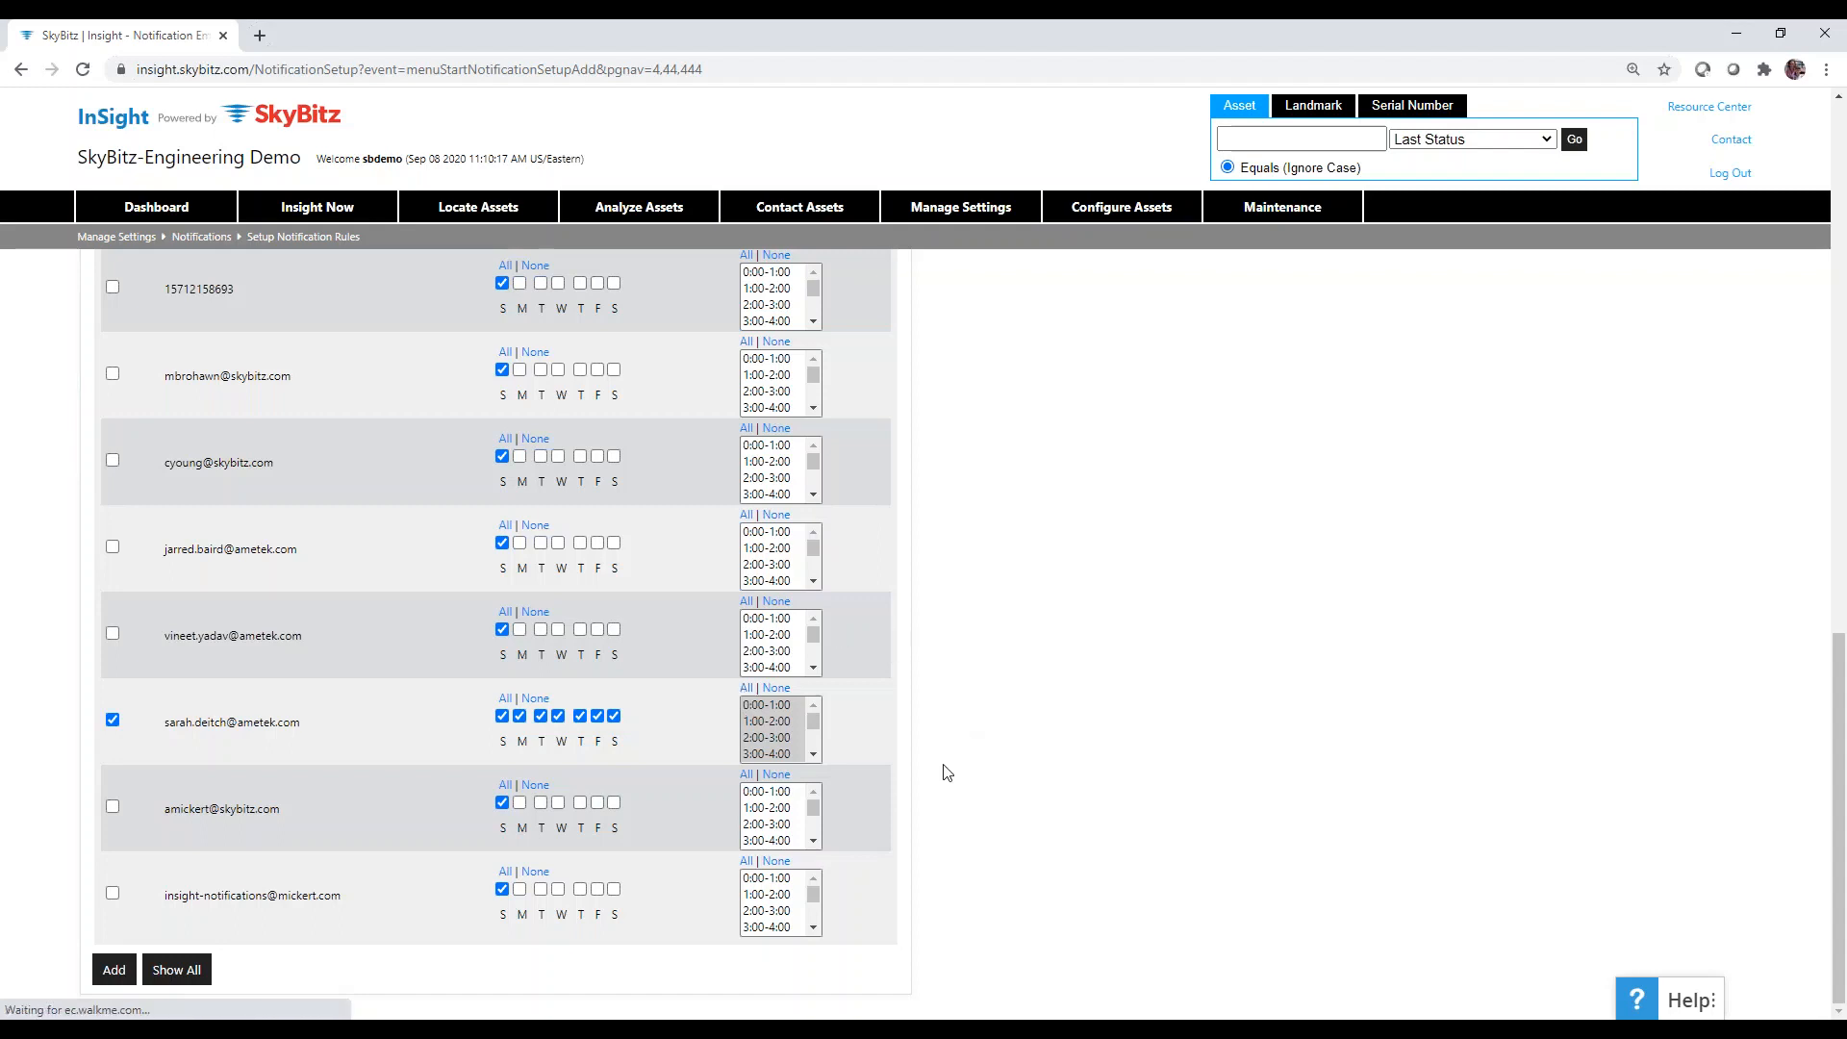
scroll(946, 771, "up", 1)
scroll(945, 770, "down", 1)
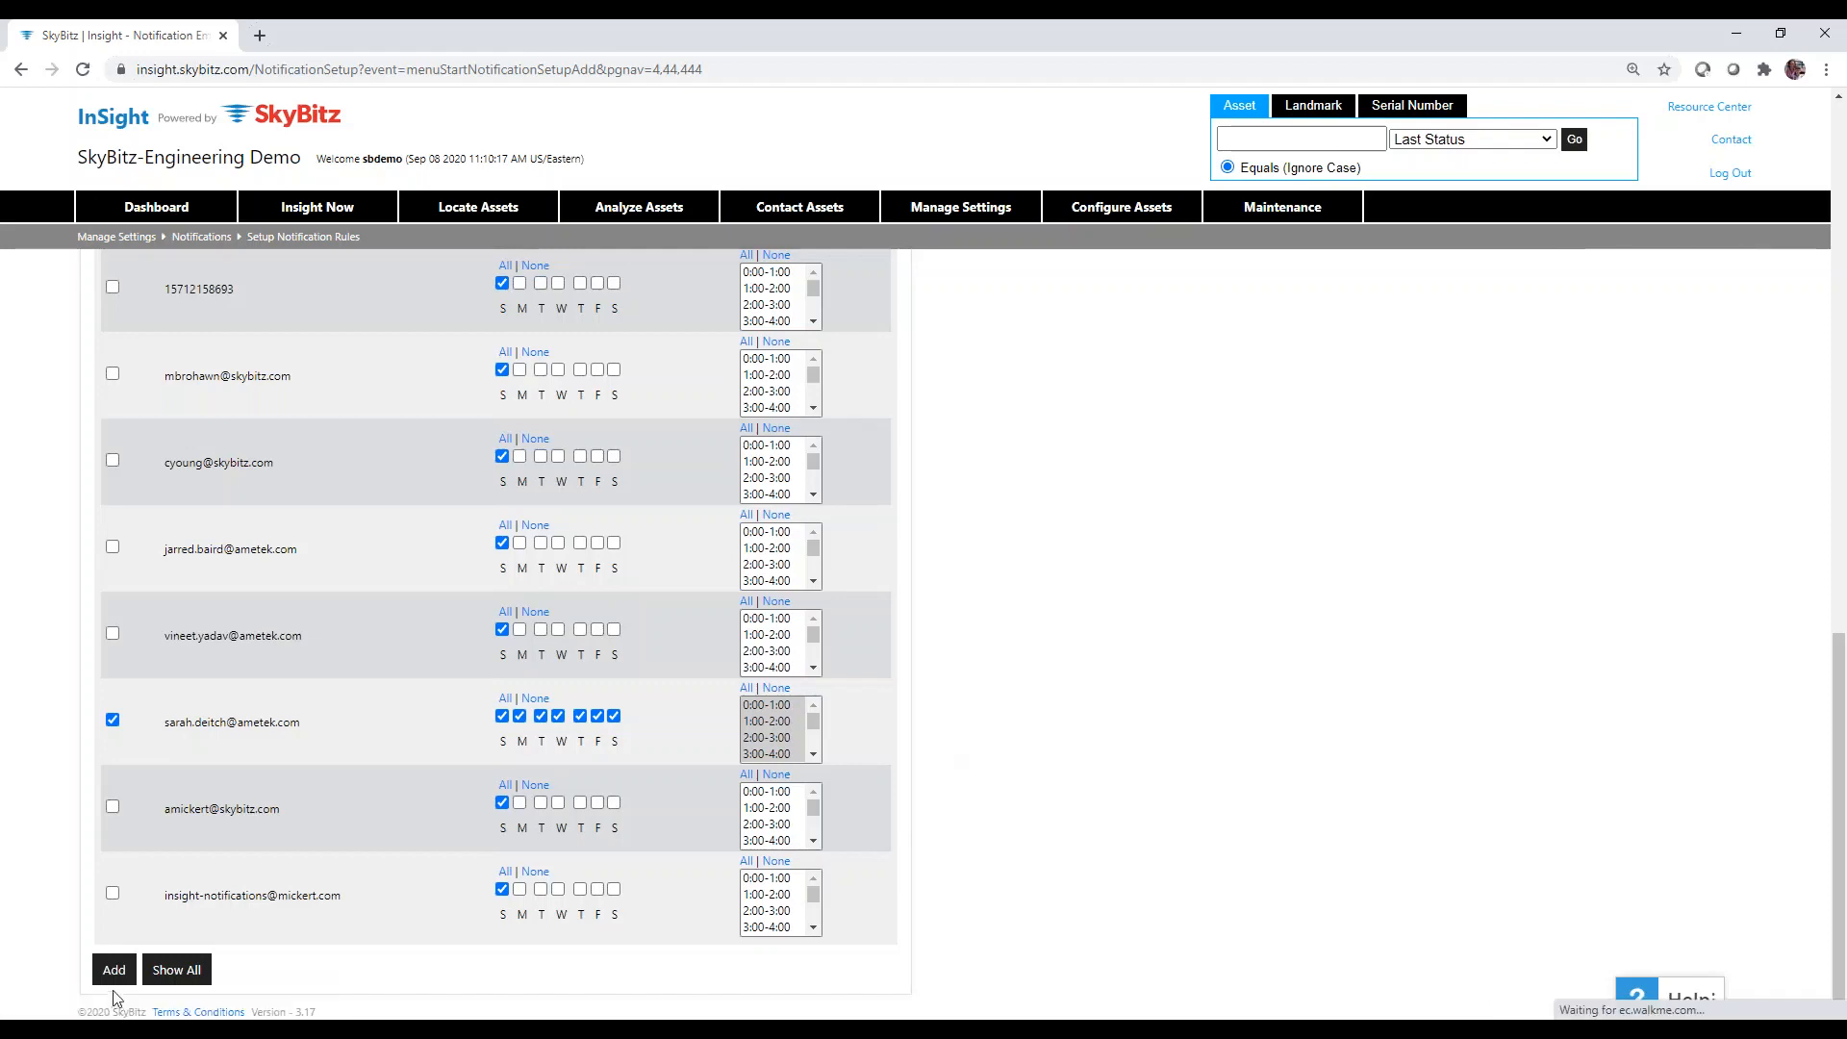
scroll(1064, 783, "up", 5)
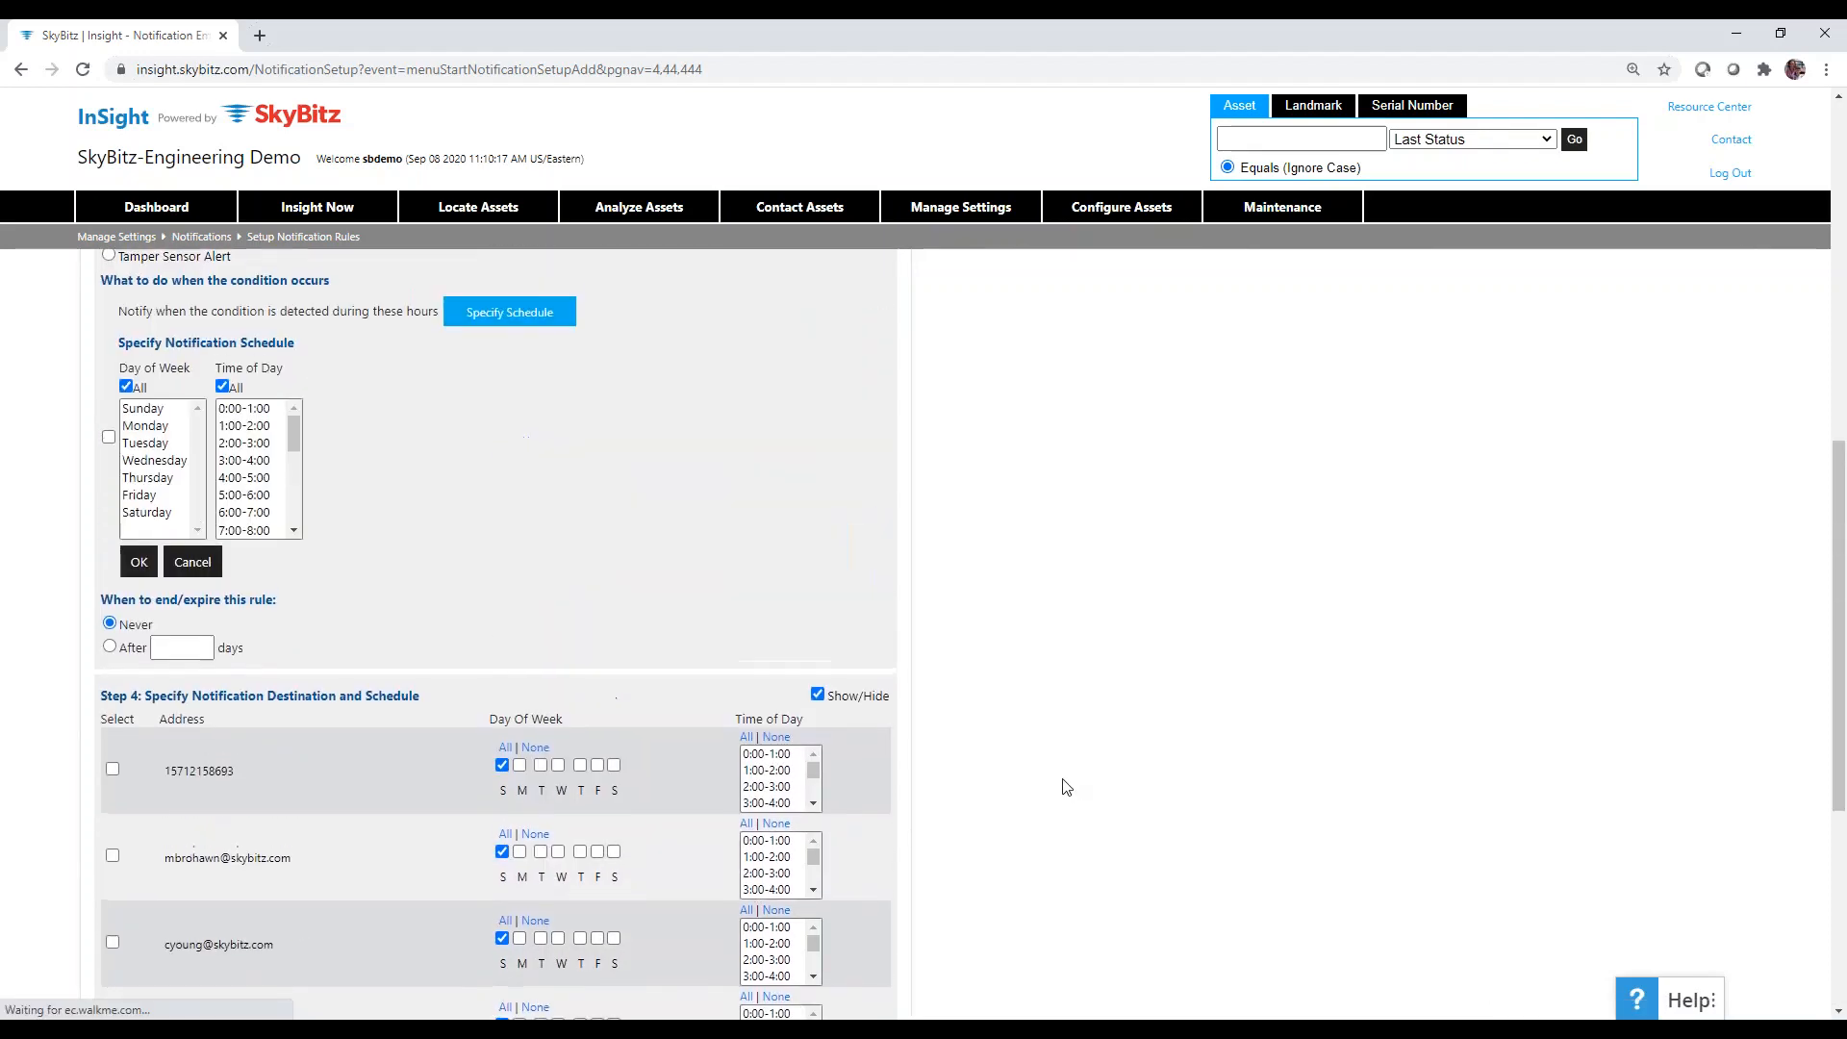
Expand Step 2 and choose CARGO TRIAL as the group to monitor.
scroll(1064, 783, "up", 9)
scroll(948, 577, "down", 1)
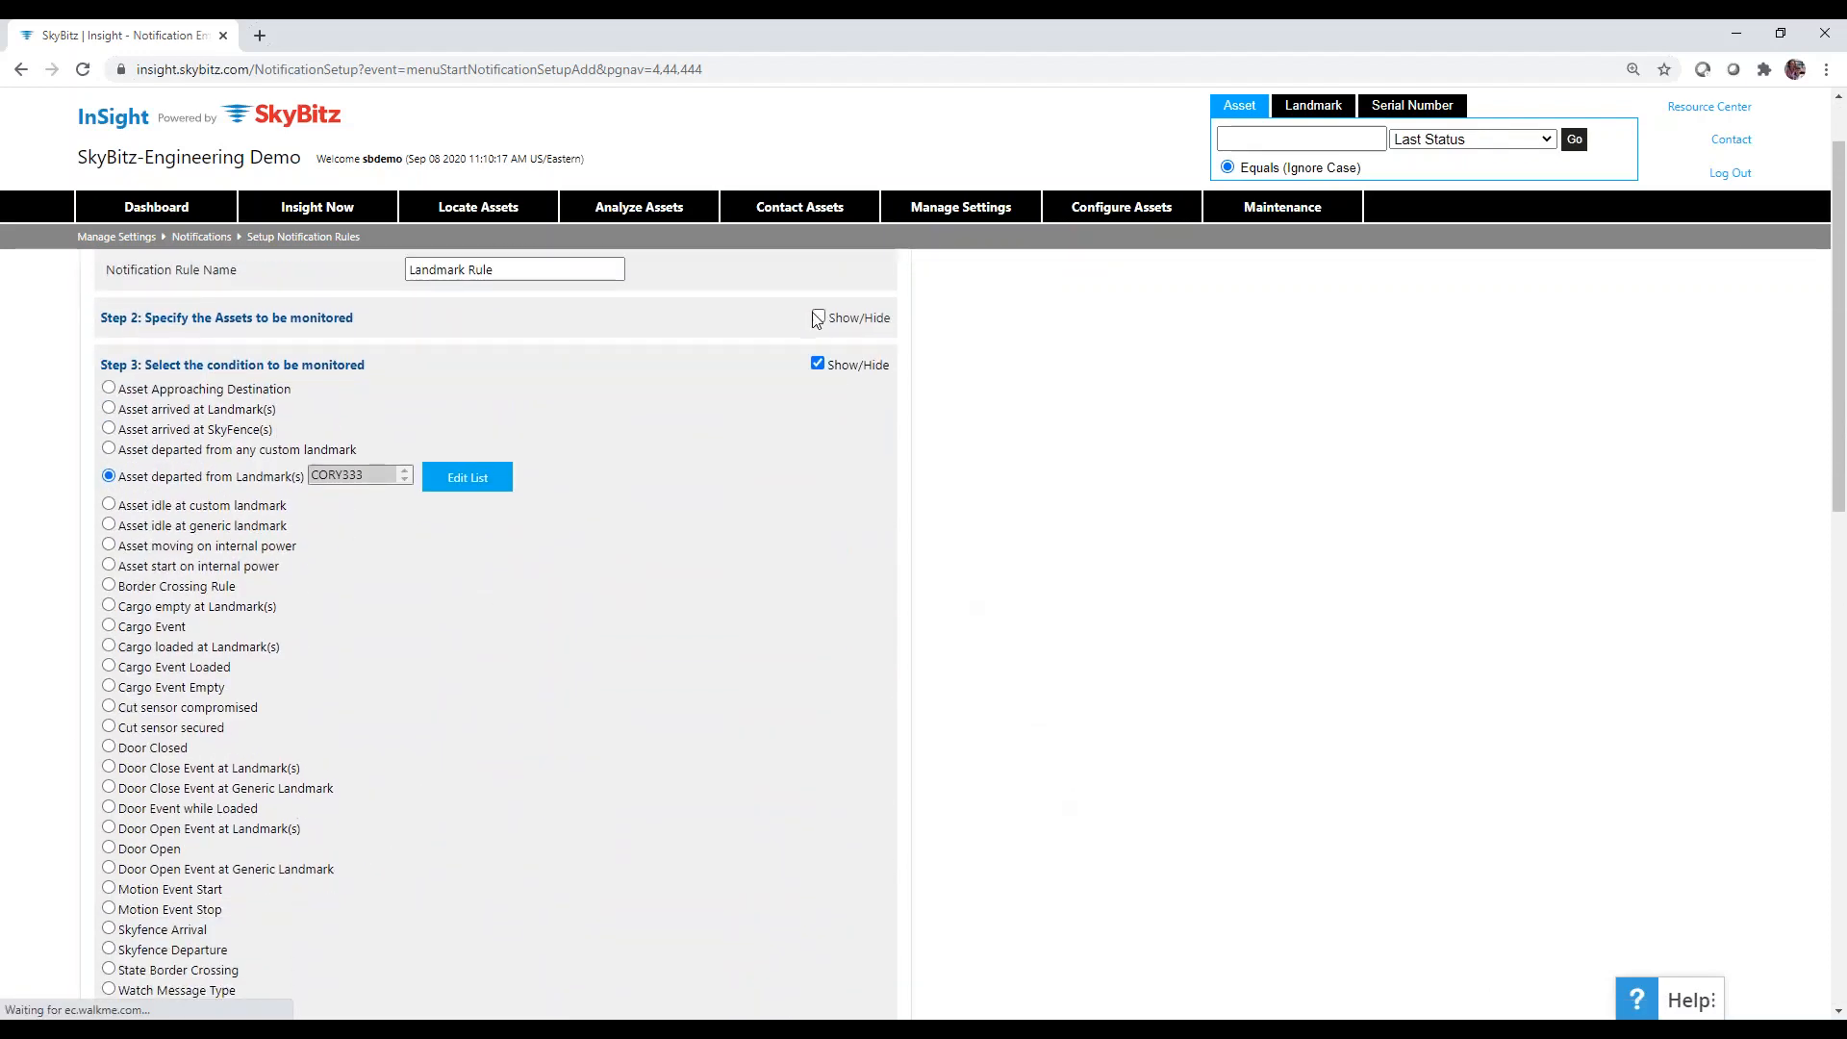
left_click(816, 318)
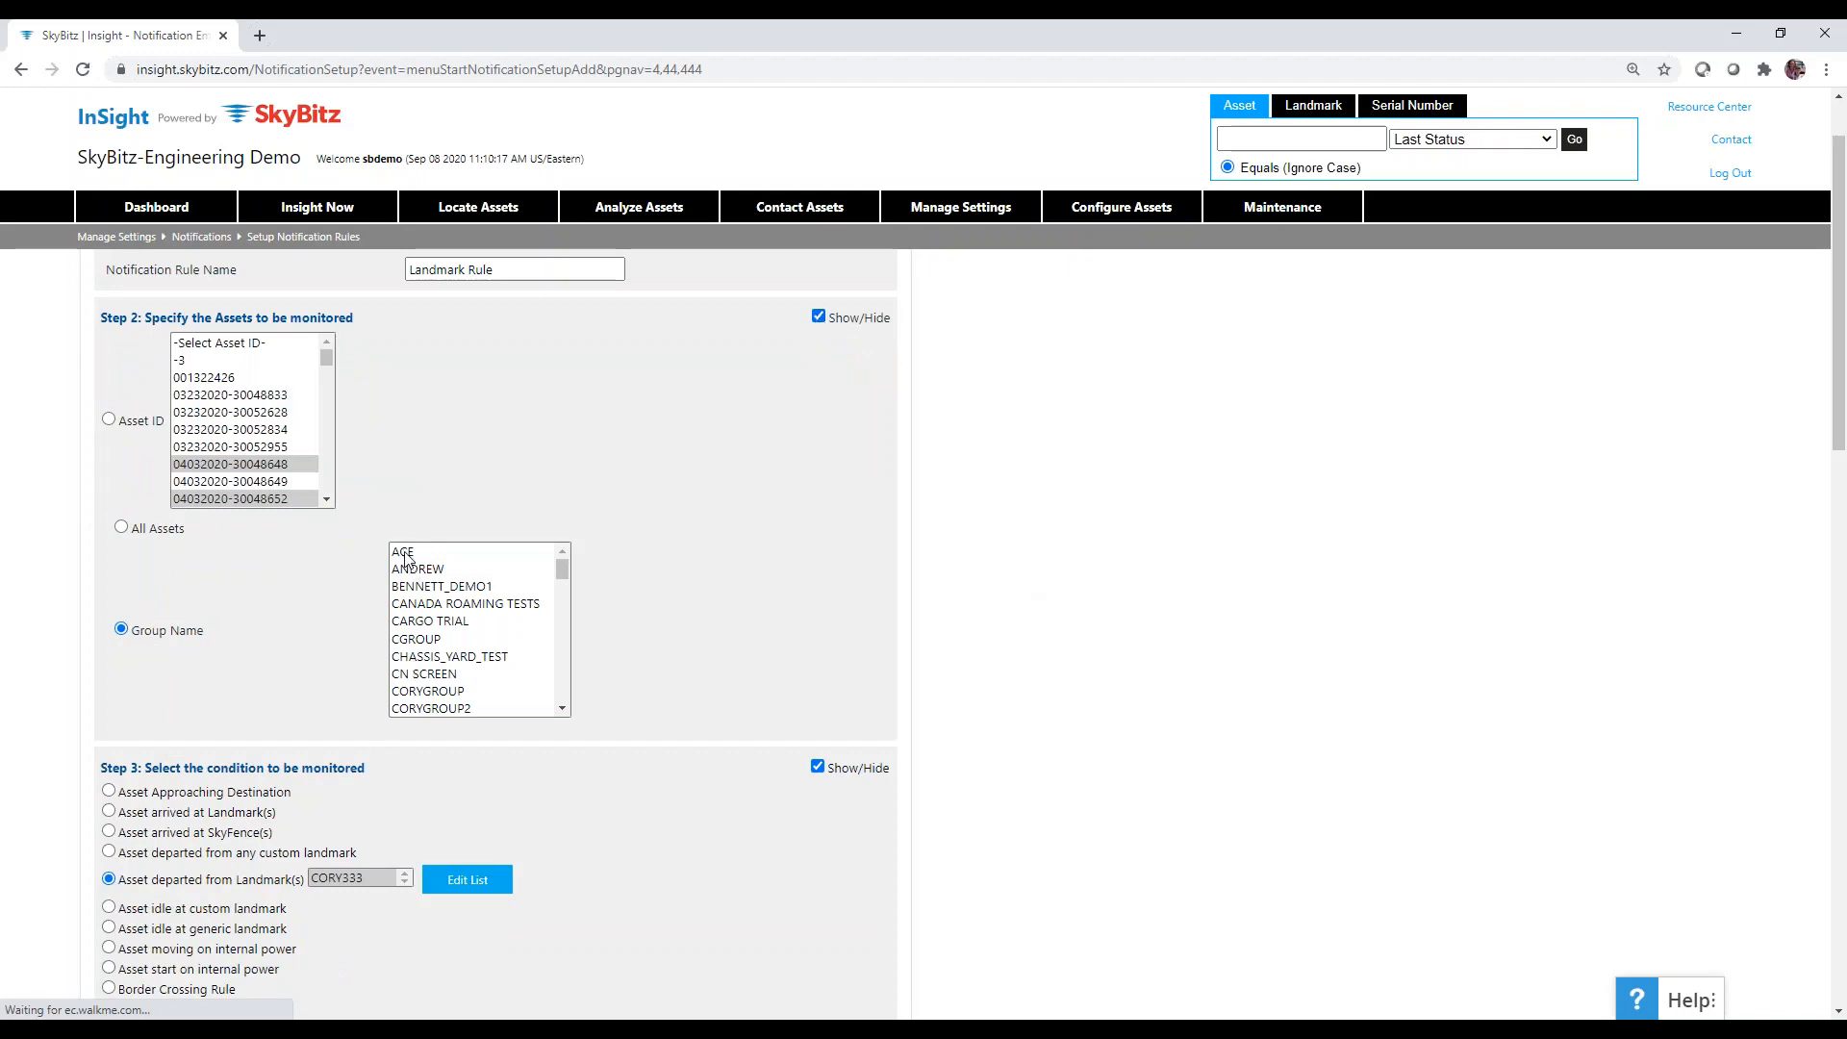
left_click(425, 622)
scroll(1058, 724, "down", 20)
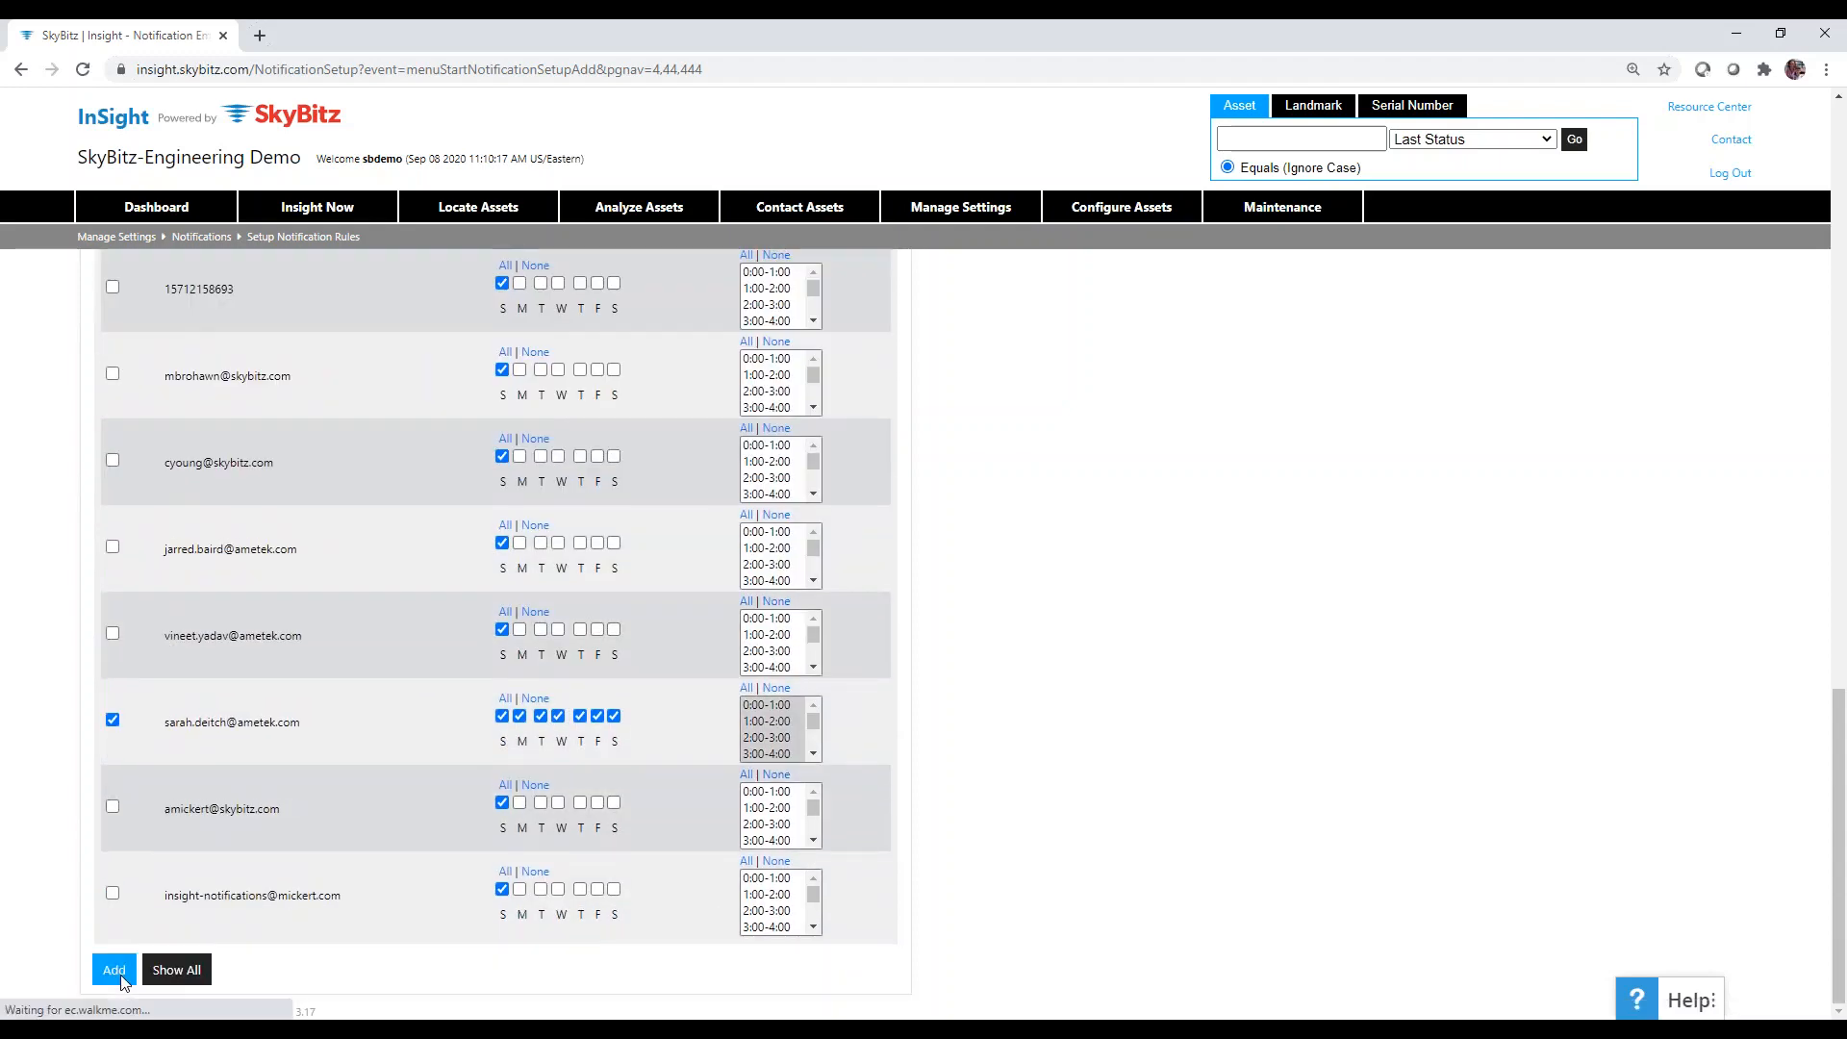
Try adding the rule, dismissing the missing-action and days-and-hours warnings.
left_click(119, 978)
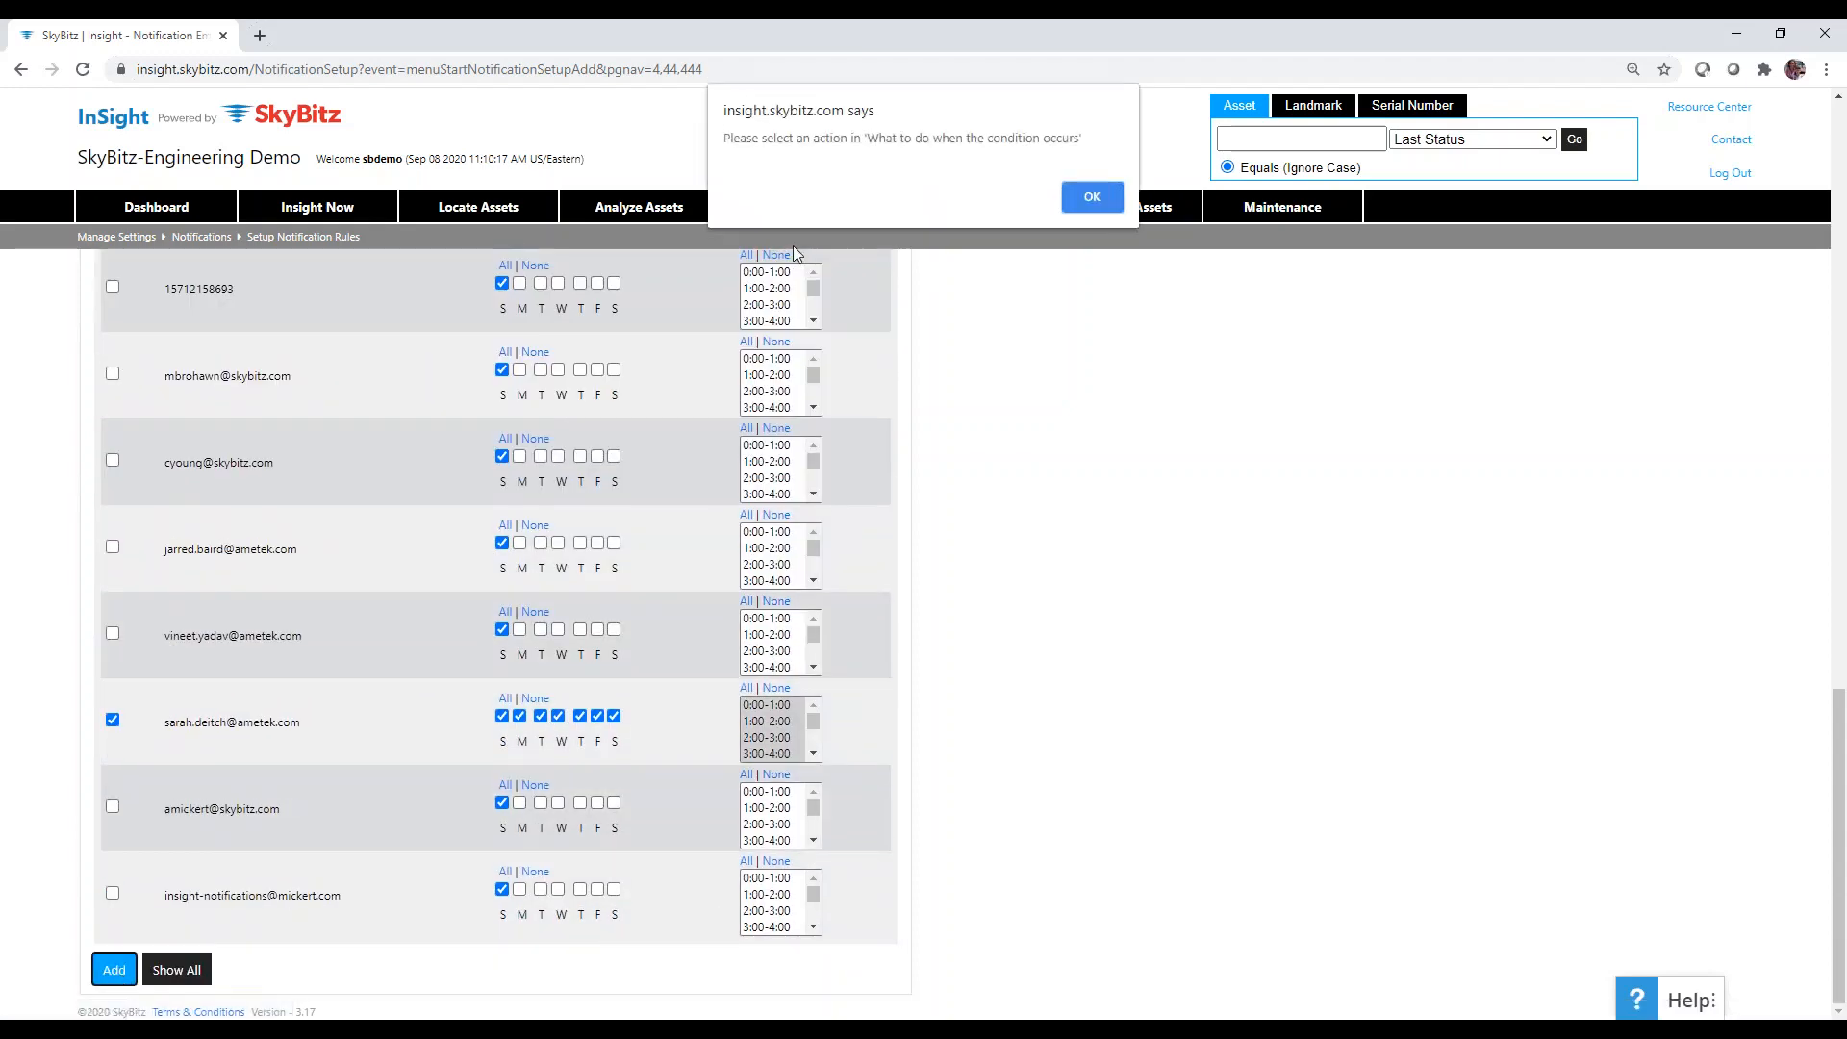
left_click(1091, 198)
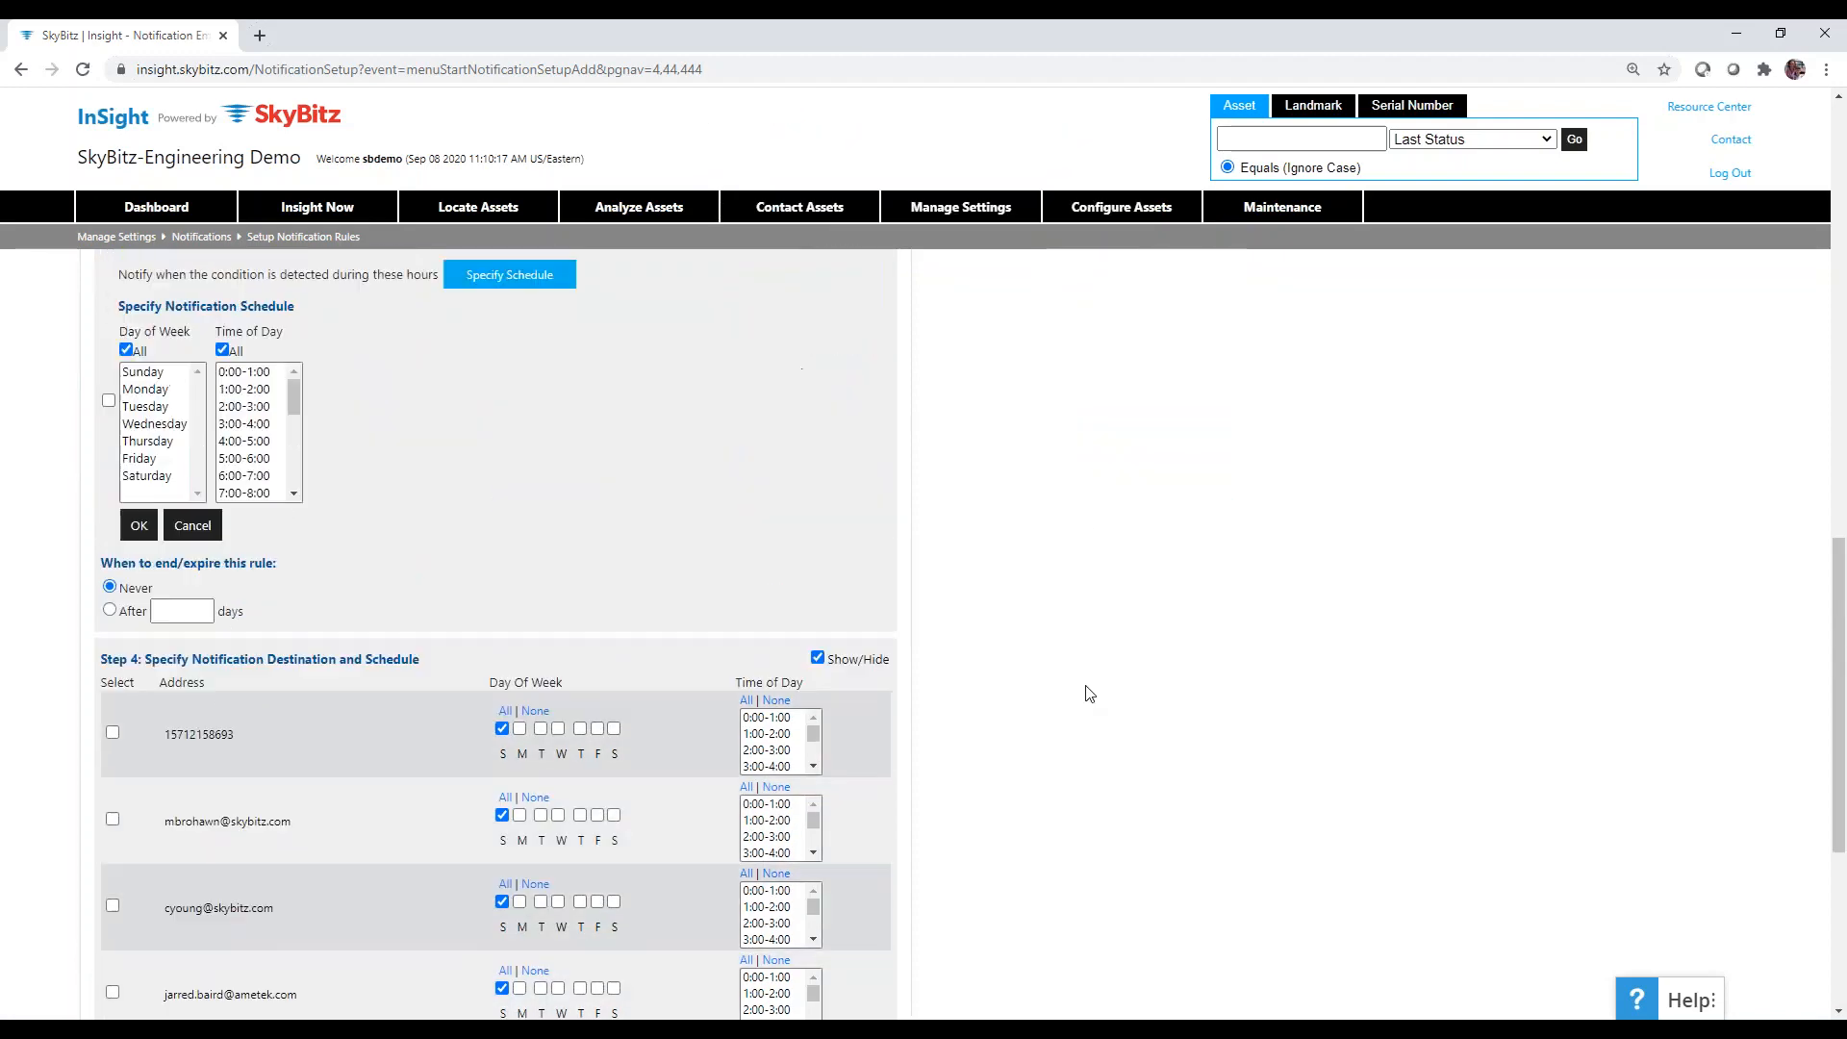
scroll(1089, 693, "up", 2)
scroll(1089, 693, "down", 2)
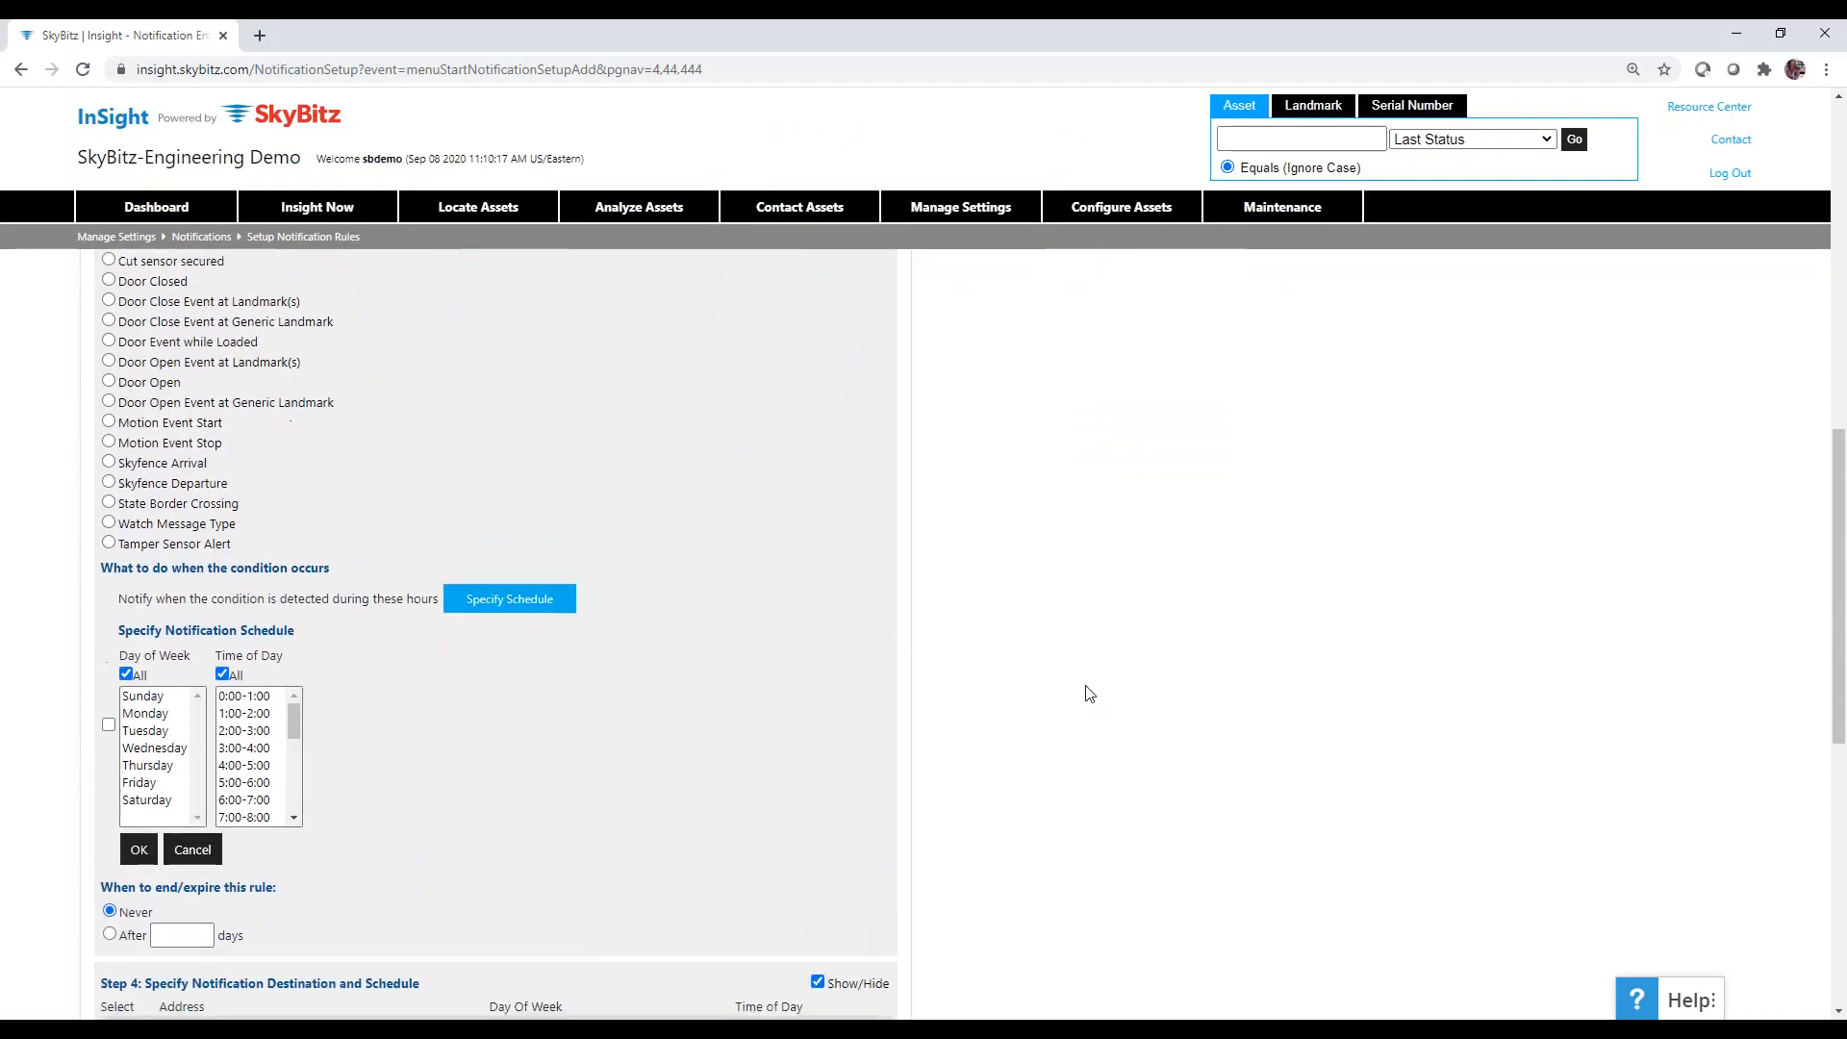
left_click(138, 855)
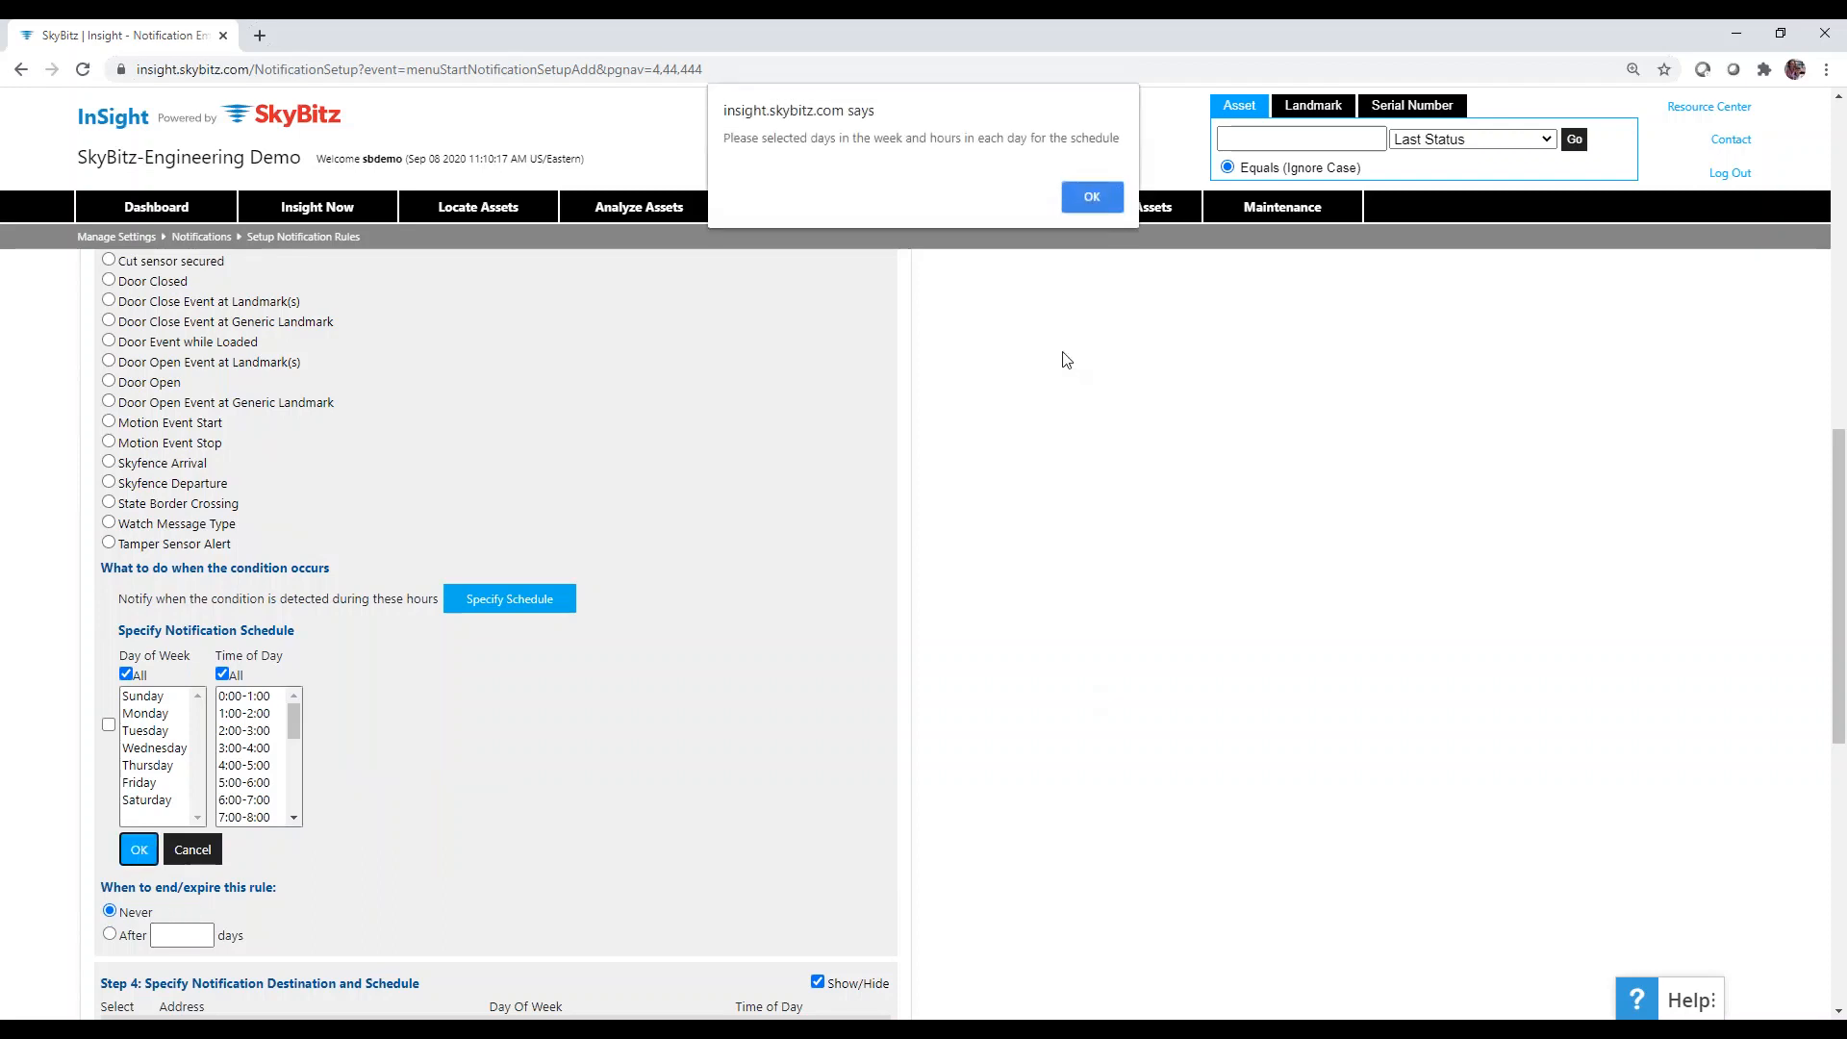
left_click(1091, 197)
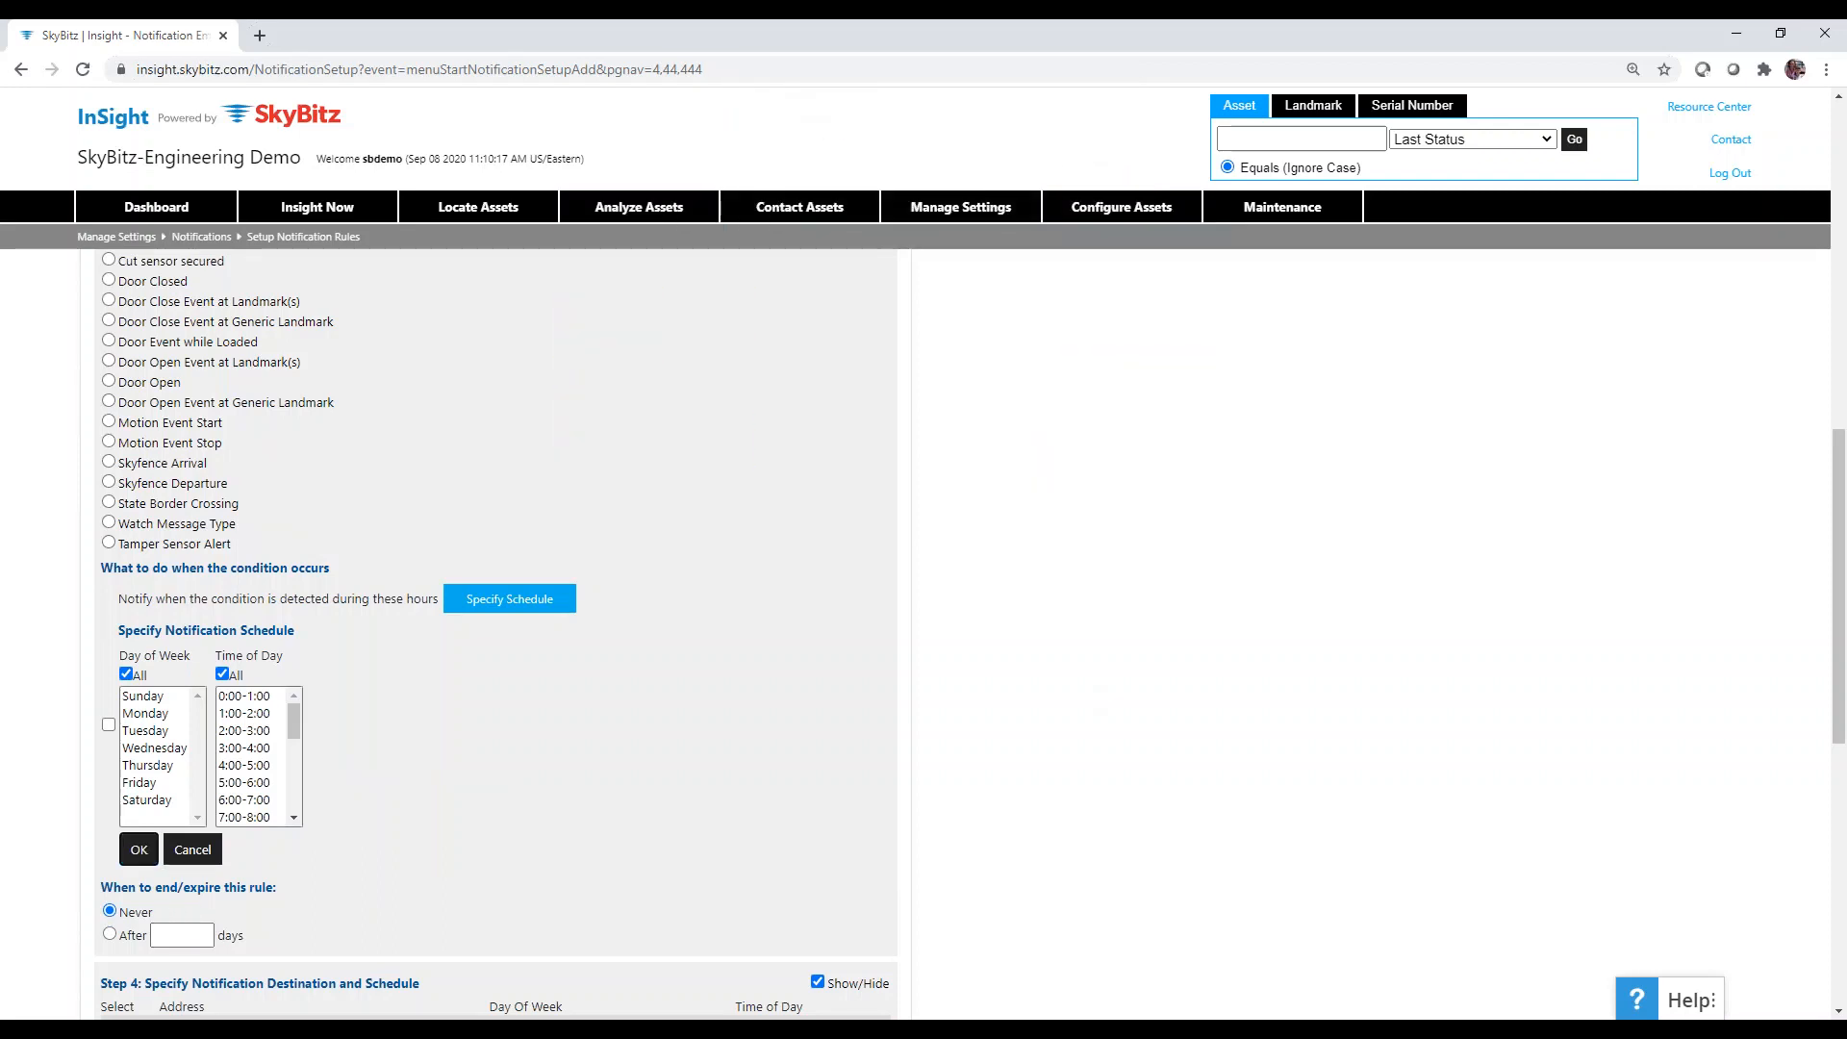
Re-enable the custom schedule limited to Sunday, with the all-hours option cleared.
left_click(109, 724)
left_click(160, 700)
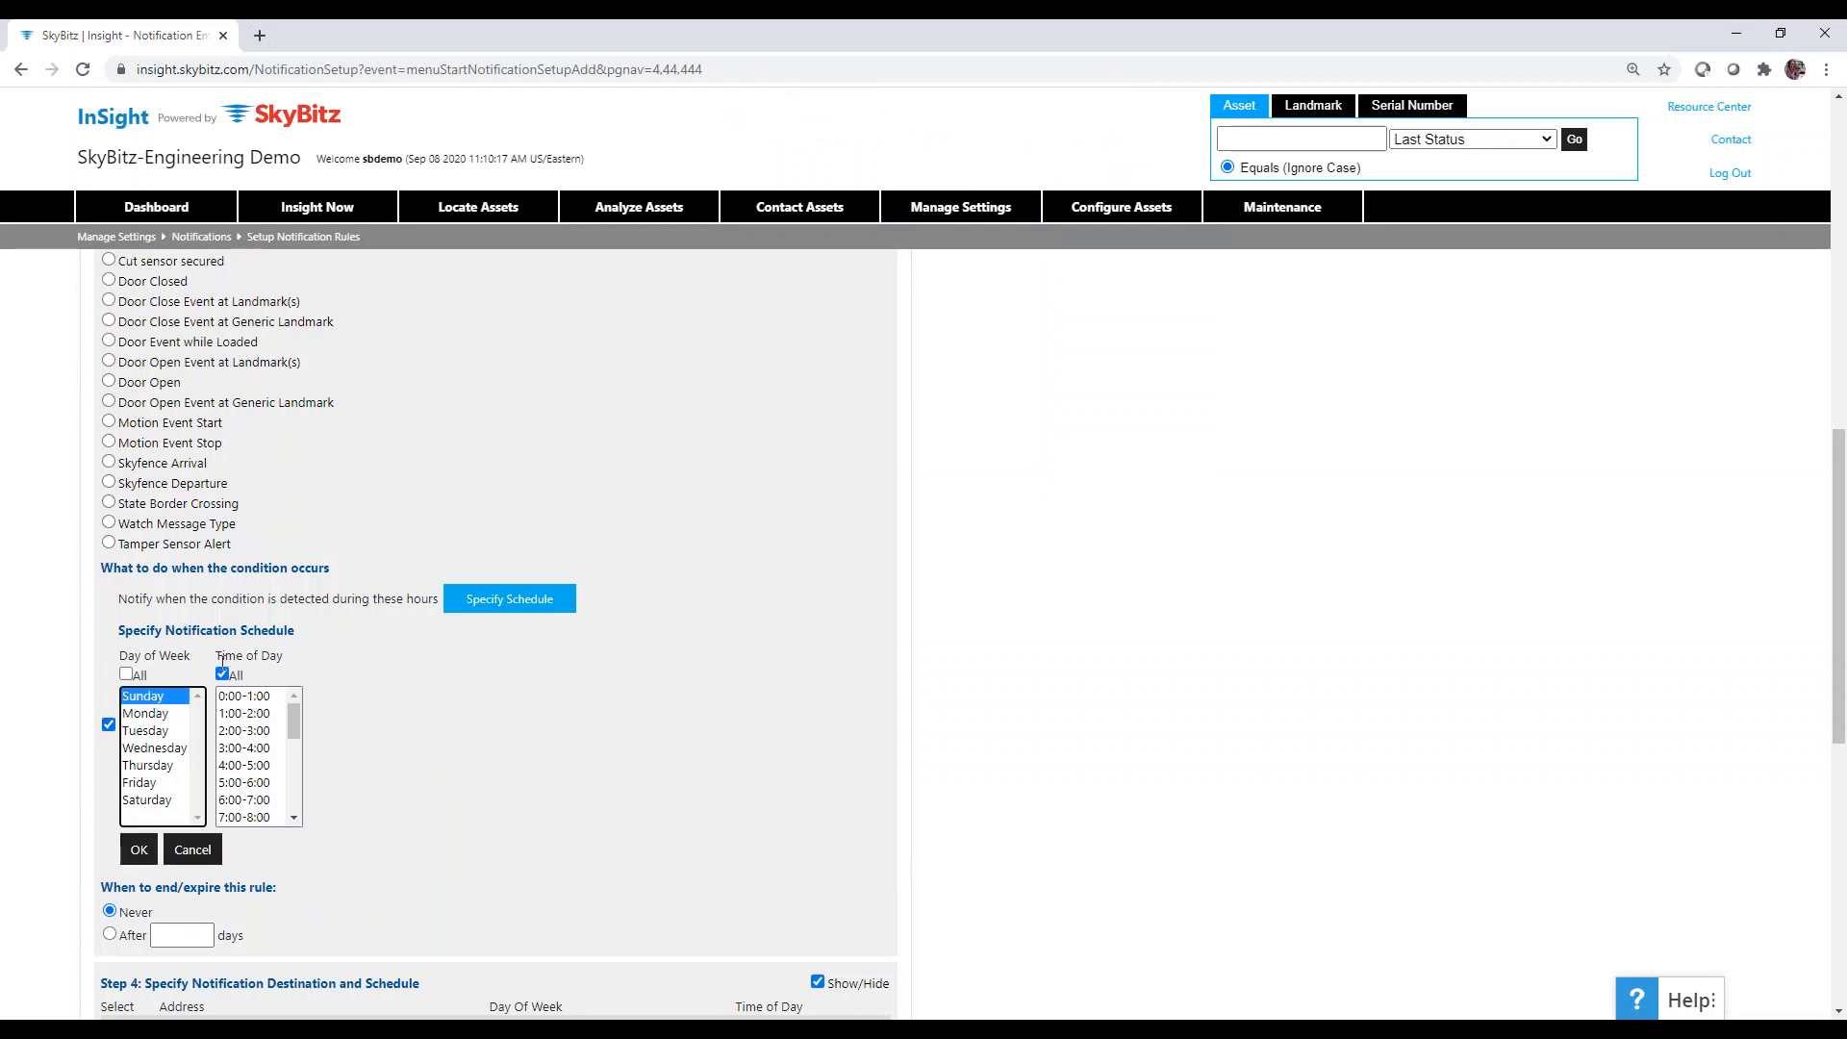
left_click(223, 675)
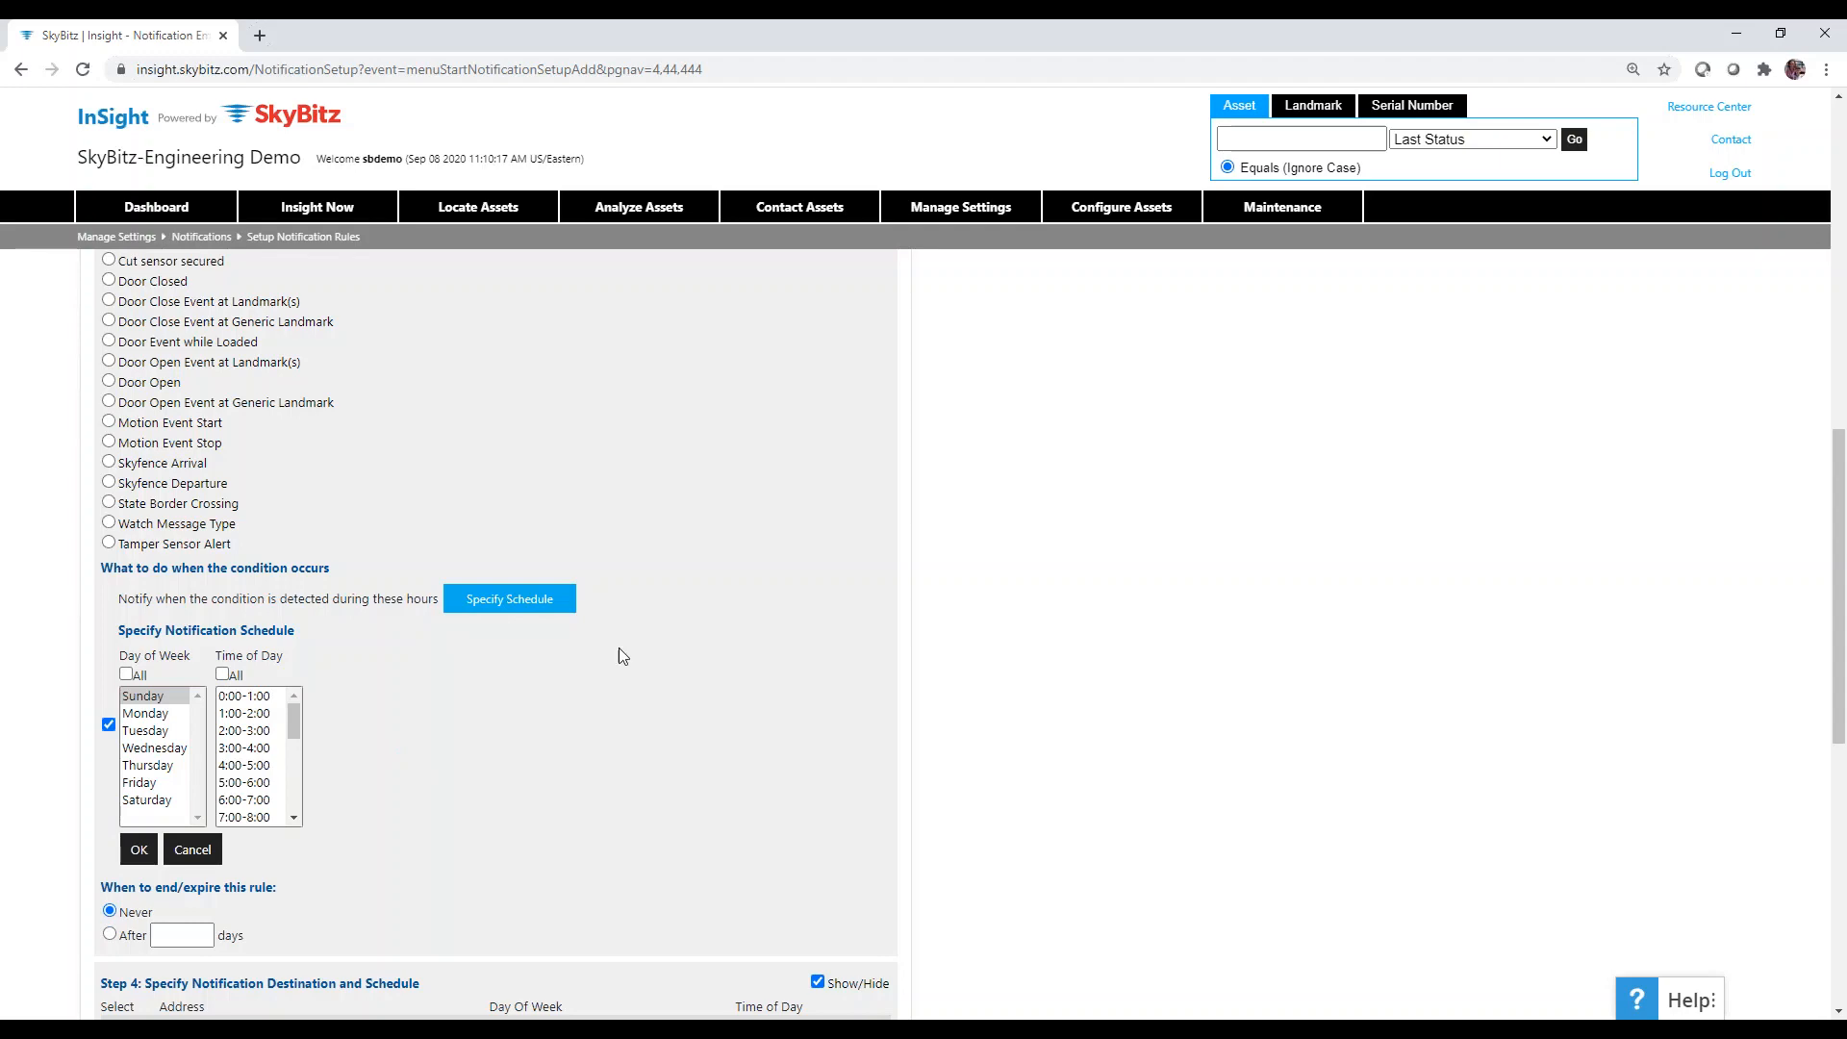
scroll(622, 654, "down", 8)
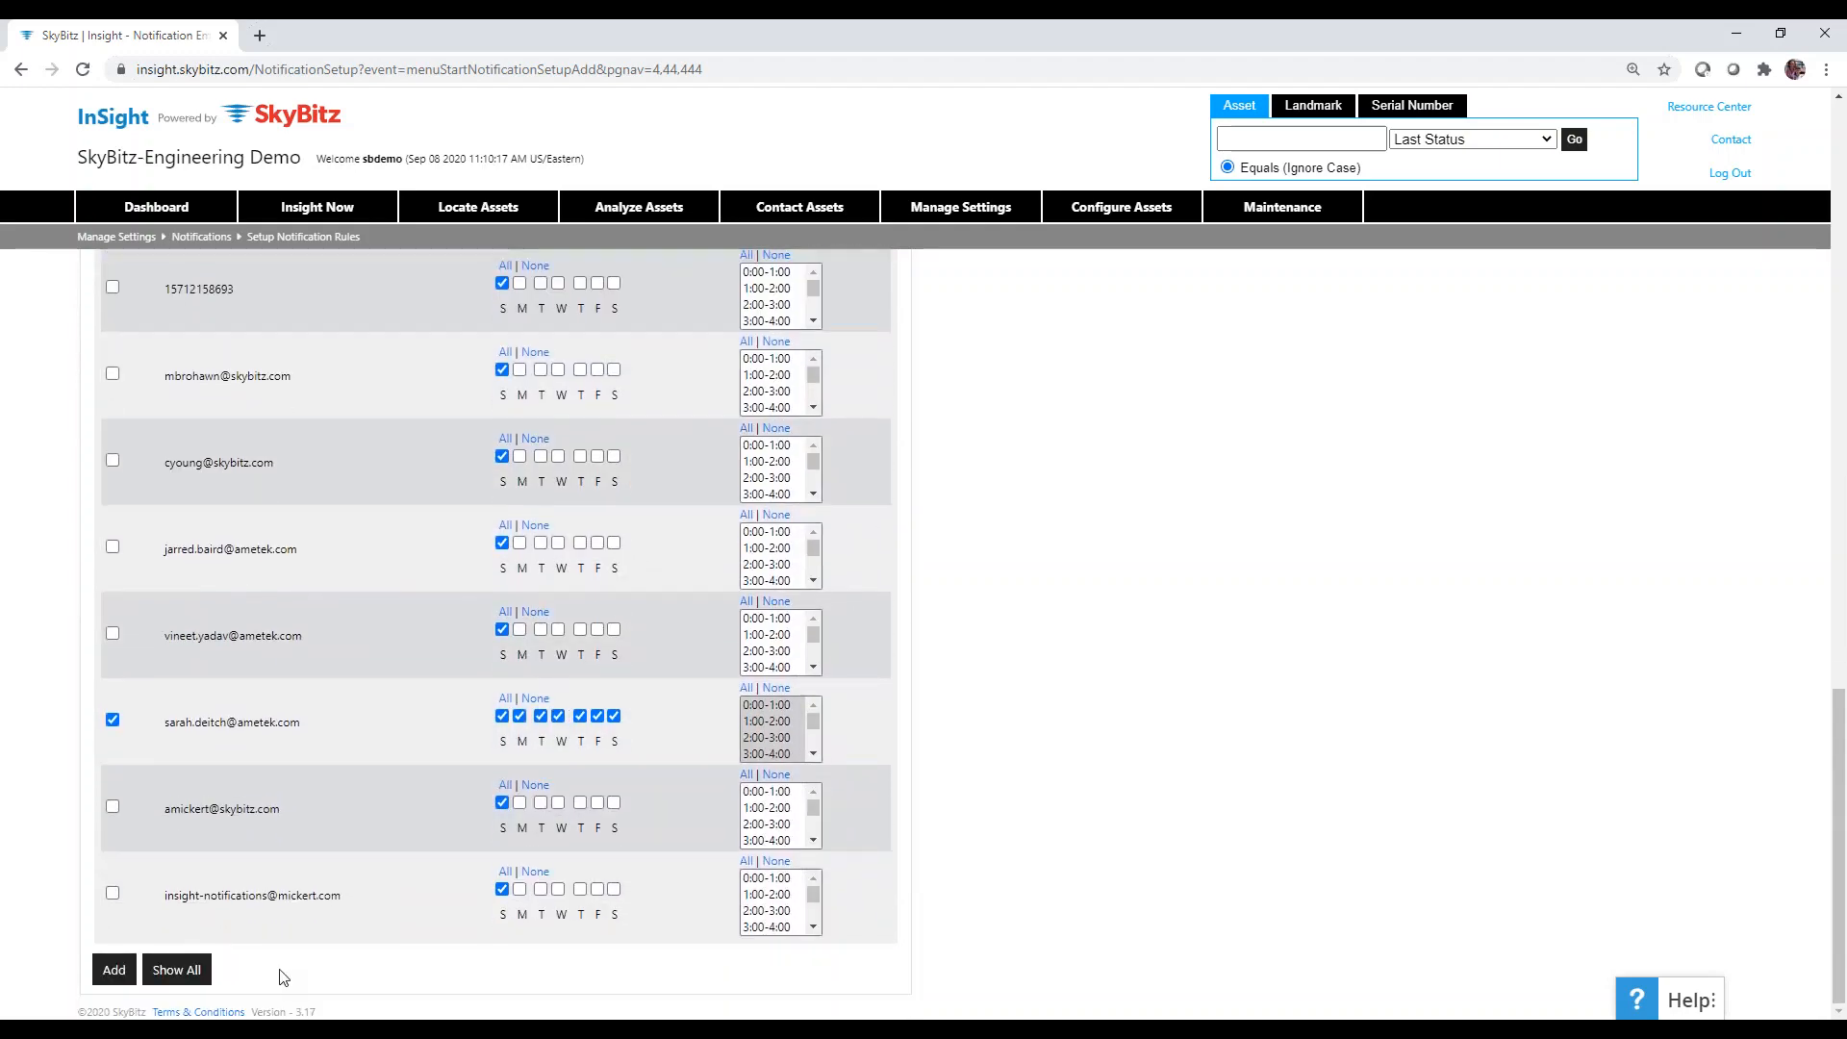
Return to the notification rules list via Manage Settings > Notifications > Setup Notification Rules.
scroll(304, 952, "up", 20)
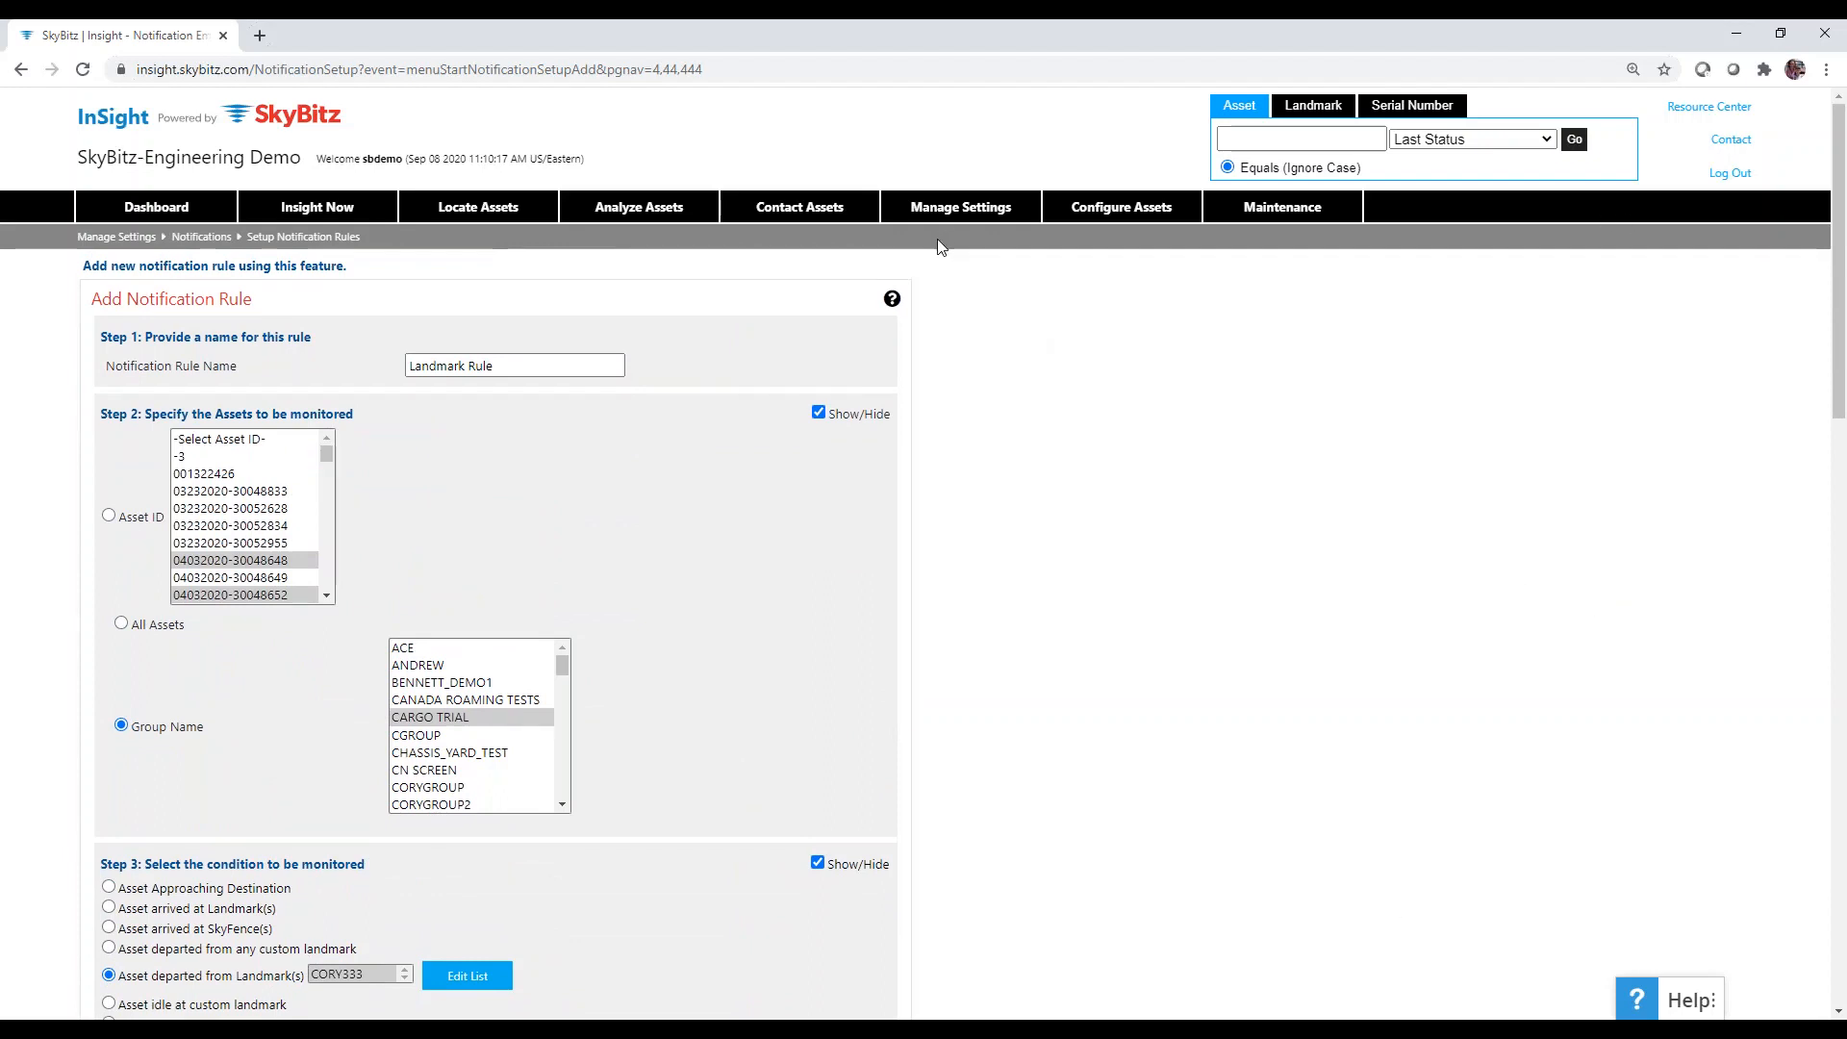
mouse_move(943, 211)
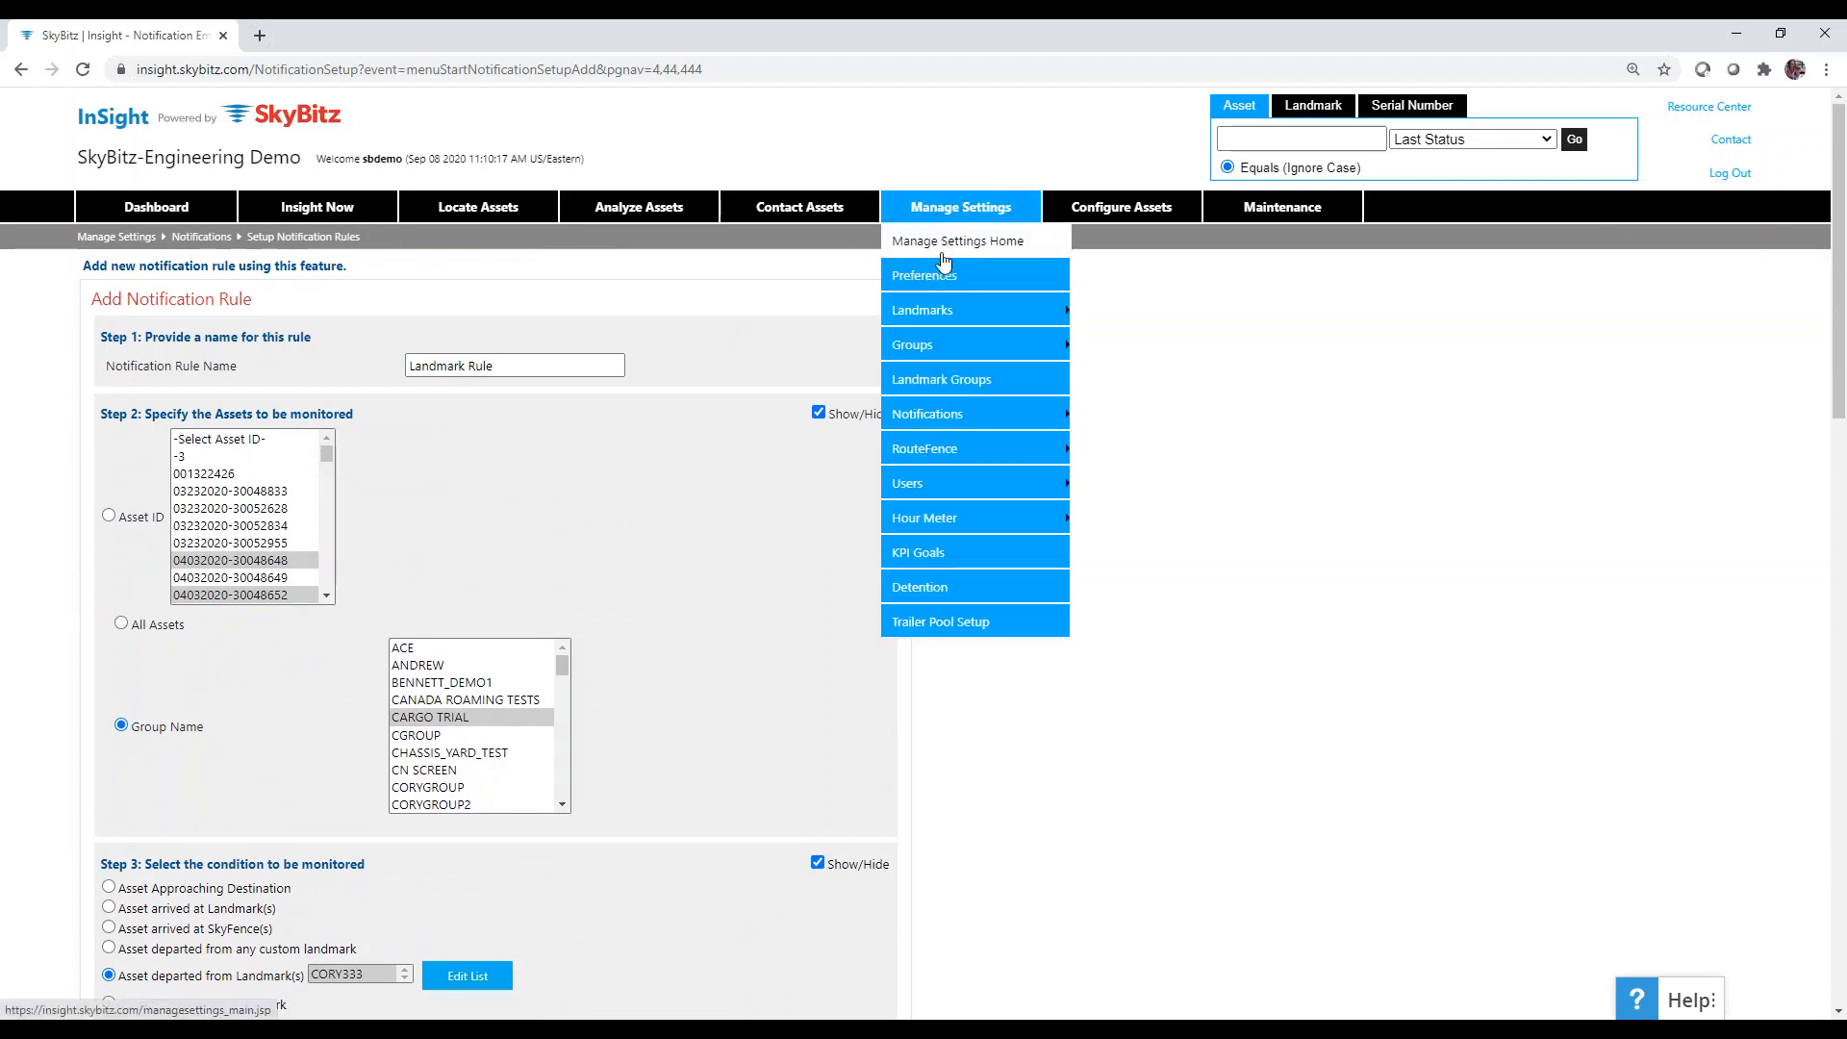
mouse_move(955, 424)
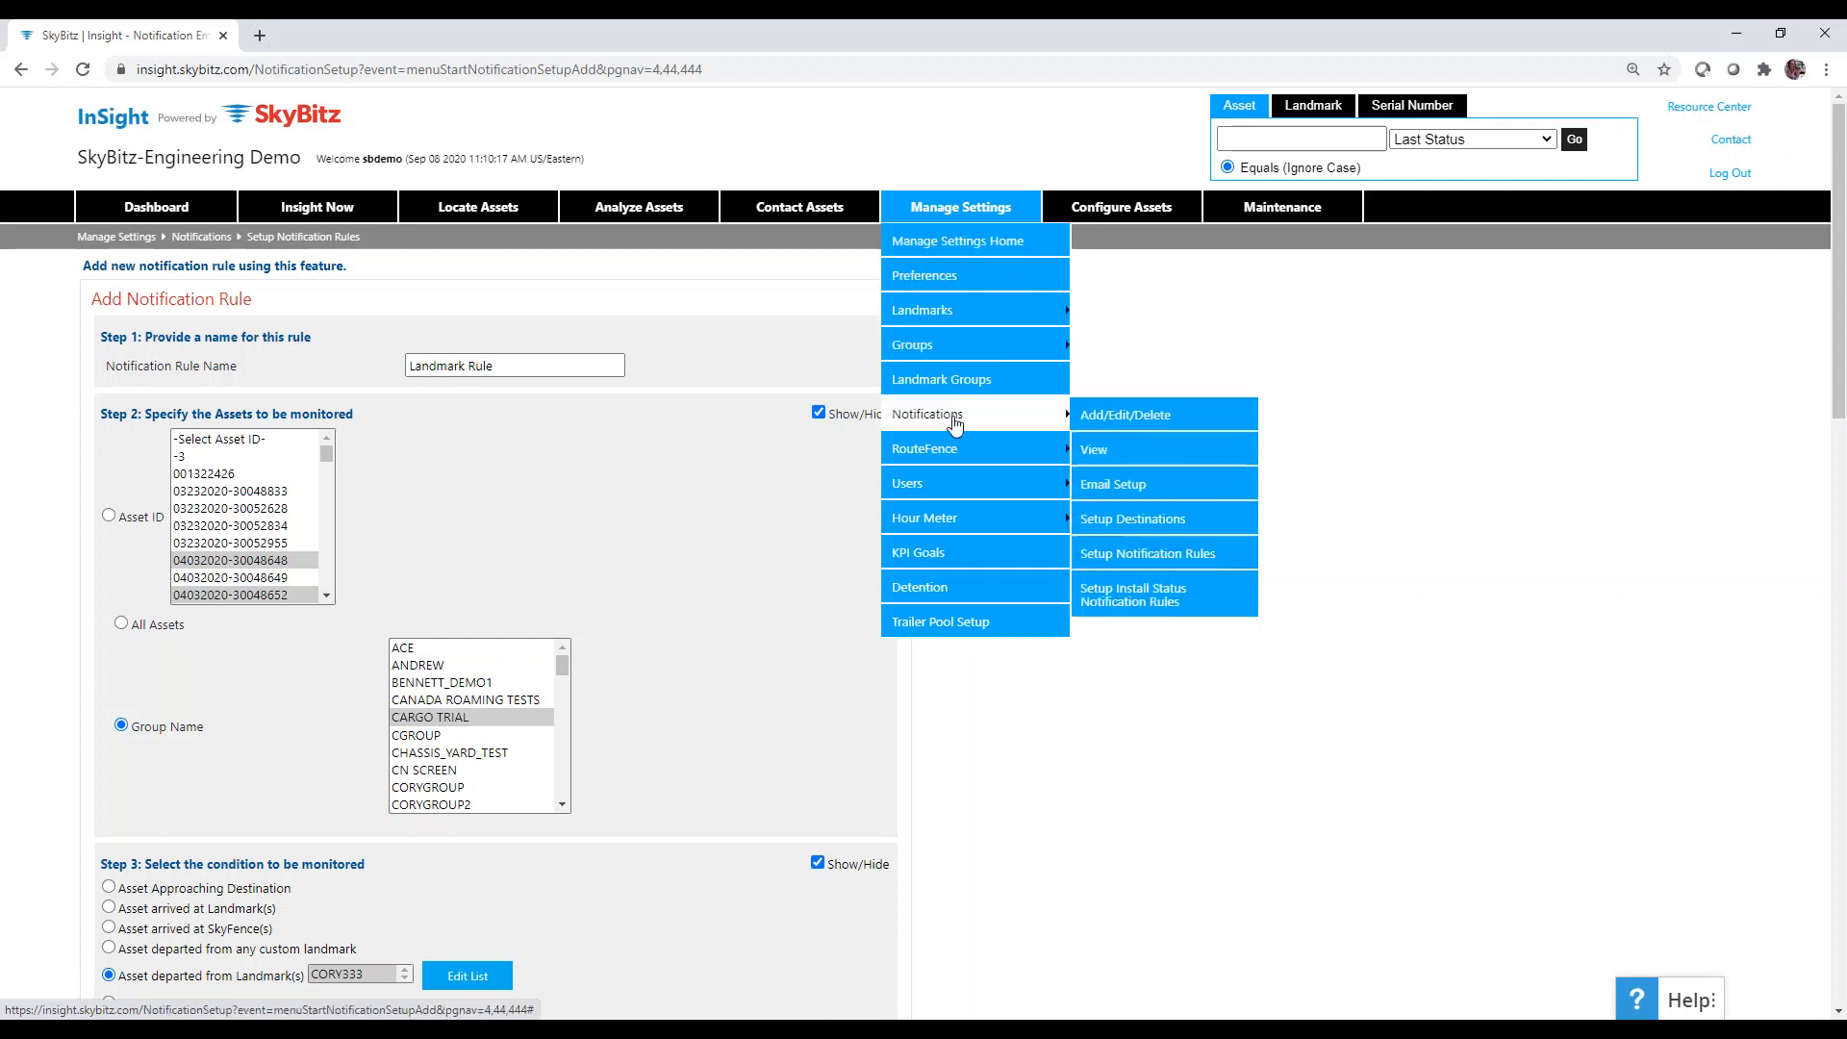
left_click(1148, 556)
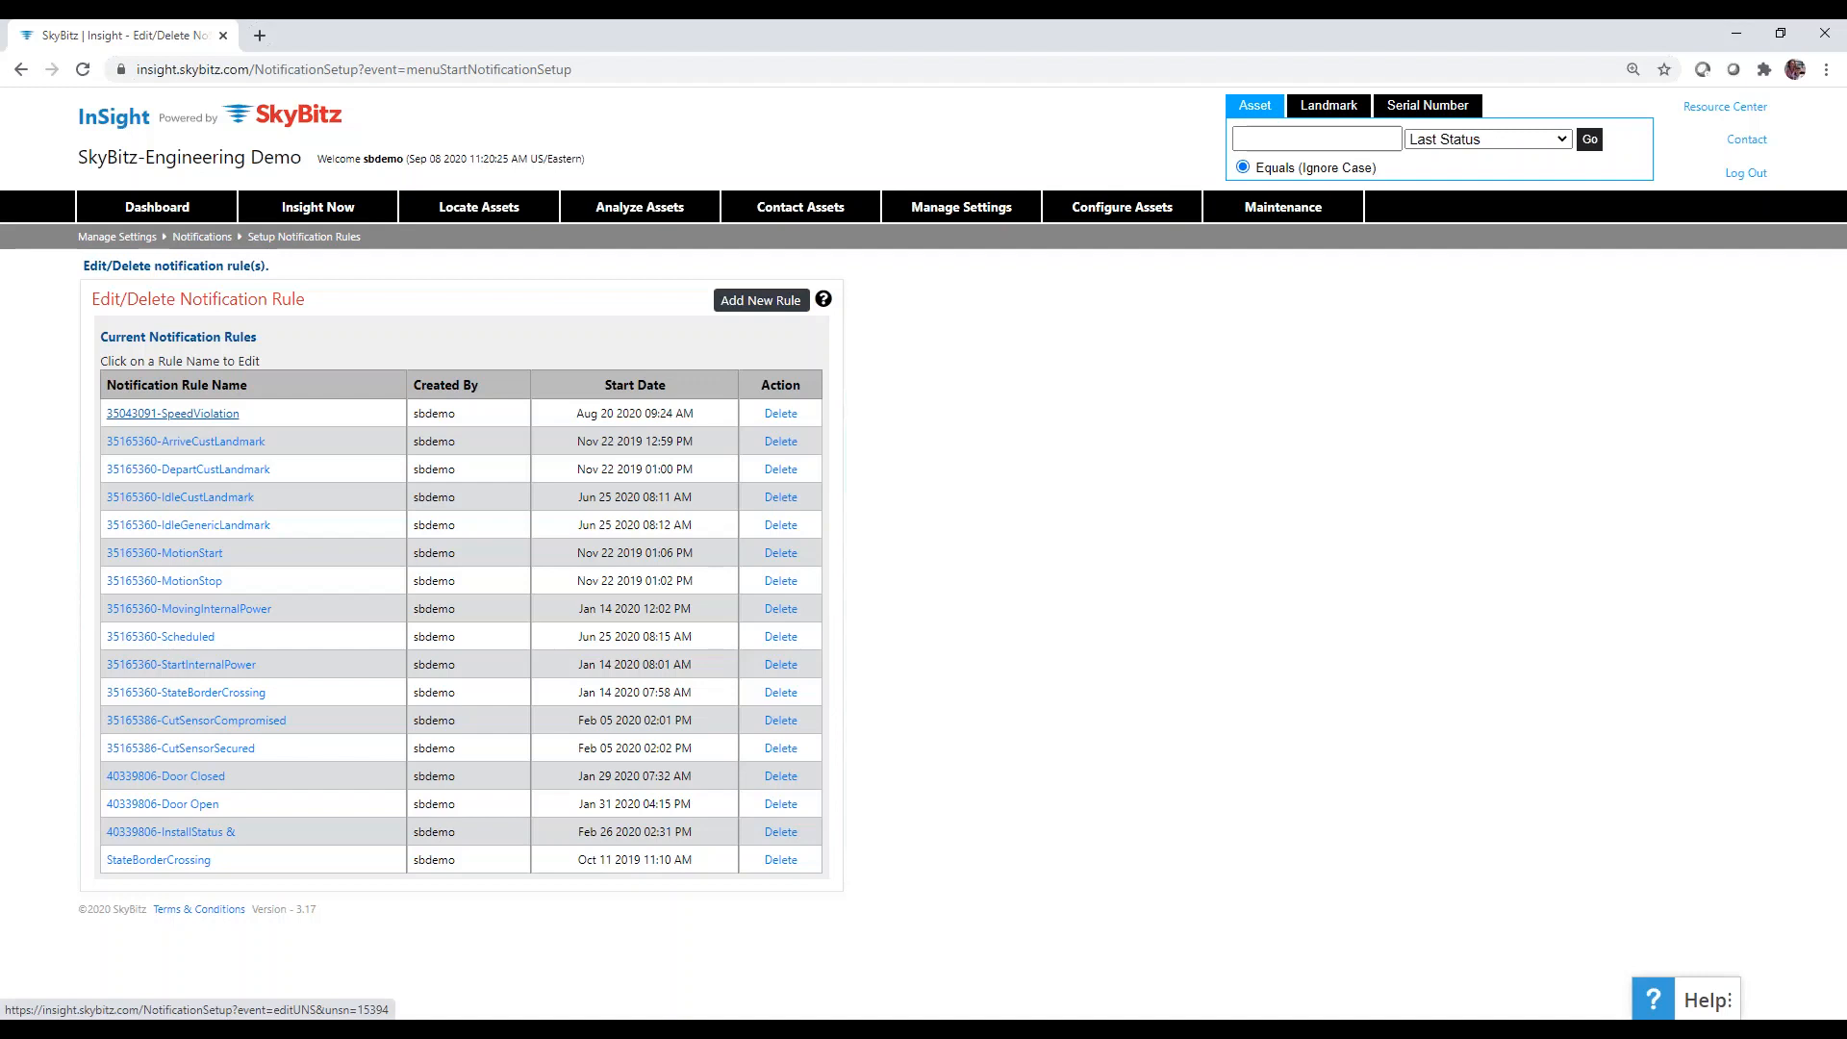
Open the 35043091-SpeedViolation rule and expand its monitored assets and condition sections.
left_click(172, 413)
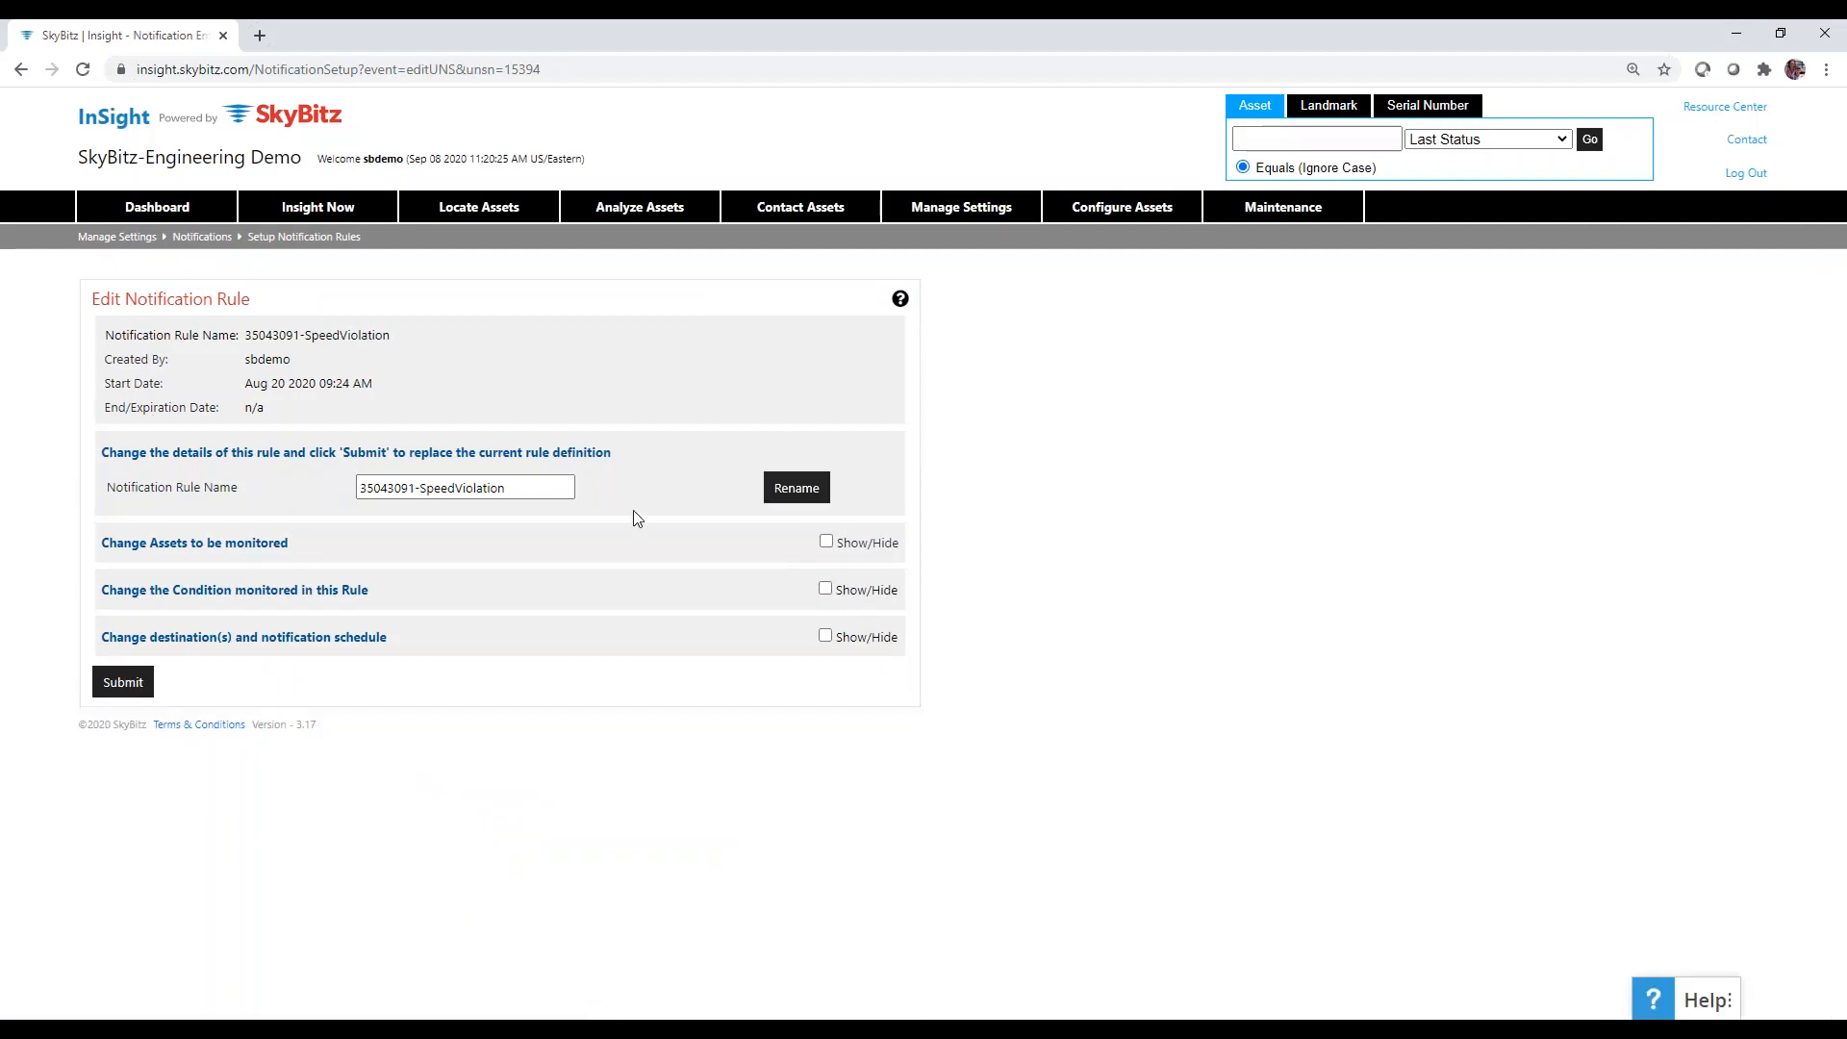
left_click(826, 542)
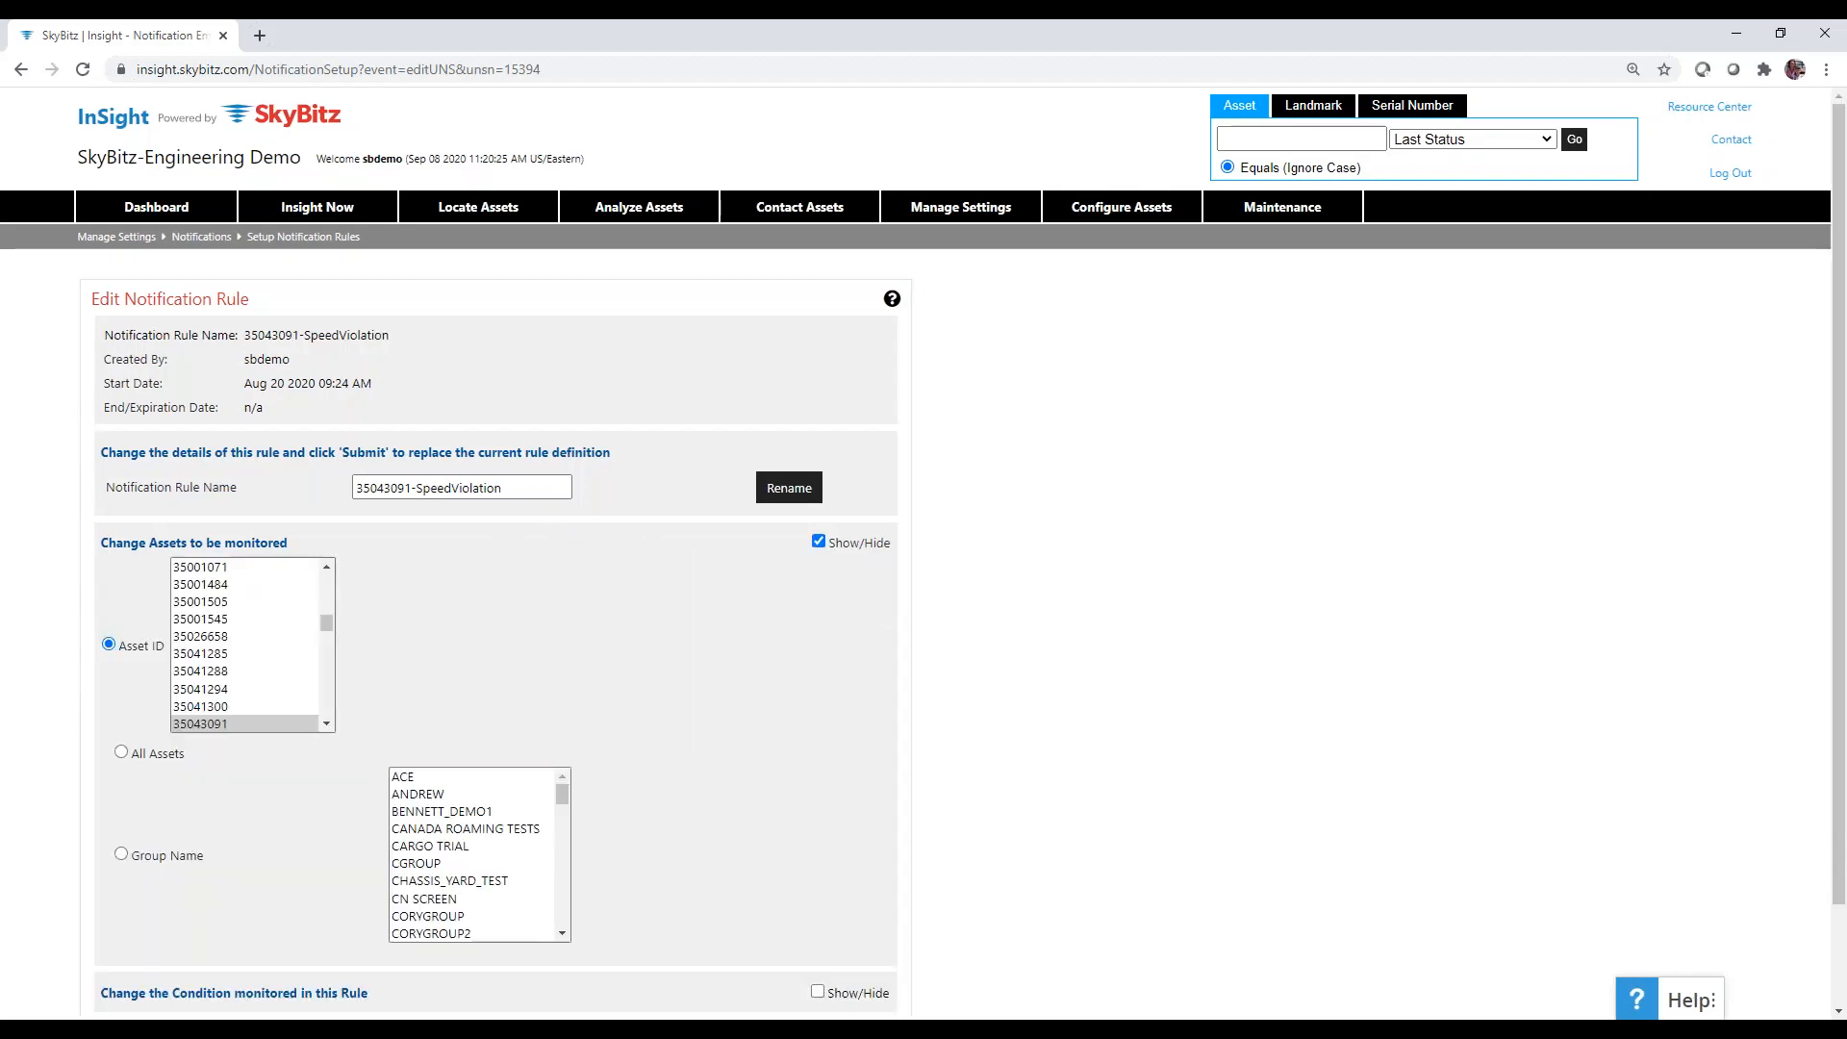
scroll(1125, 770, "down", 1)
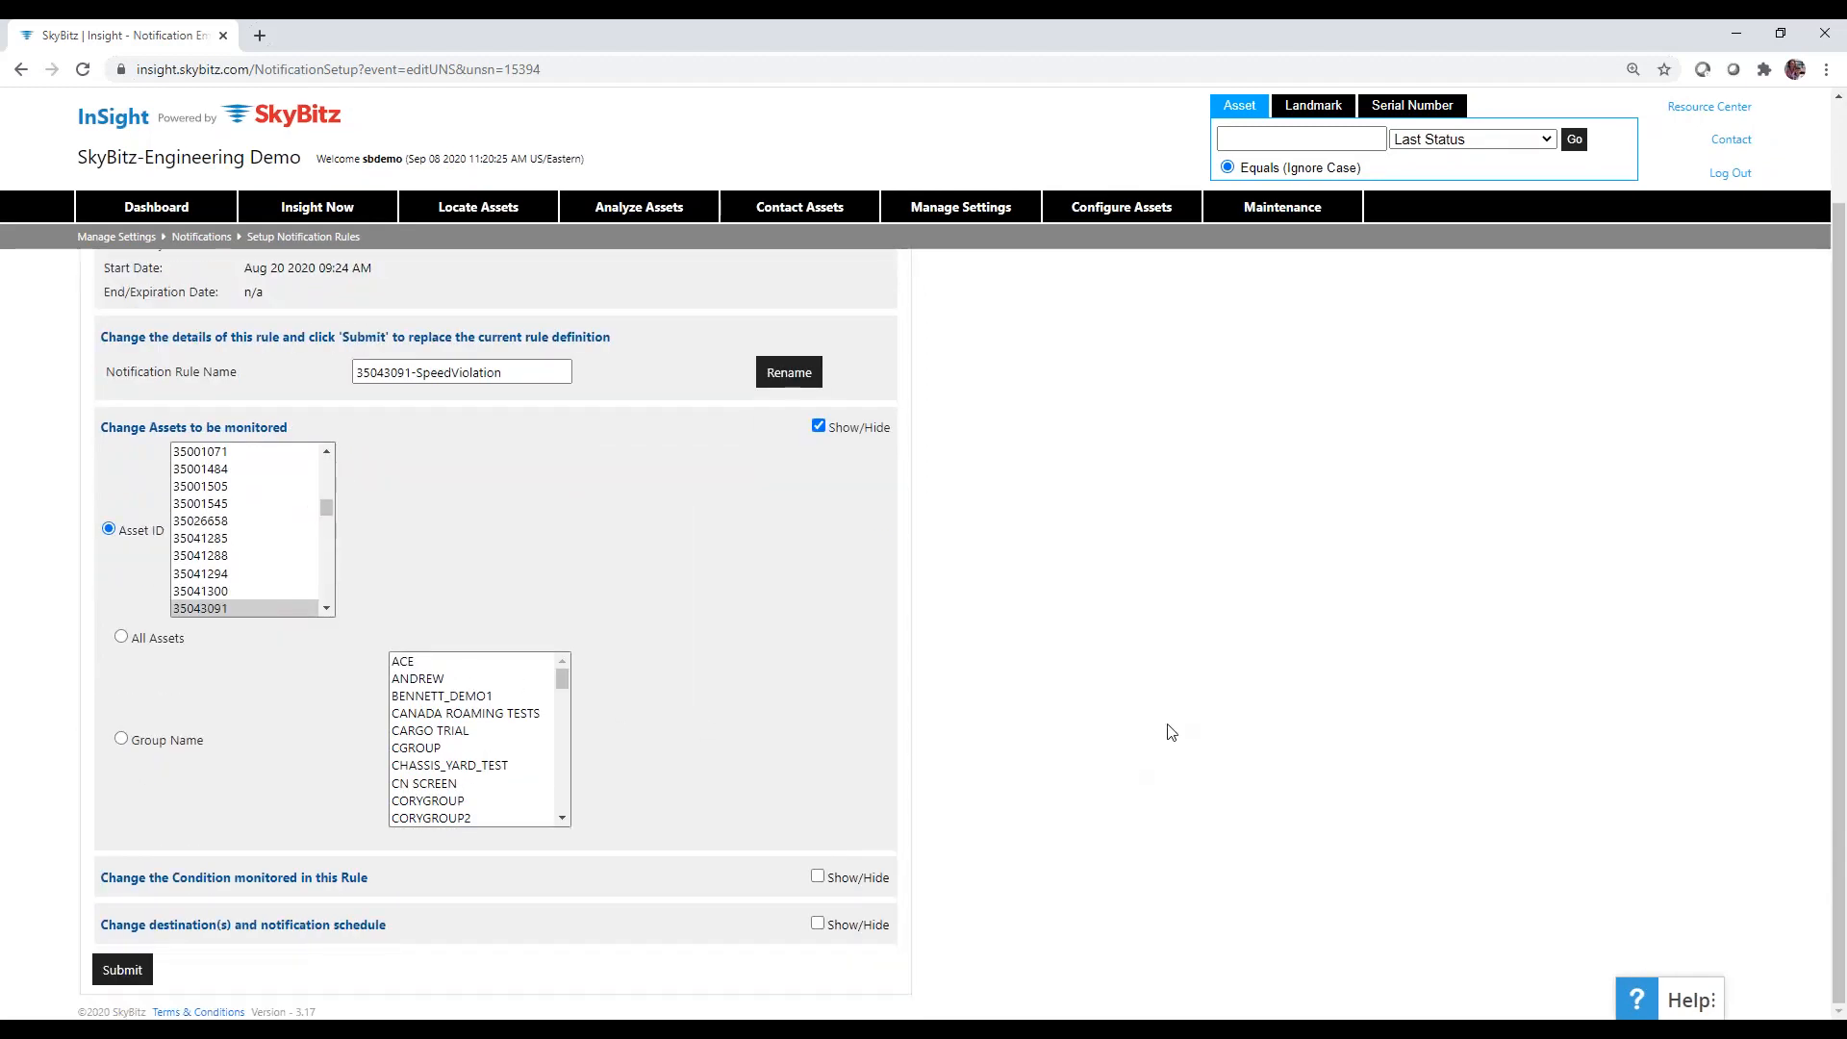
left_click(816, 877)
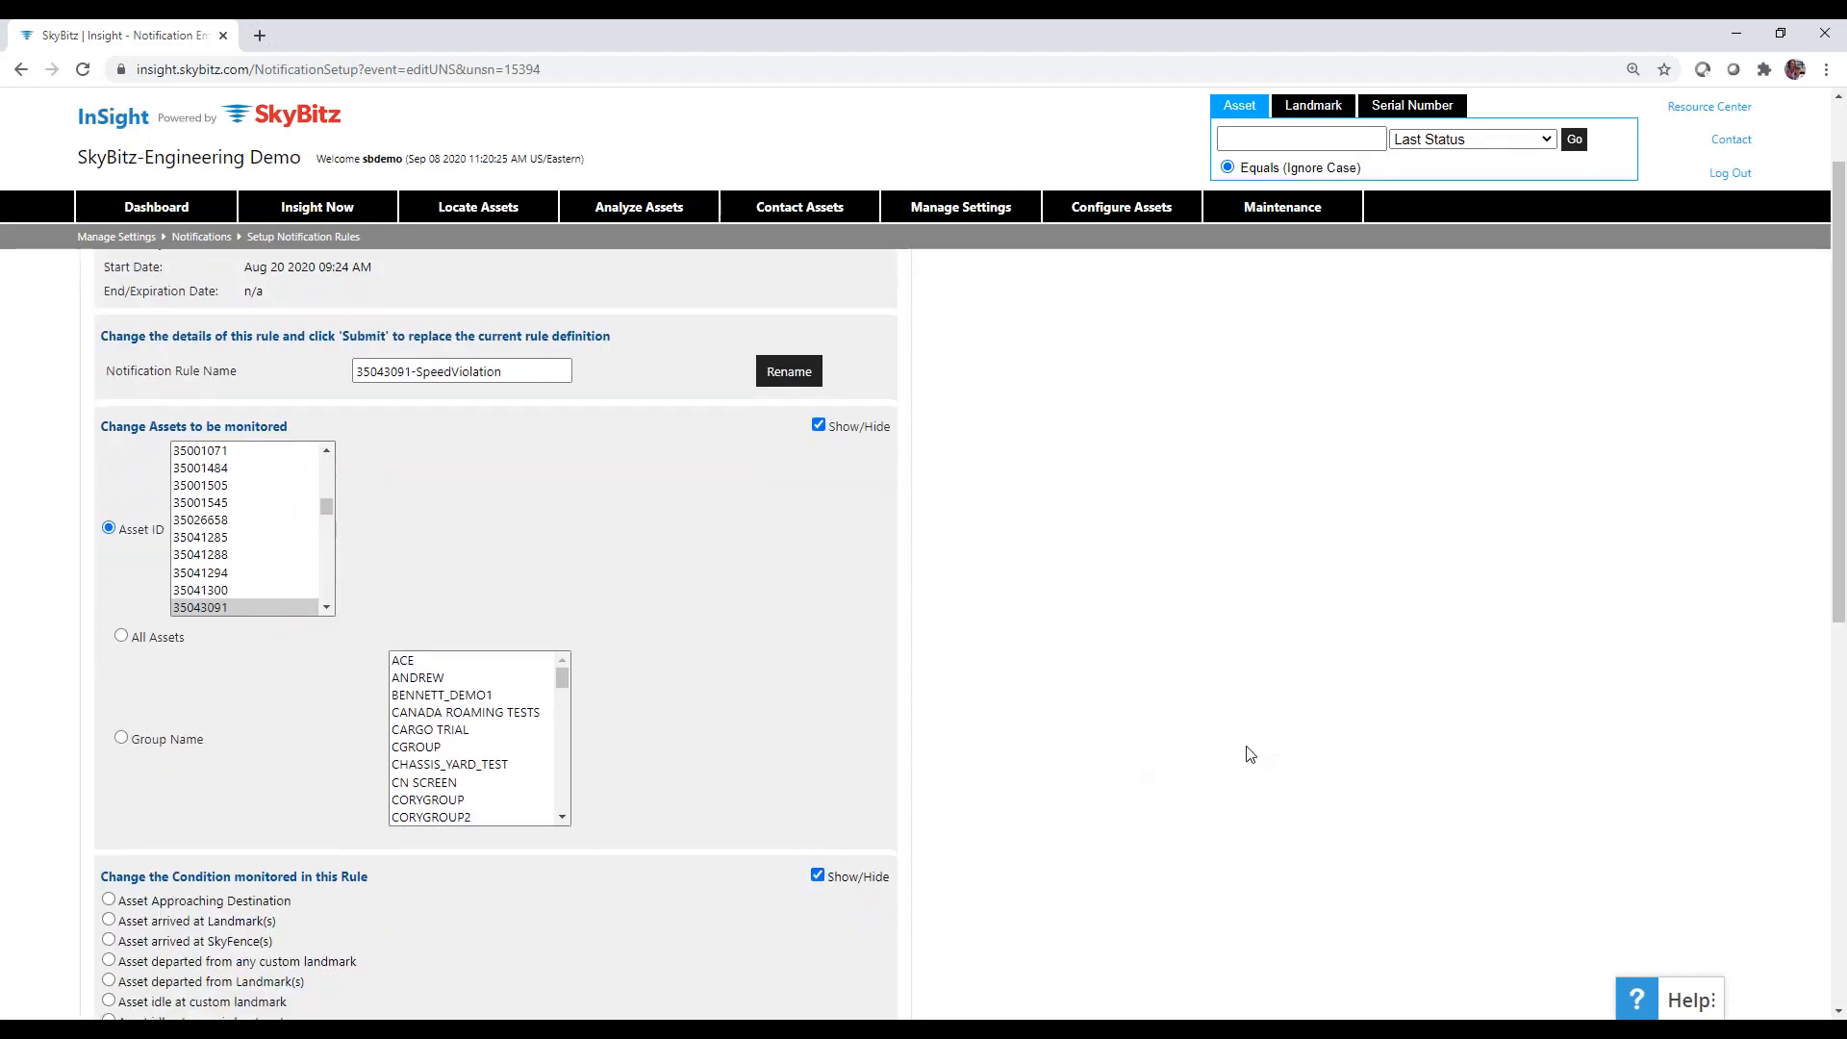
scroll(1250, 753, "down", 8)
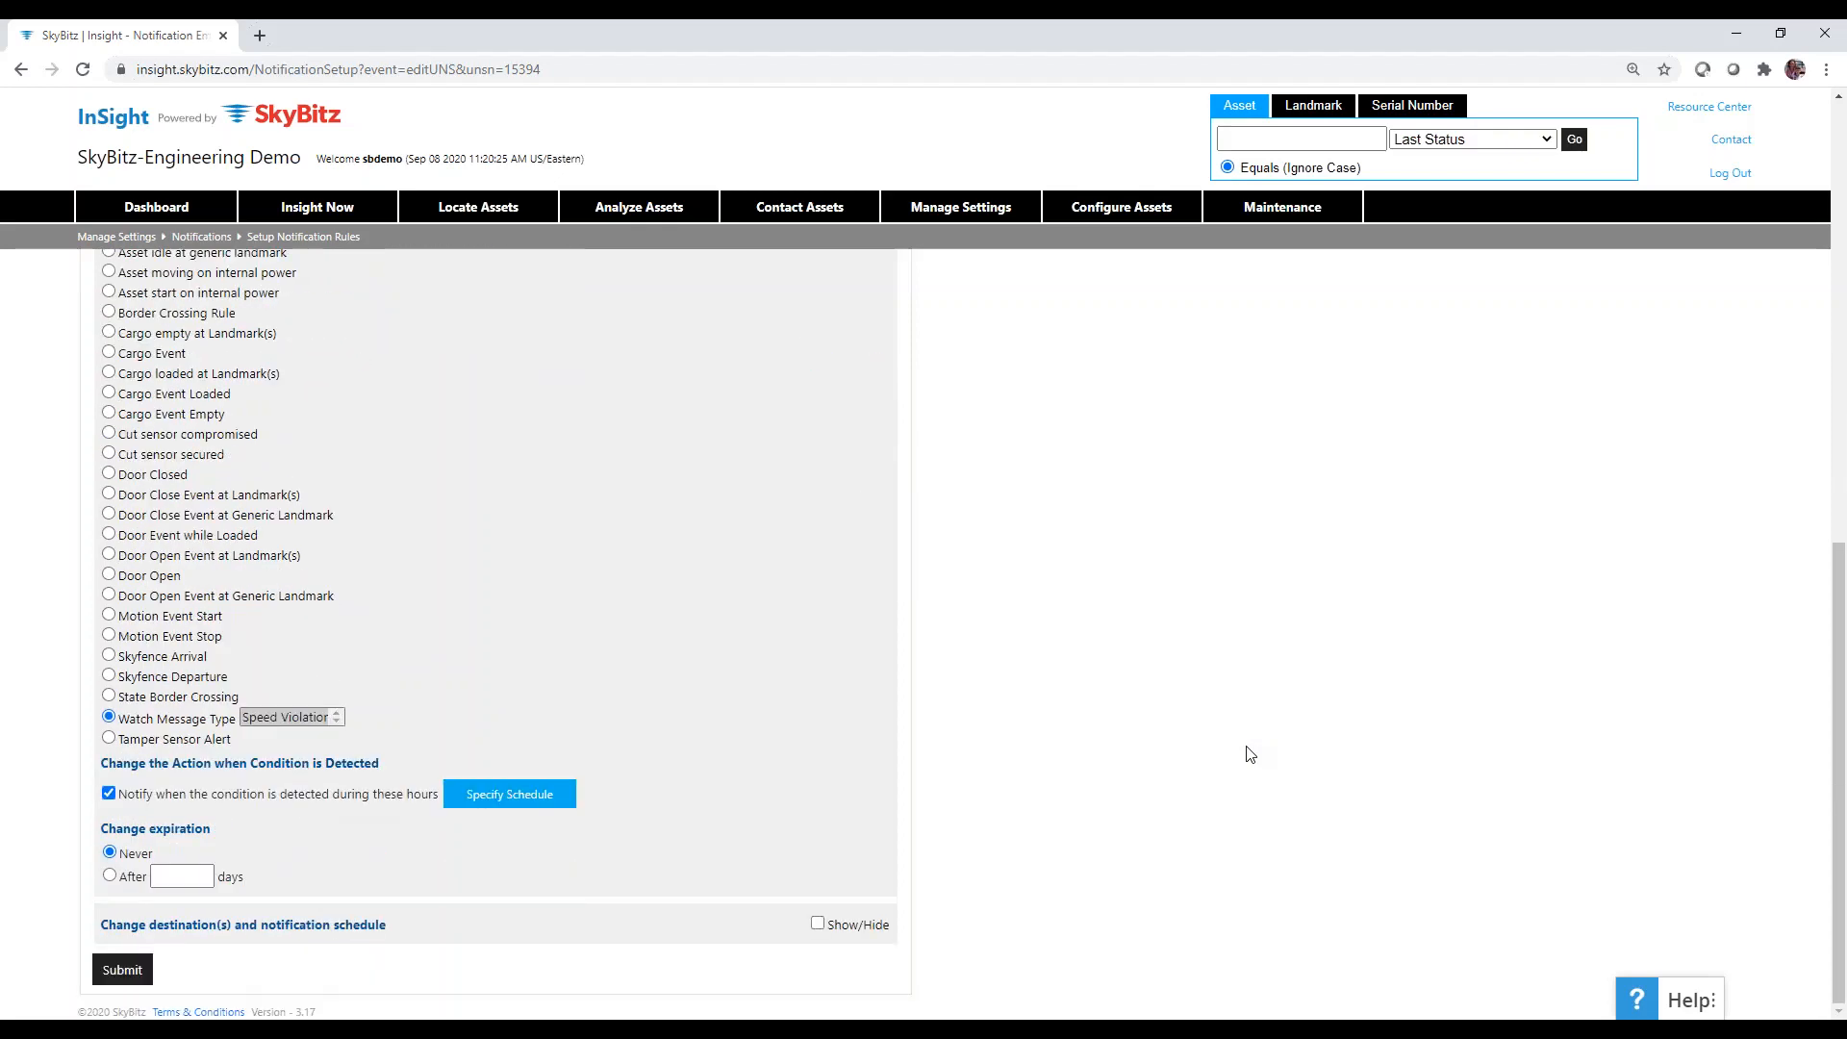
scroll(504, 852, "up", 2)
scroll(504, 853, "down", 2)
Expand its destinations and notification schedule table, then go back to the form's top.
left_click(818, 925)
scroll(1140, 760, "down", 6)
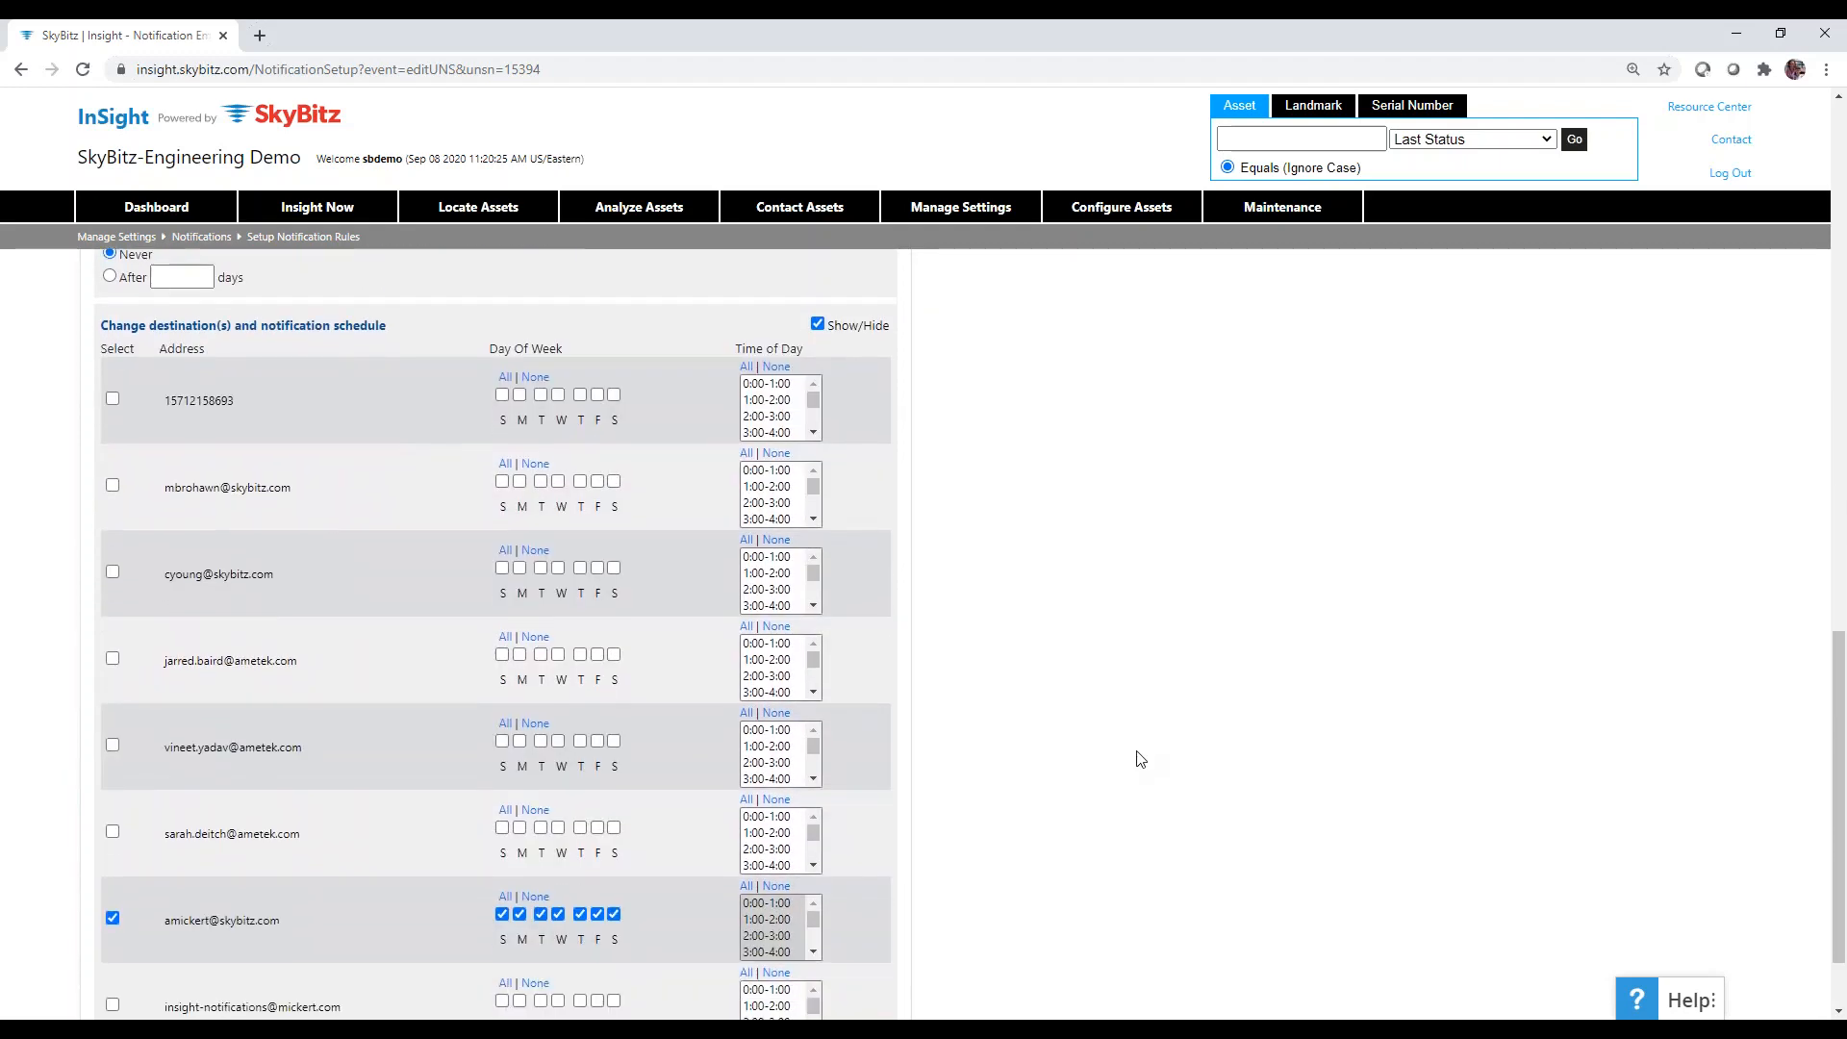
scroll(1140, 760, "down", 1)
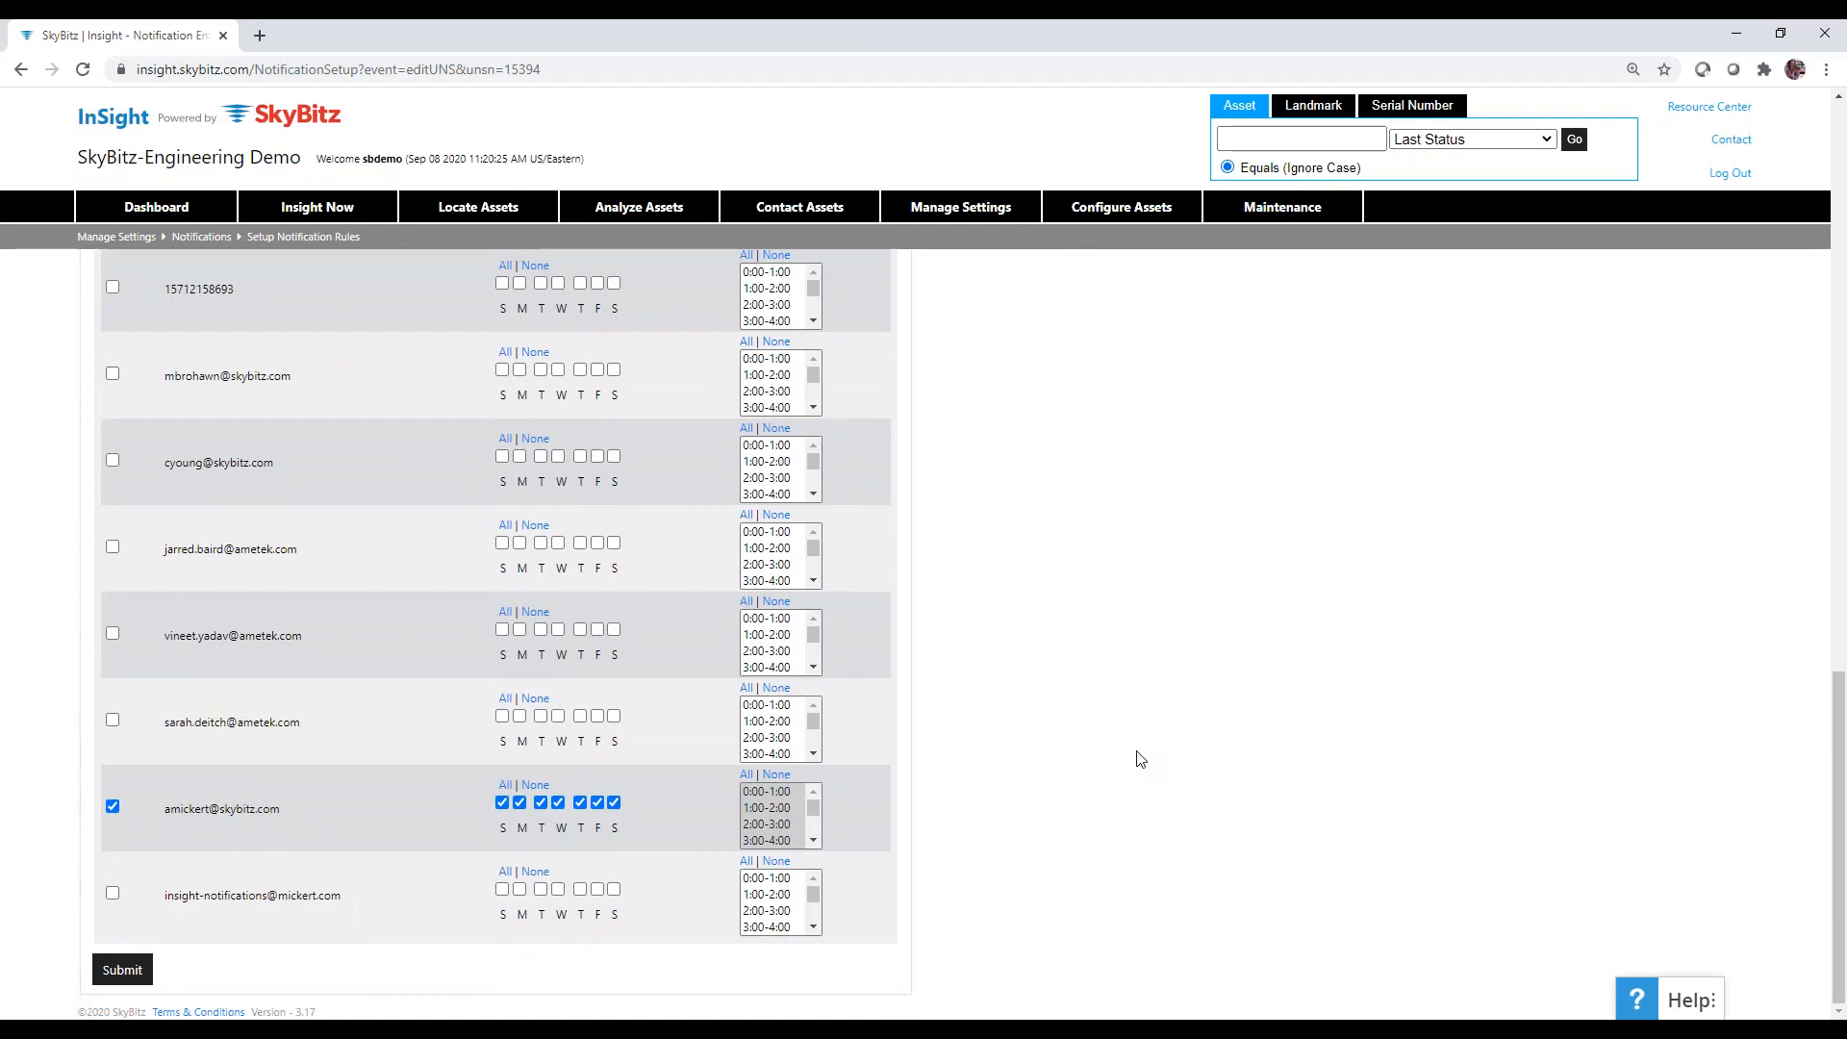
scroll(1140, 760, "up", 15)
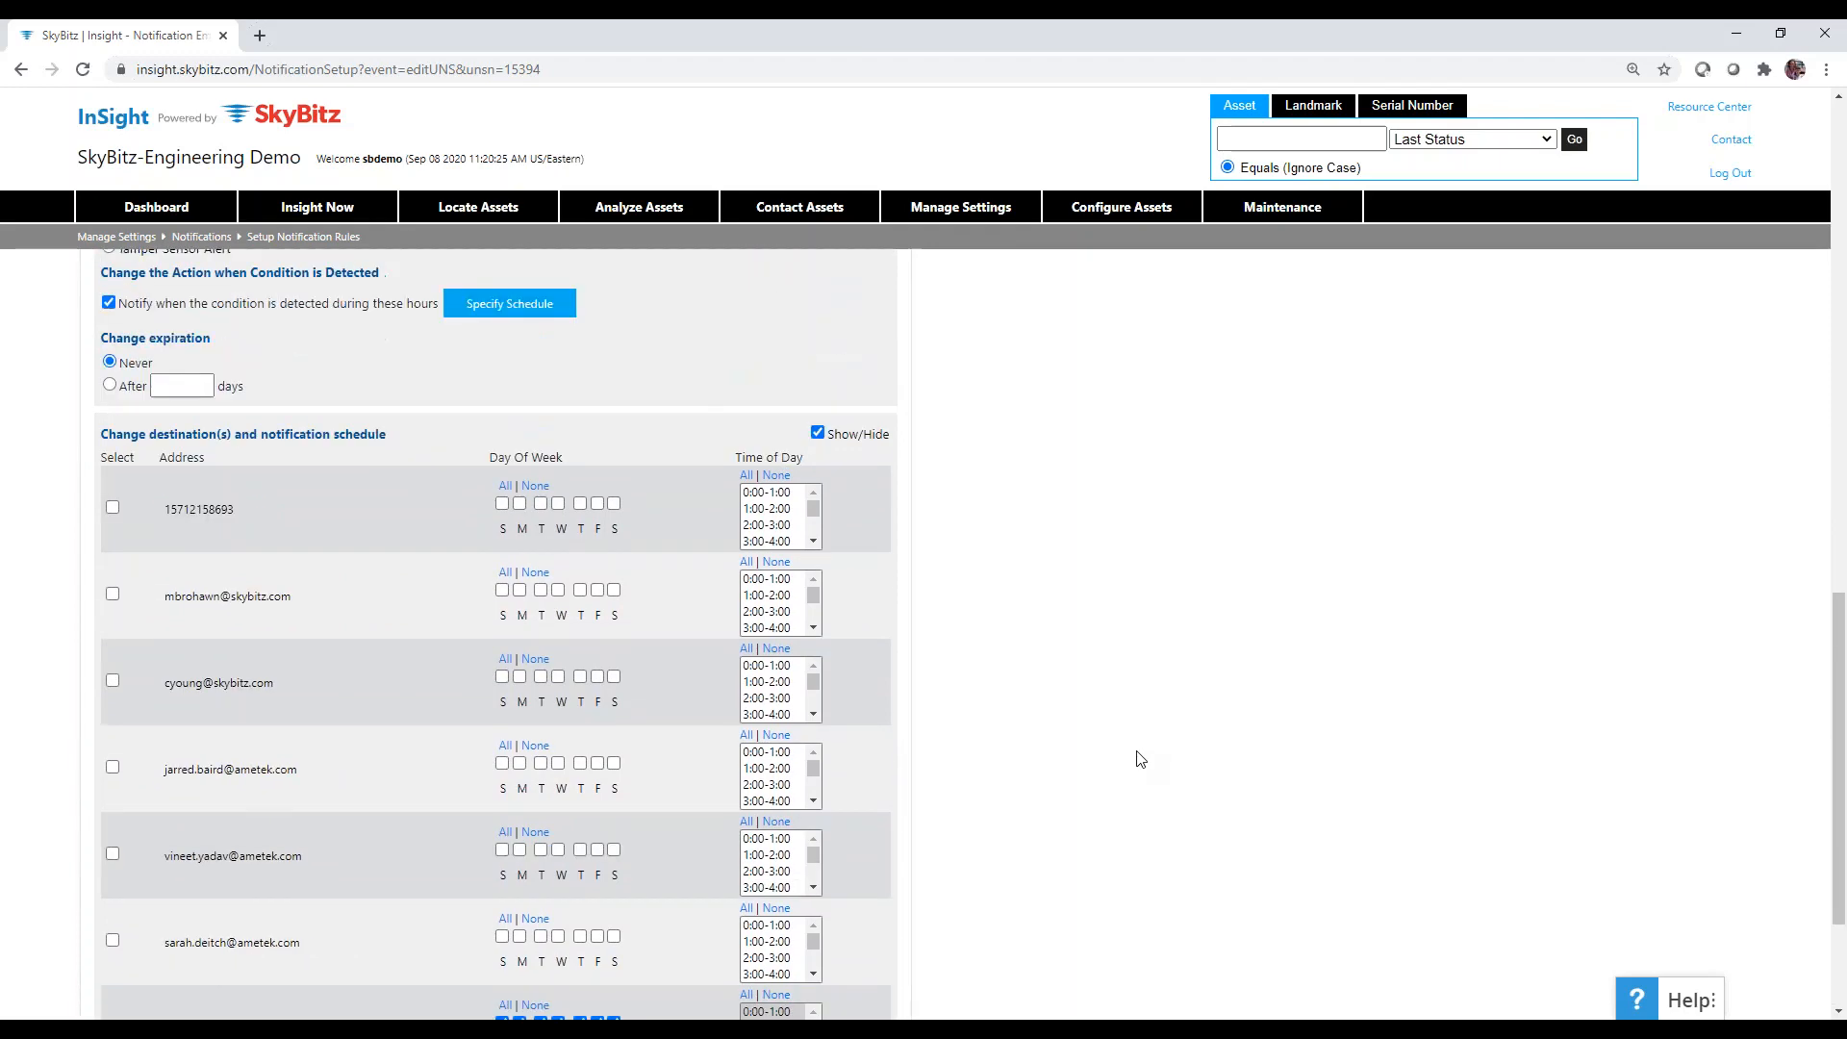
scroll(1140, 760, "up", 2)
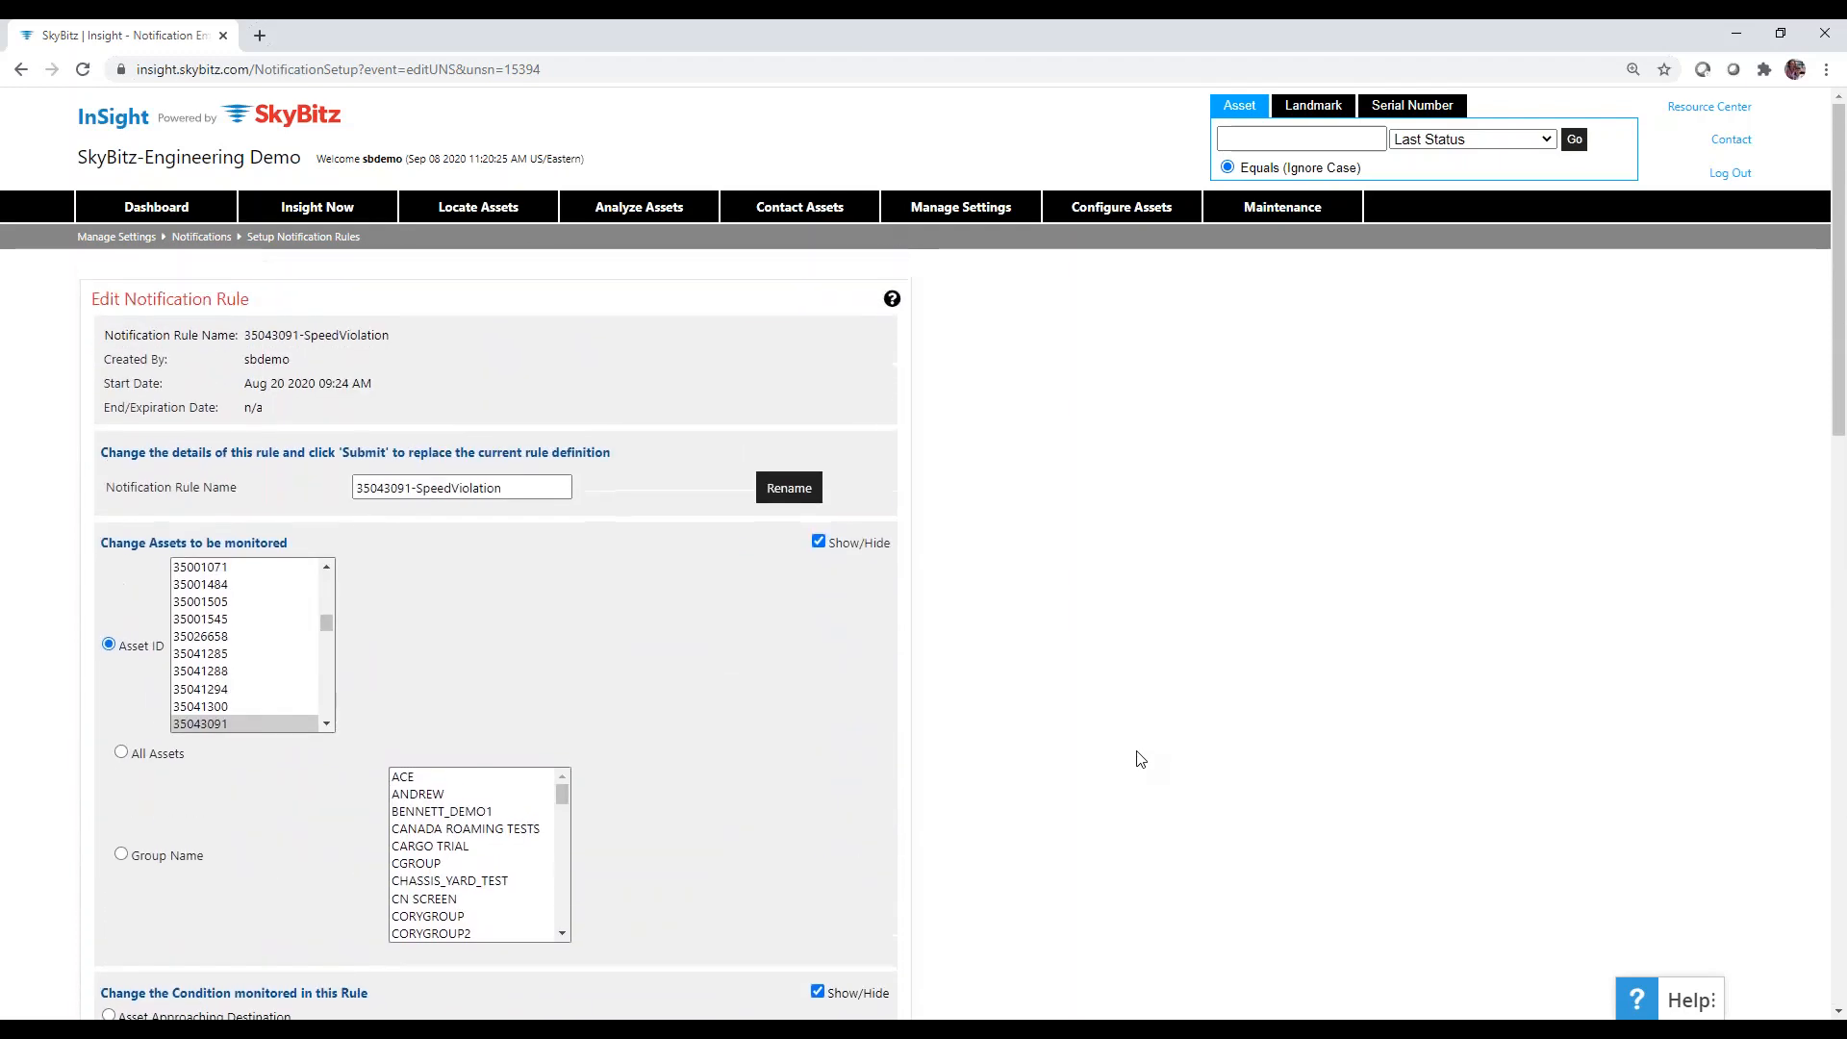
Go back to the Setup Notification Rules list from the Manage Settings menu.
mouse_move(976, 219)
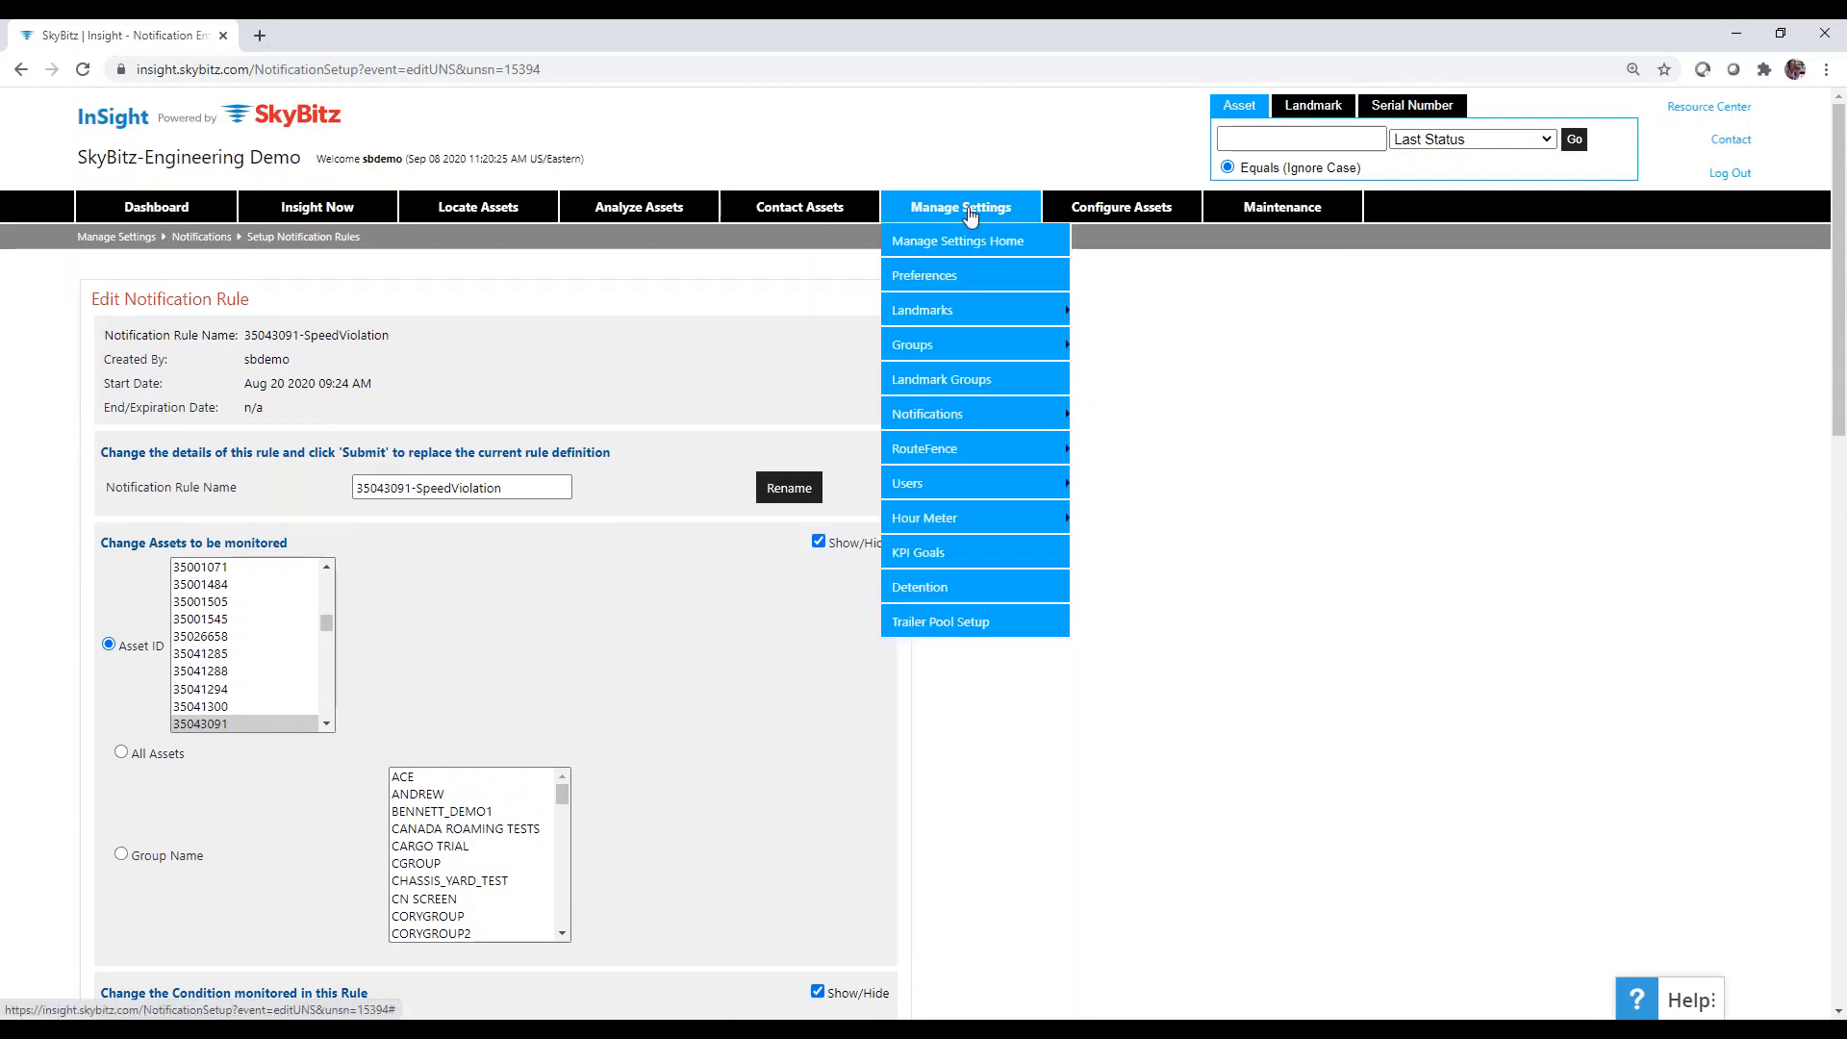
mouse_move(973, 415)
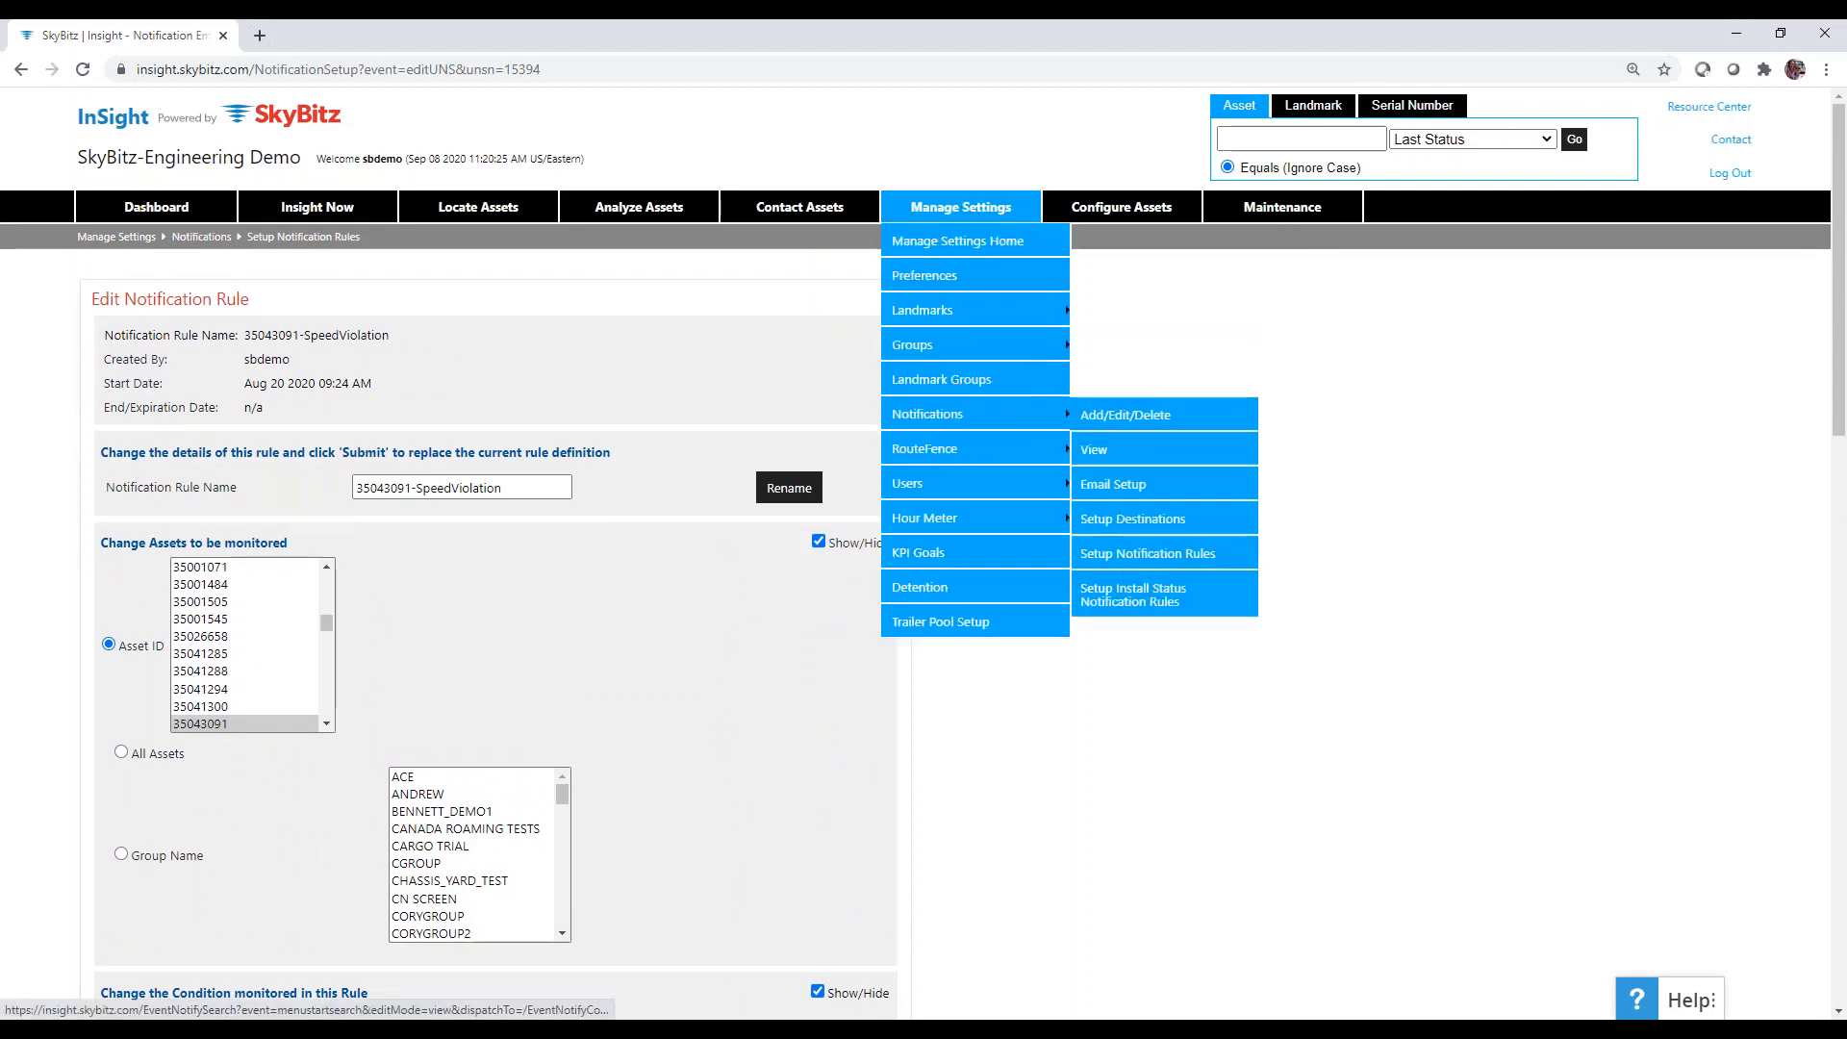
left_click(1144, 555)
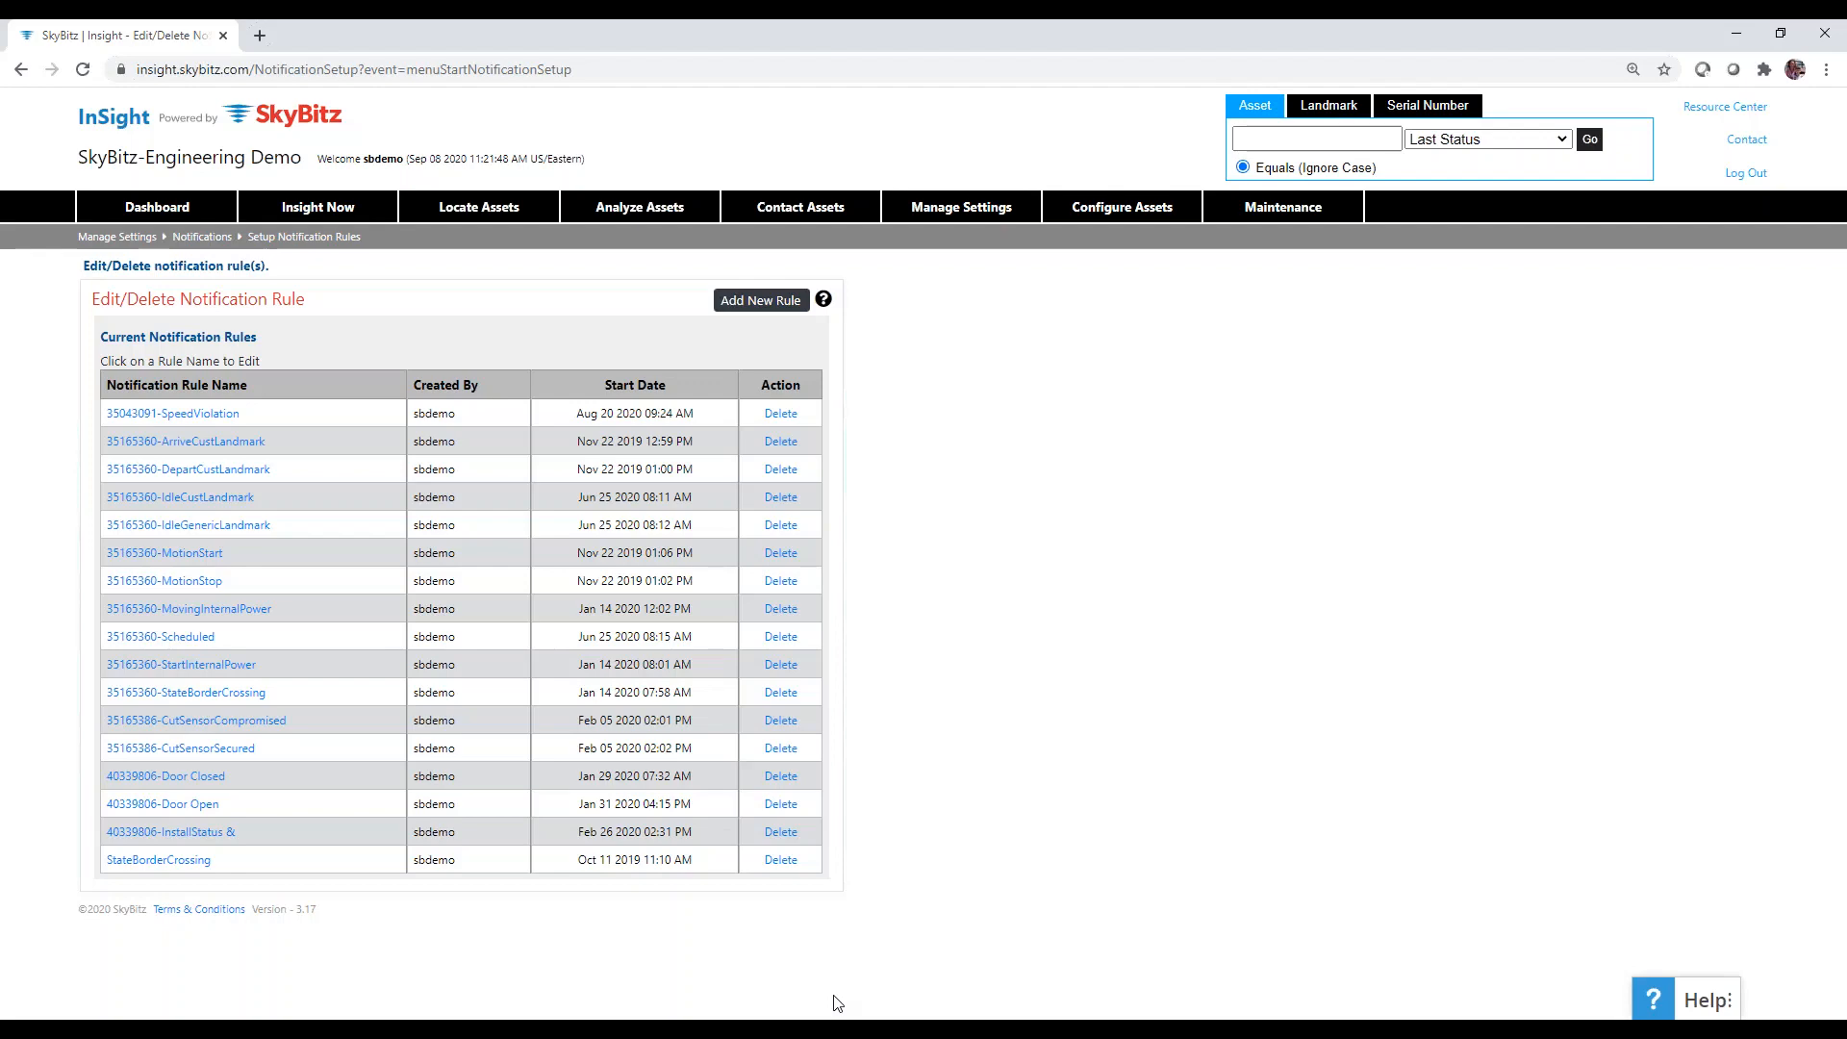
Open a blank Add Notification Rule form and expand its Step 3 list of conditions to monitor.
left_click(755, 304)
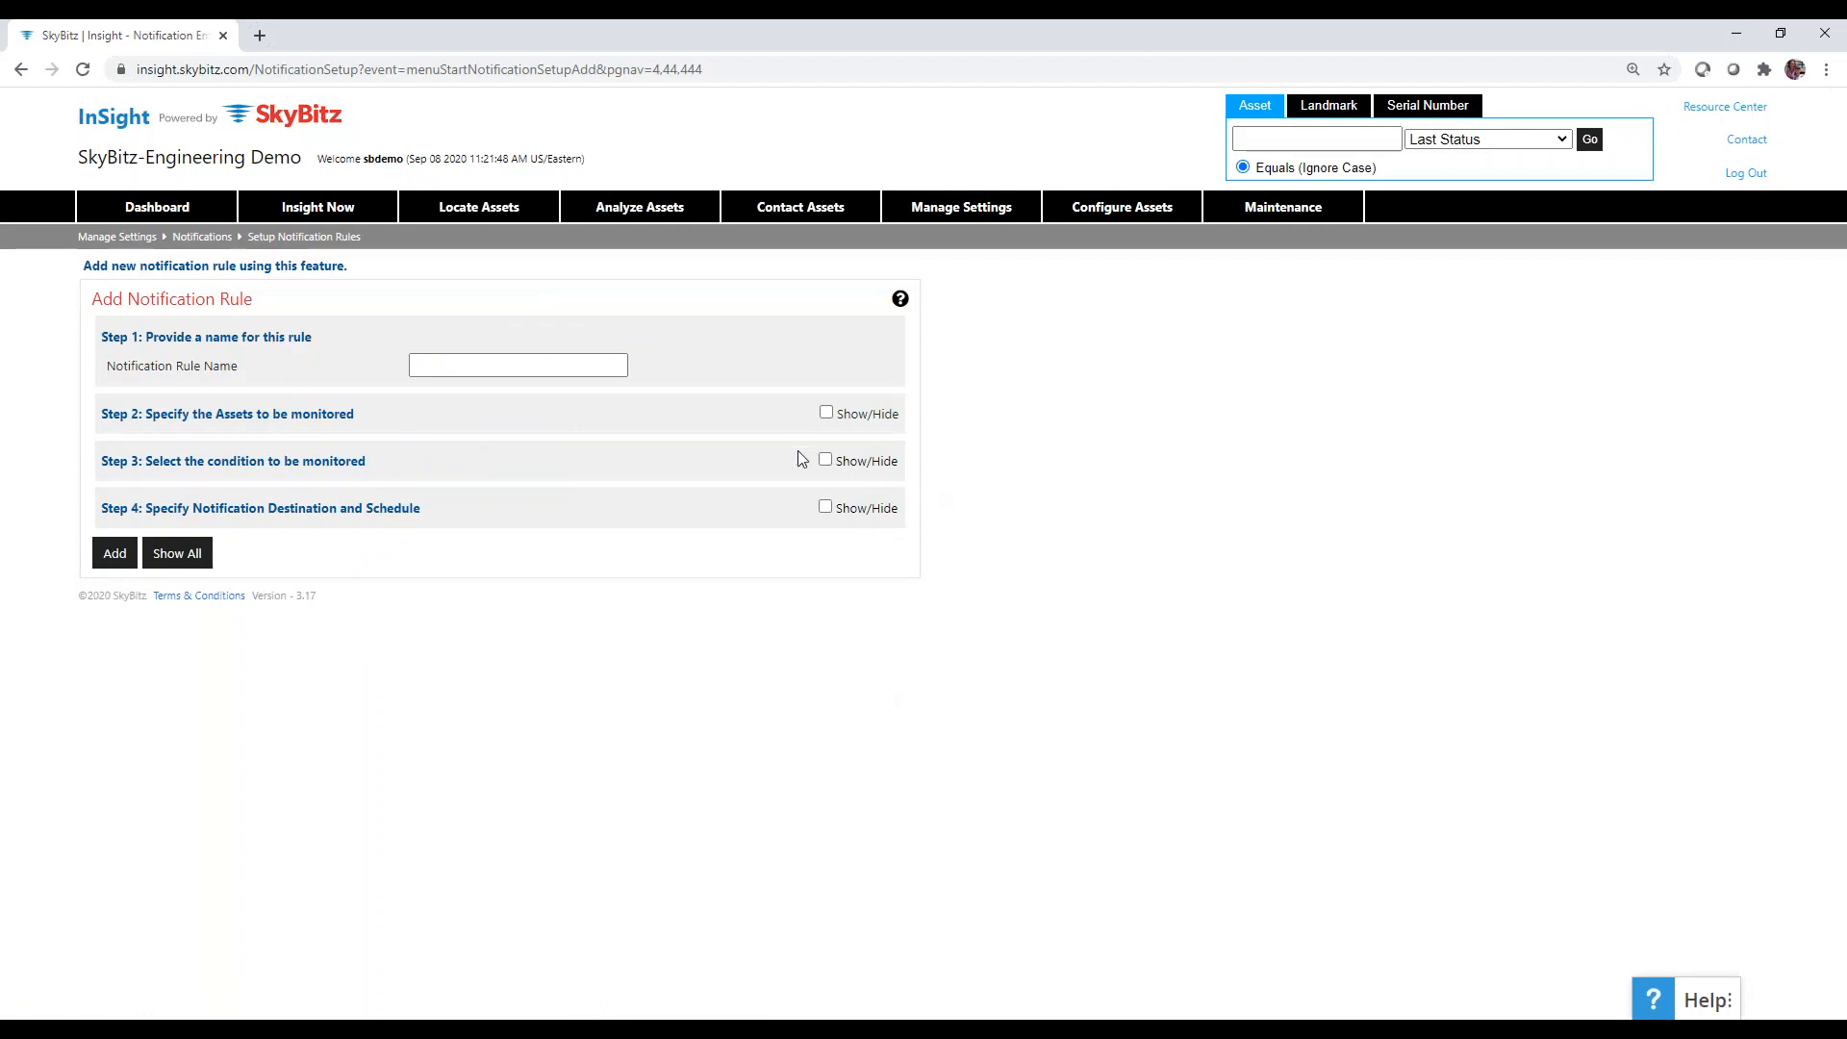
left_click(826, 460)
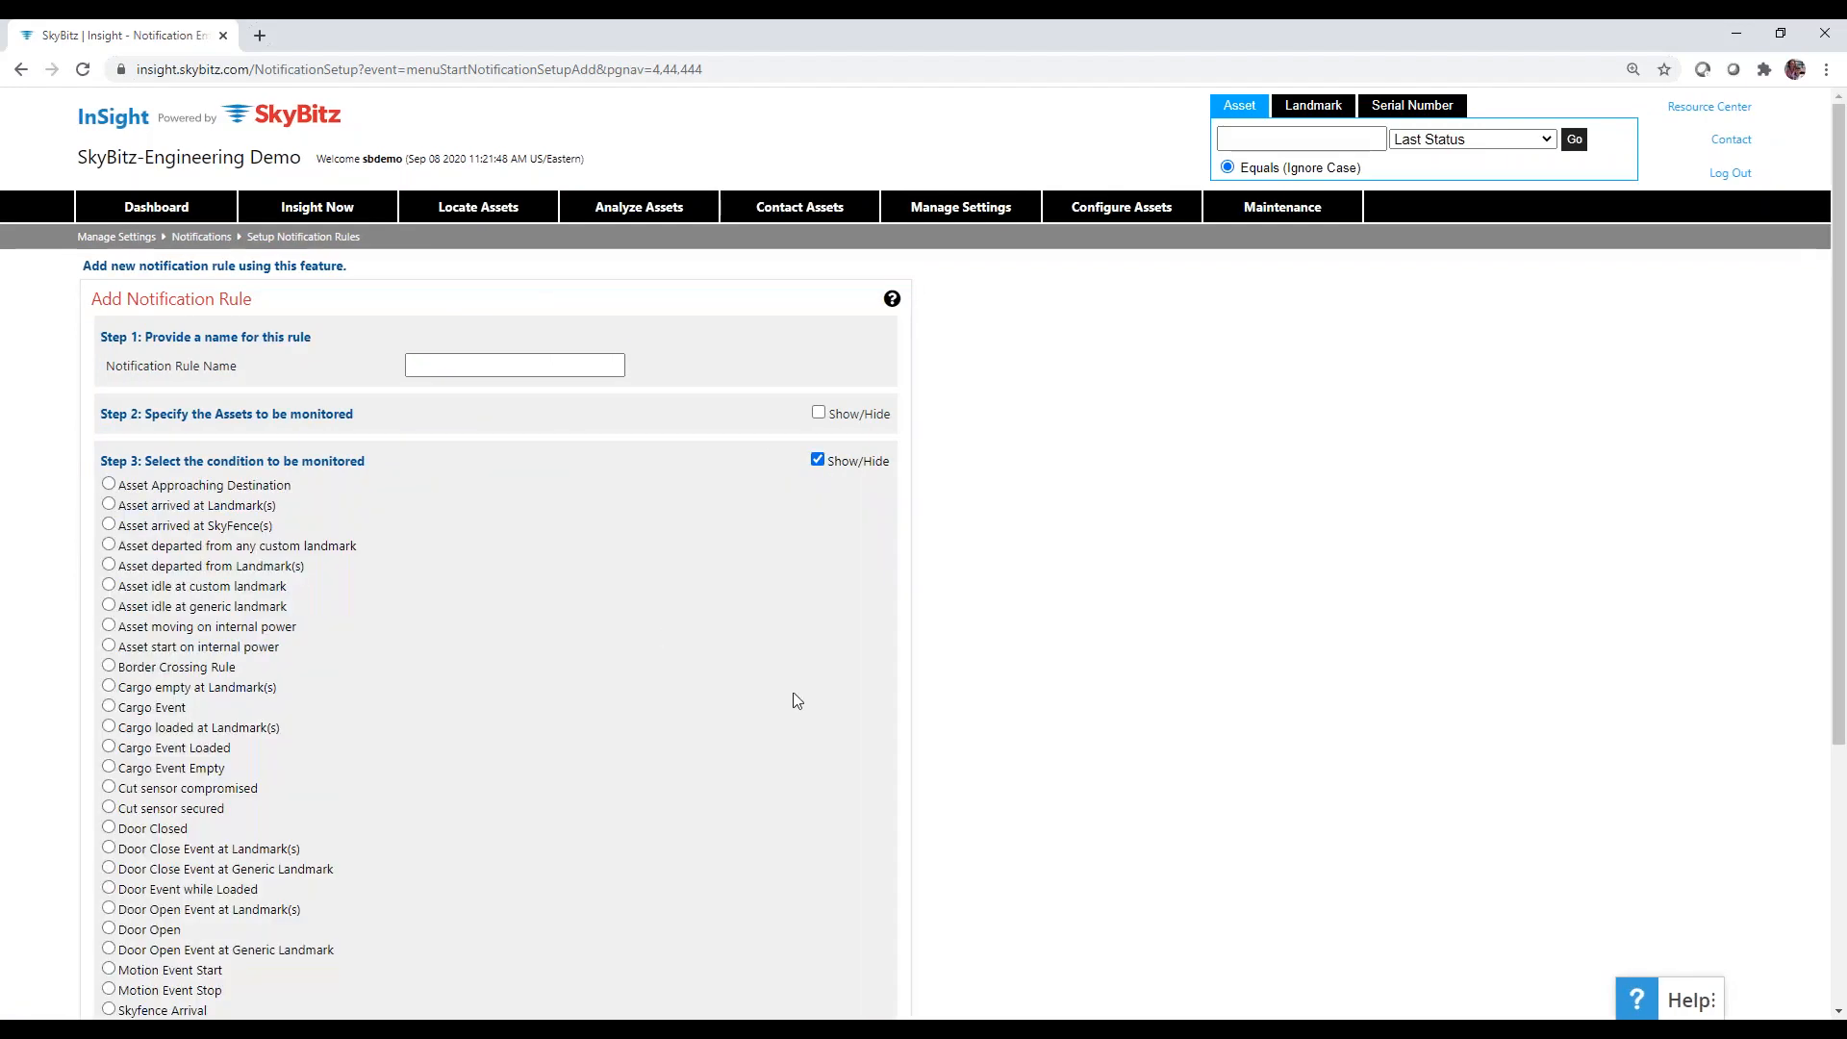
scroll(883, 690, "down", 1)
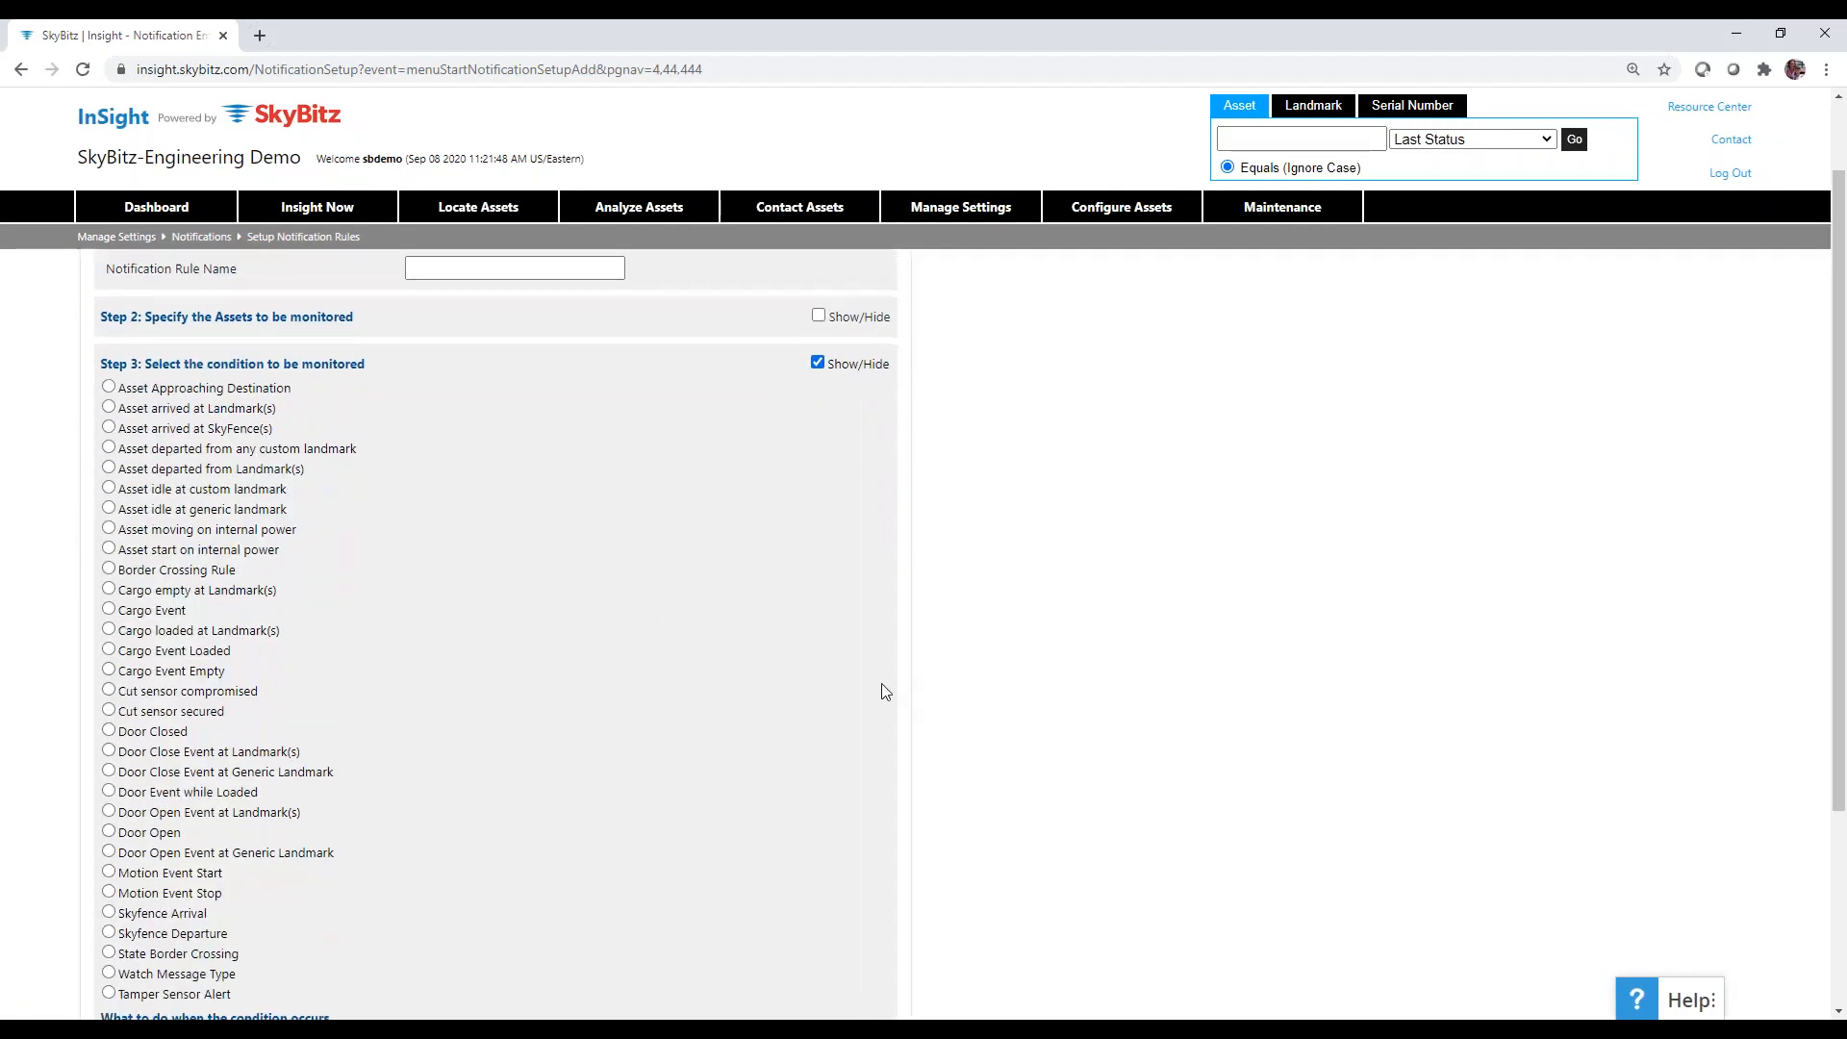
scroll(883, 691, "down", 1)
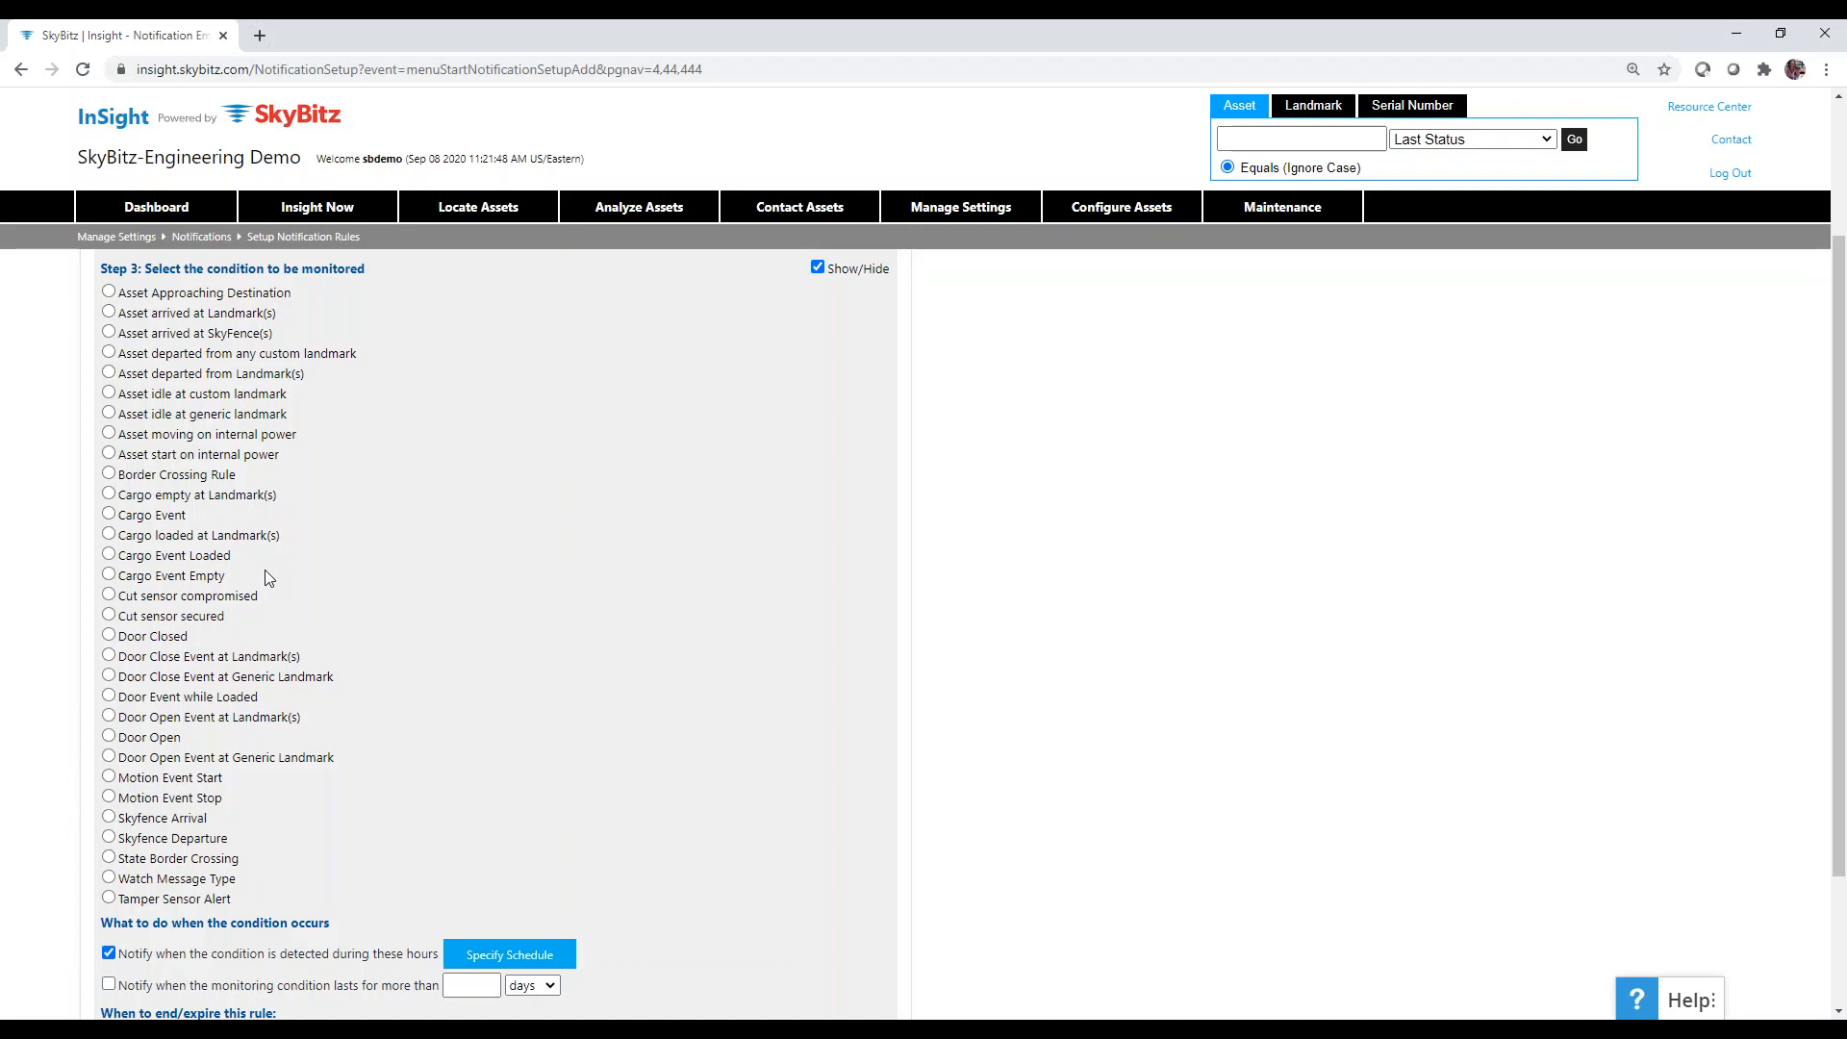
Try 'Cargo loaded at Landmark(s)', then settle on 'Cargo Event Loaded' as the monitored condition.
left_click(109, 535)
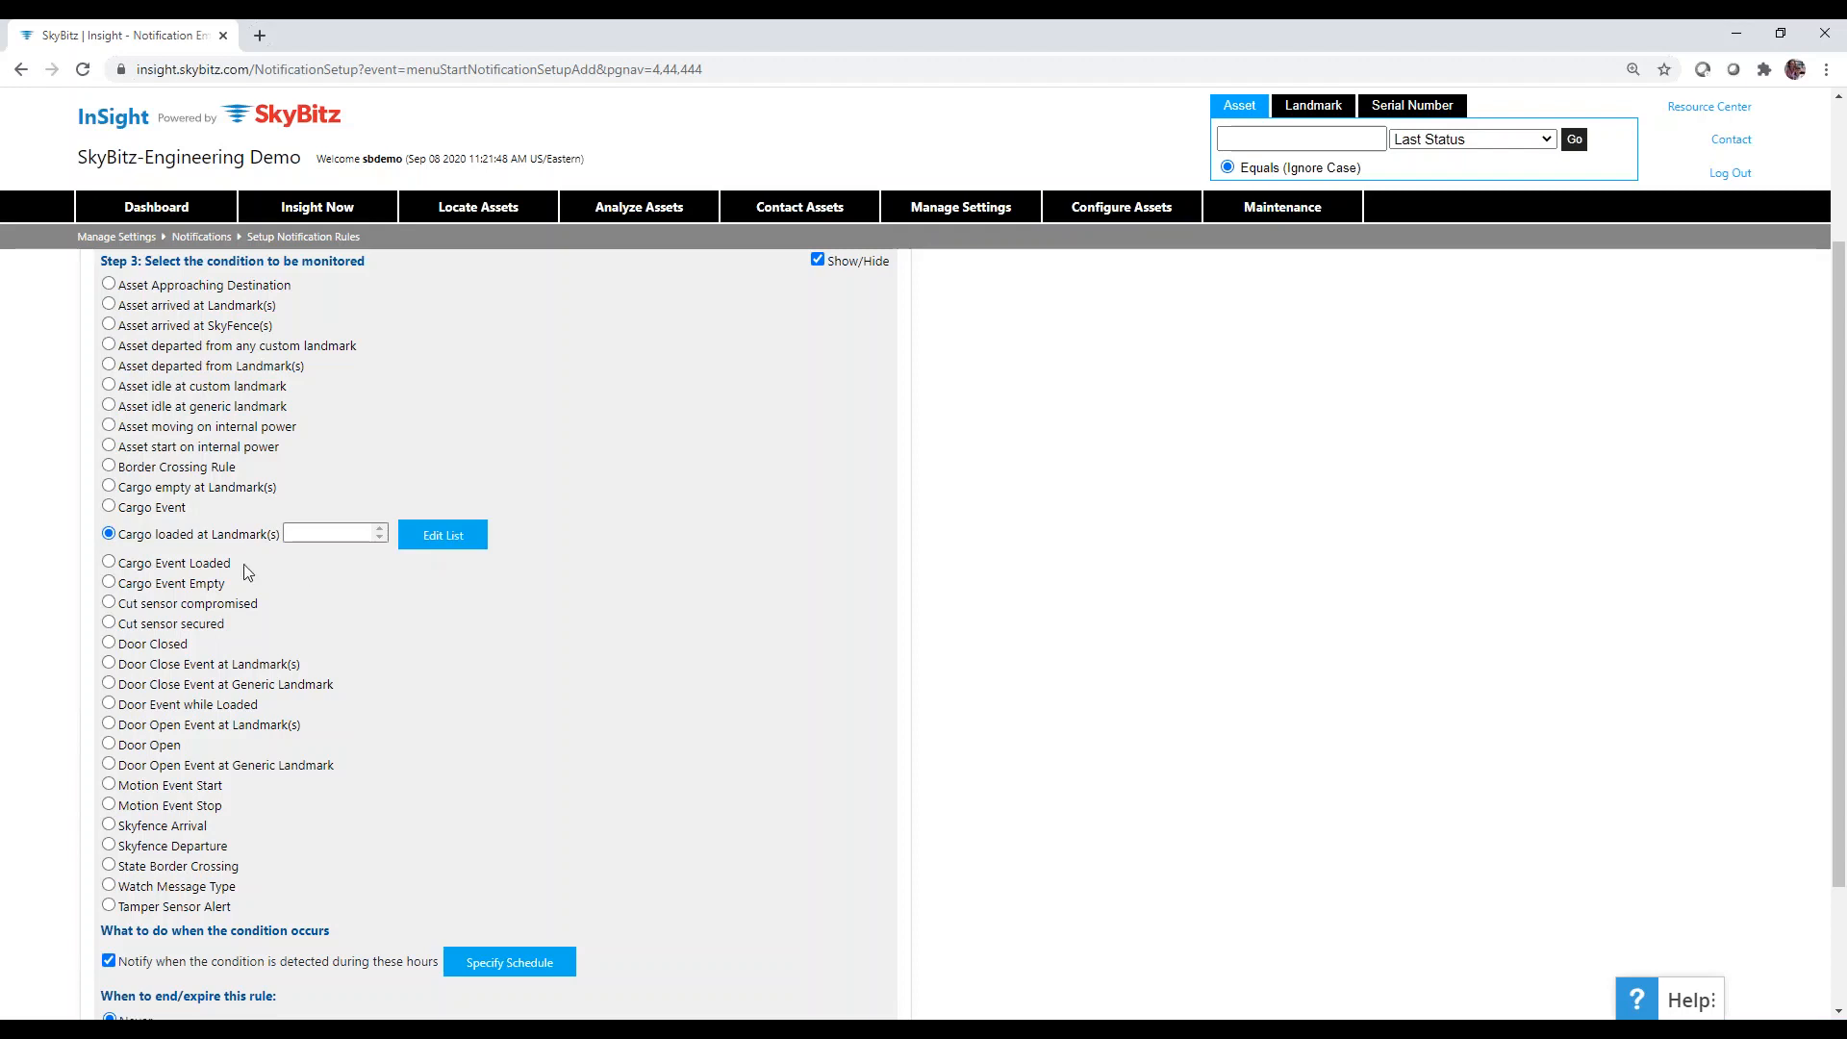
left_click(109, 564)
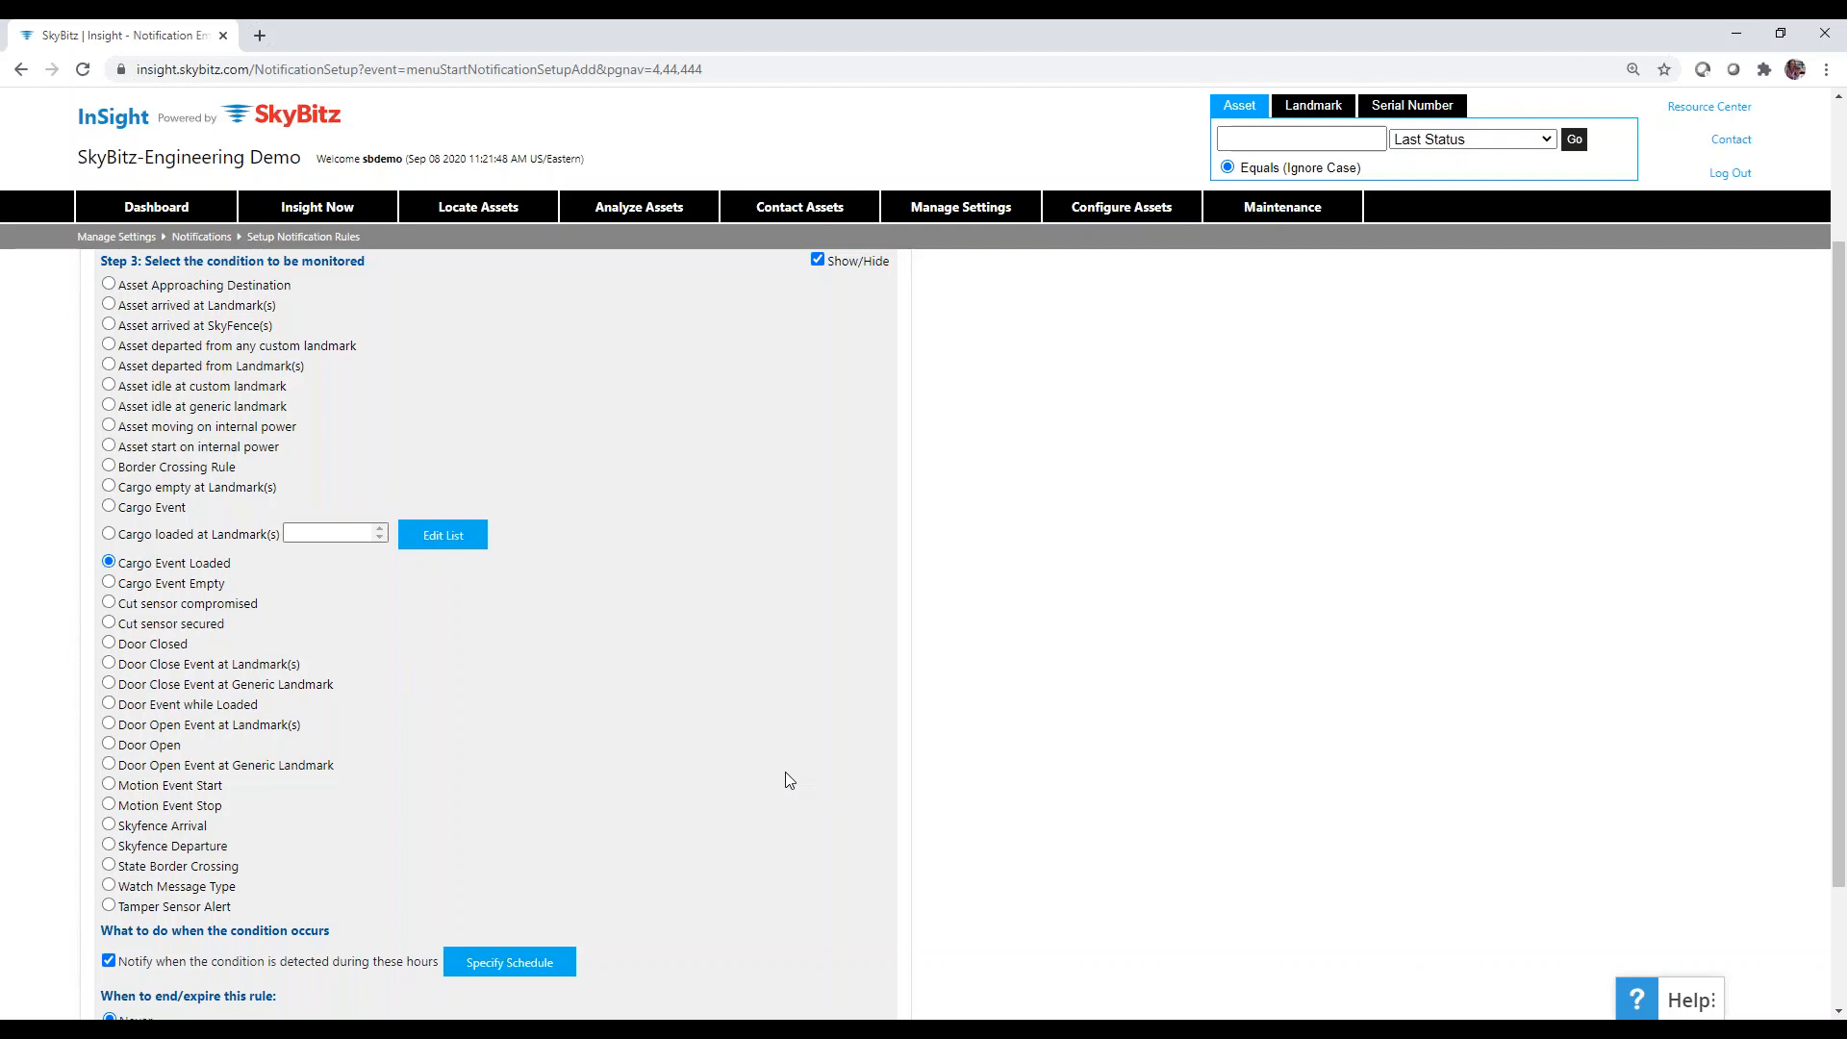
scroll(323, 758, "down", 1)
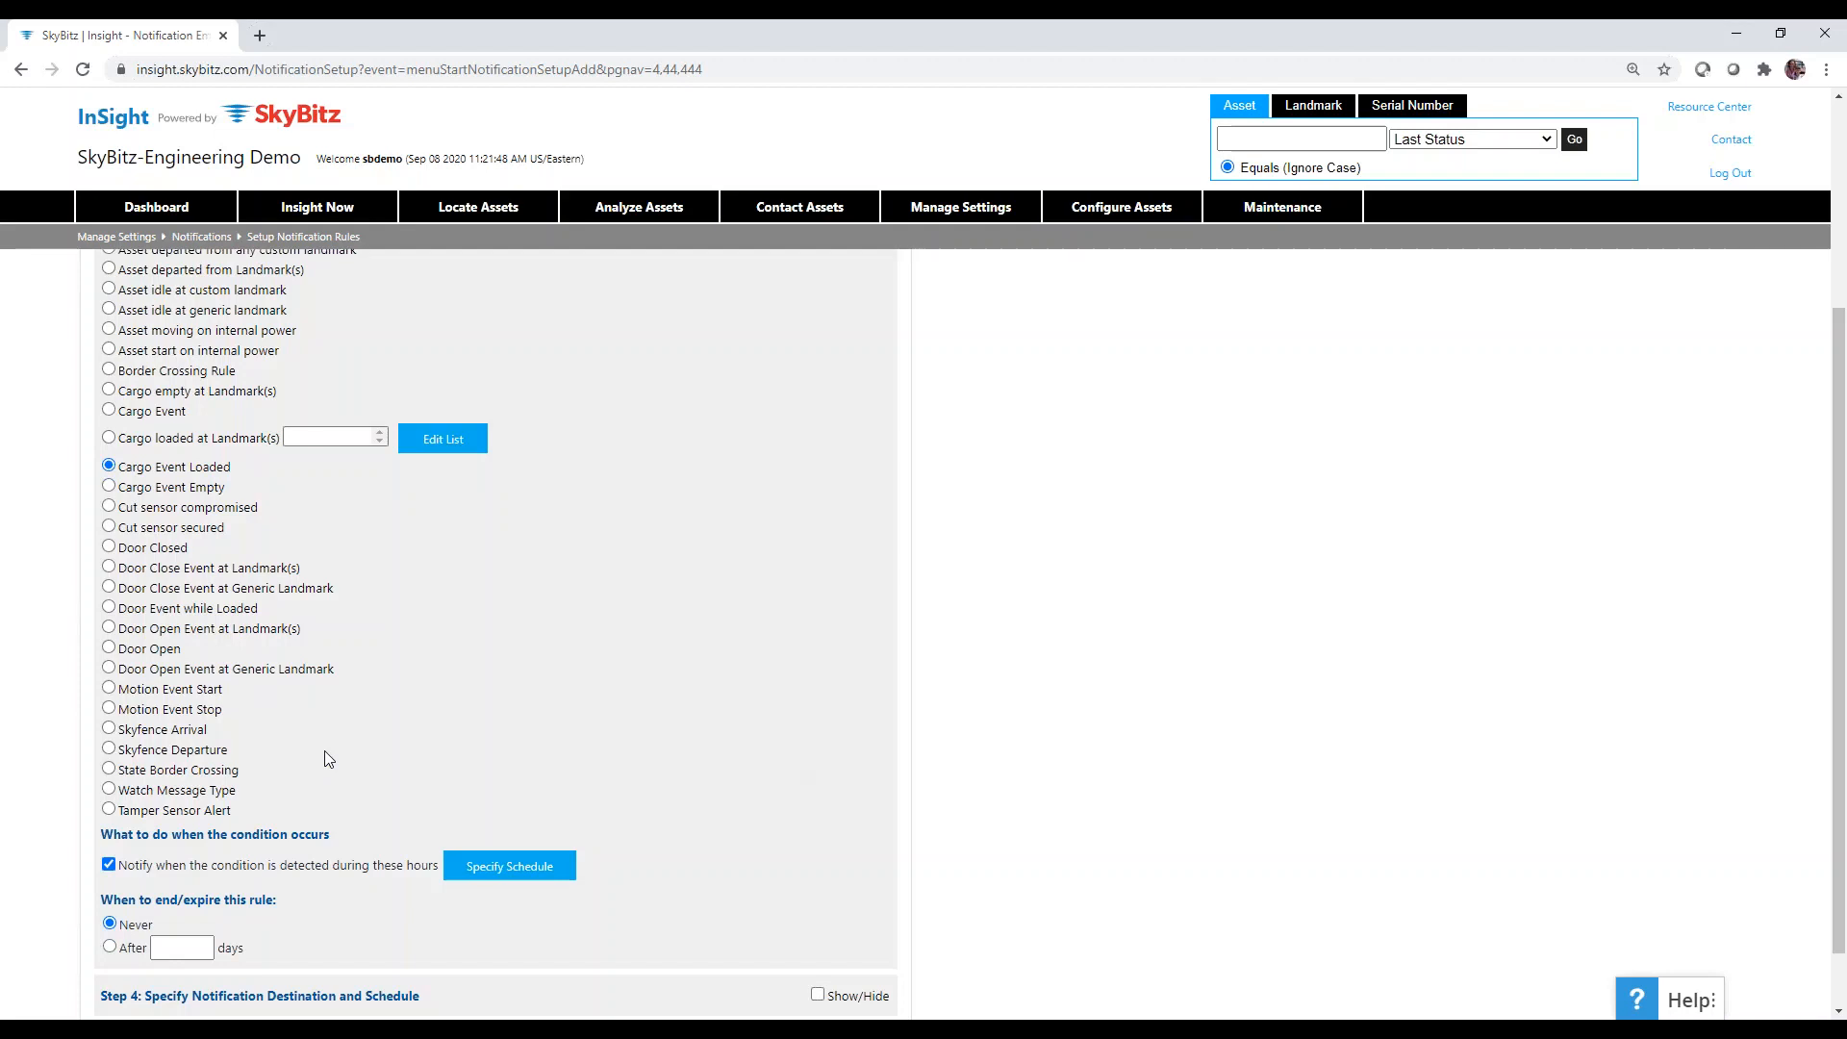
scroll(325, 750, "down", 1)
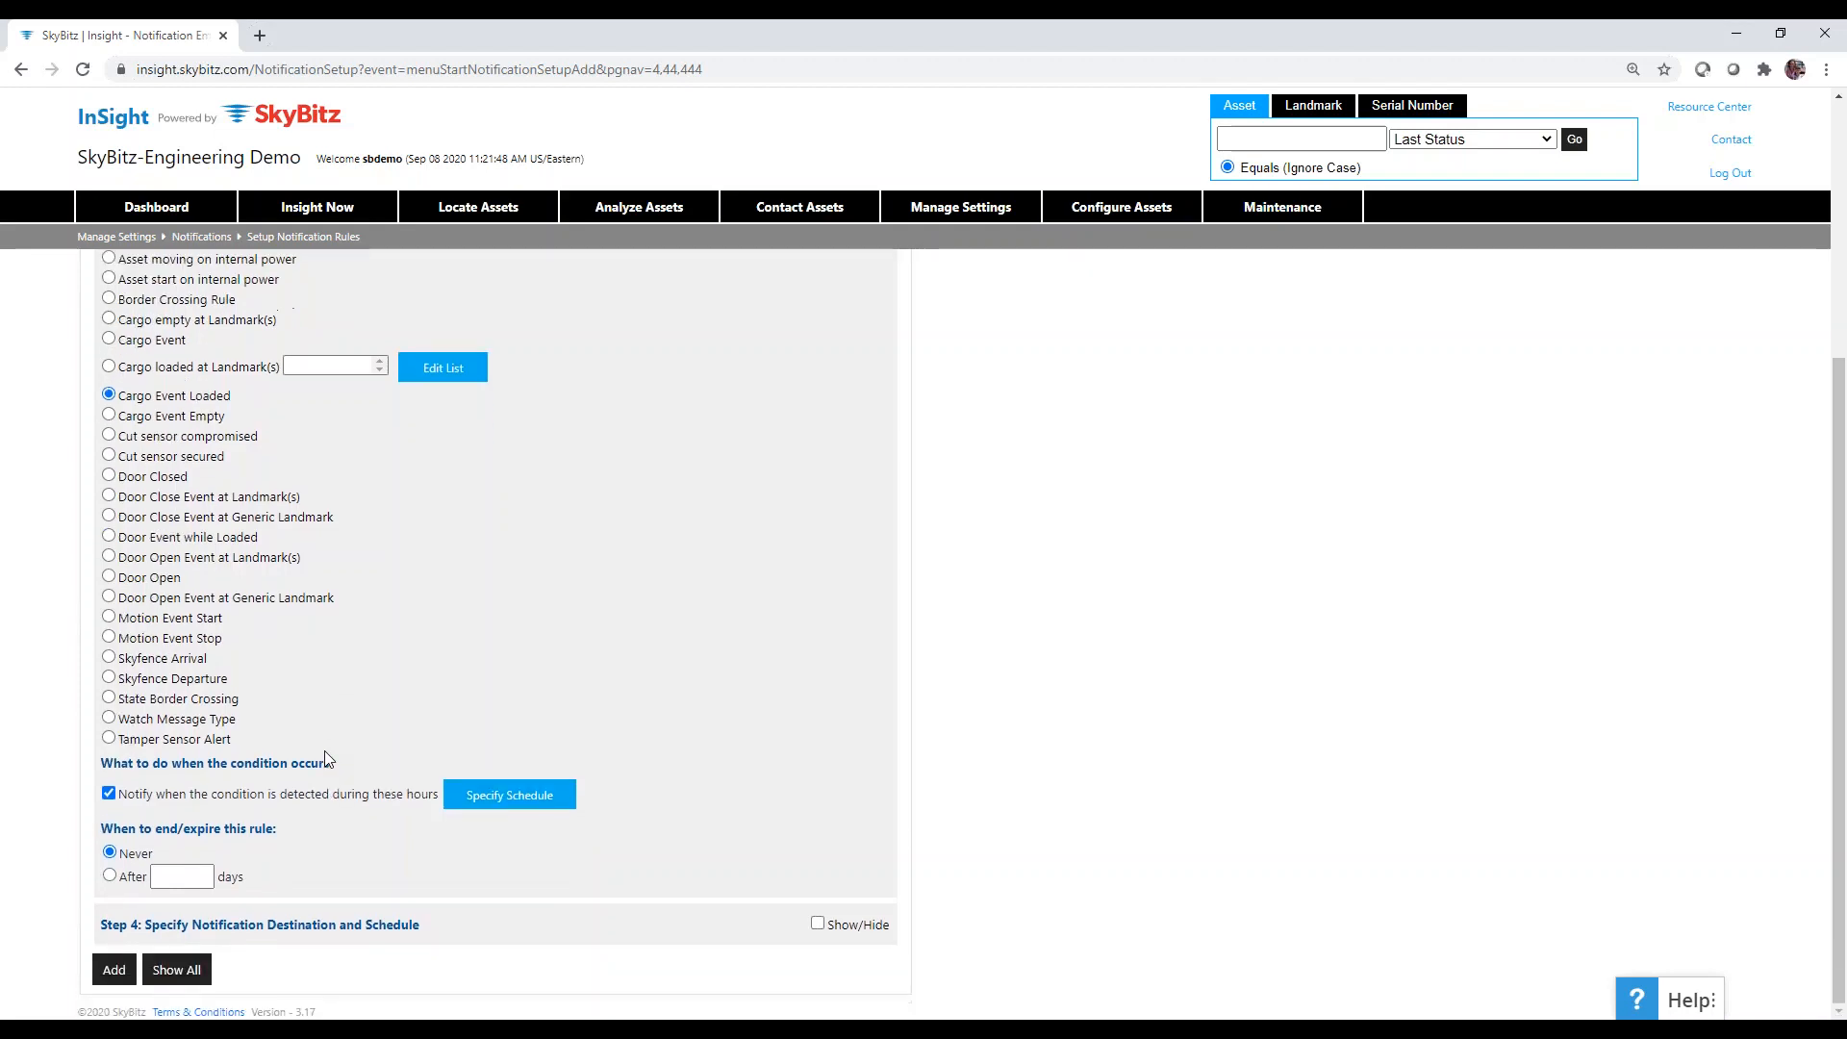
Choose Watch Message Type and browse types such as GXT_200_Cfg, Lockdown, Yard Move and Event.
left_click(108, 717)
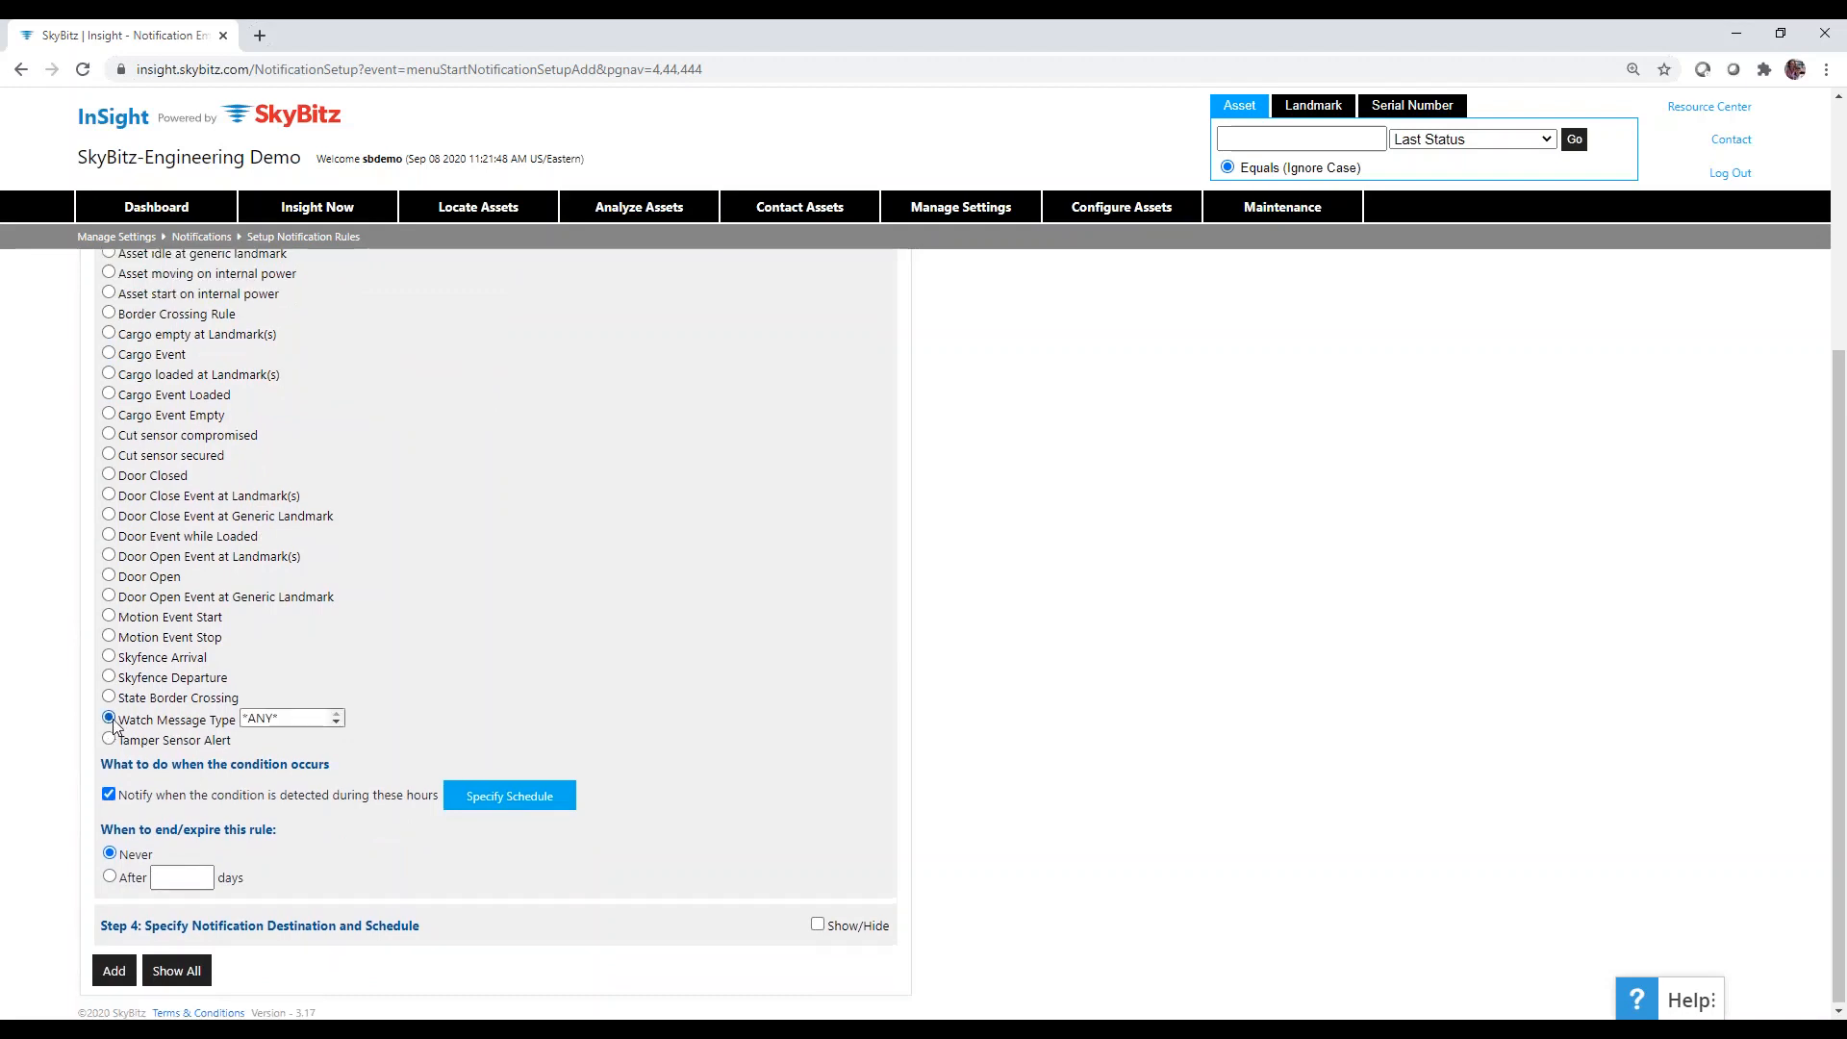
left_click(336, 724)
left_click(336, 724)
left_click(337, 724)
left_click(337, 724)
left_click(336, 716)
left_click(336, 717)
left_click(337, 714)
left_click(382, 697)
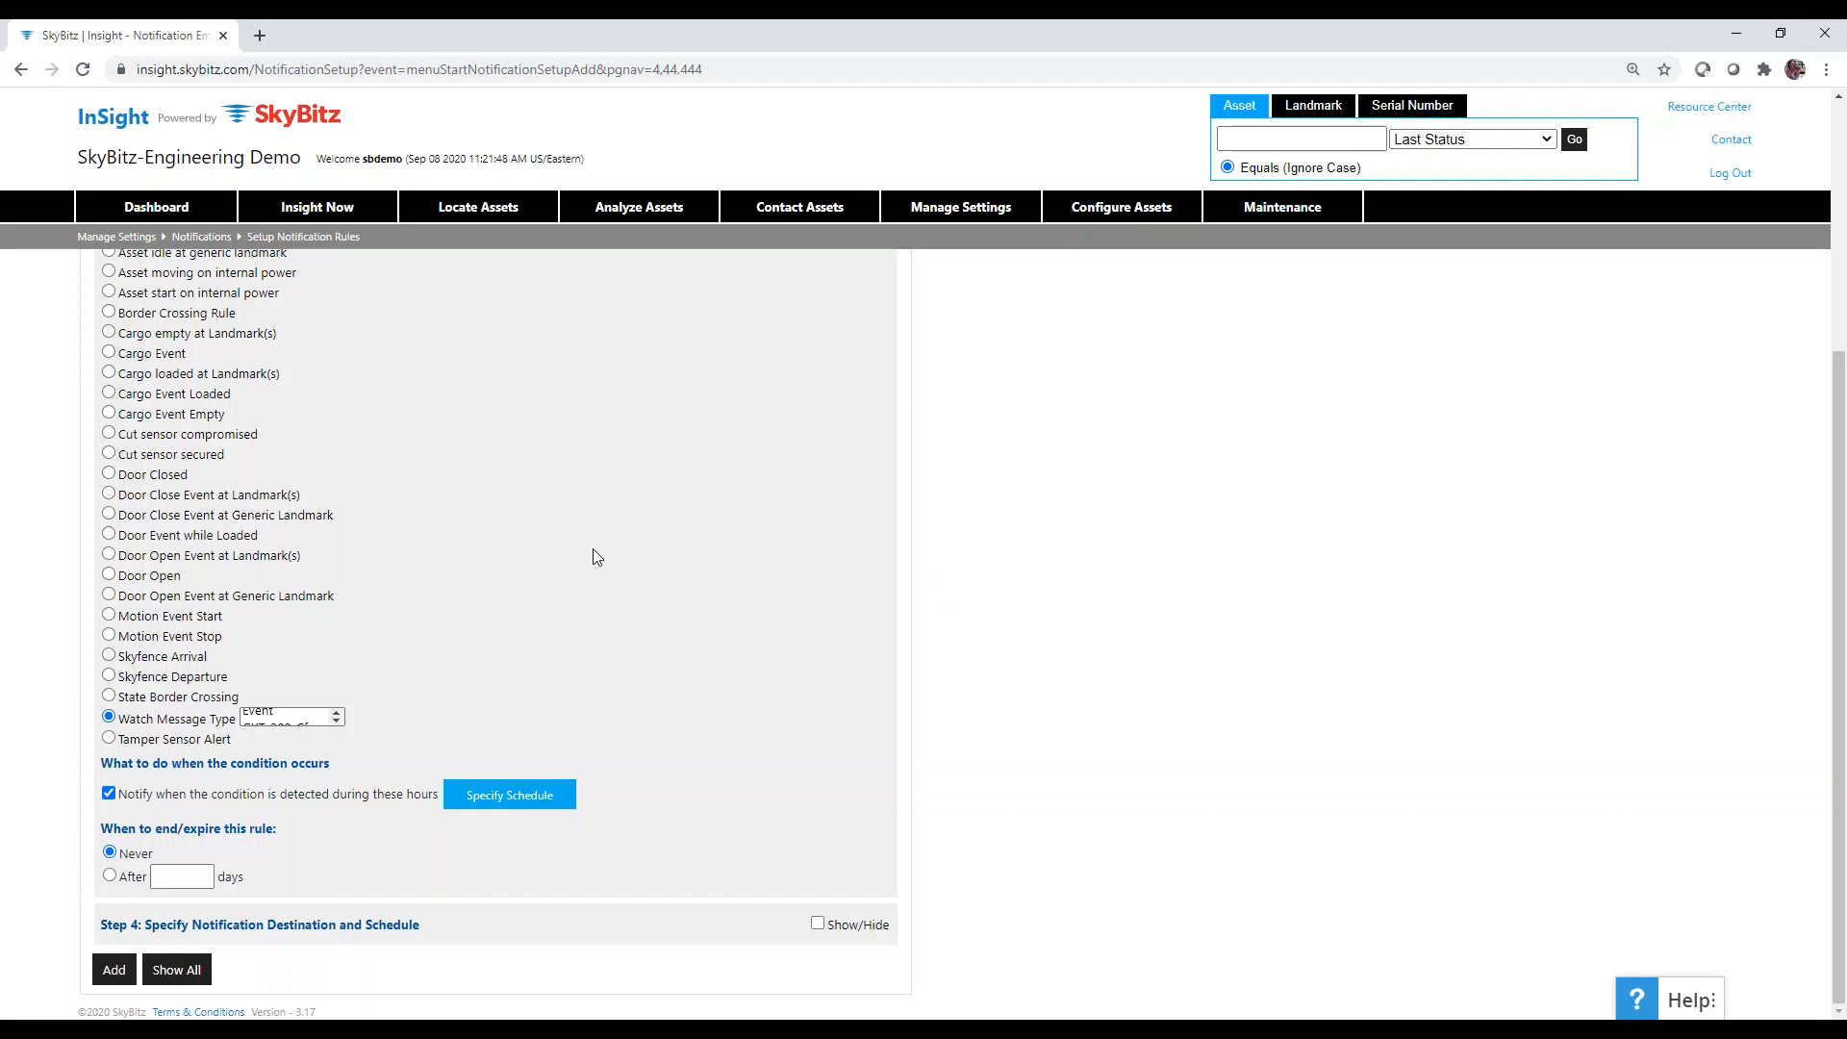
scroll(470, 613, "up", 4)
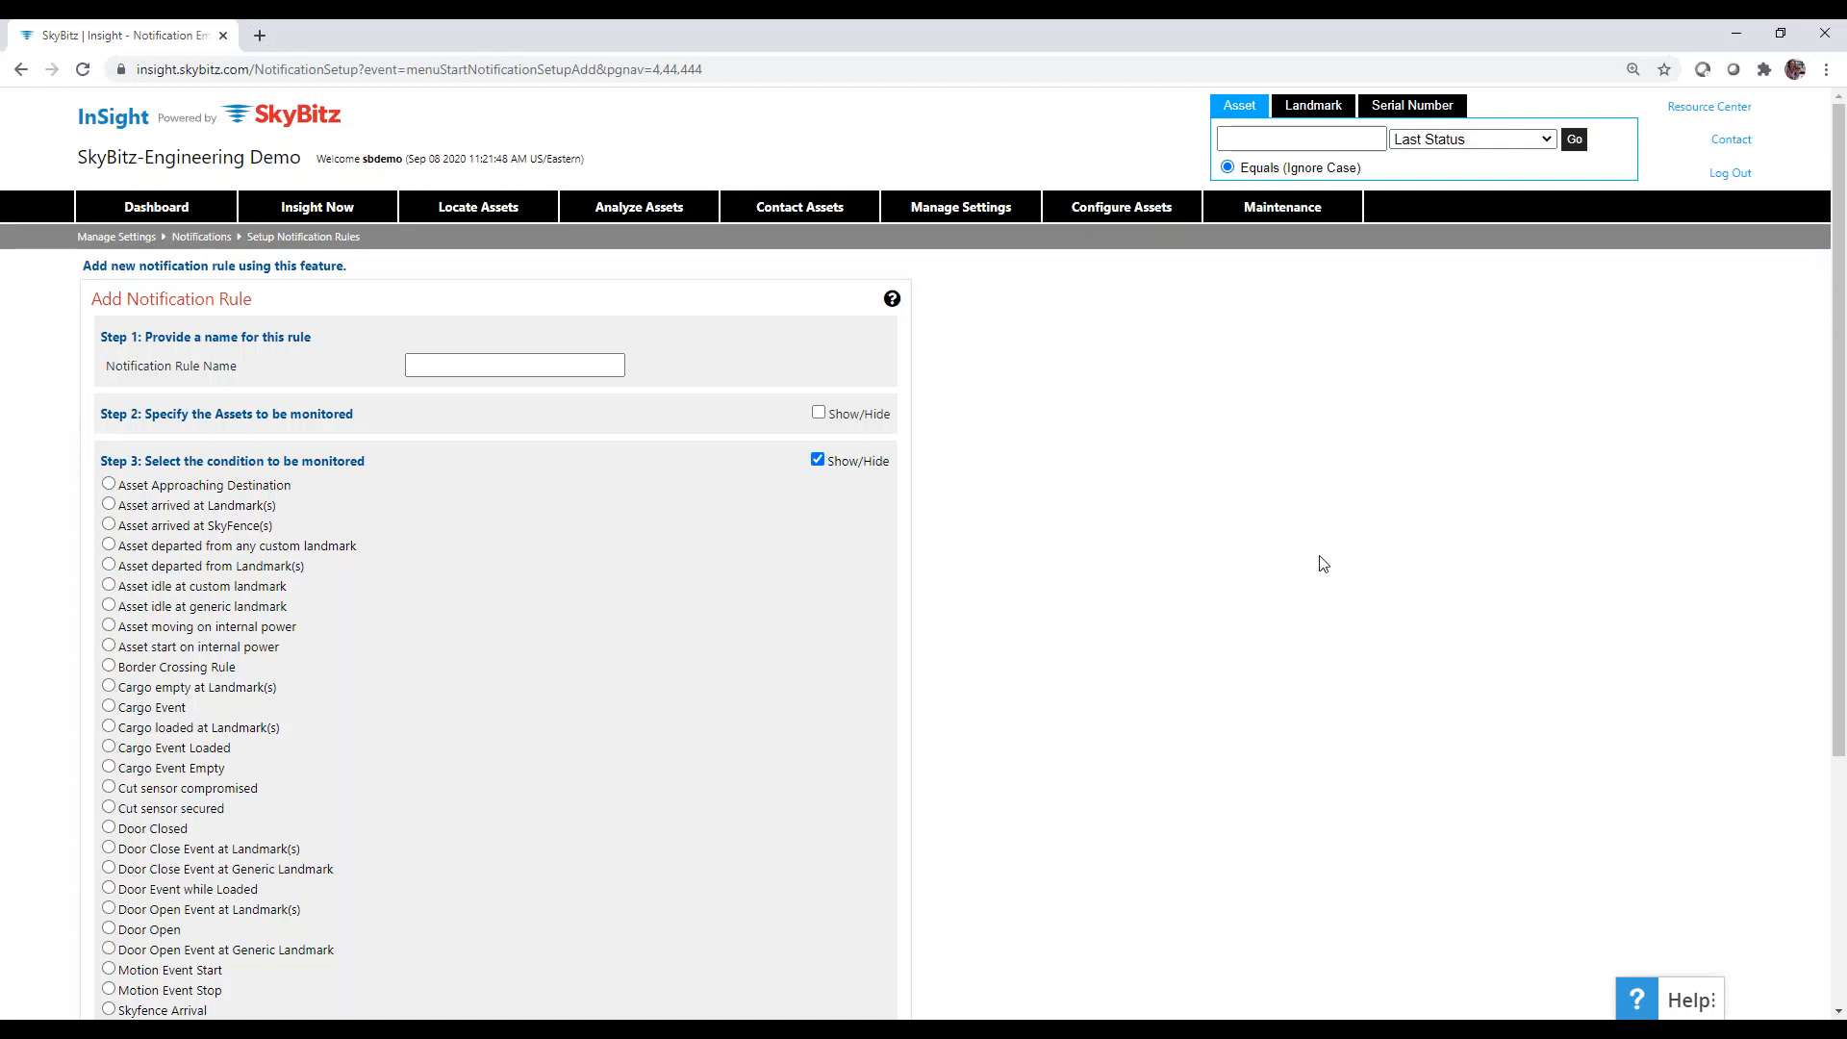
Go to Manage Settings > Notifications > Email Setup.
mouse_move(970, 220)
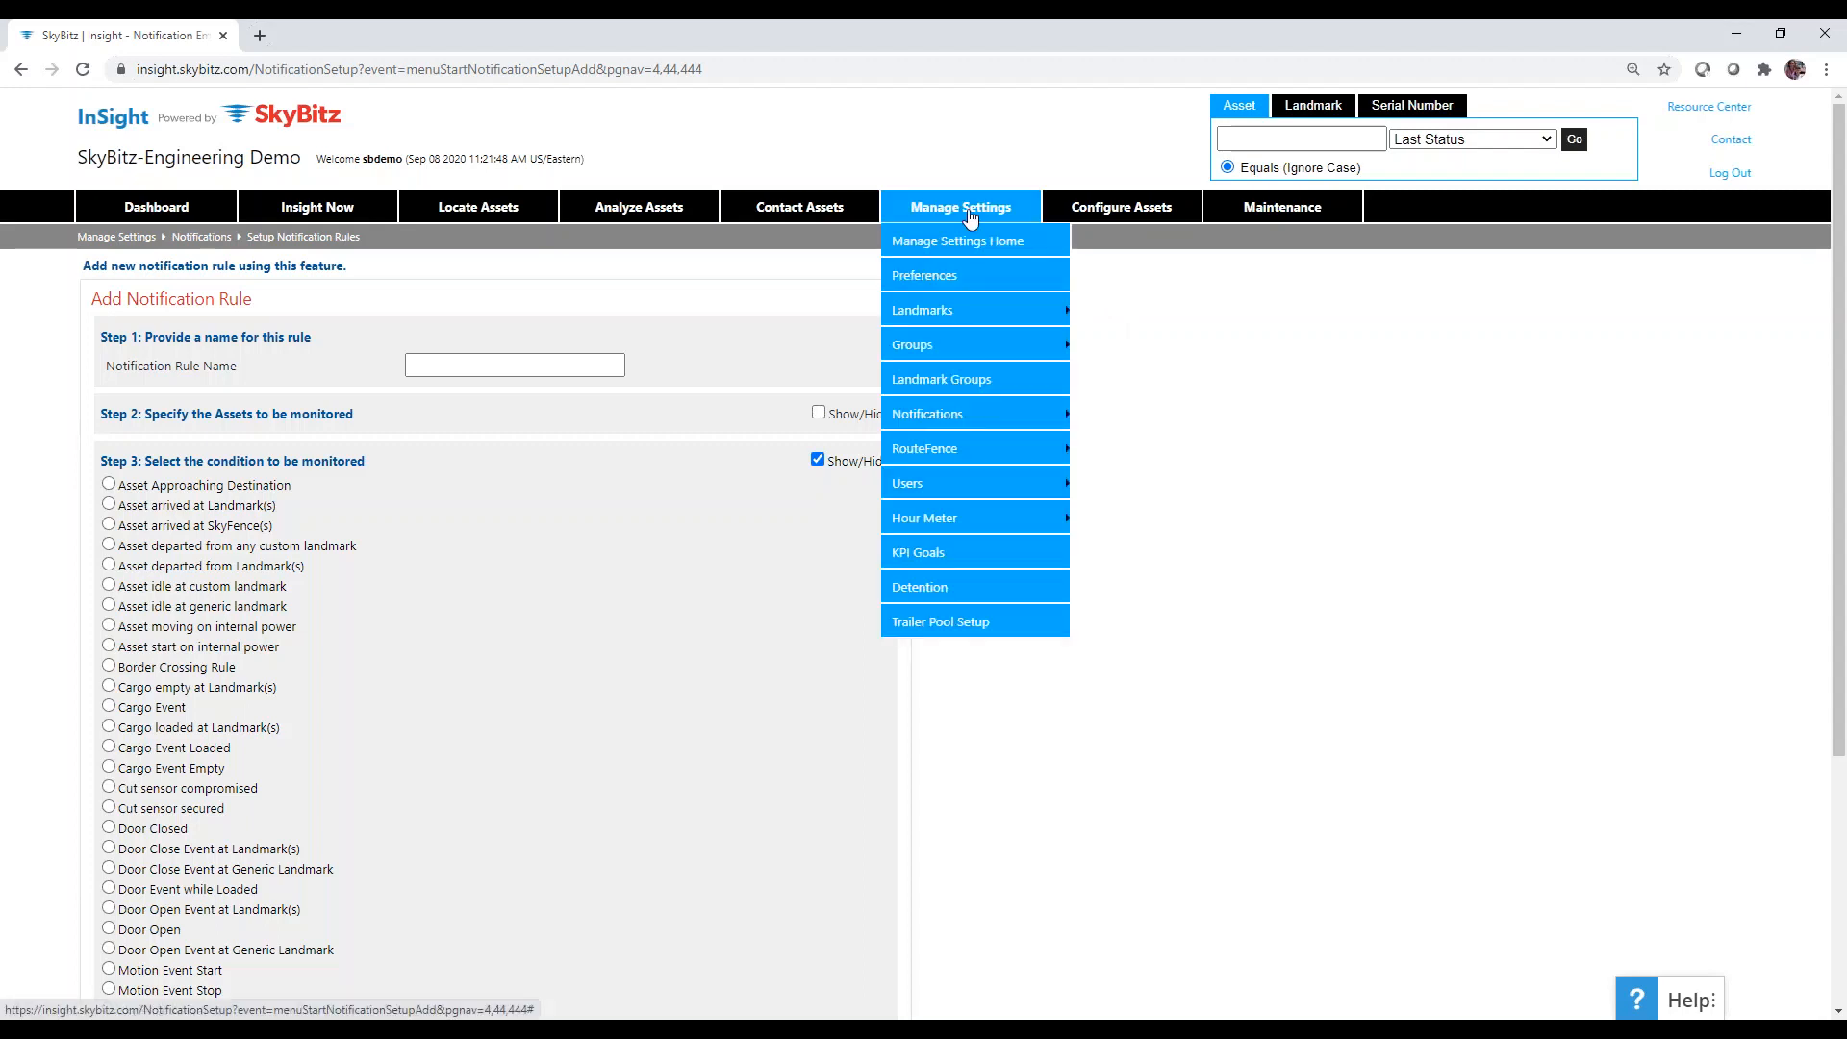
mouse_move(953, 415)
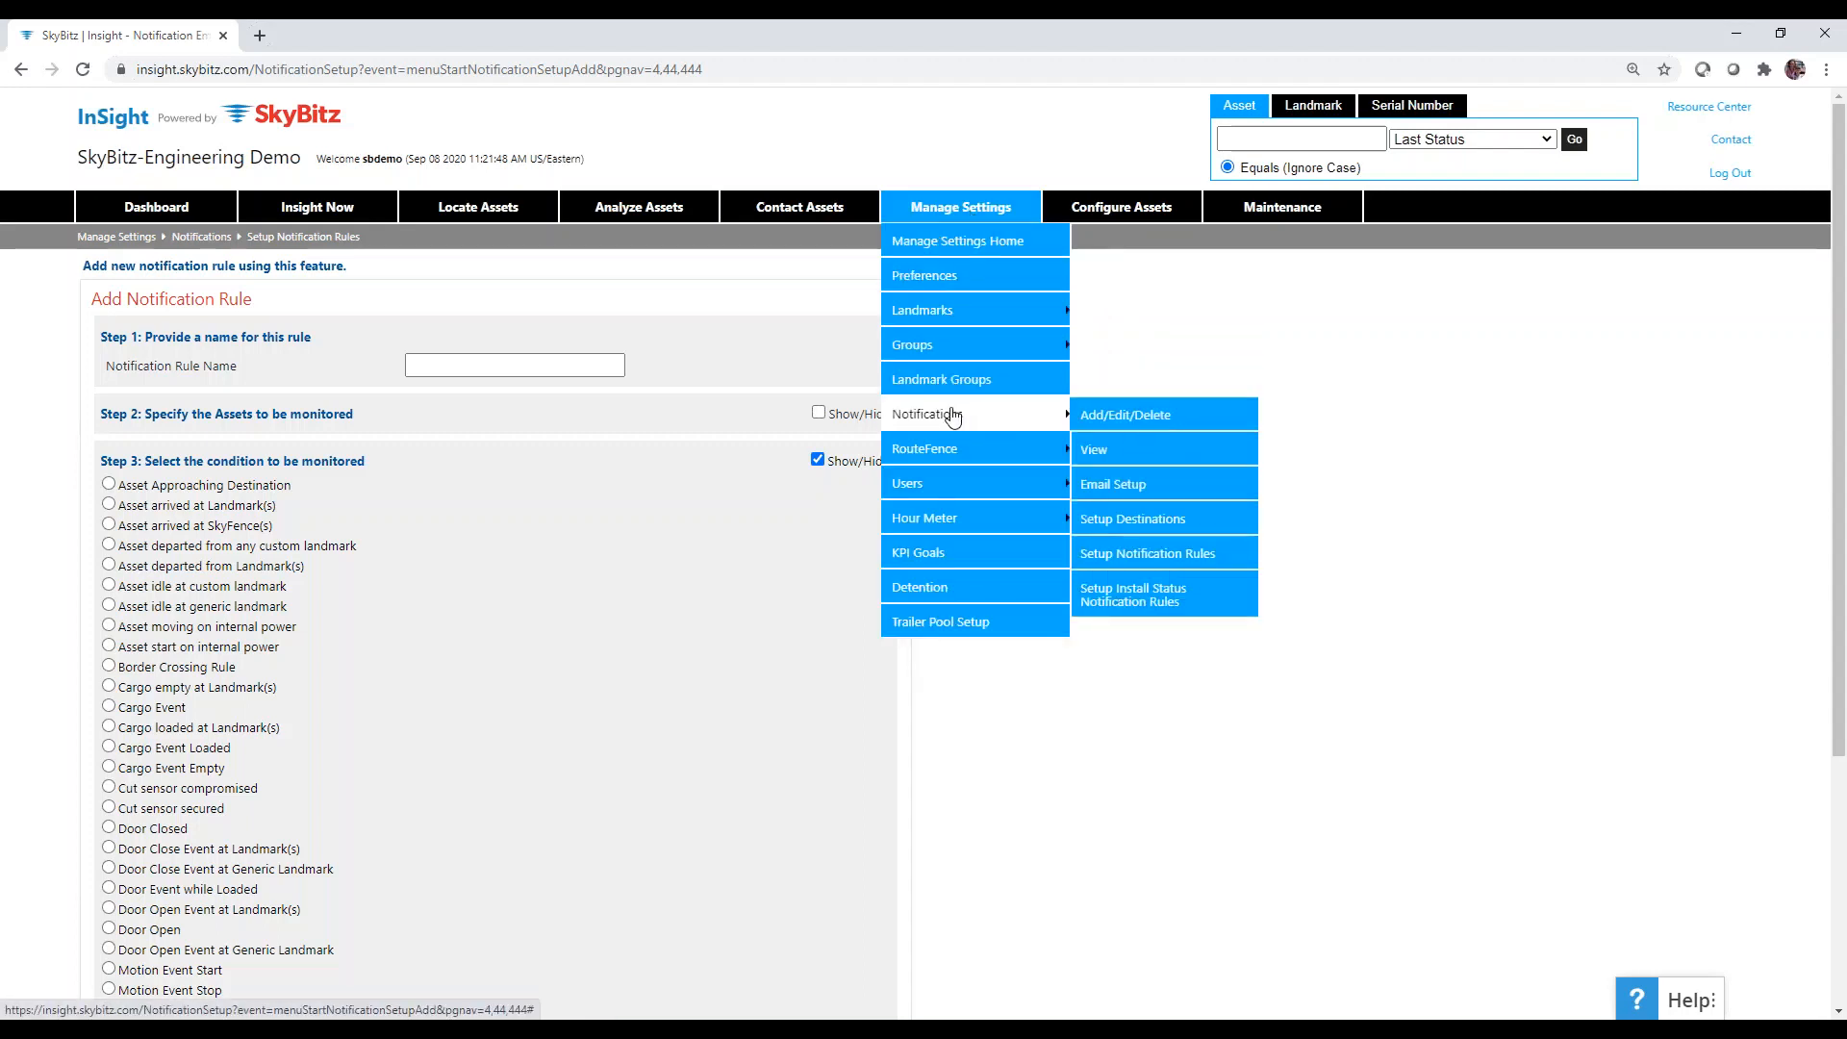
left_click(1117, 483)
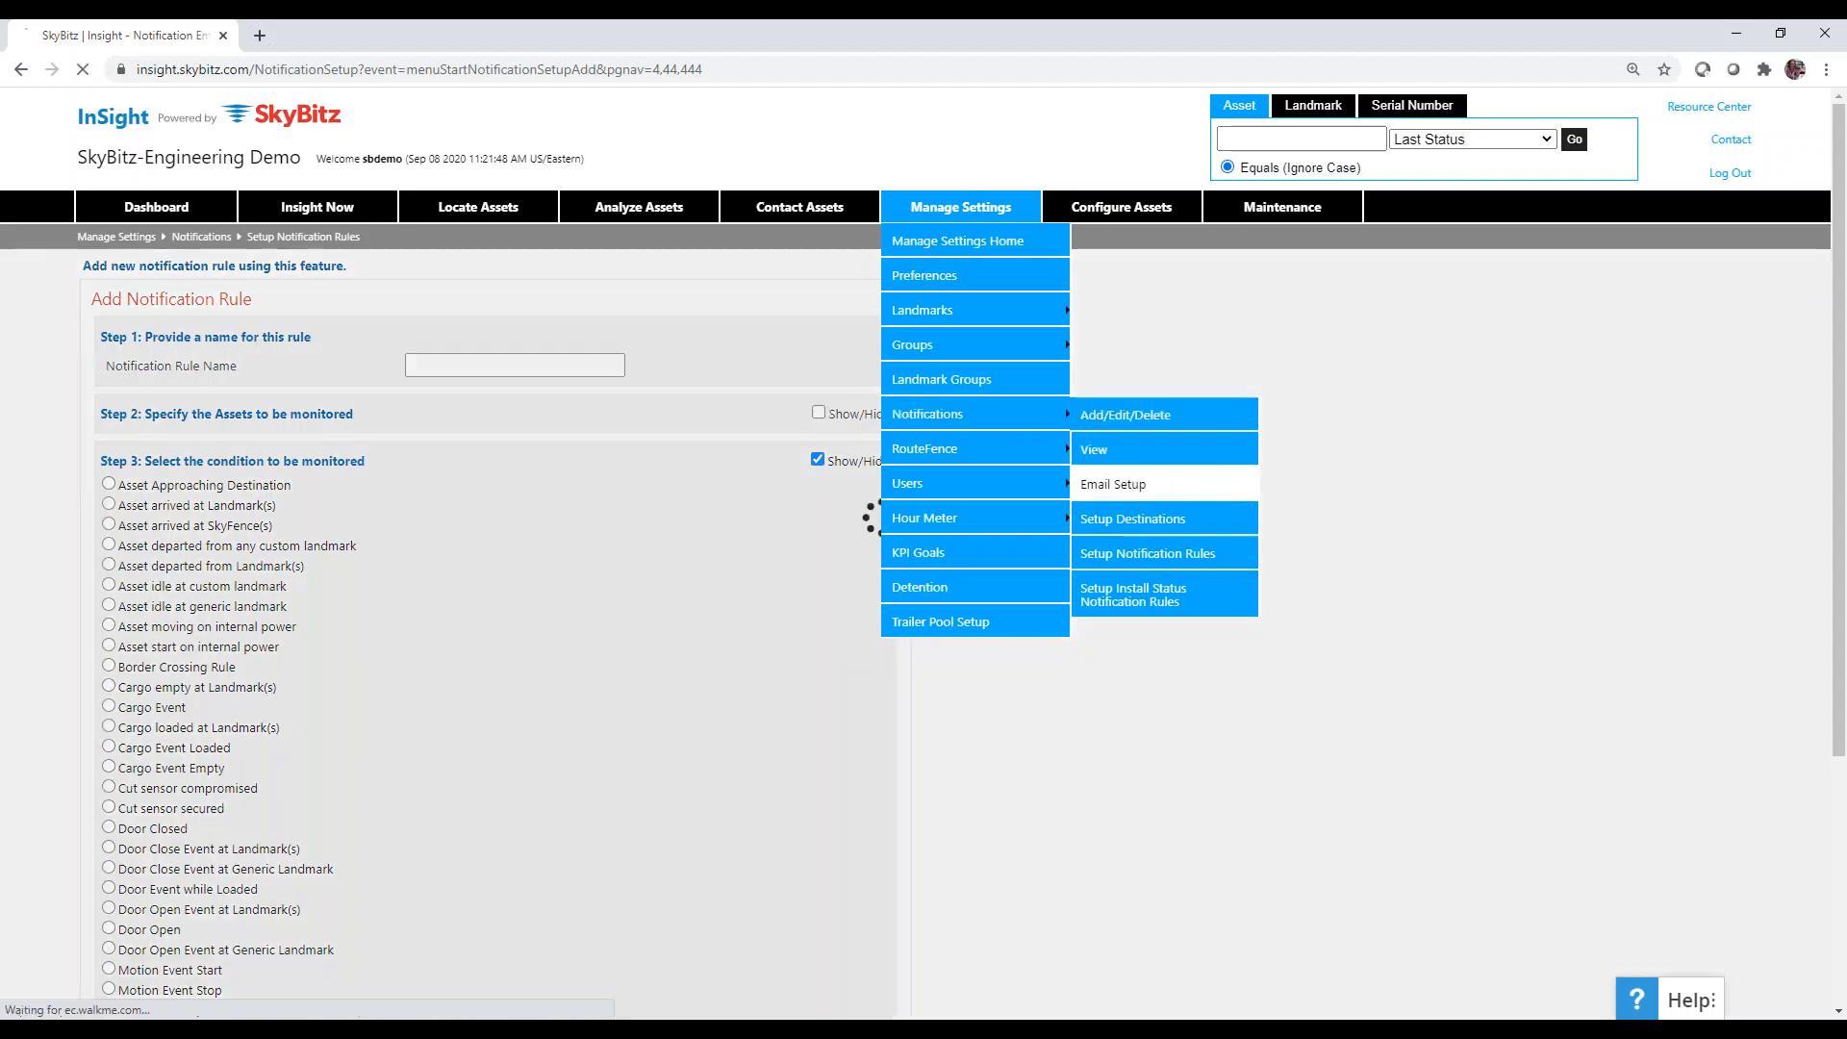
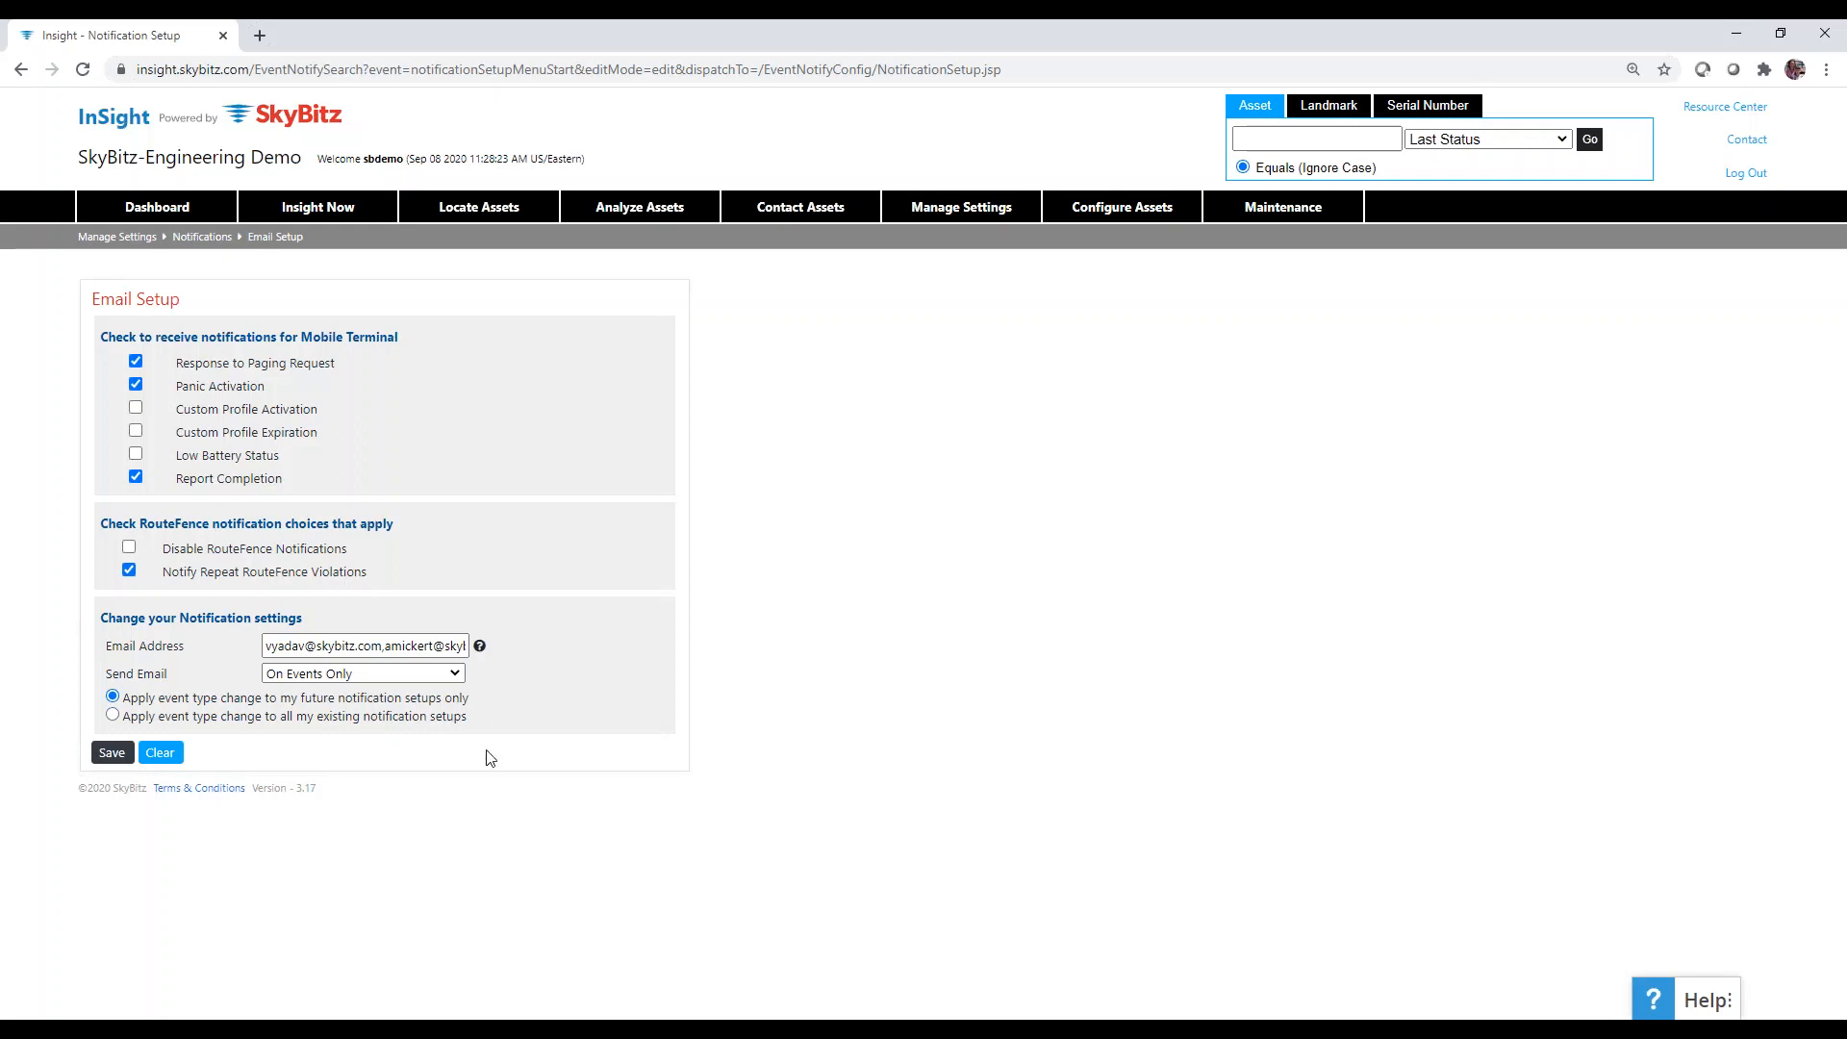
Keep email sending on 'On Events Only', then open the Install Status Notification Rules list.
left_click(455, 675)
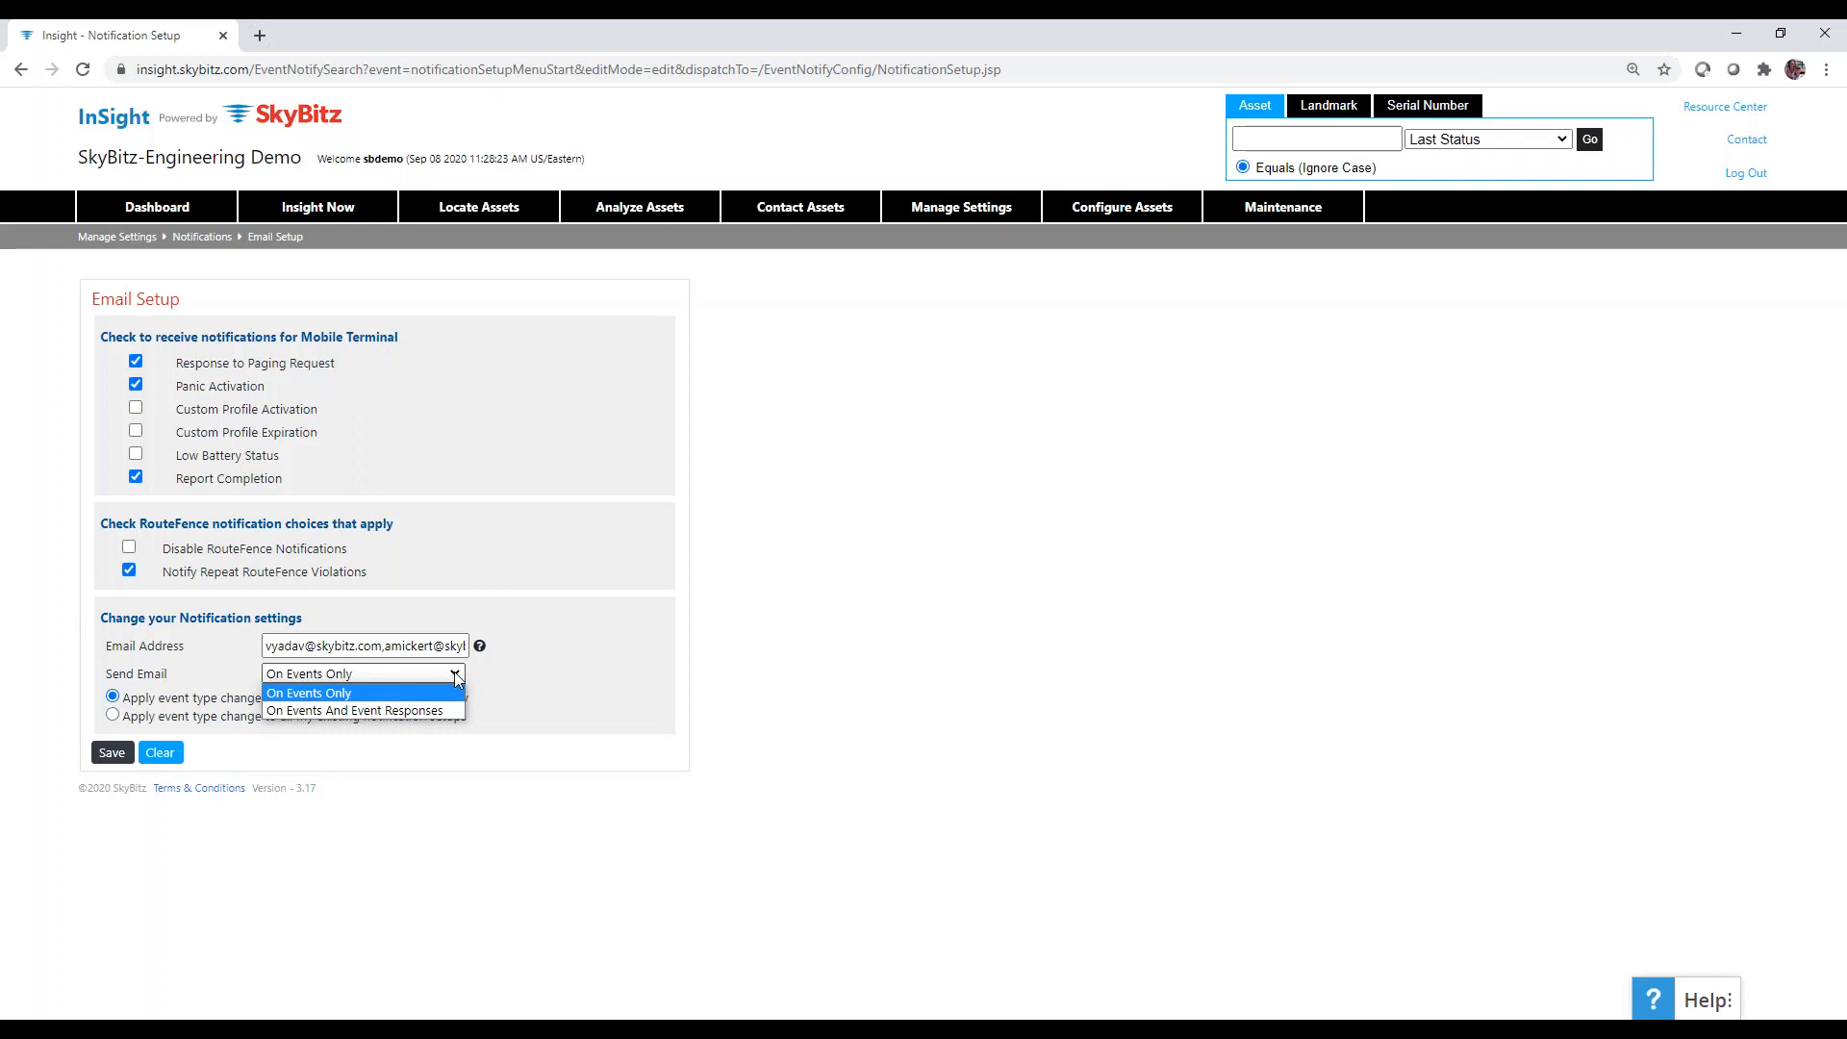
left_click(458, 816)
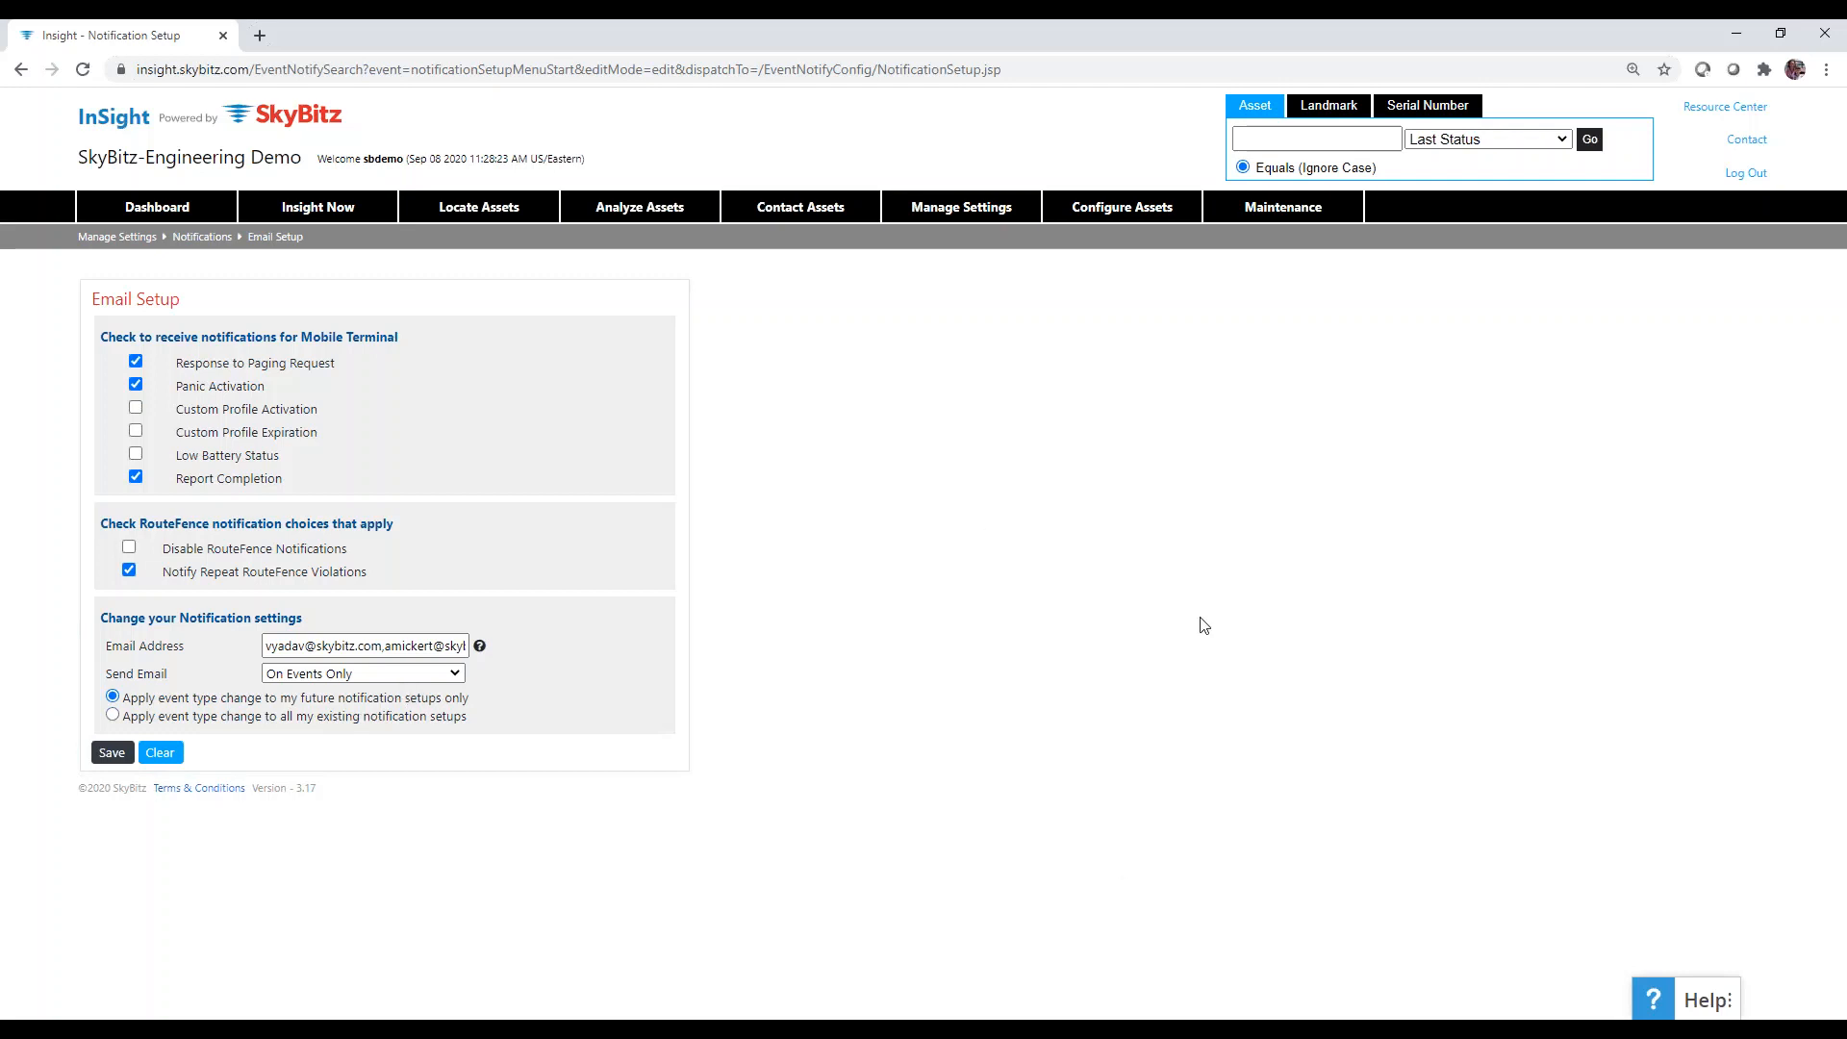
mouse_move(964, 208)
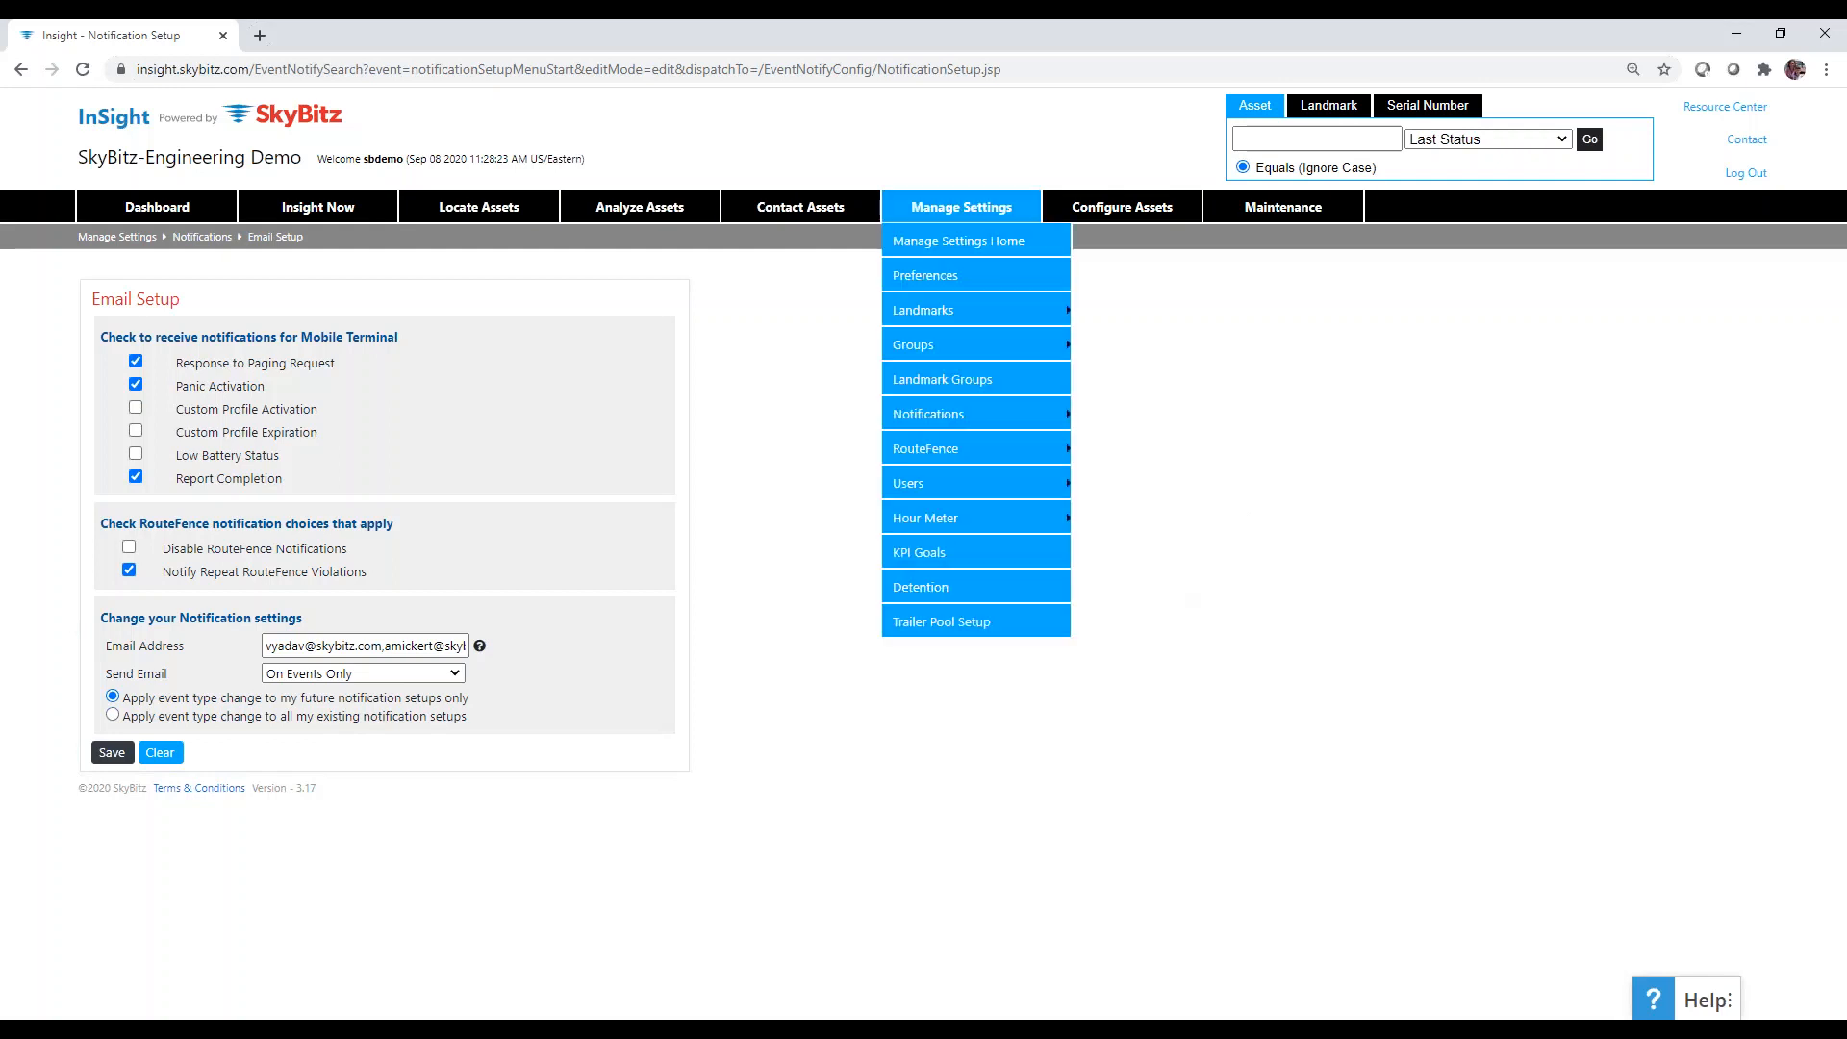
mouse_move(928, 413)
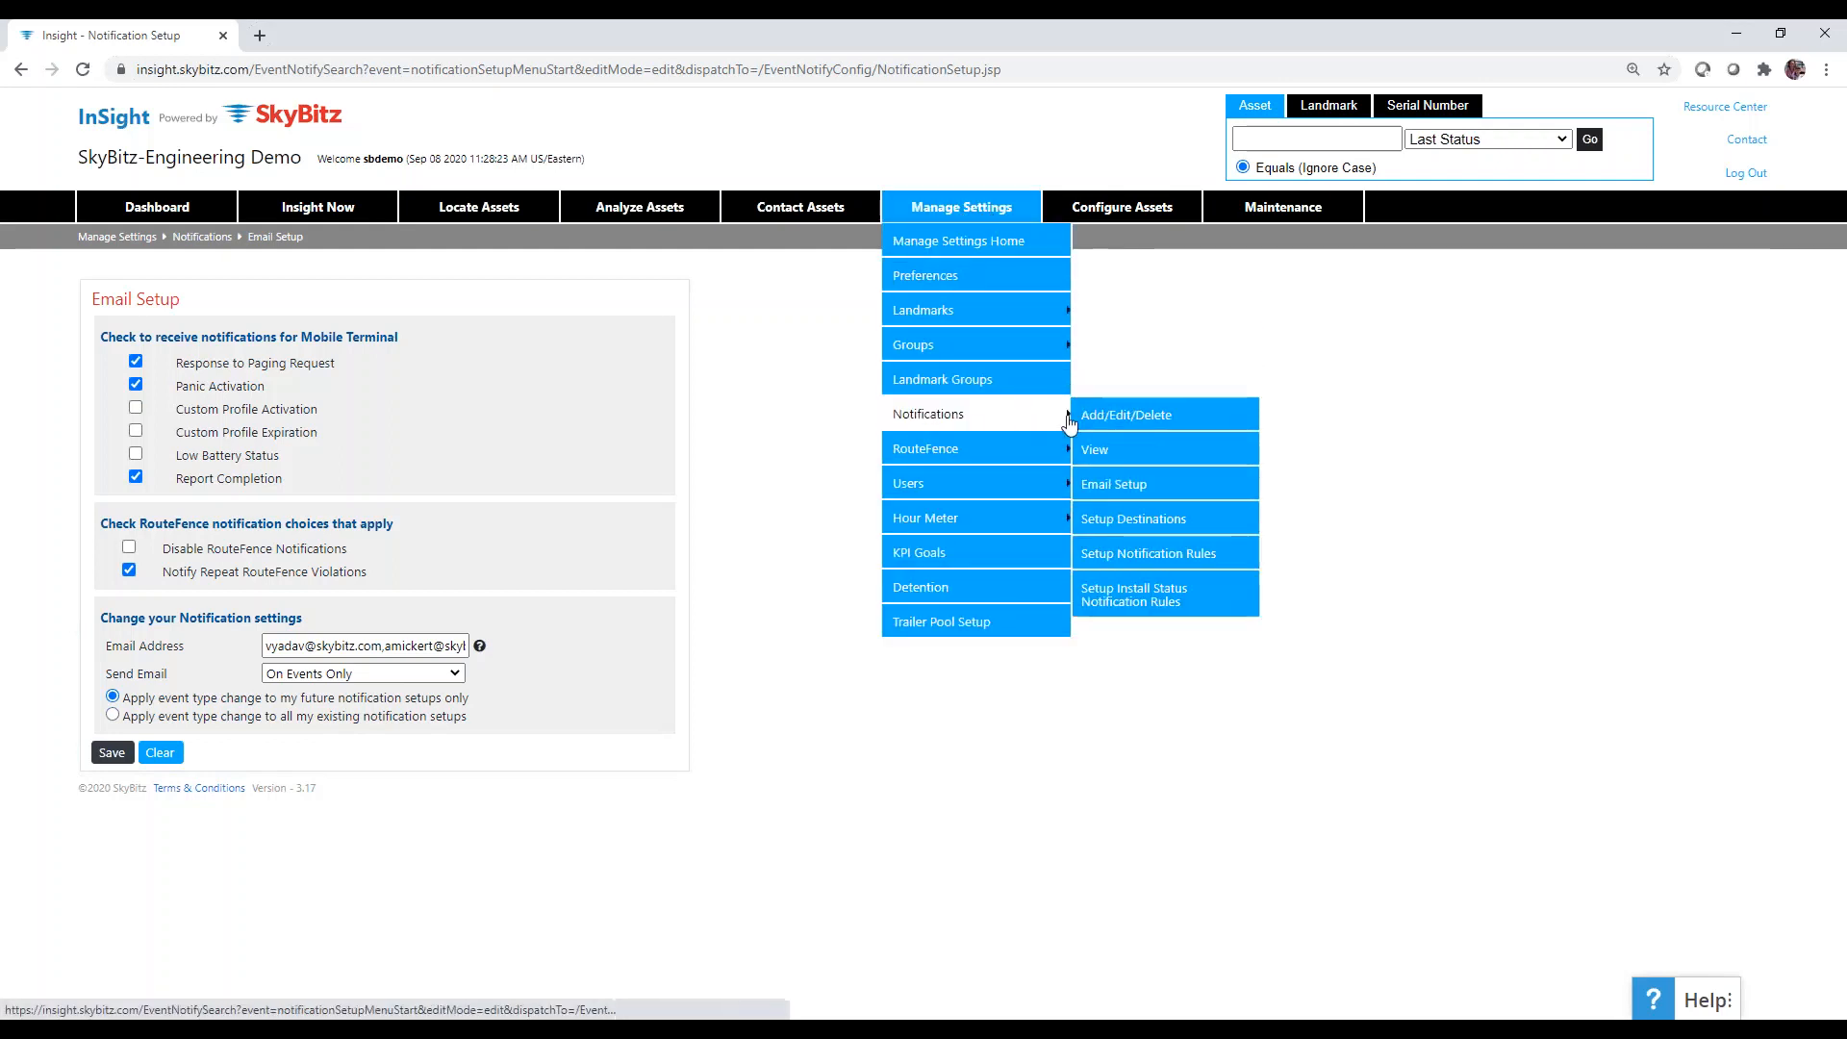
left_click(1137, 599)
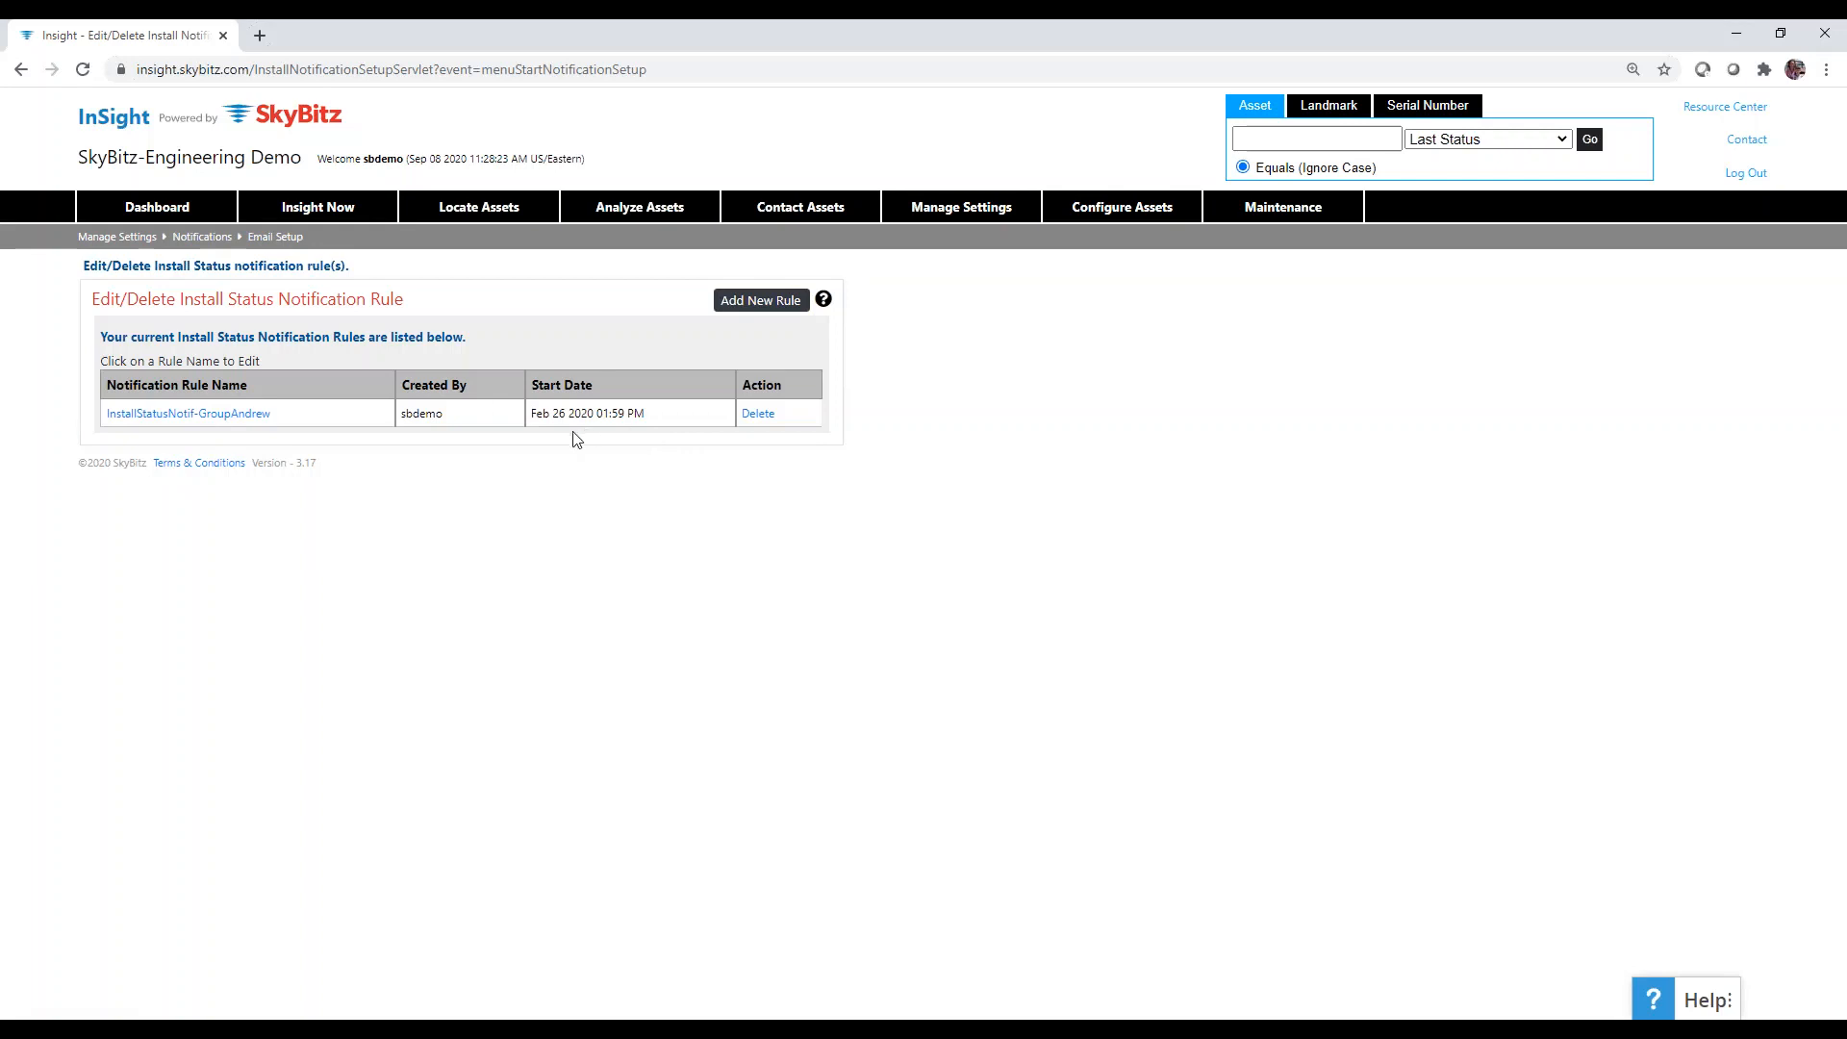
Start a new install status notification rule and focus its Notification Rule Name field.
left_click(757, 302)
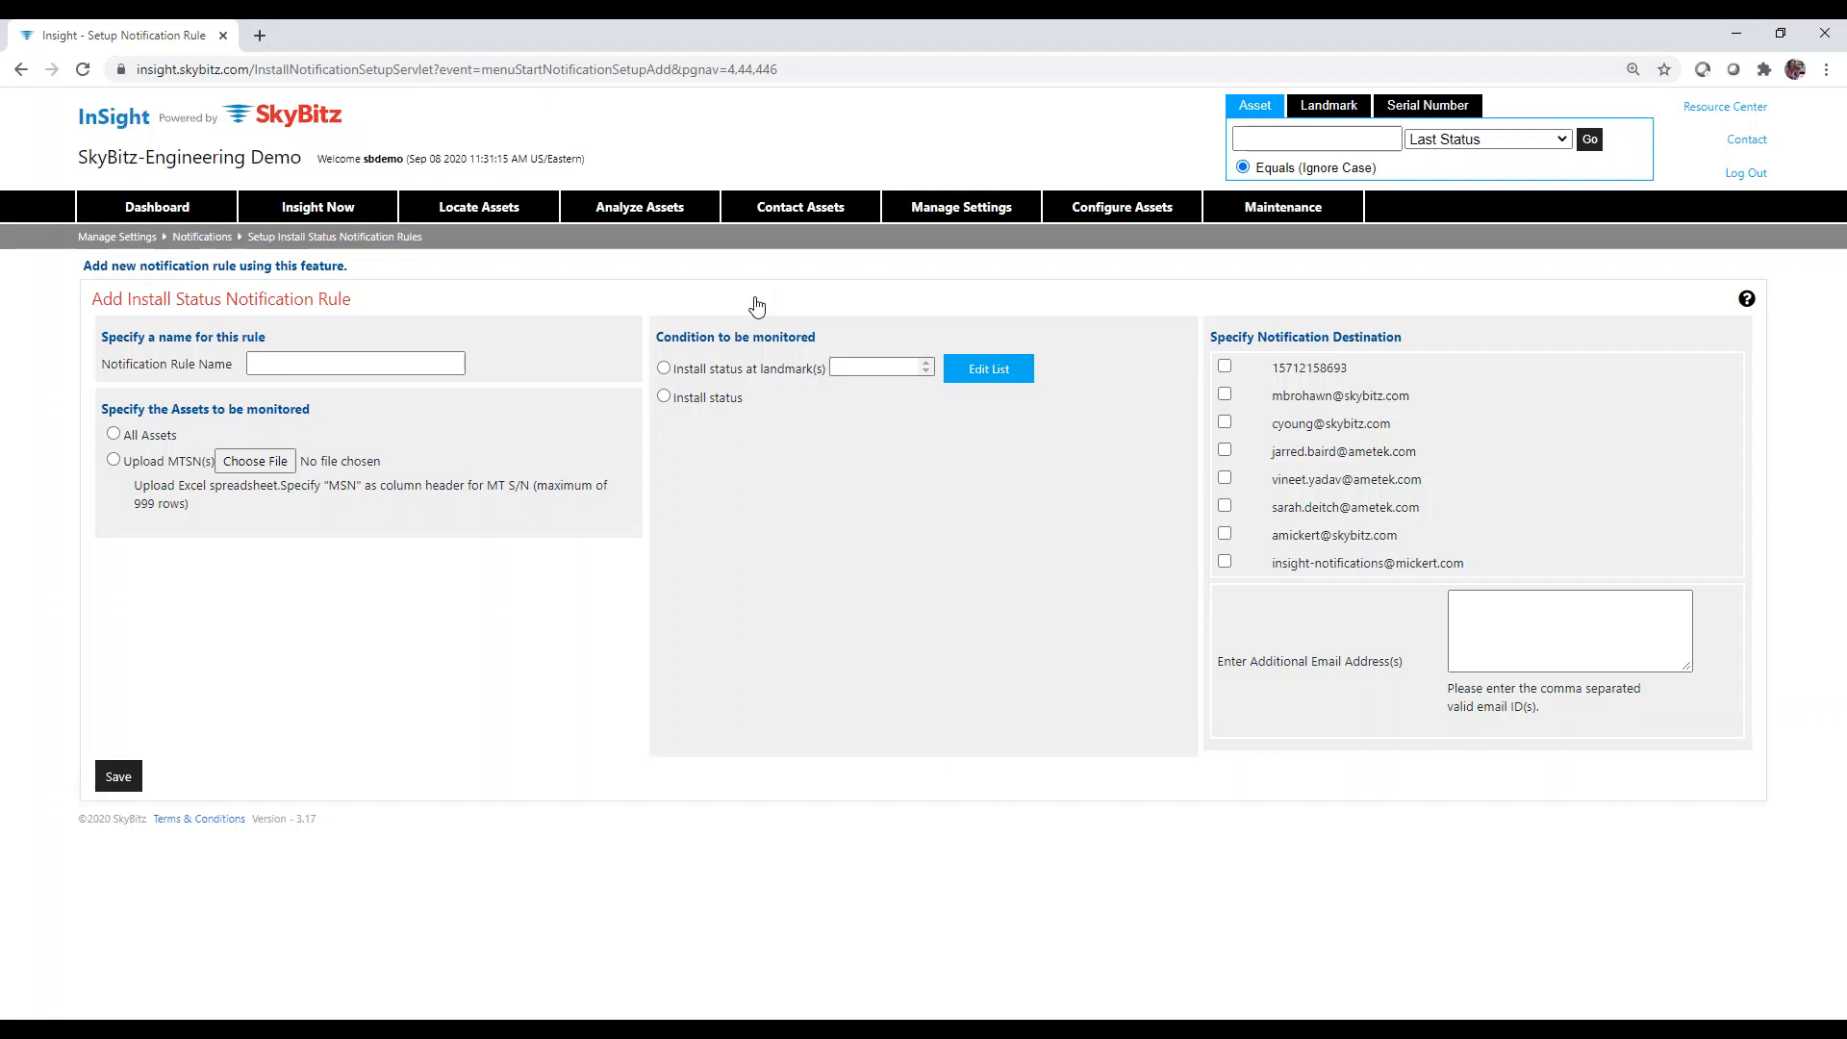
left_click(458, 363)
left_click(356, 364)
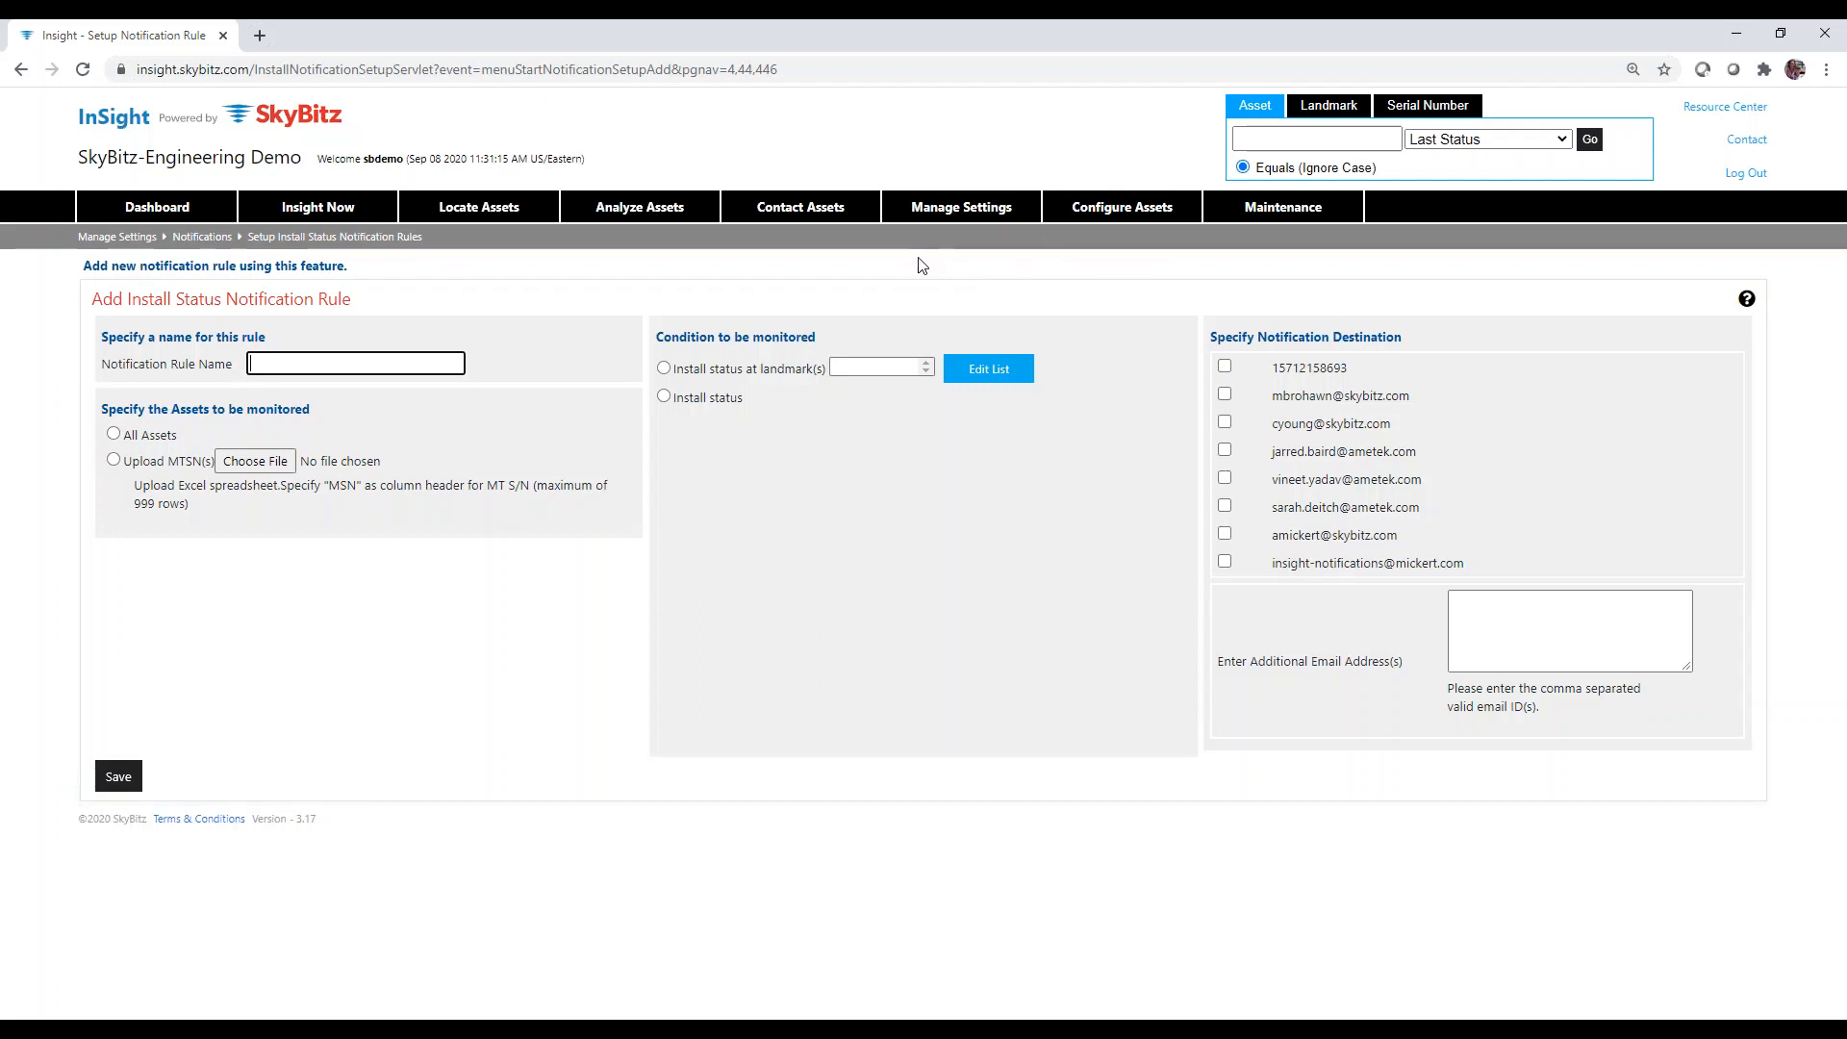
mouse_move(977, 214)
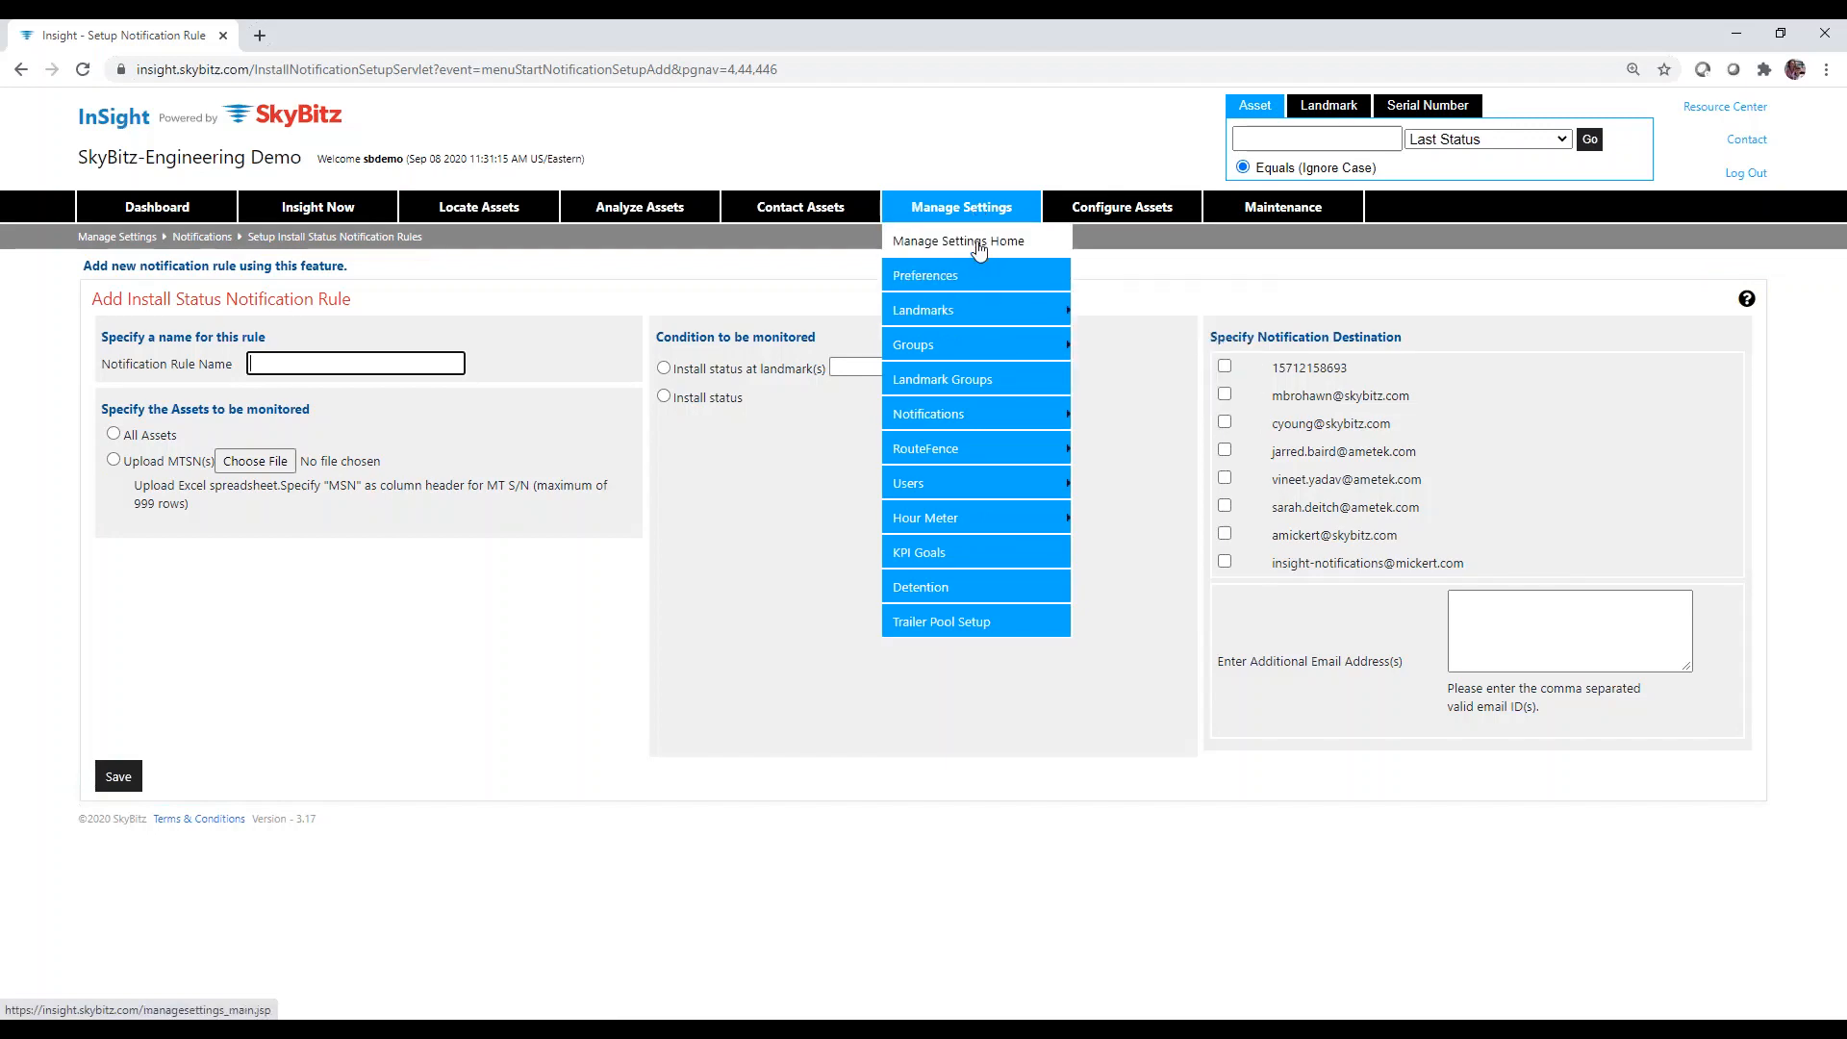
Abandon the blank install status rule form and go to Manage Settings Home.
left_click(979, 246)
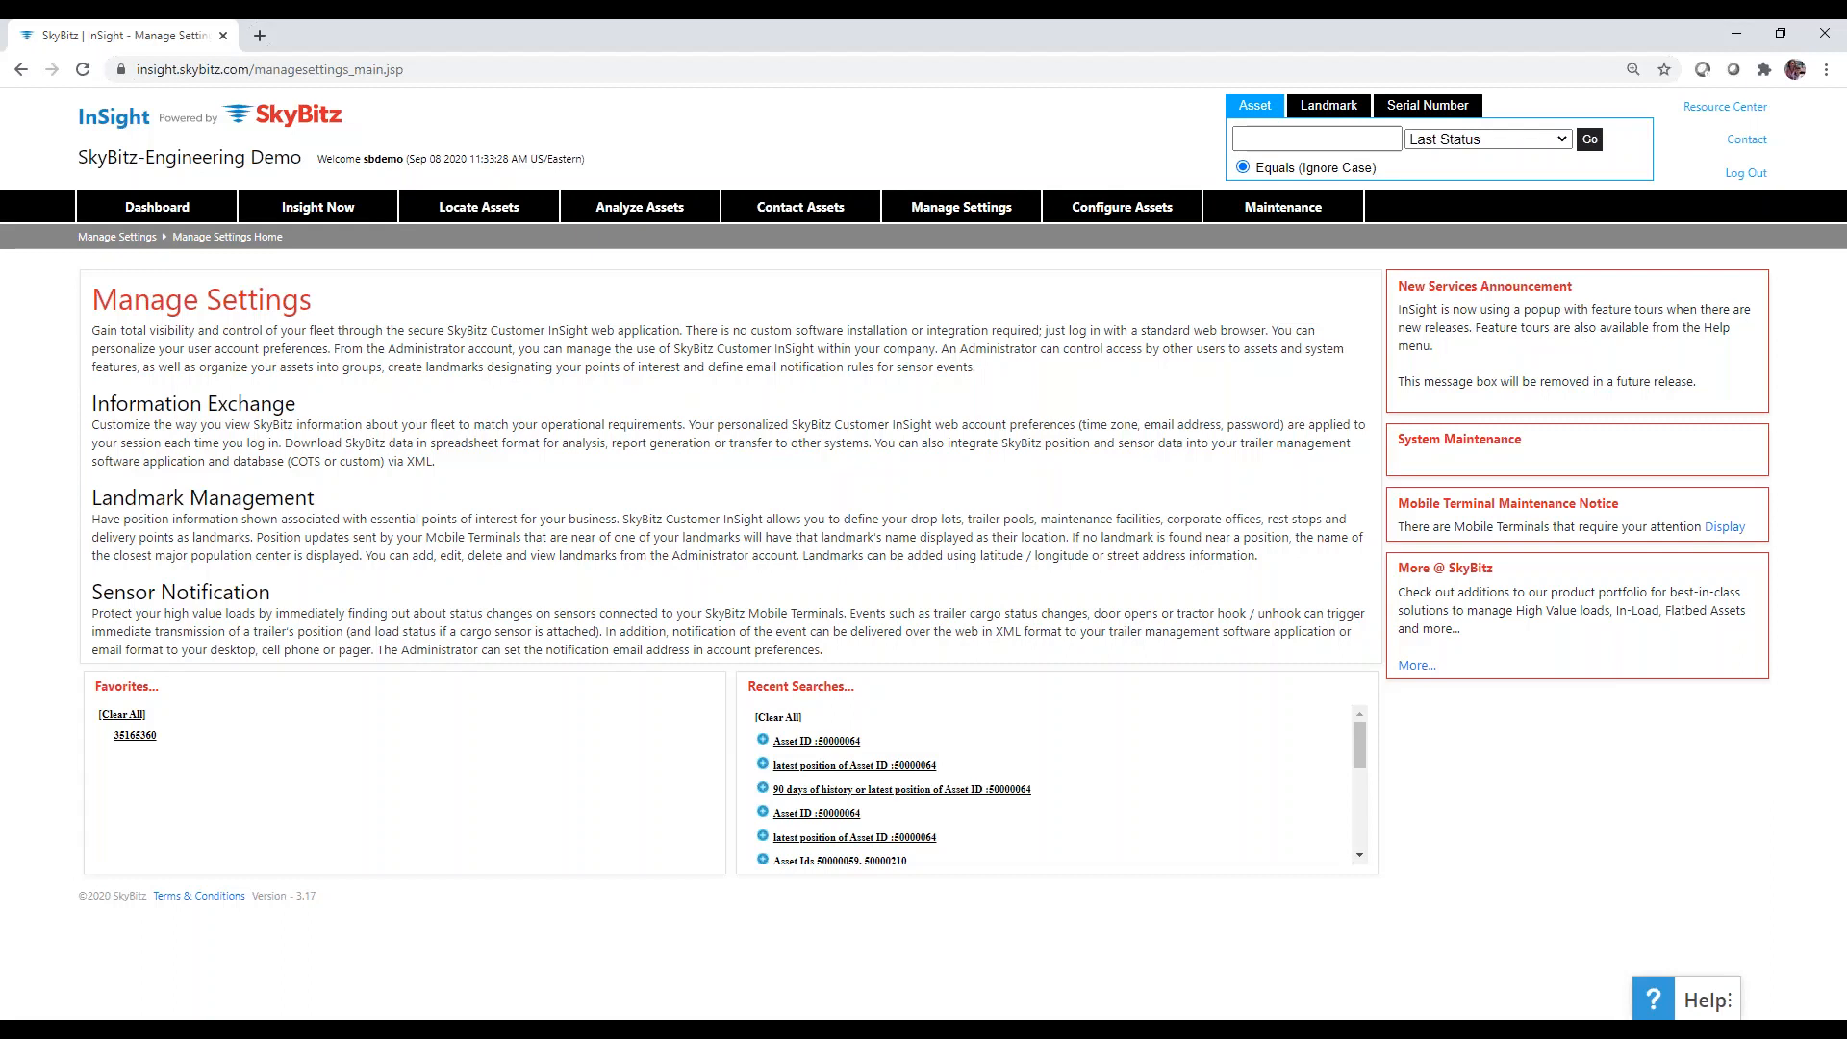
Open Setup Notification Rules to view the 17 current notification rules.
mouse_move(991, 218)
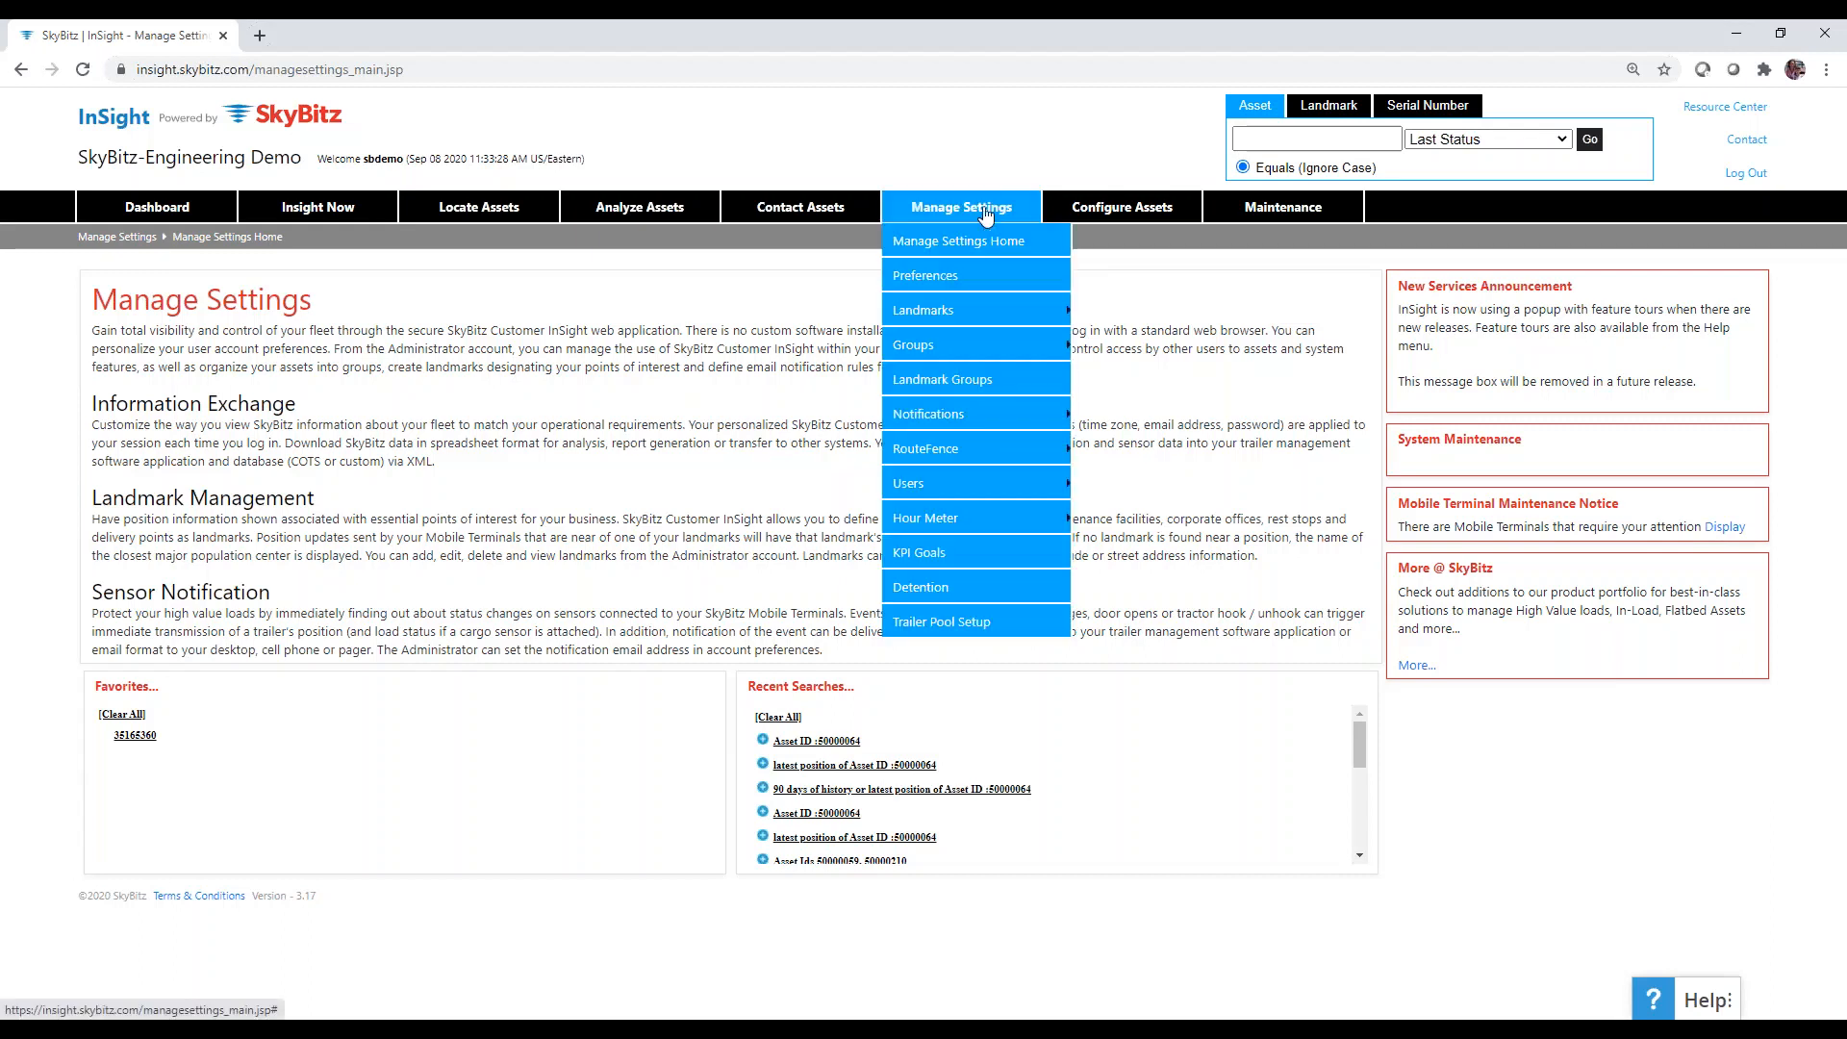
mouse_move(981, 416)
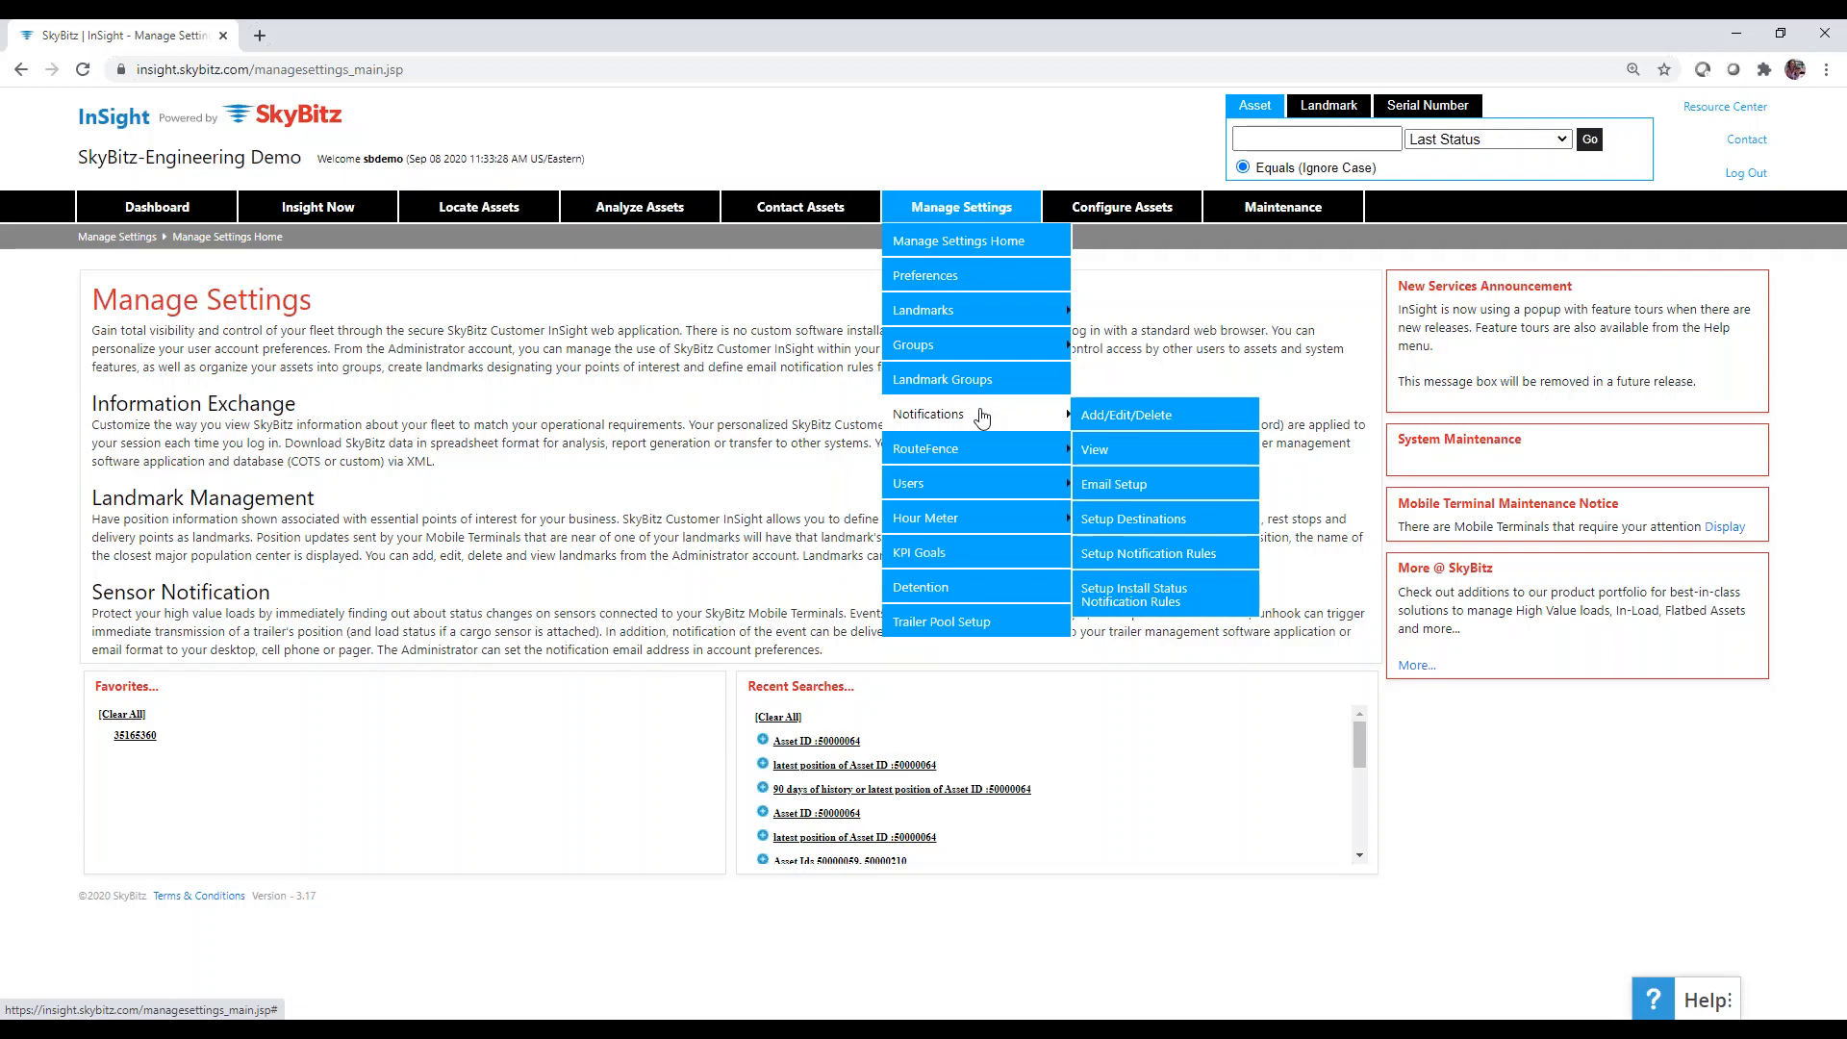
left_click(1108, 555)
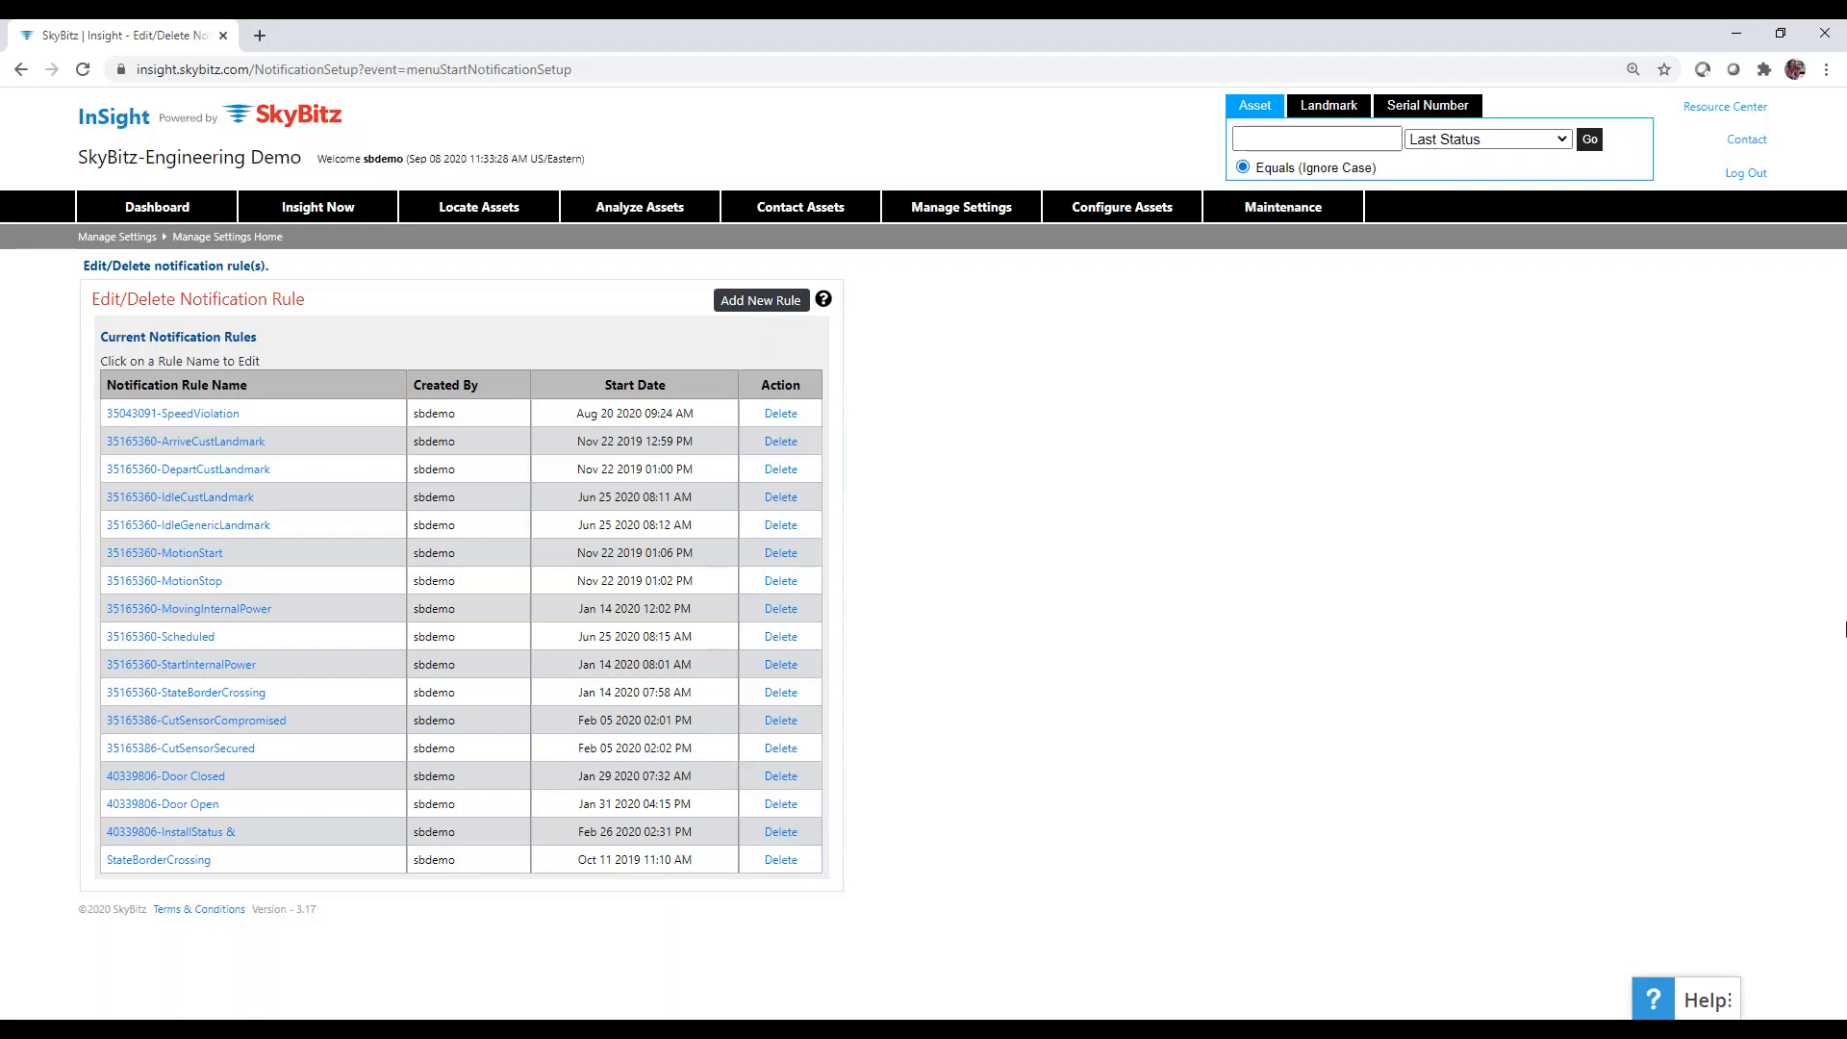
Return to the Manage Settings home page with its Favorites and Recent Searches panels.
mouse_move(967, 206)
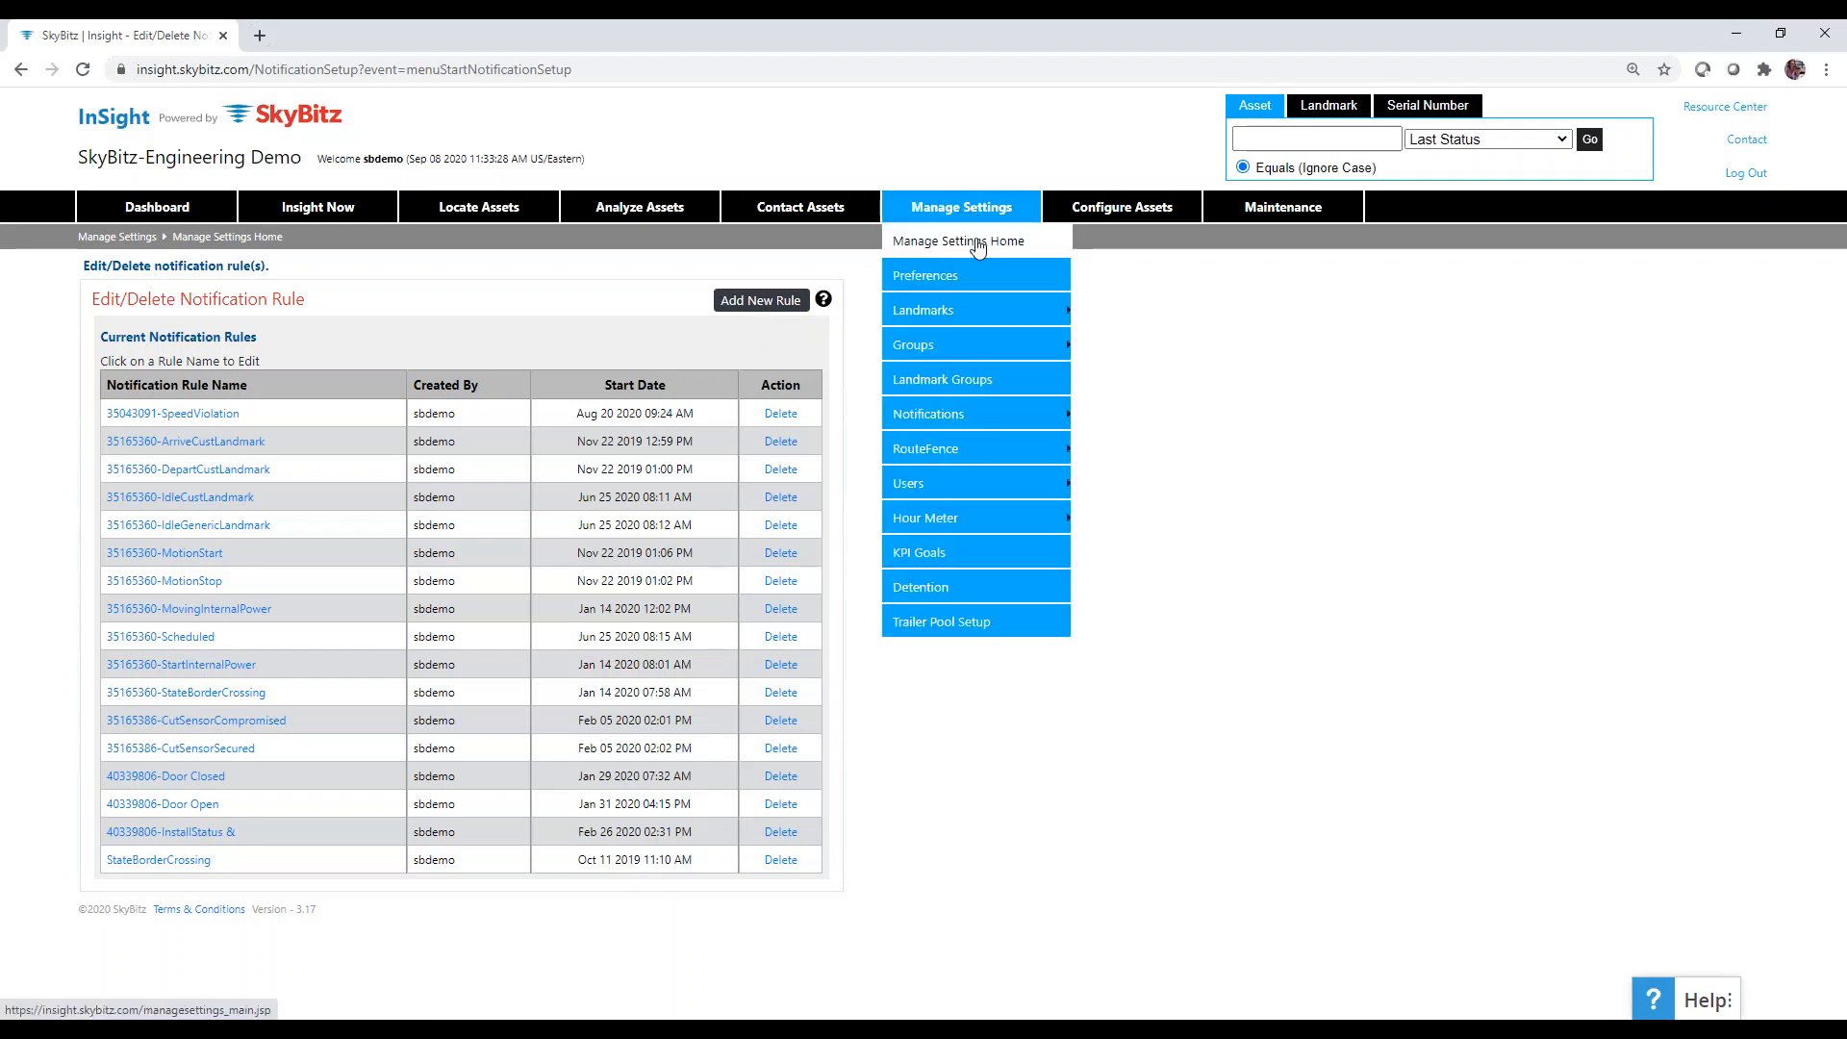
left_click(978, 245)
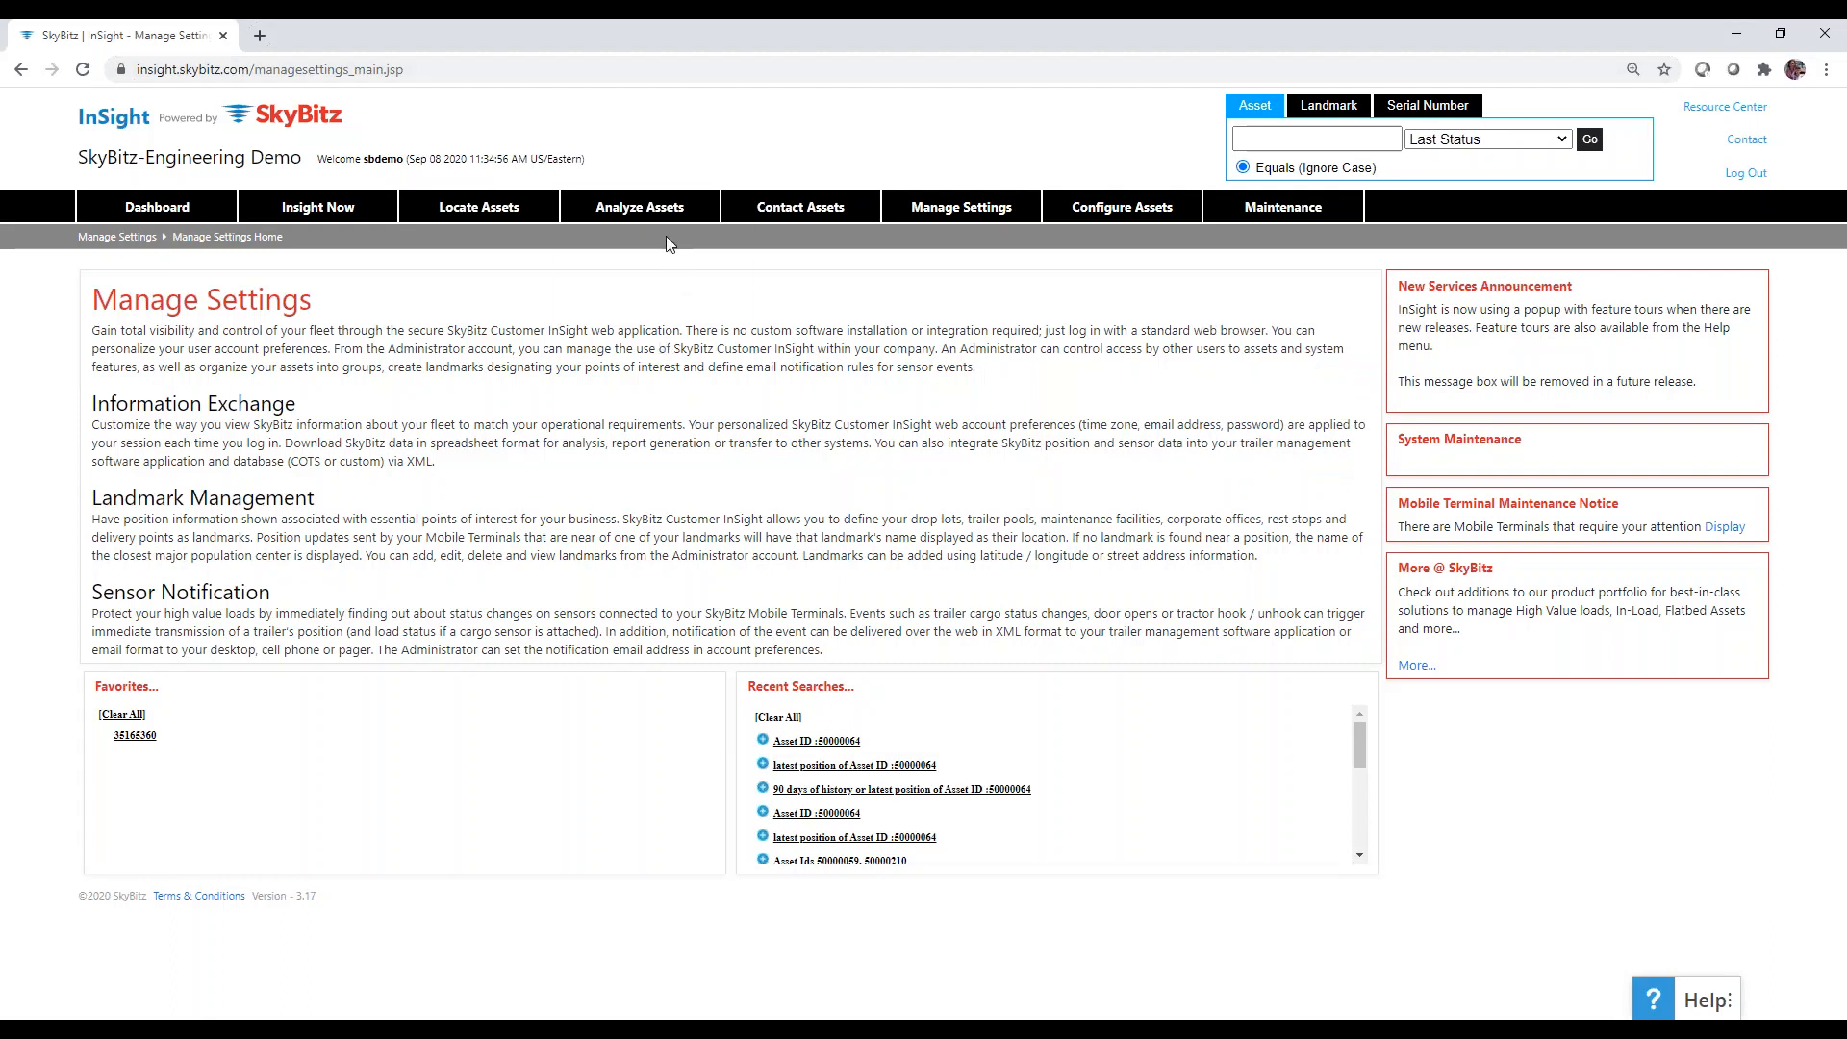
mouse_move(634, 218)
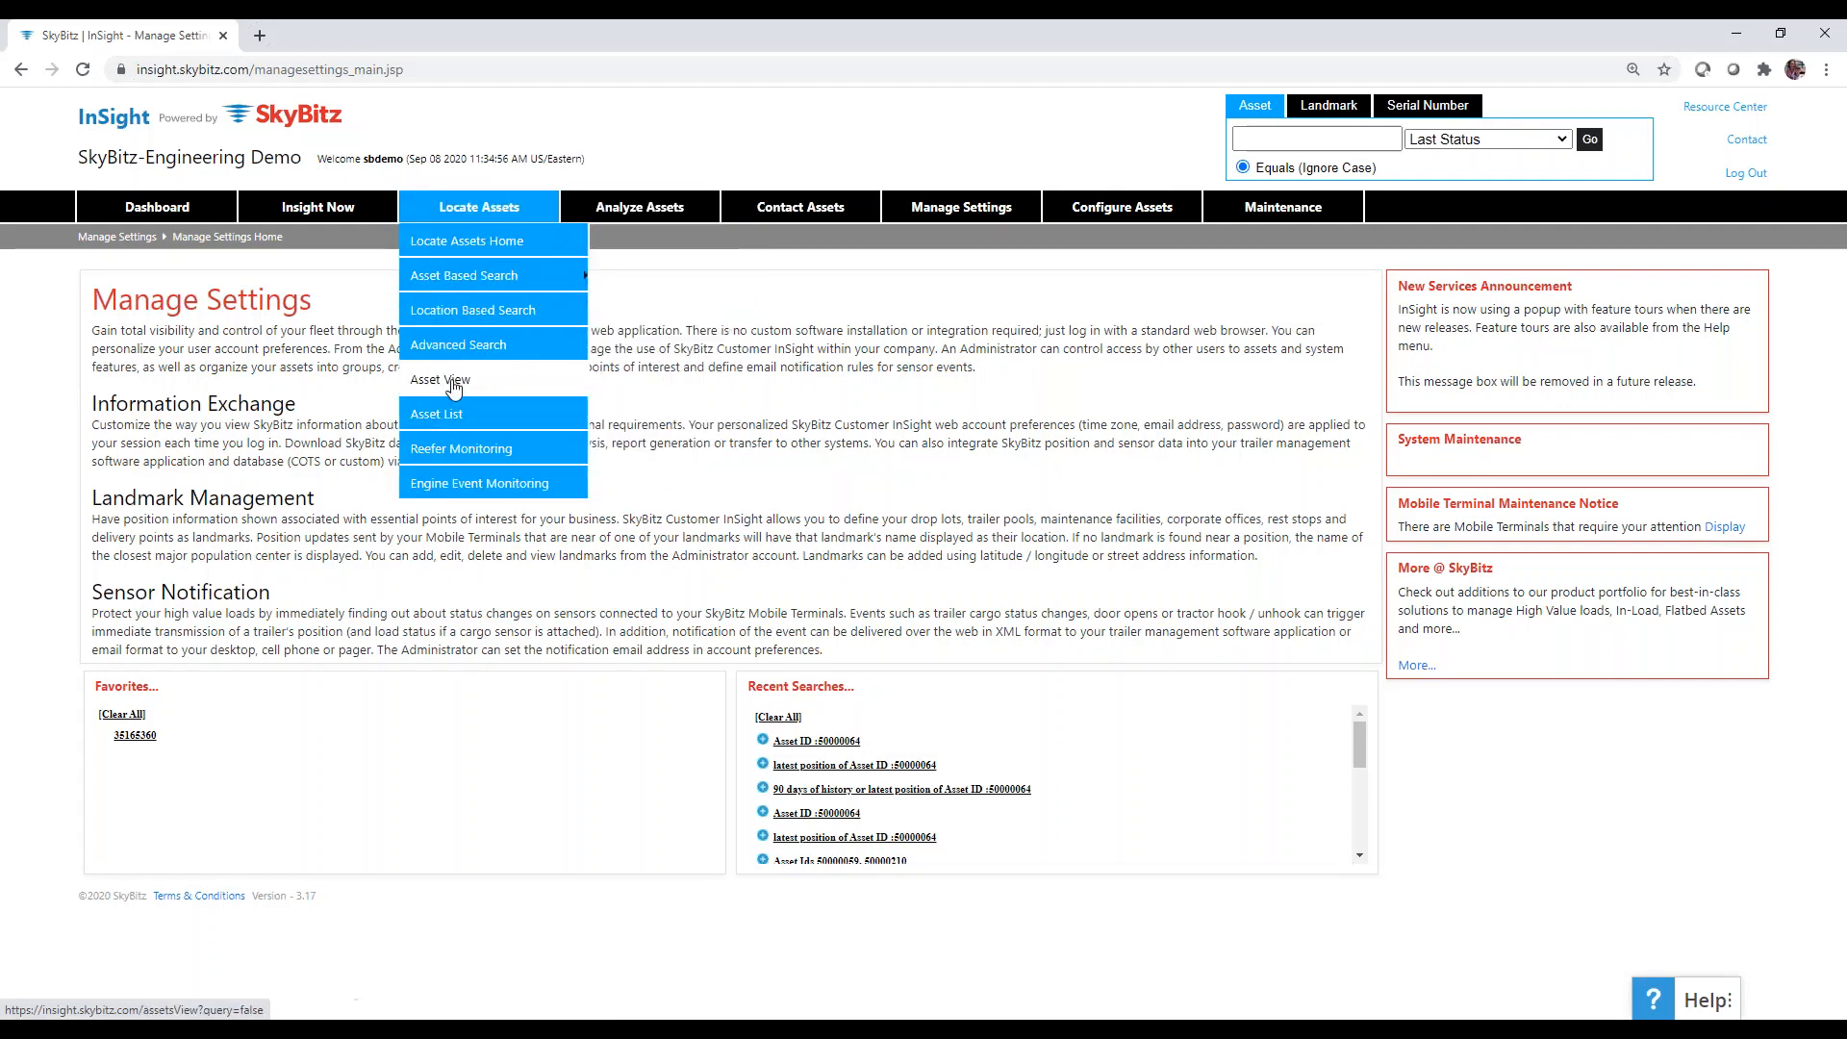
Open the Asset View filters page and move the Help widget to the bottom-right corner.
left_click(450, 381)
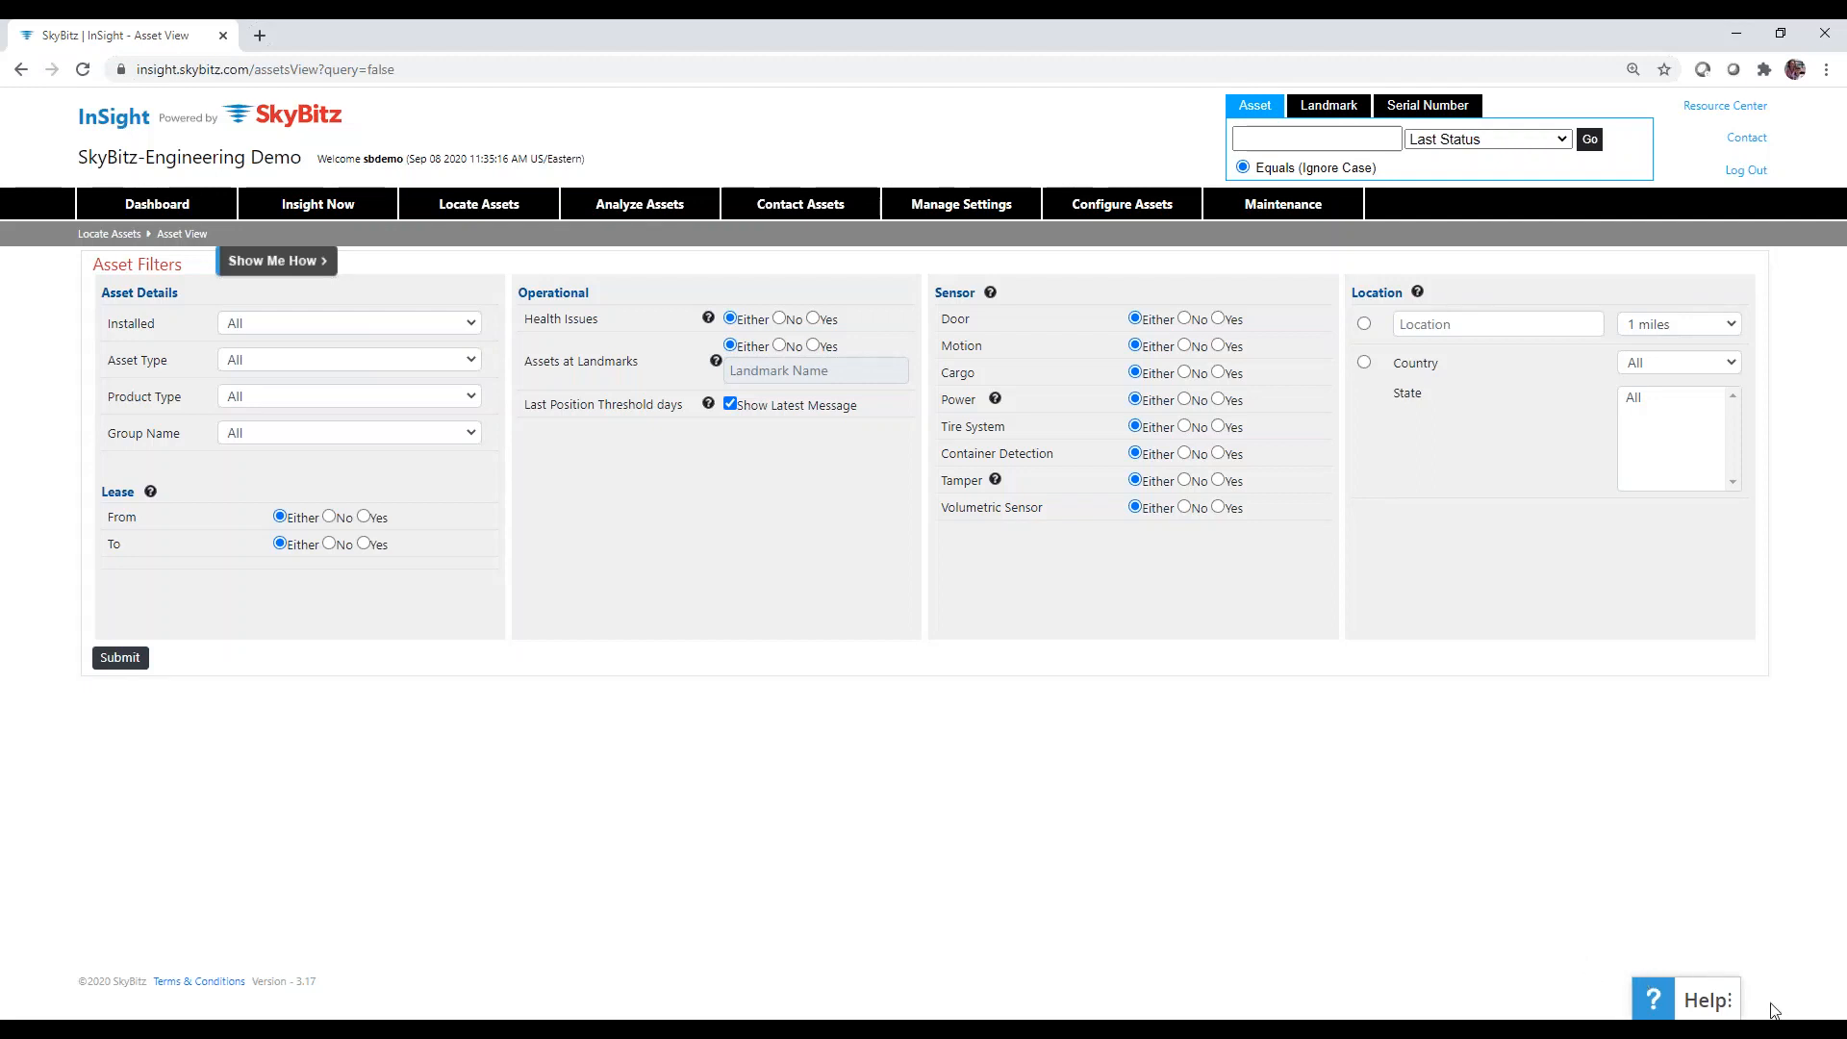
left_click_drag(1699, 1003, 924, 974)
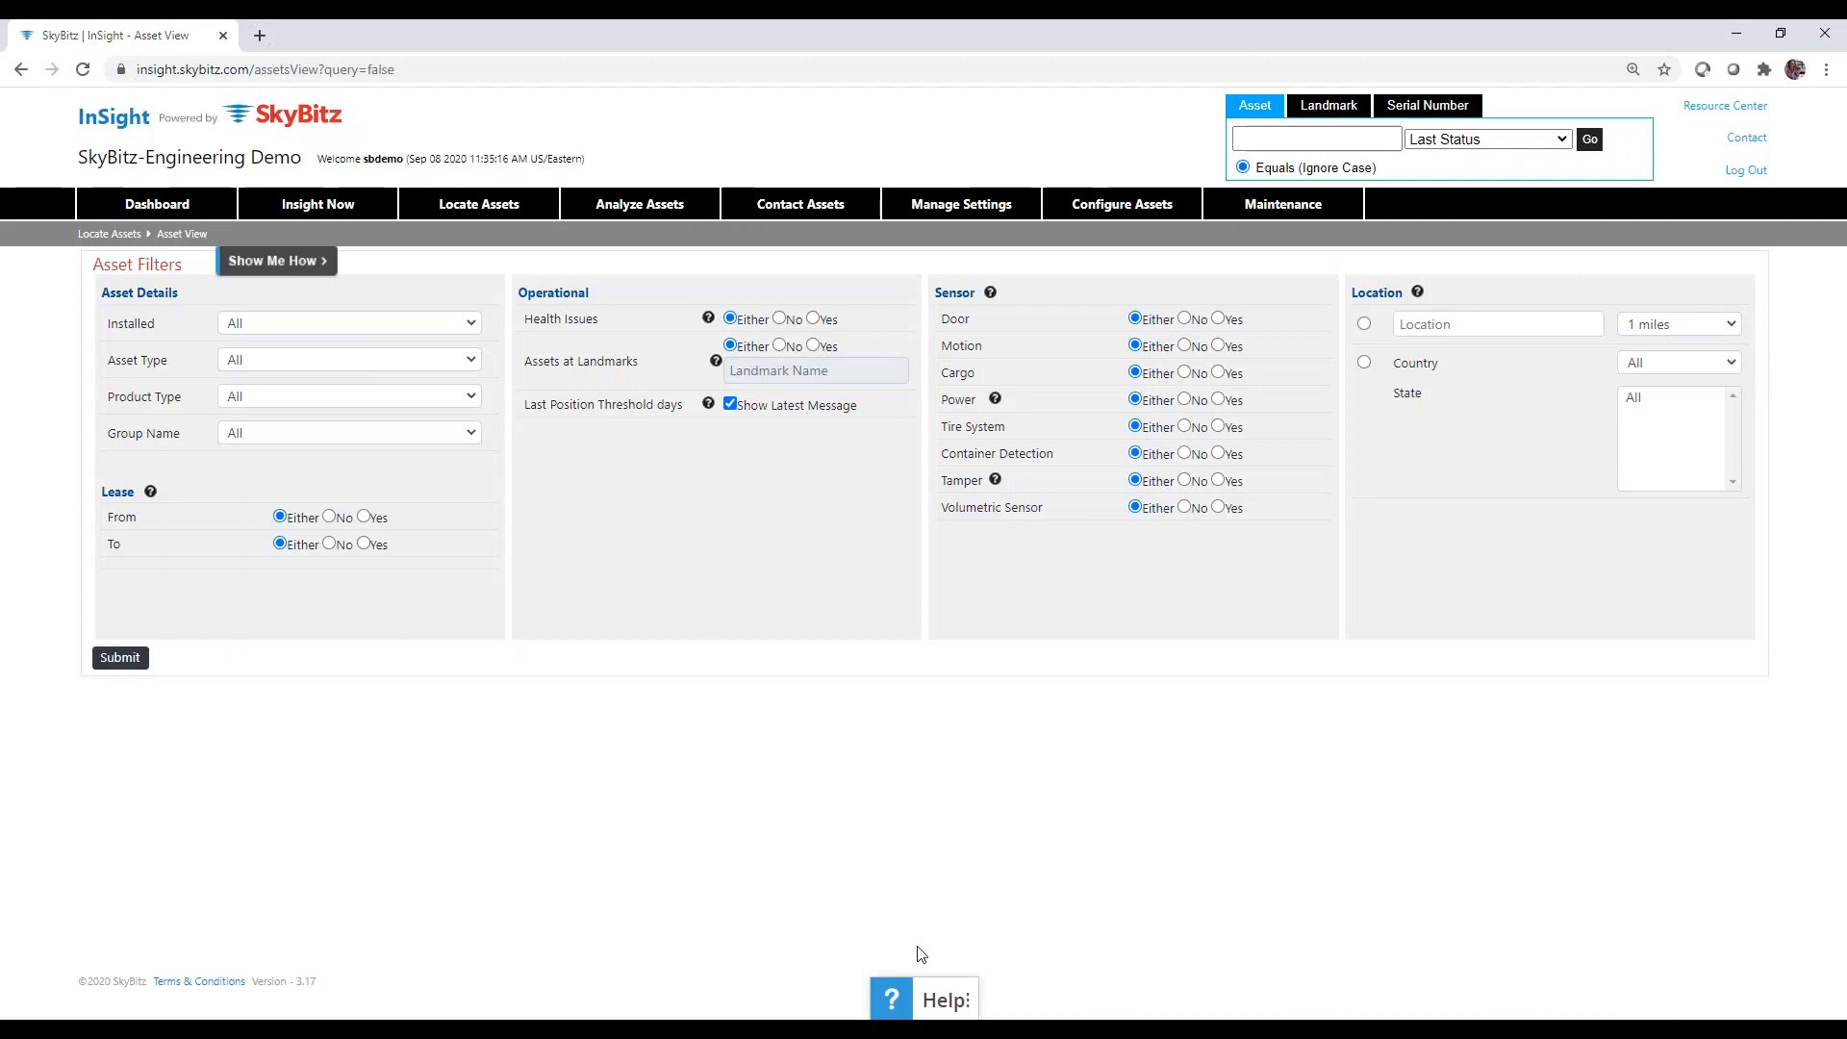
left_click_drag(930, 1002, 1675, 1011)
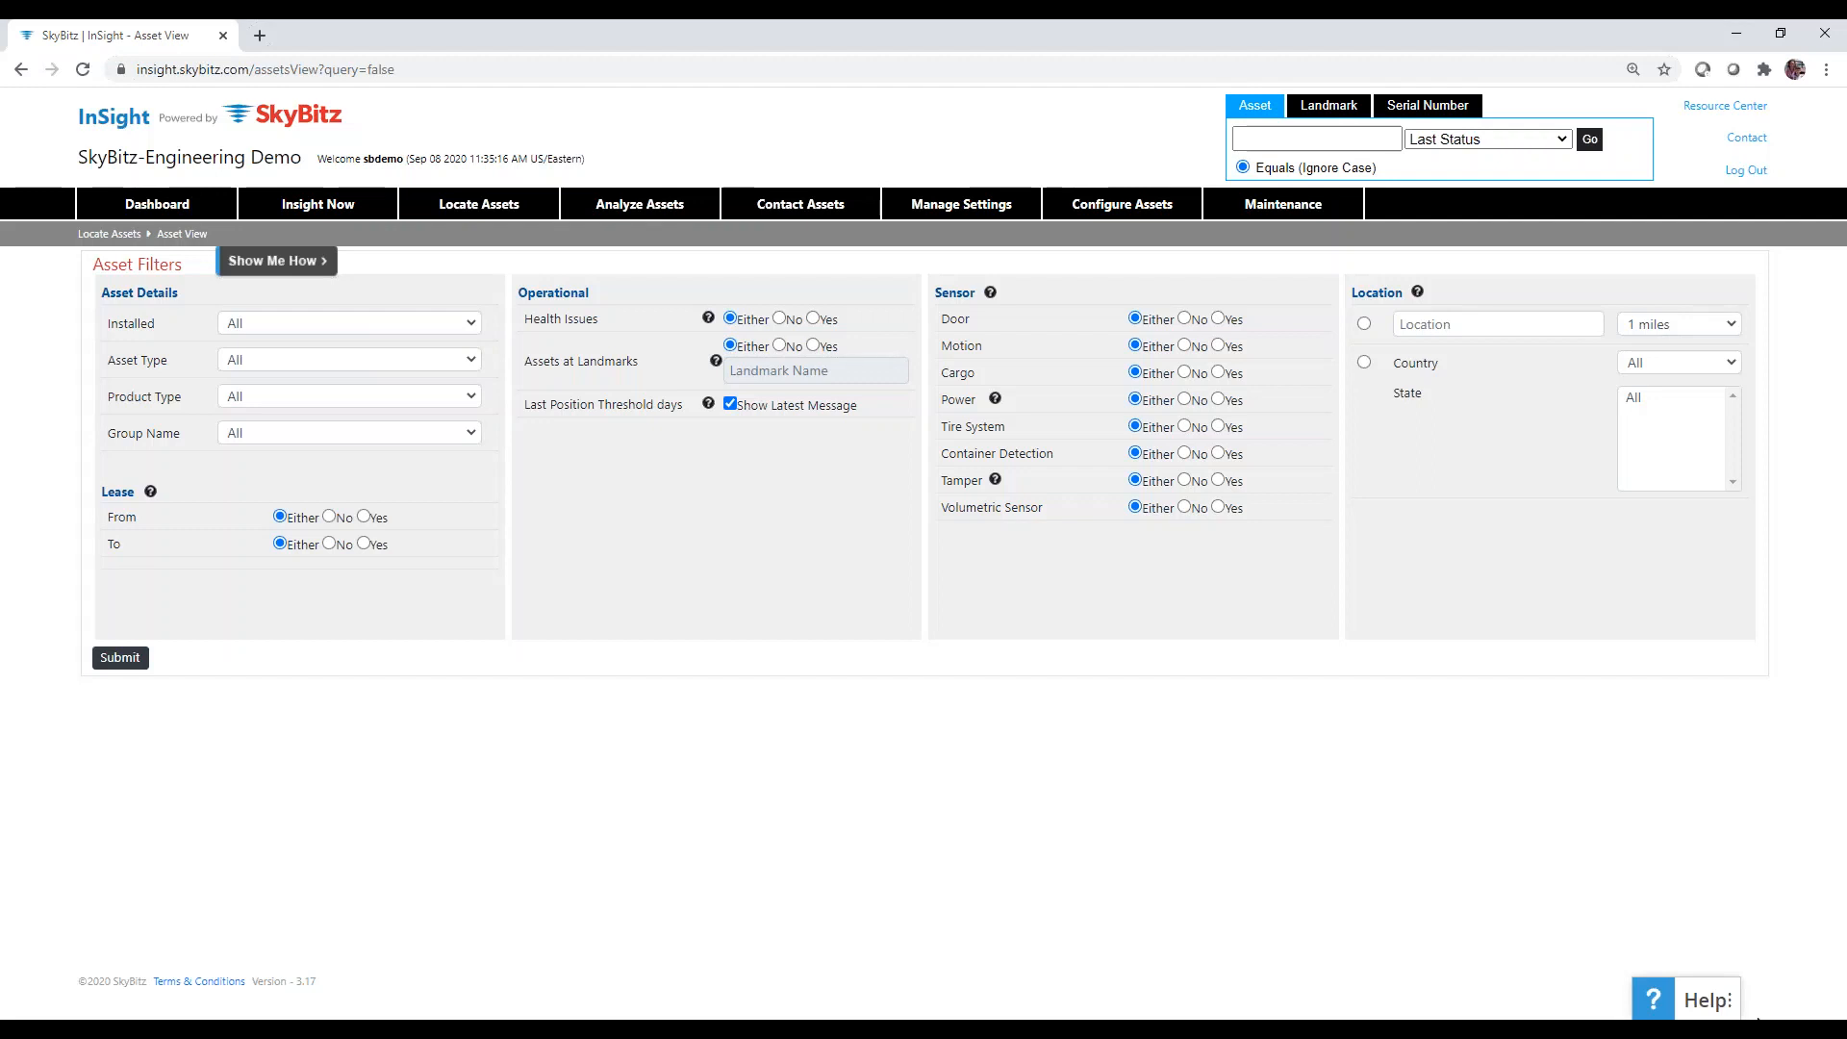
Open the WalkMe help panel and expand Current Release Info to show InSight Release Tour 2019.09.30.
left_click(1698, 1001)
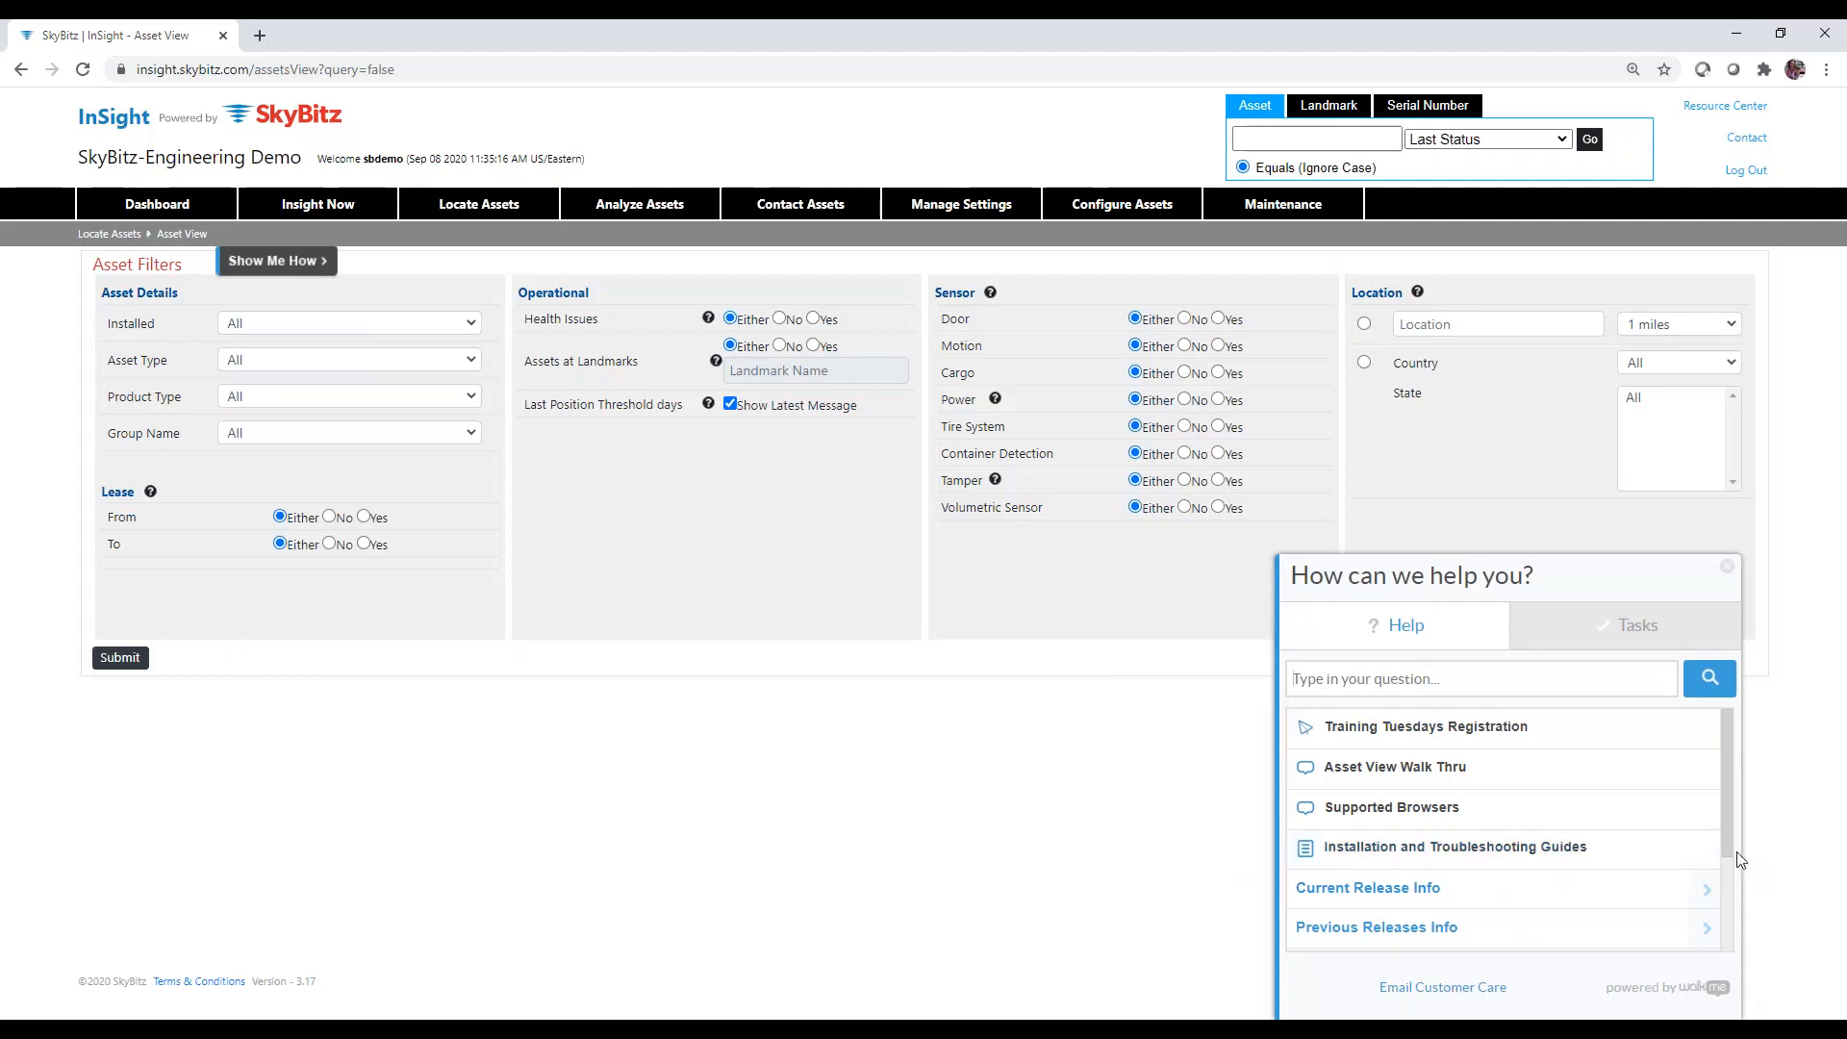
left_click_drag(1730, 854, 1731, 934)
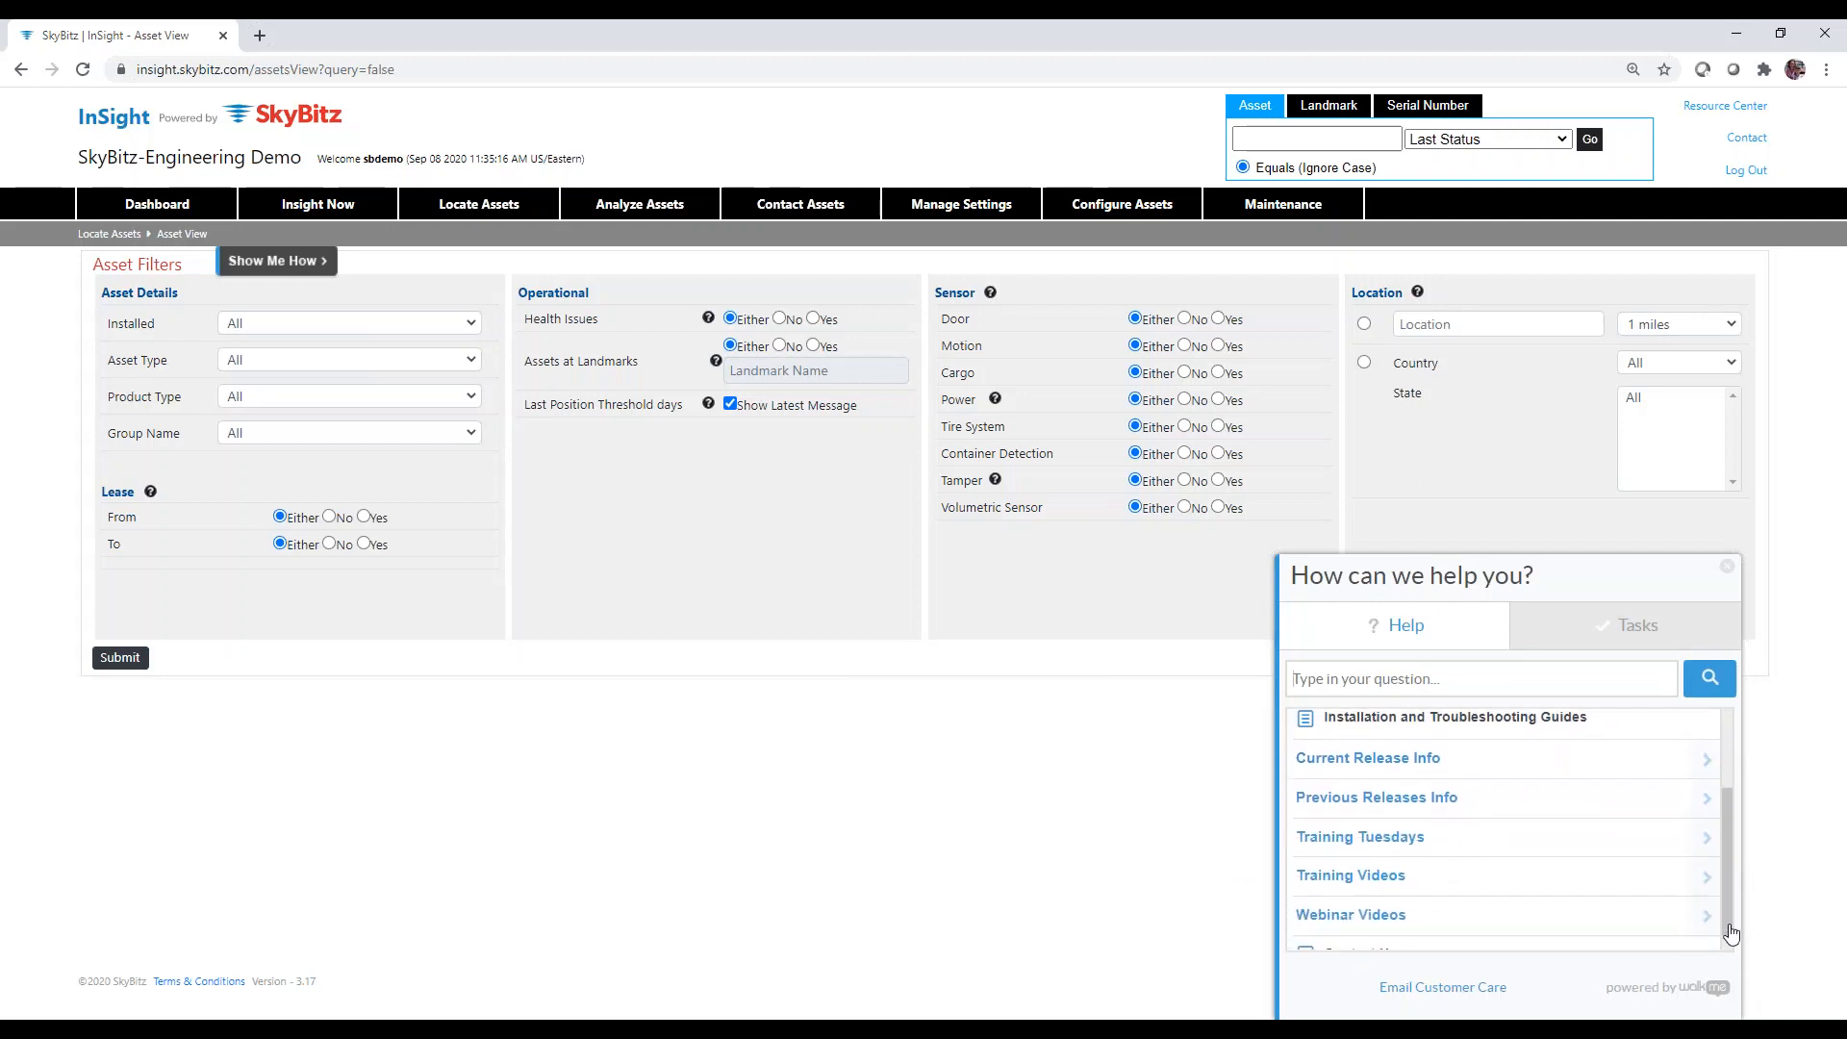
left_click(1361, 770)
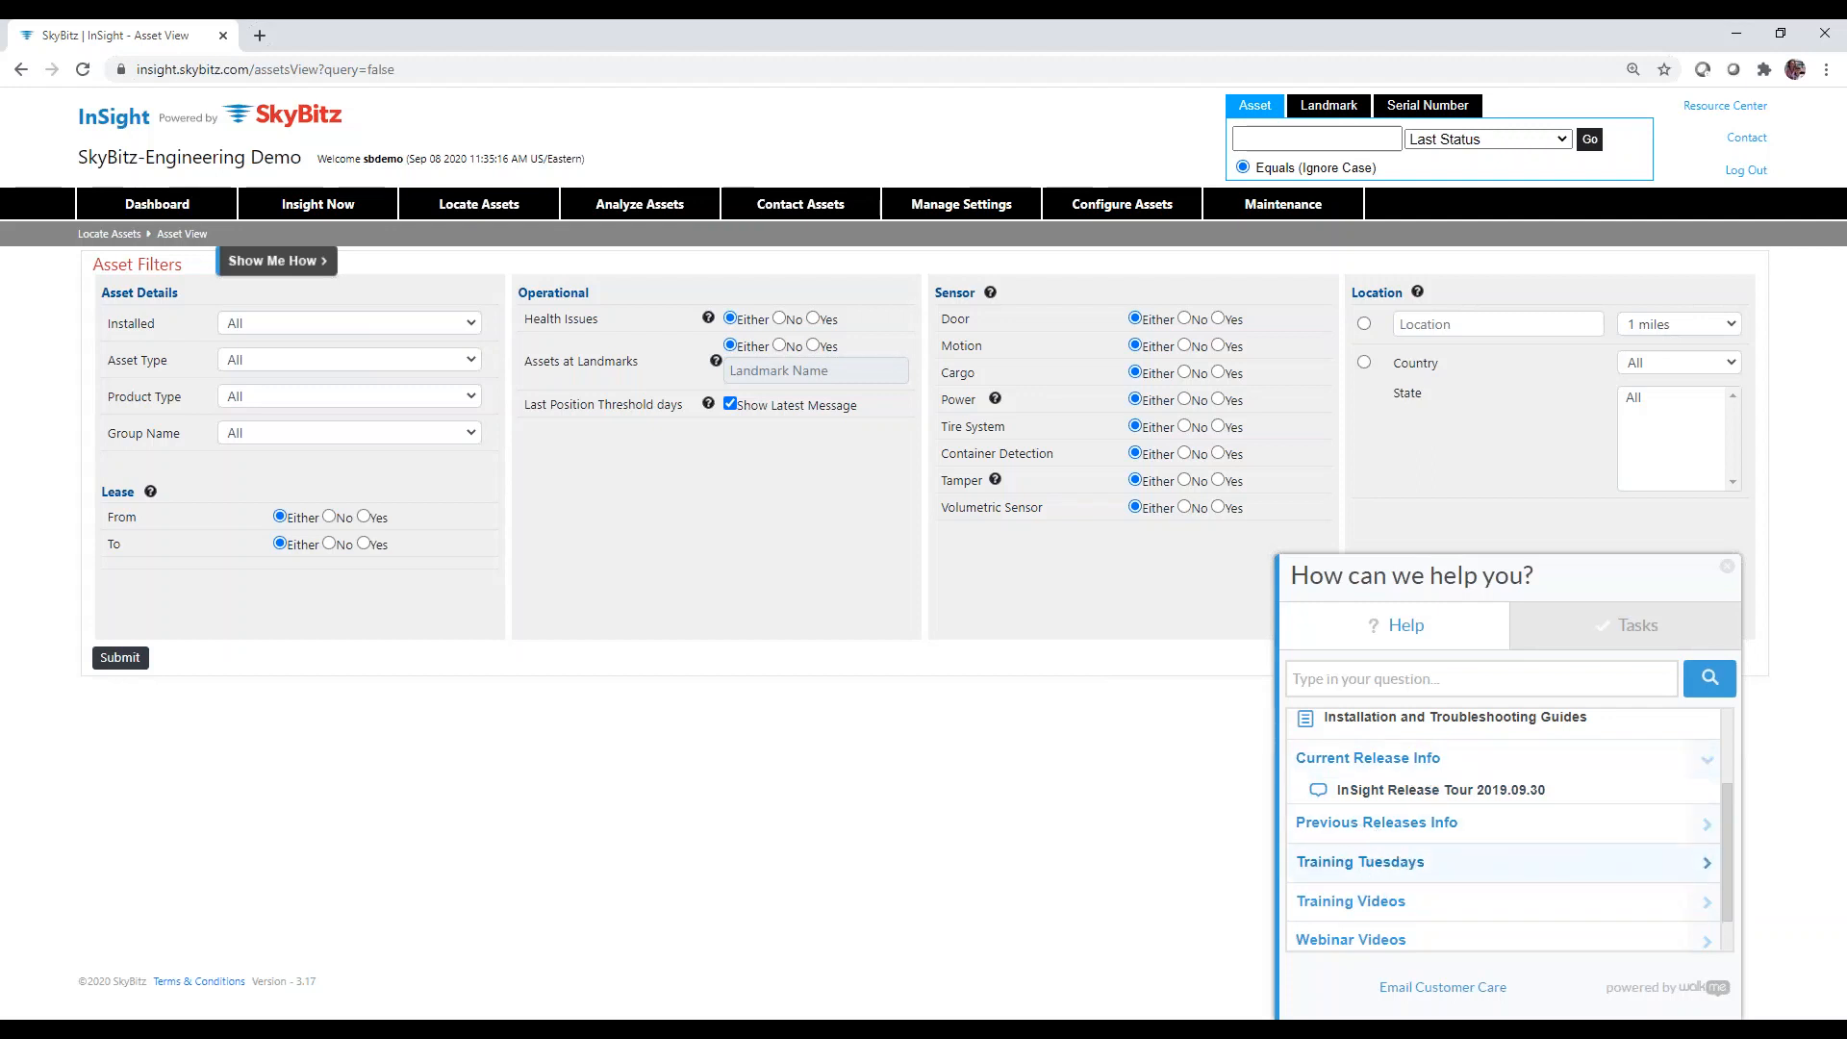
scroll(1727, 846, "down", 1)
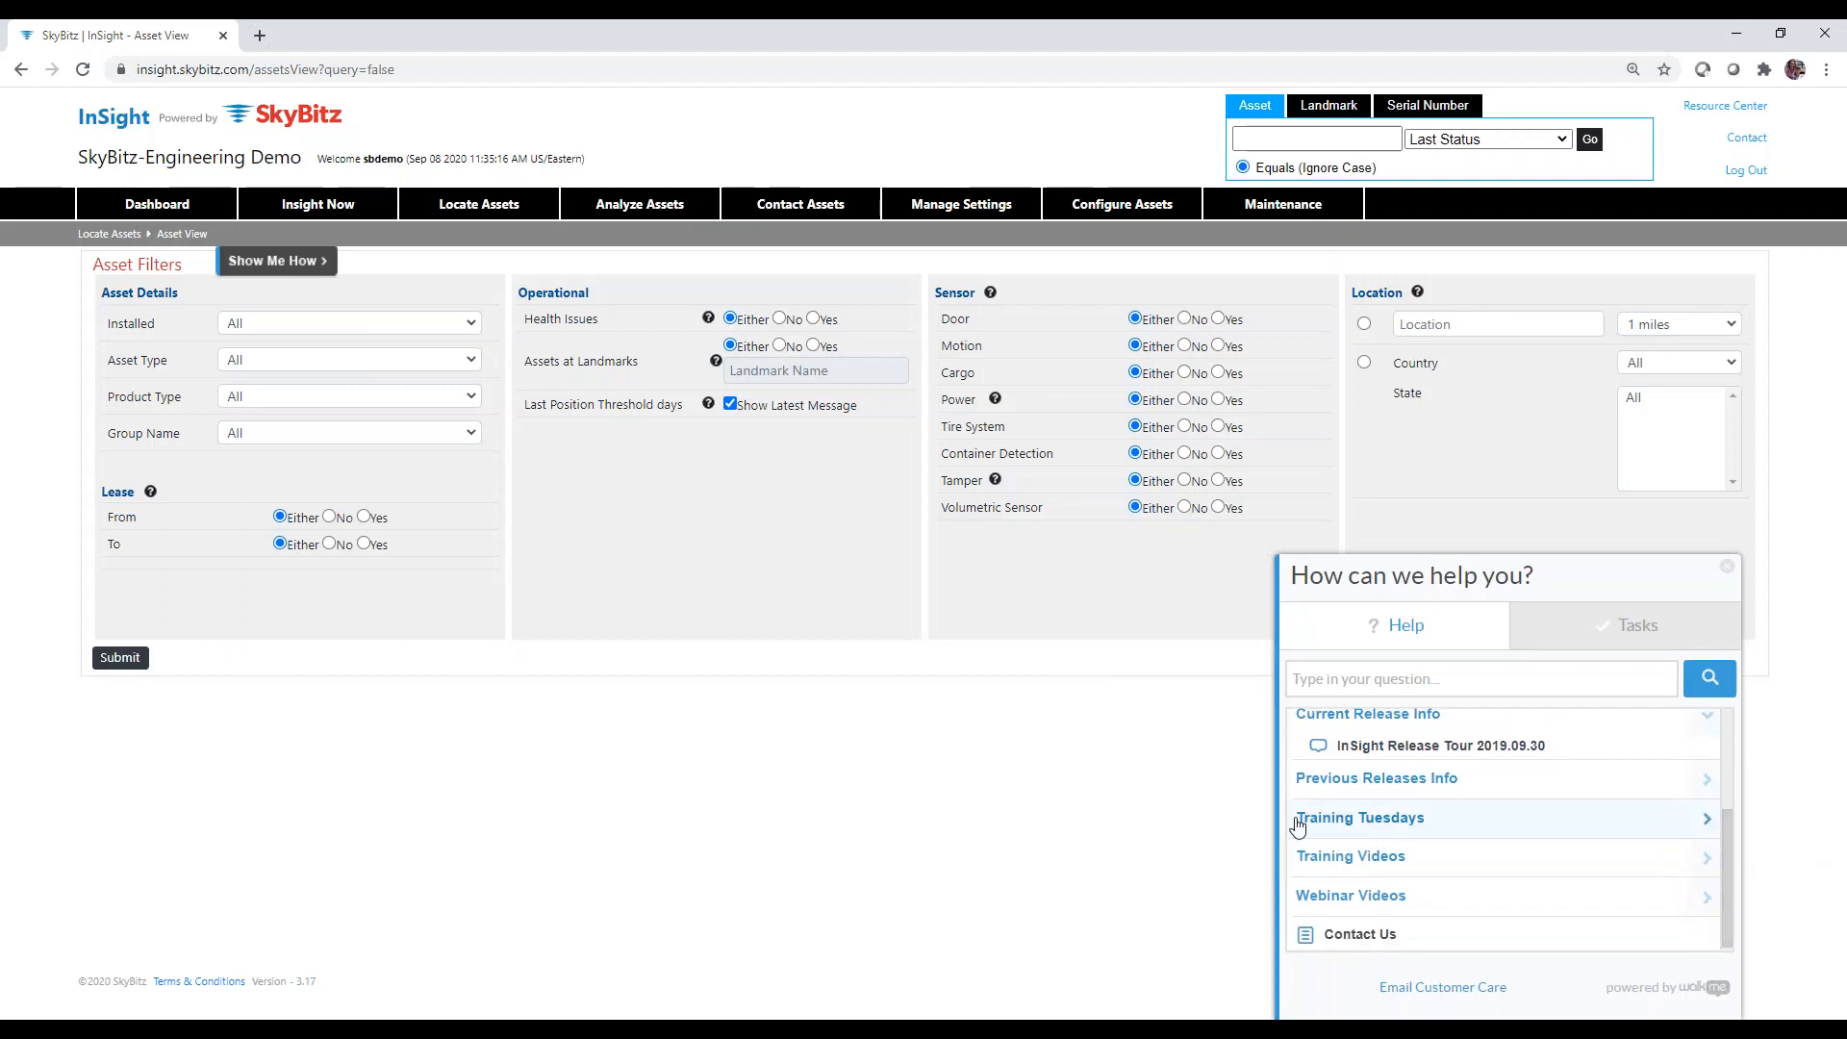
Expand Training Tuesdays, Training Videos and Webinar Videos in the help panel to browse their videos.
left_click(1343, 818)
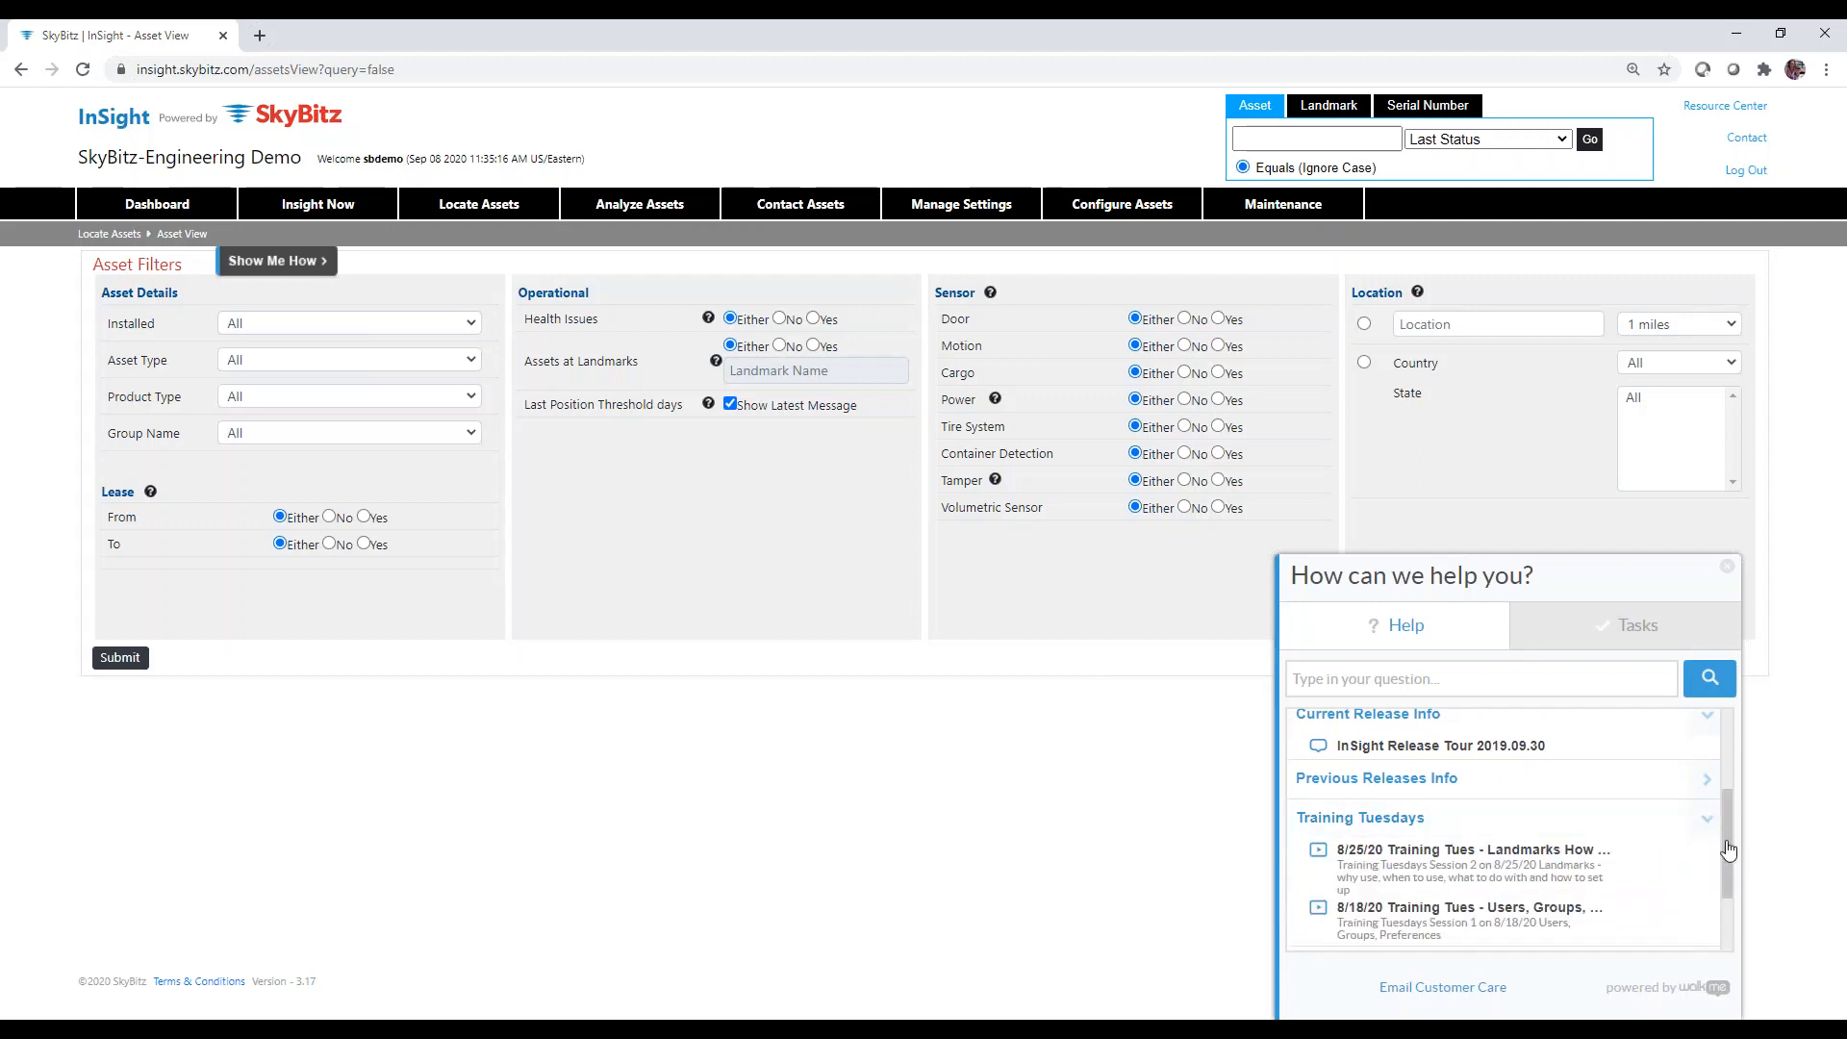
left_click_drag(1734, 856, 1729, 909)
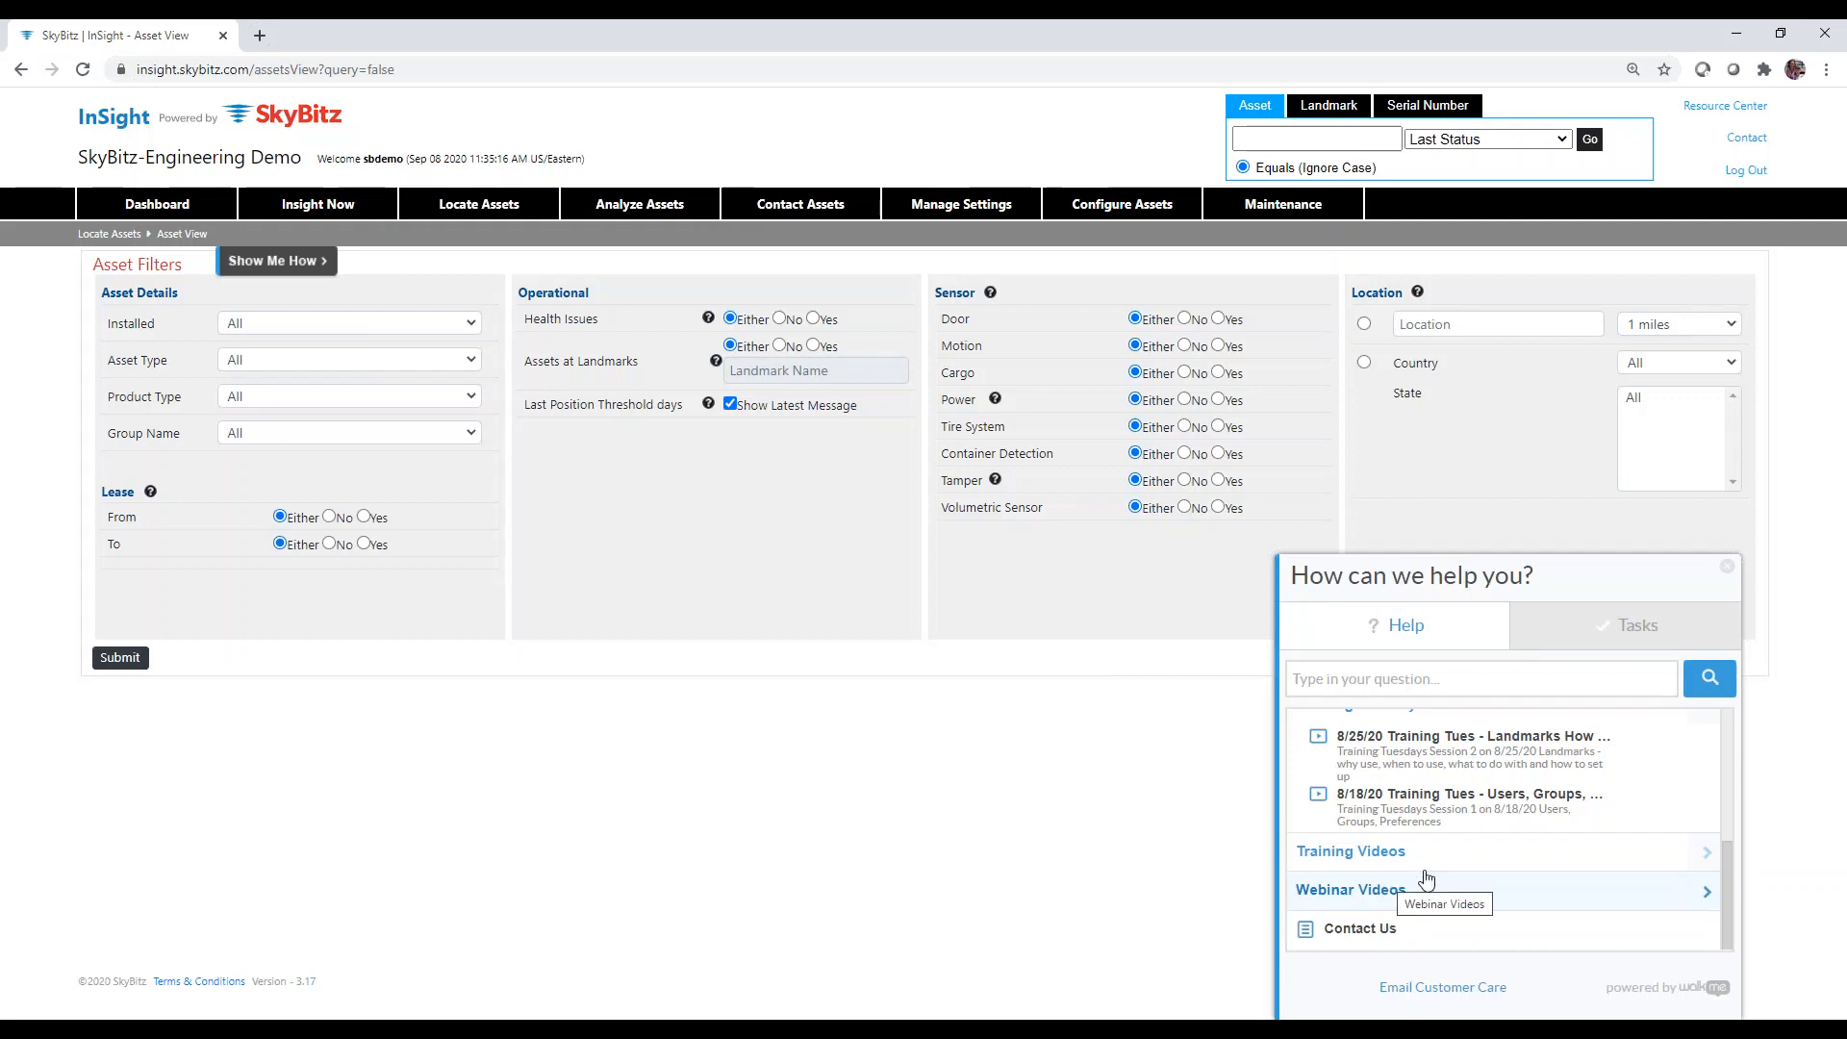
left_click(1708, 854)
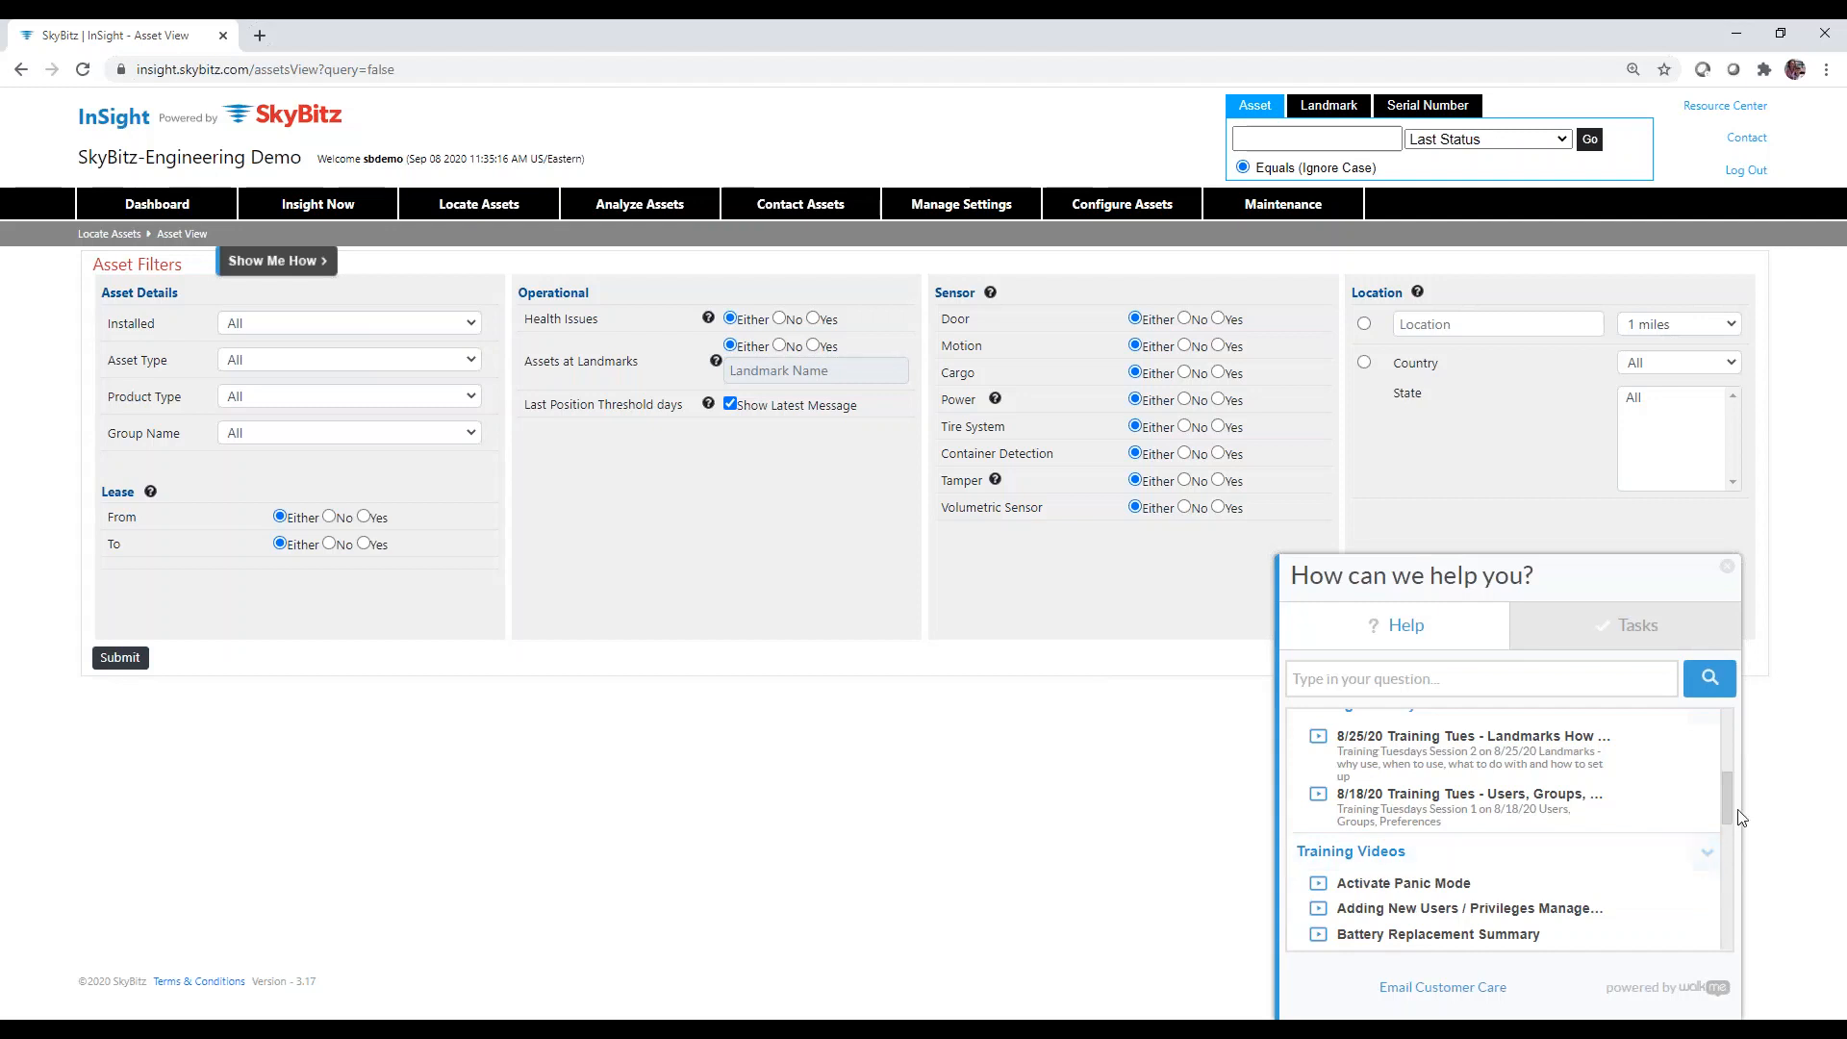
left_click_drag(1727, 813, 1736, 887)
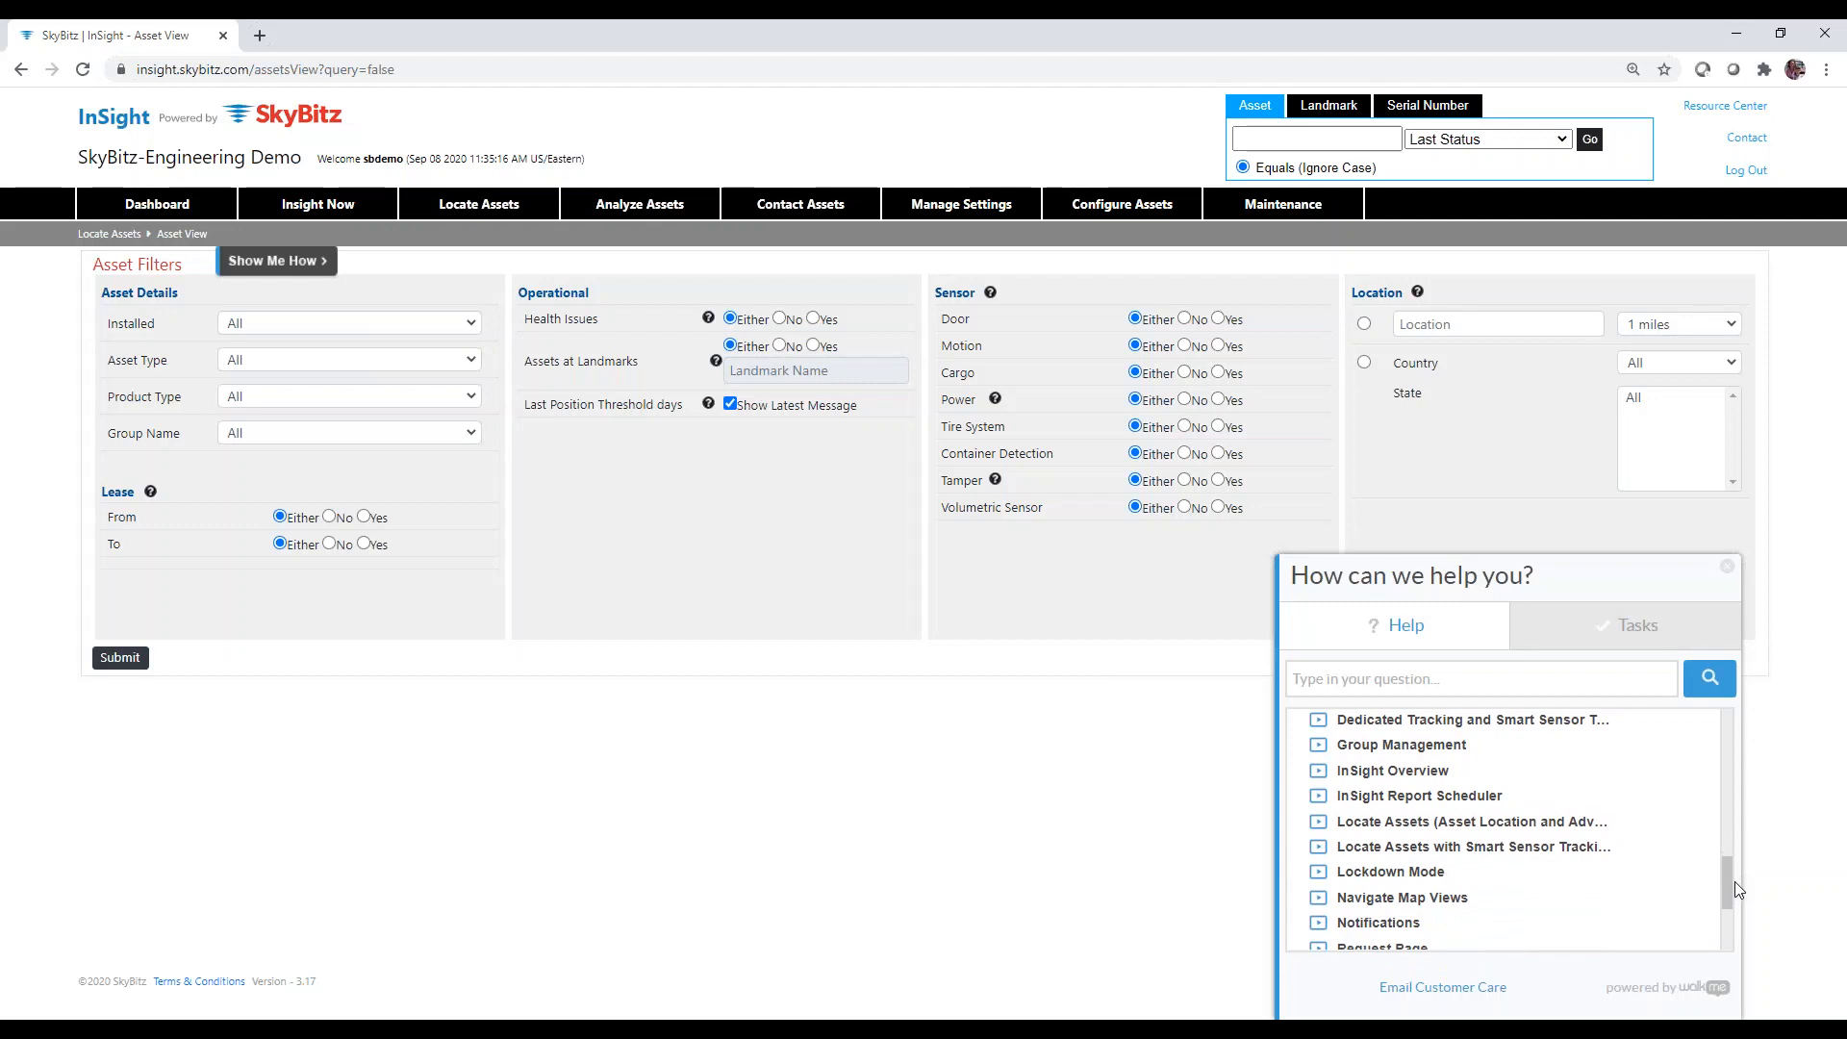
left_click_drag(1735, 881, 1731, 931)
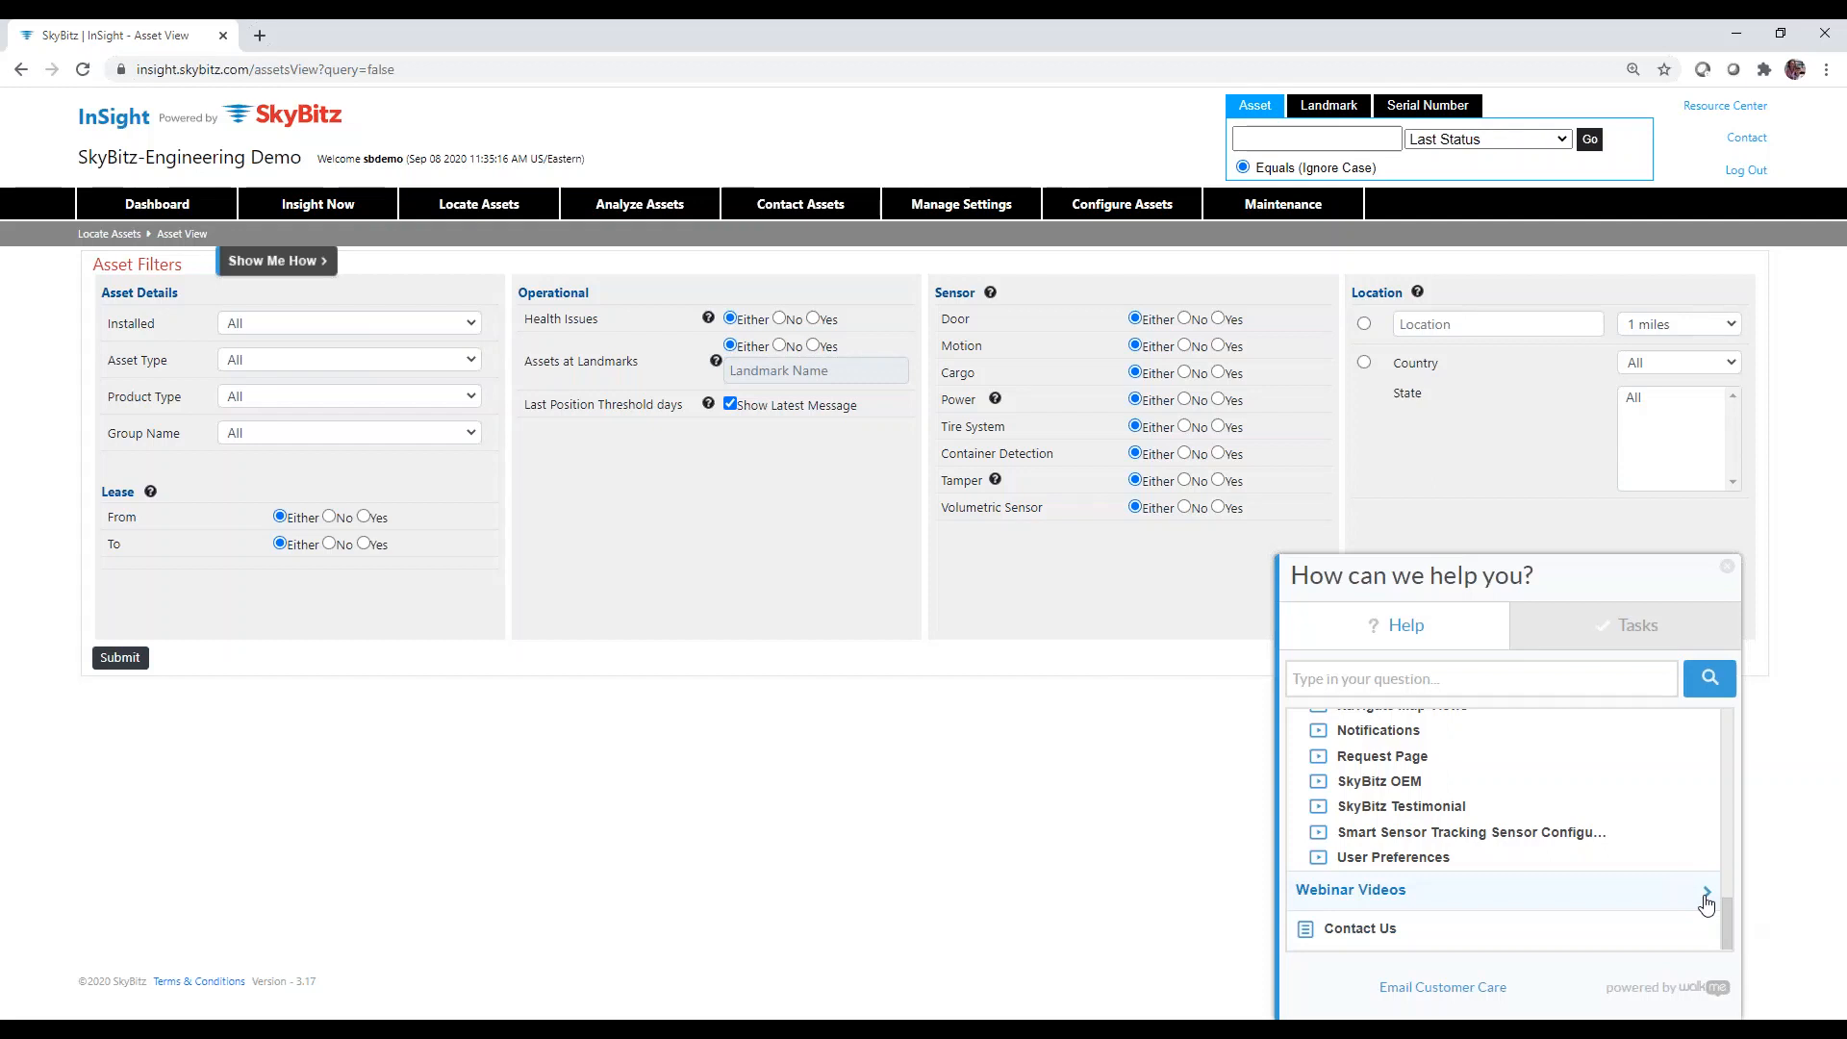
left_click(1706, 902)
left_click_drag(1728, 881, 1727, 709)
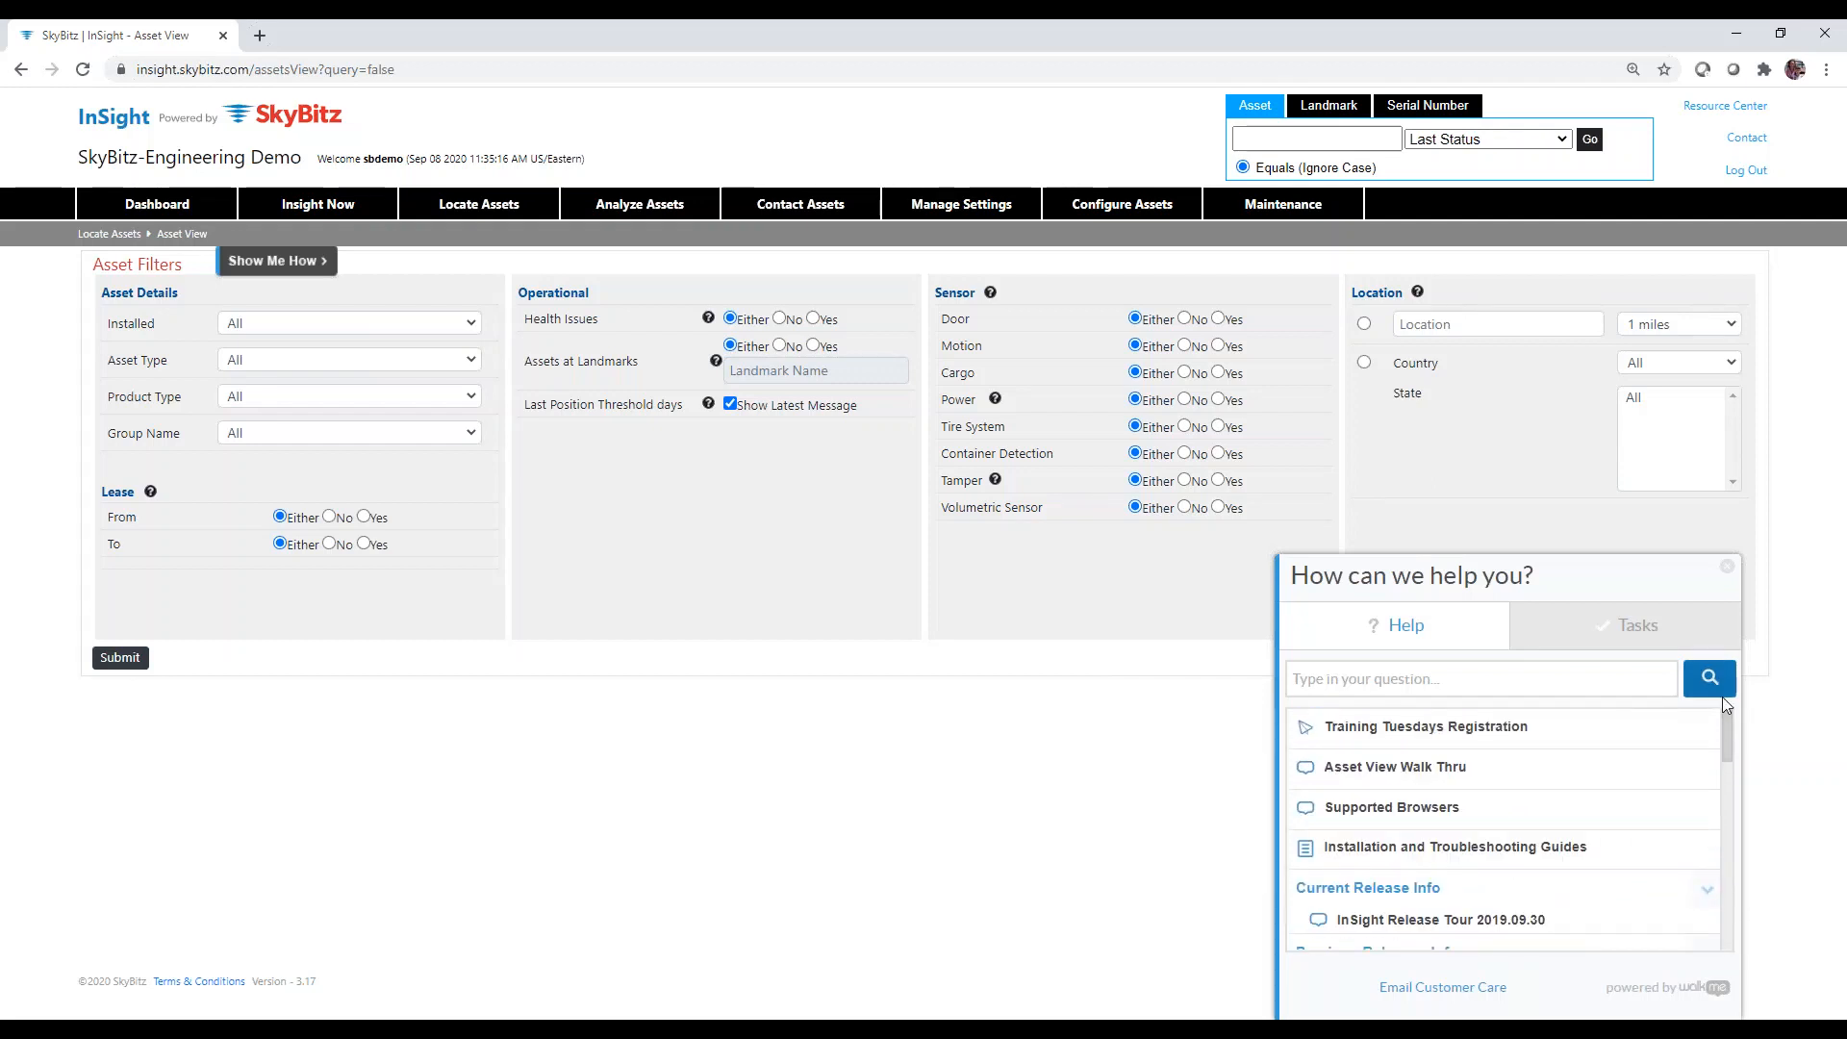
Close the WalkMe help panel and leave Group Name set to All on Asset Filters.
left_click(1727, 574)
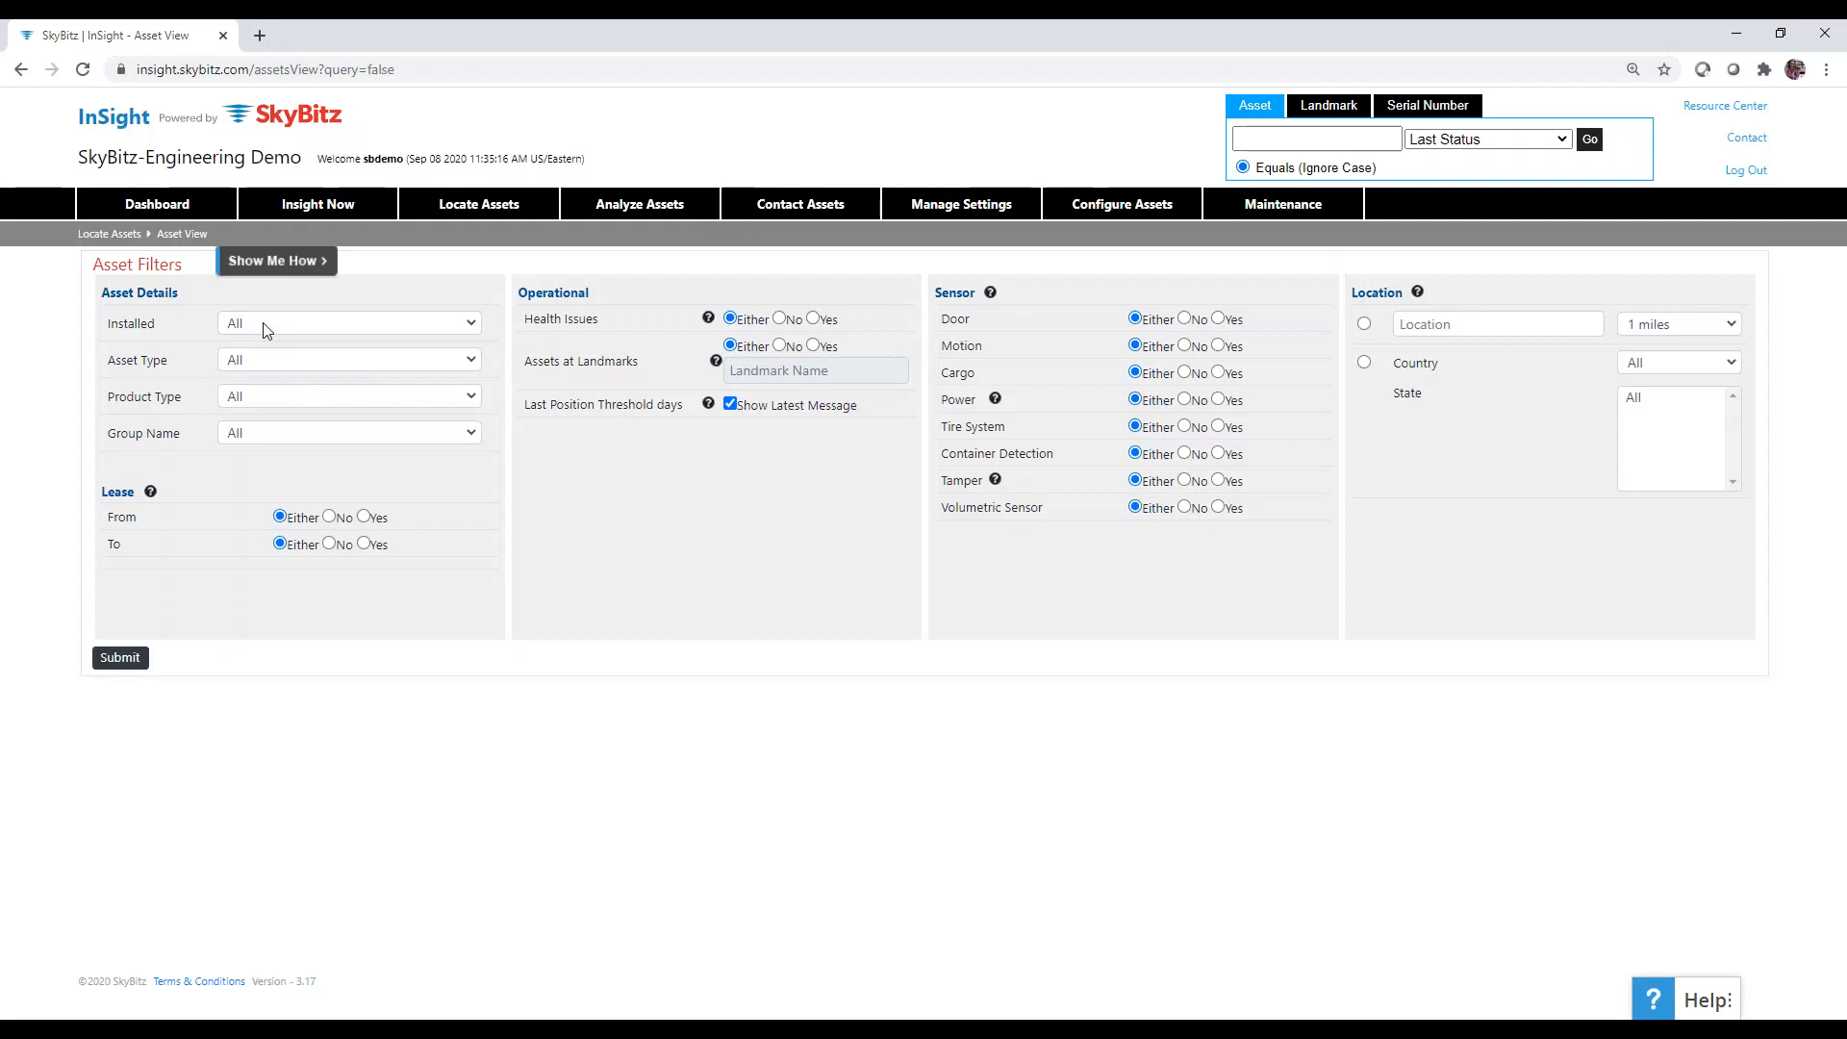
left_click(333, 431)
left_click(335, 436)
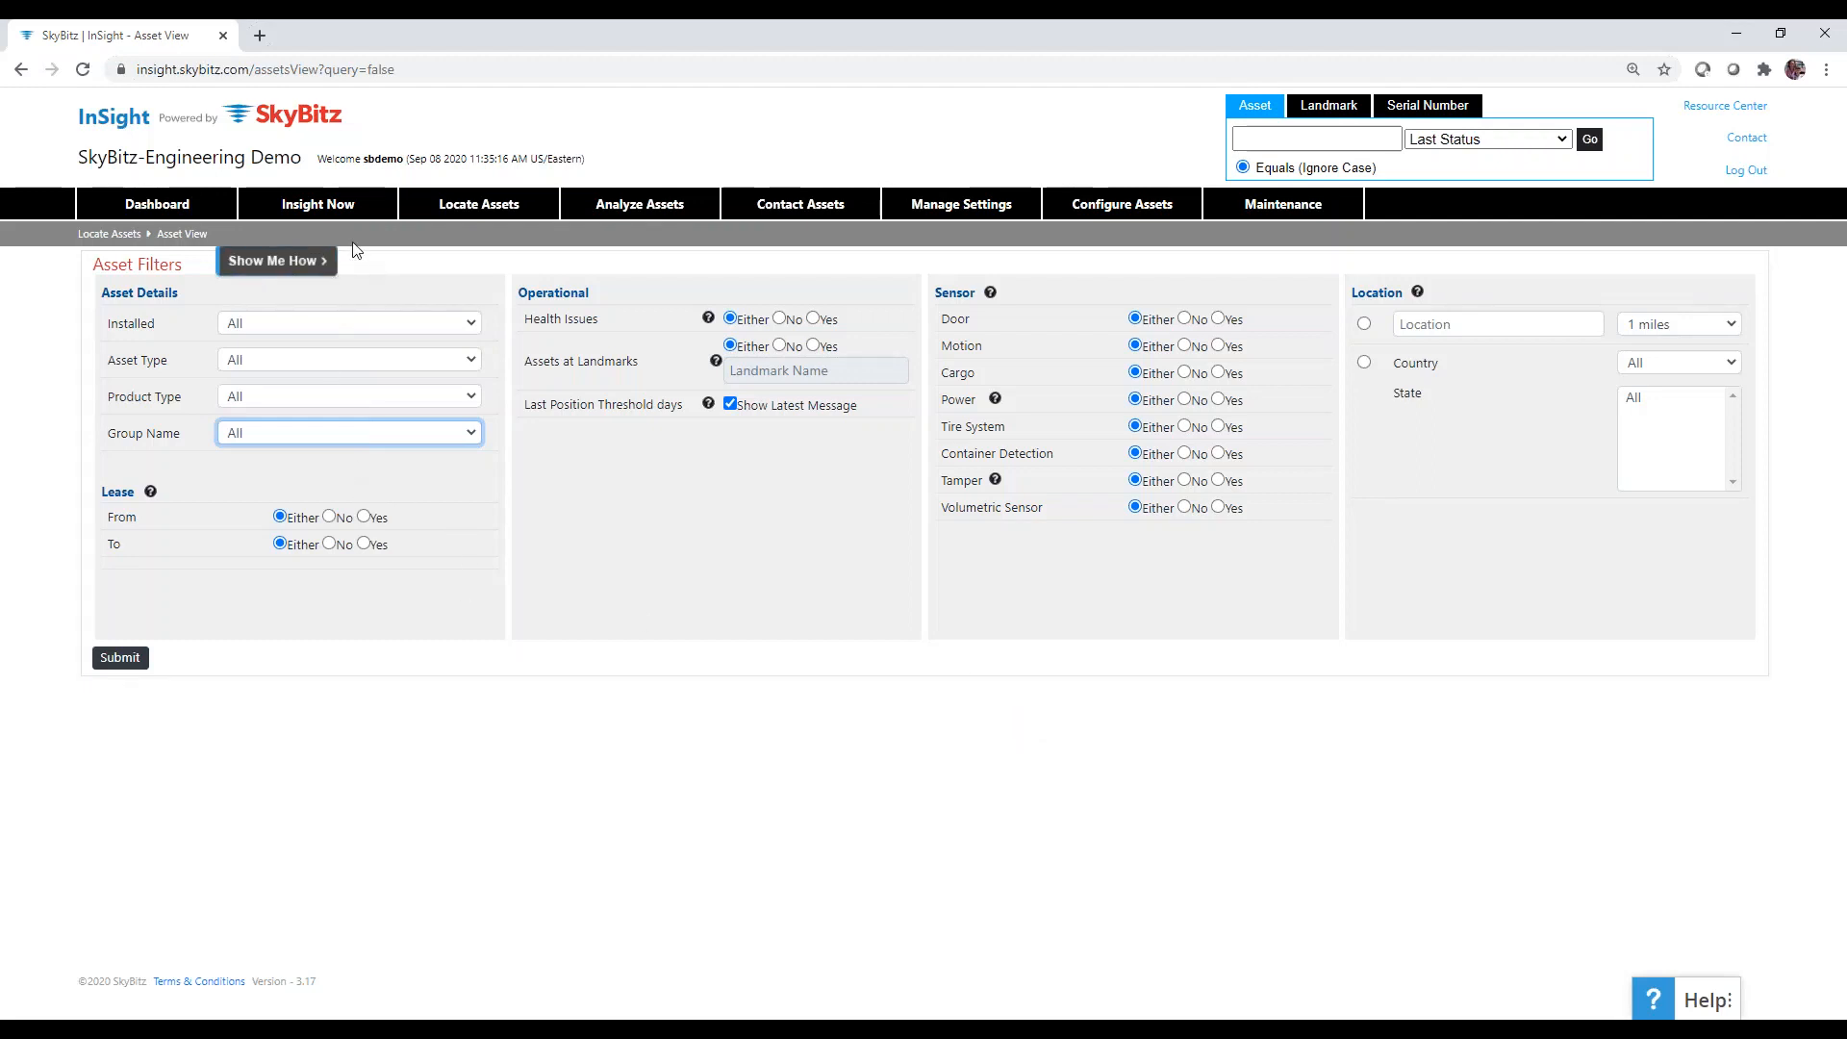
left_click(289, 264)
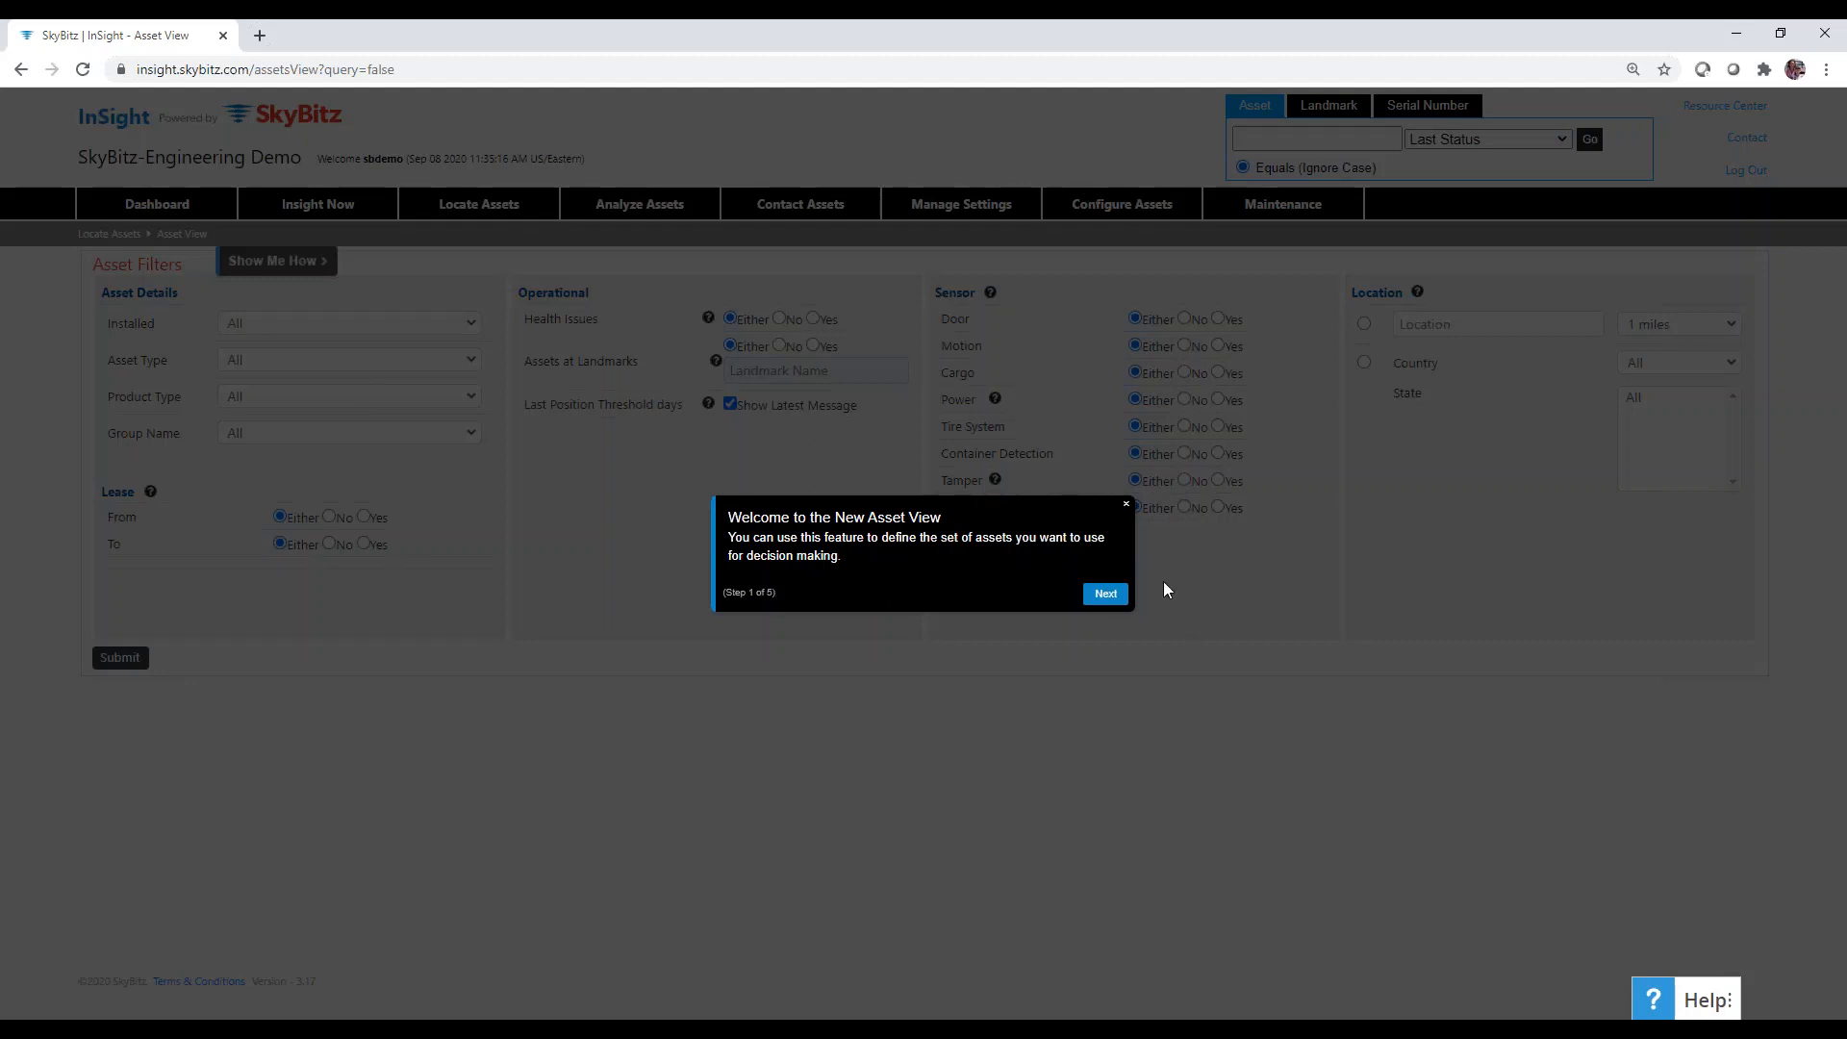
left_click(1106, 595)
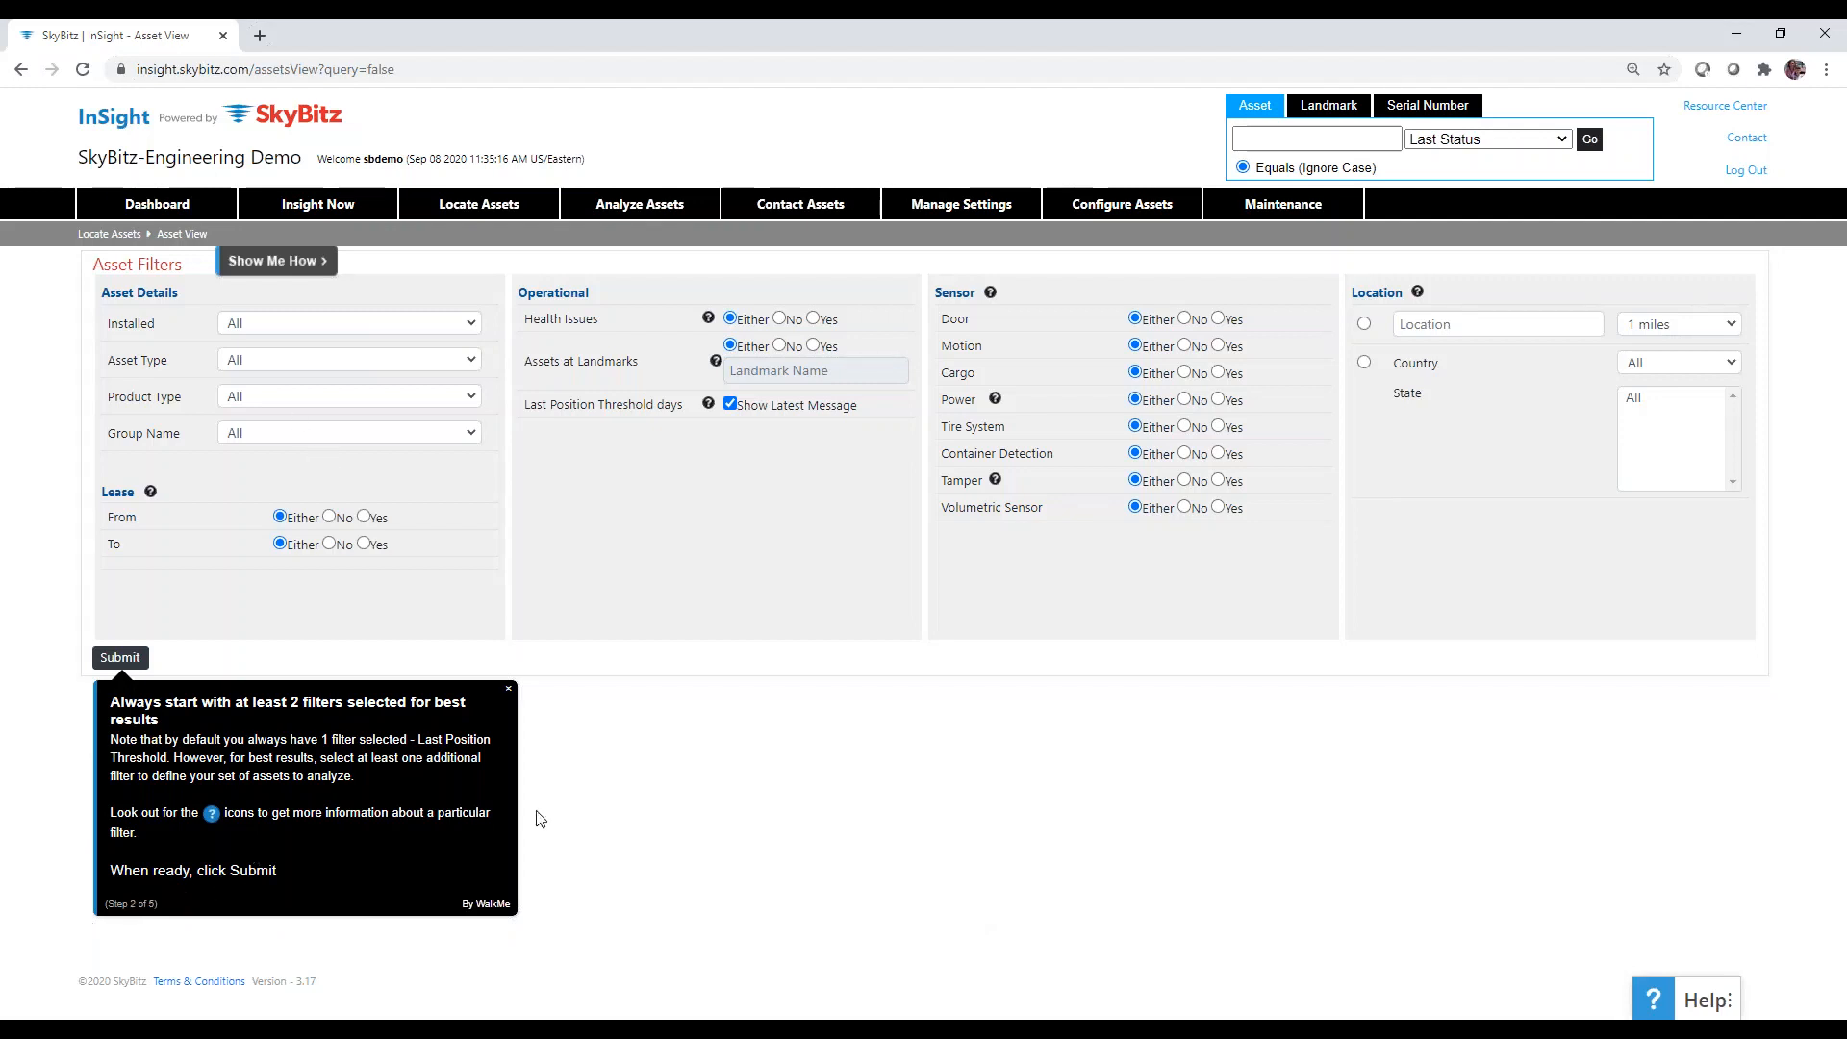
left_click(509, 689)
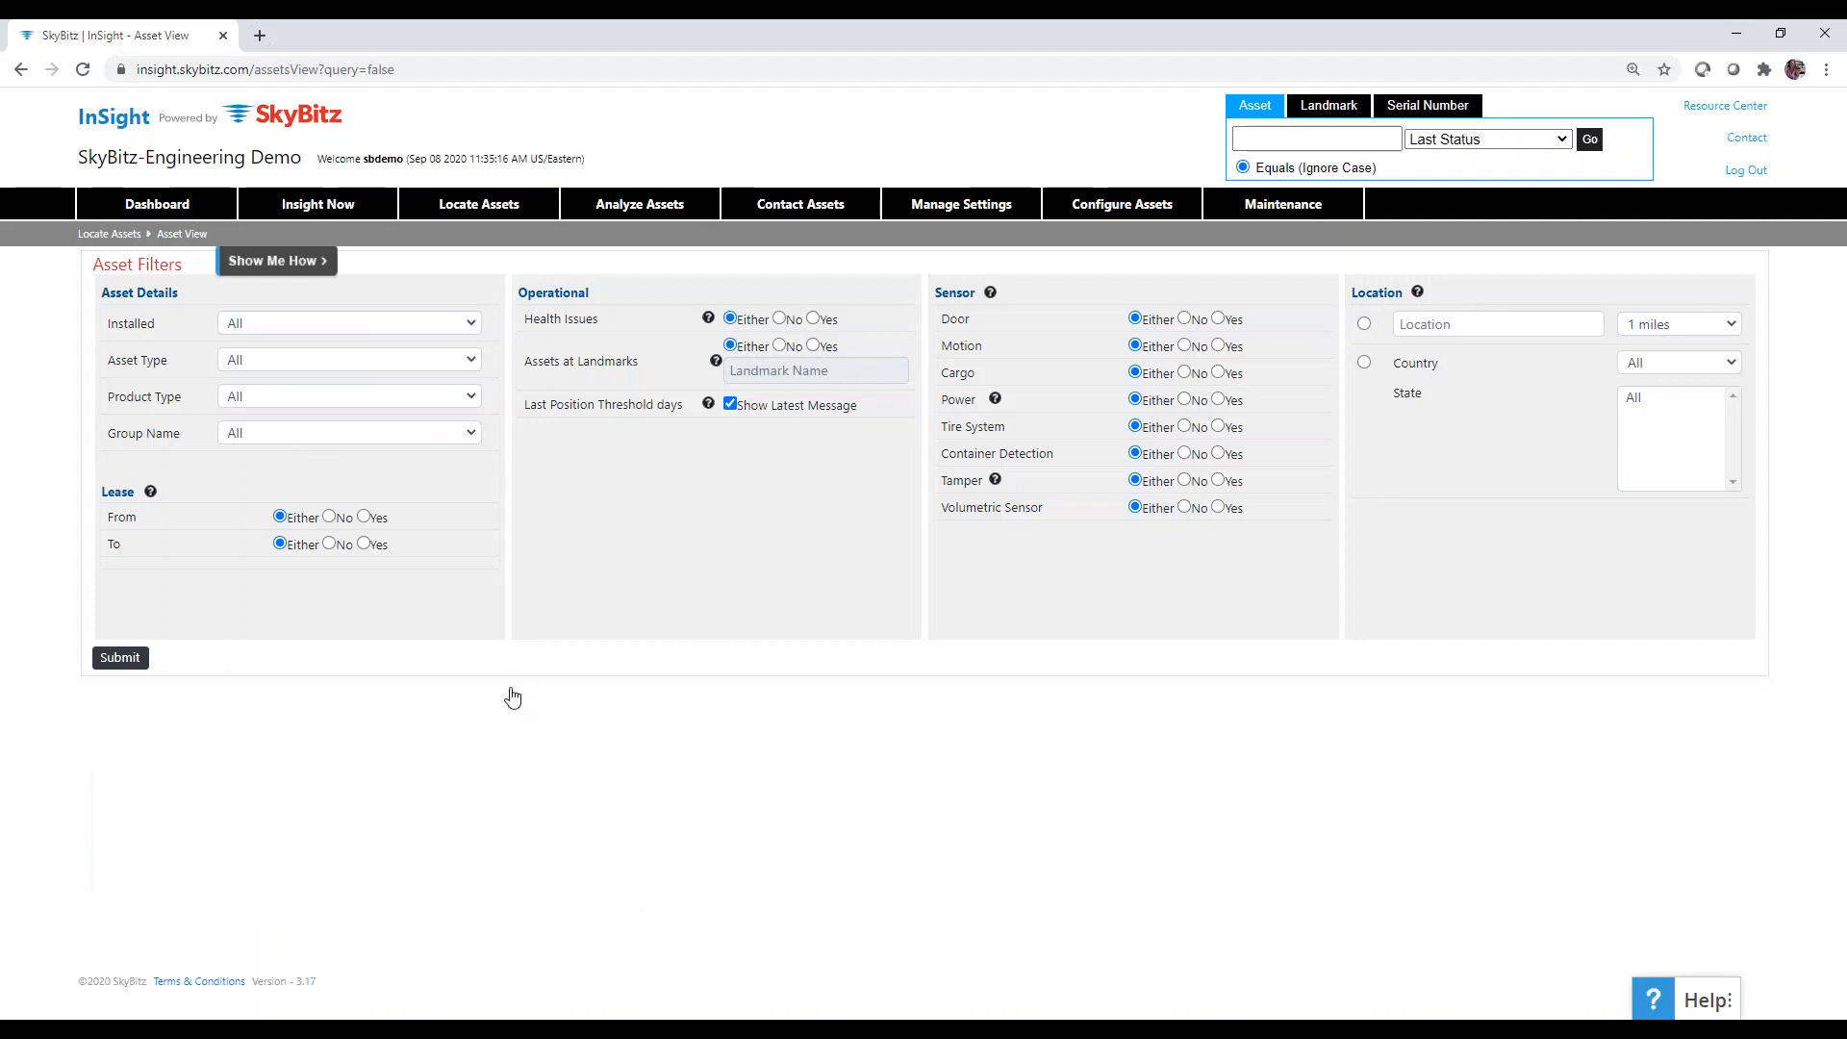